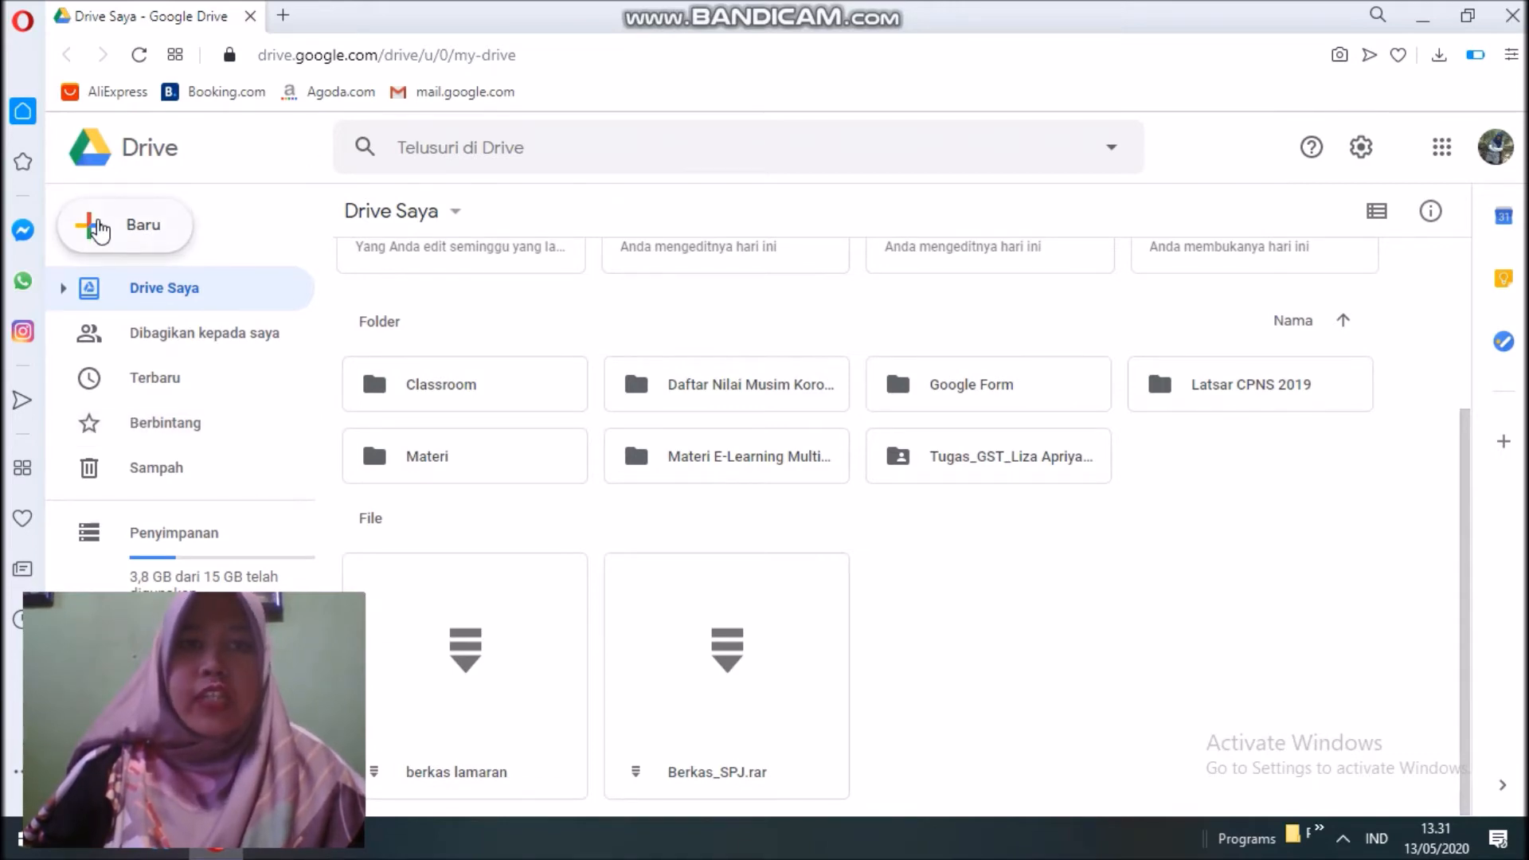
# Create a new blank Google Form from Google Drive's New > More menu.
pyautogui.click(114, 229)
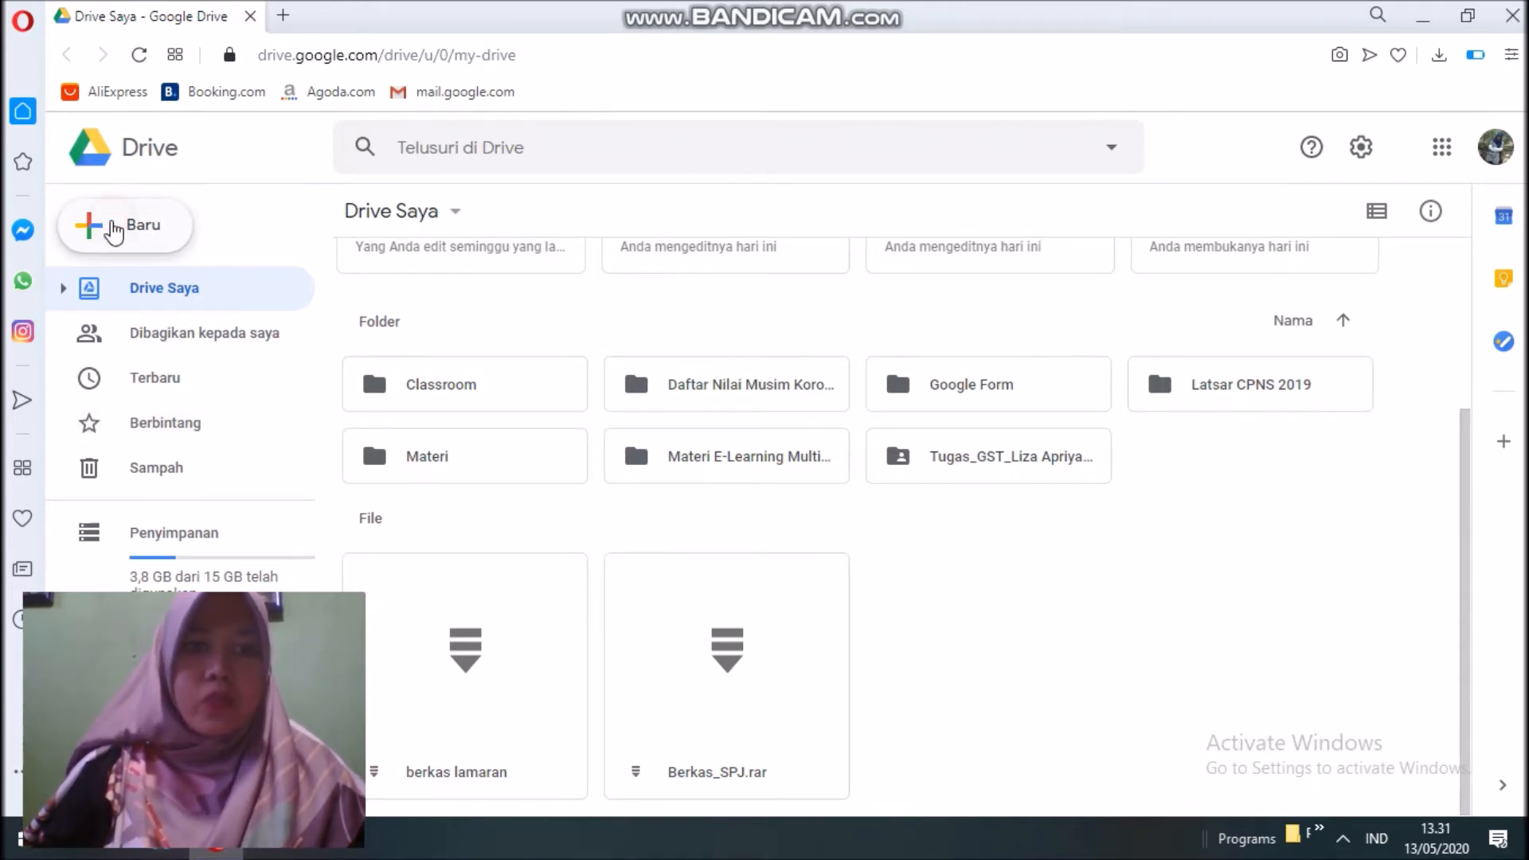
pyautogui.click(189, 483)
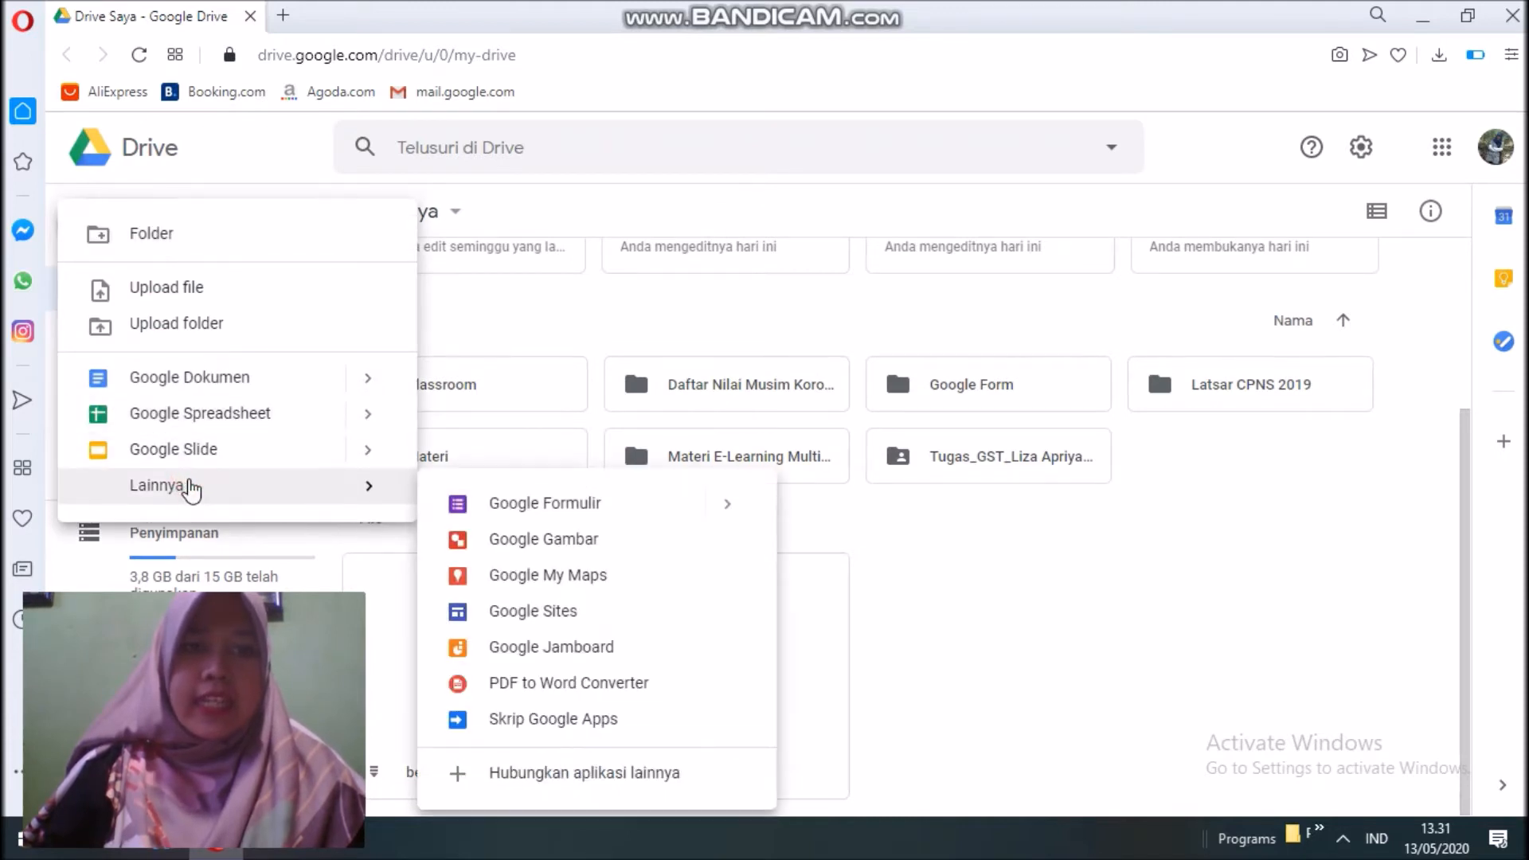
pyautogui.click(610, 510)
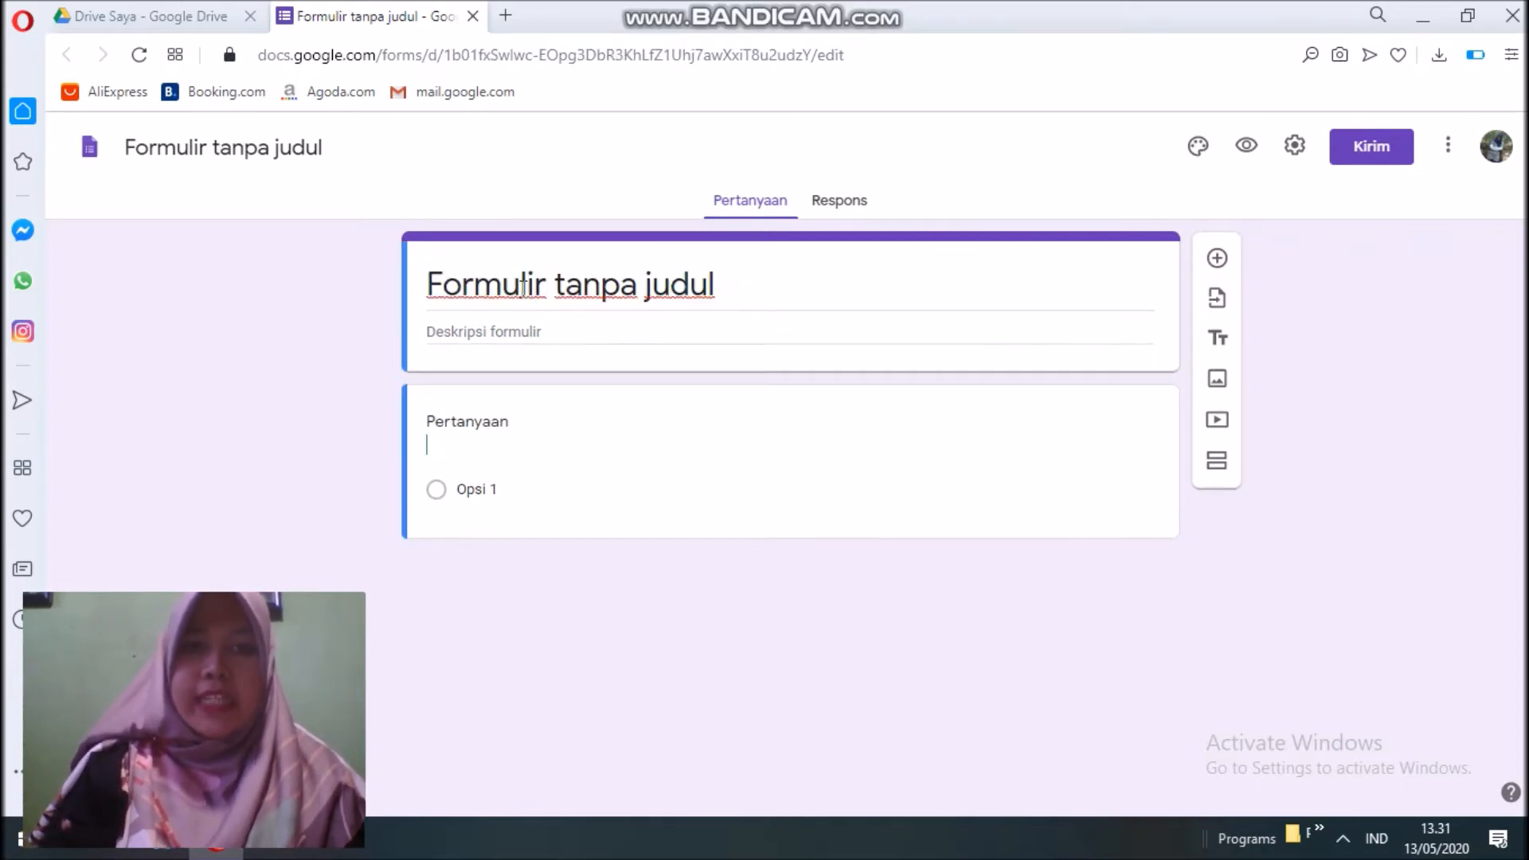
# Title the form 'PPDB MTs Negeri Pematangsiantar', correcting typos along the way.
pyautogui.click(522, 285)
pyautogui.write('PPD')
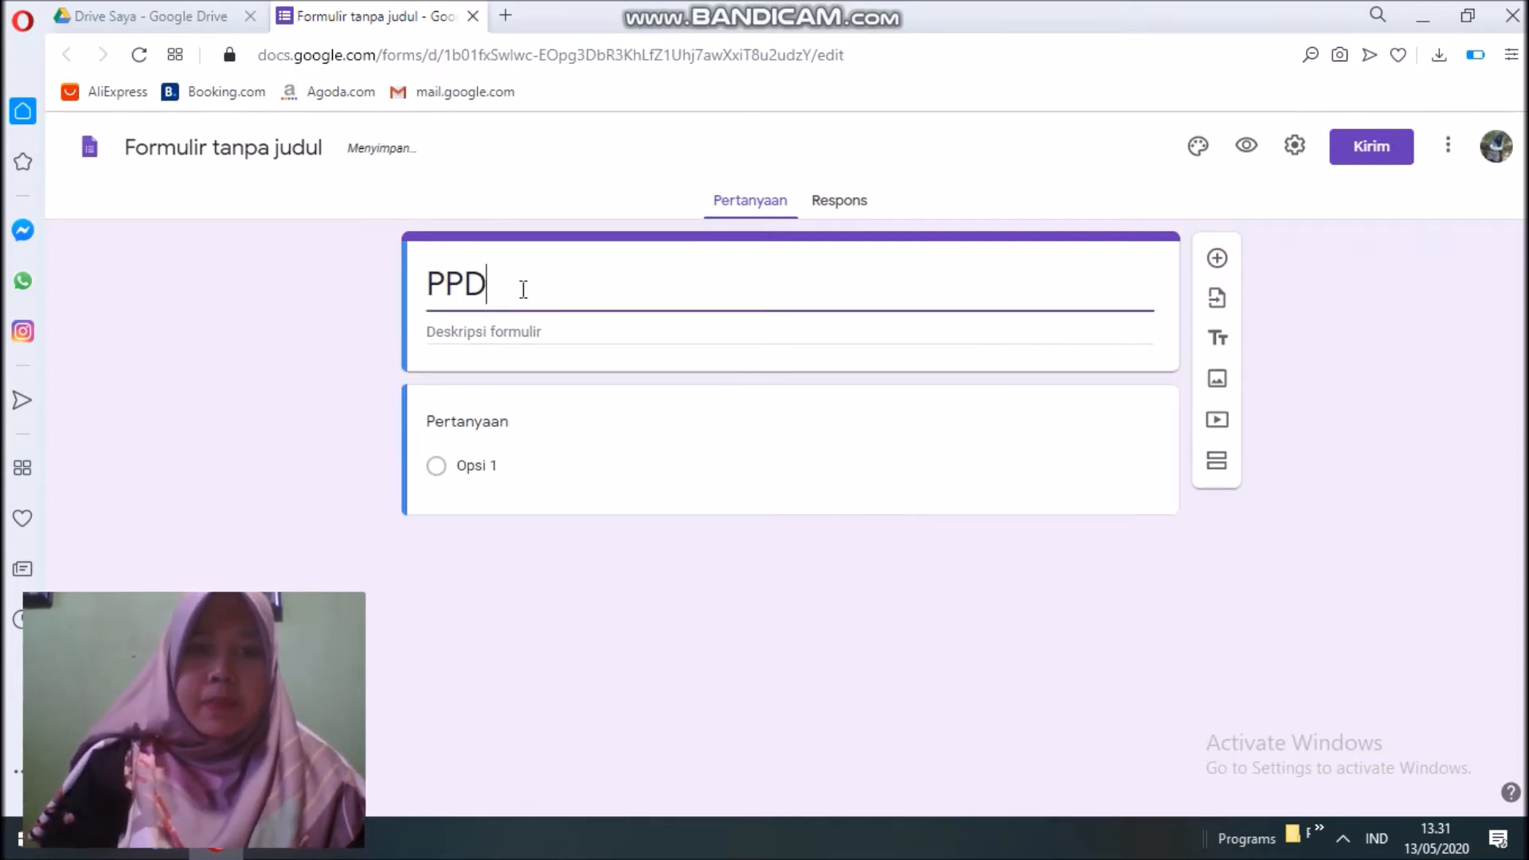
pyautogui.write('N')
pyautogui.press('BackSpace')
pyautogui.write('B ')
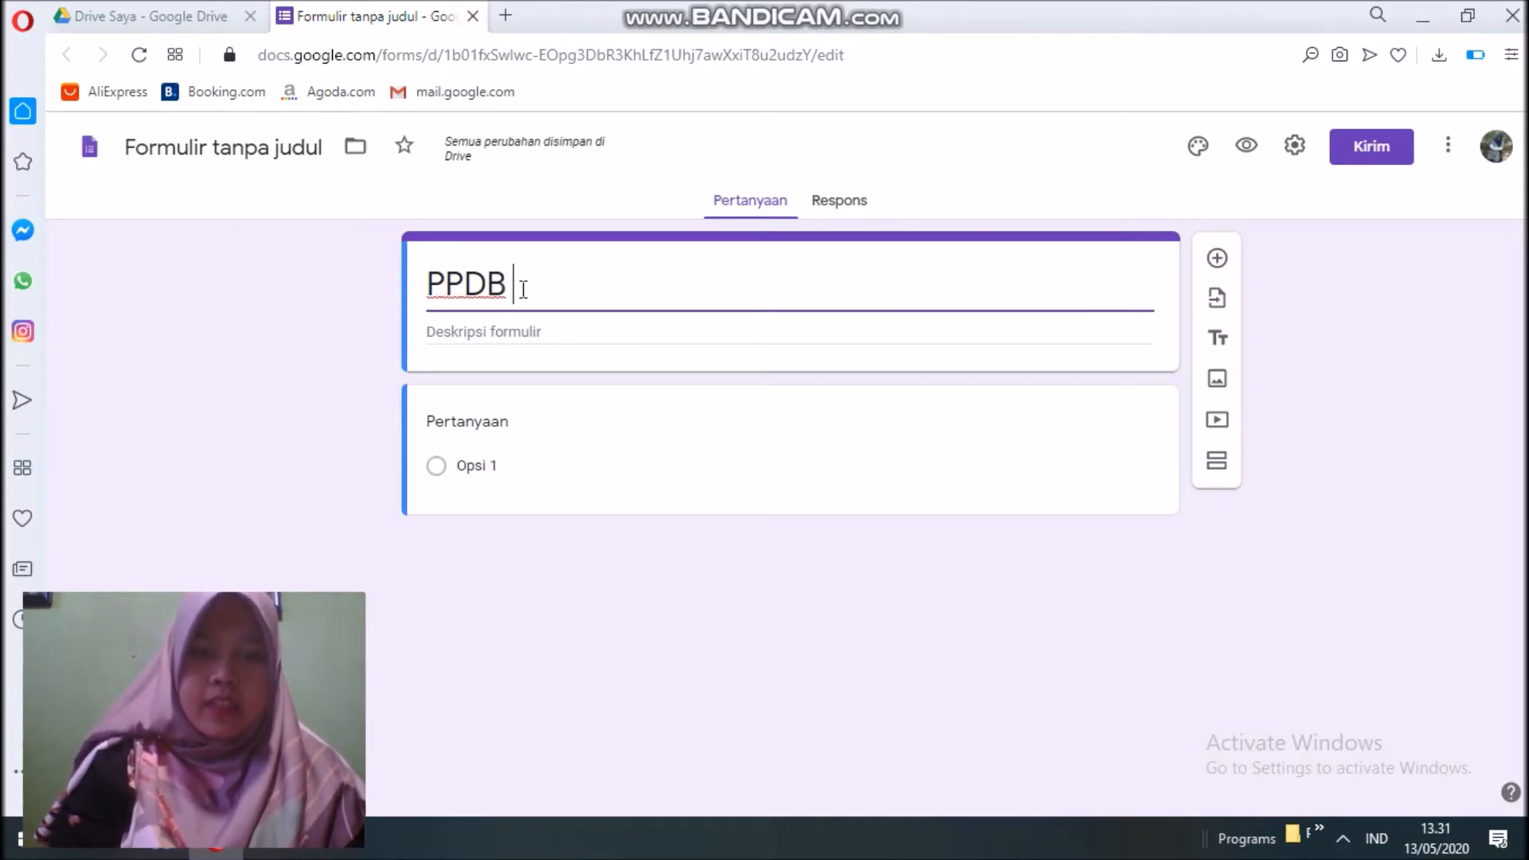
pyautogui.write('MTs Ne')
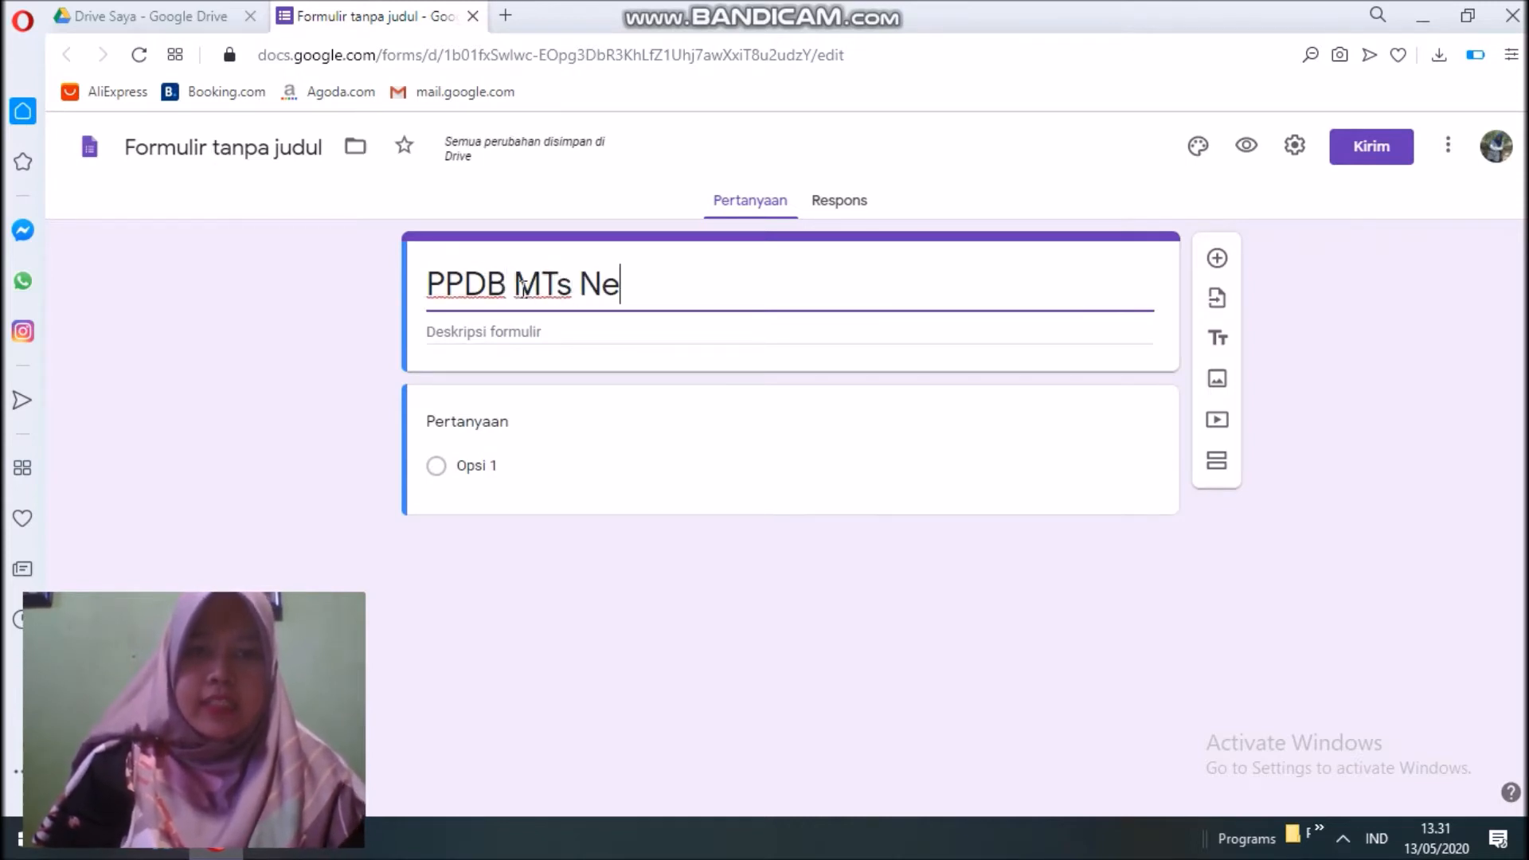
pyautogui.write('geri Pemat')
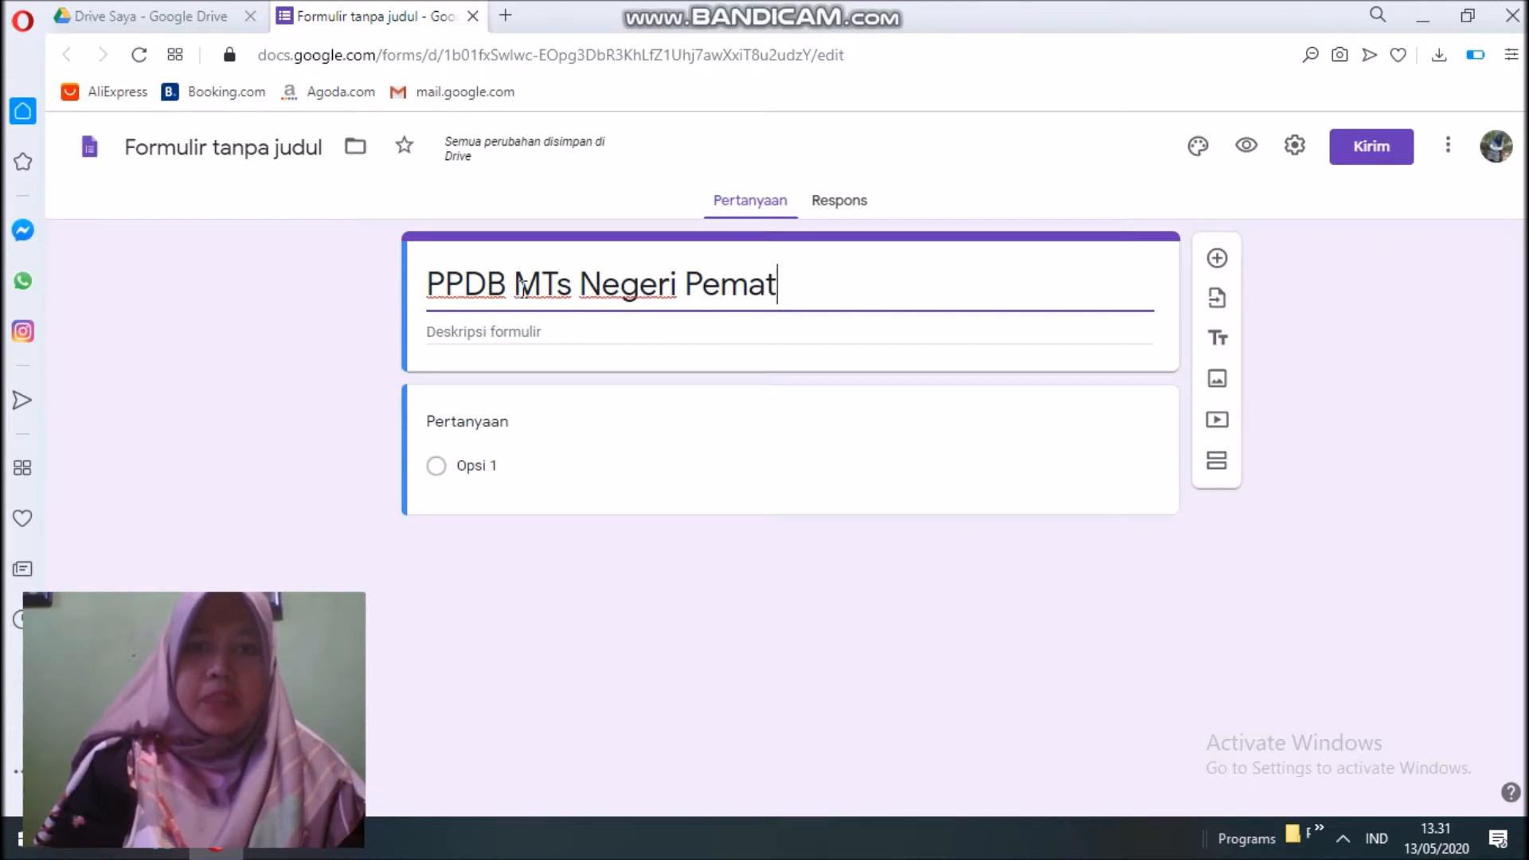
pyautogui.write('angsiantar')
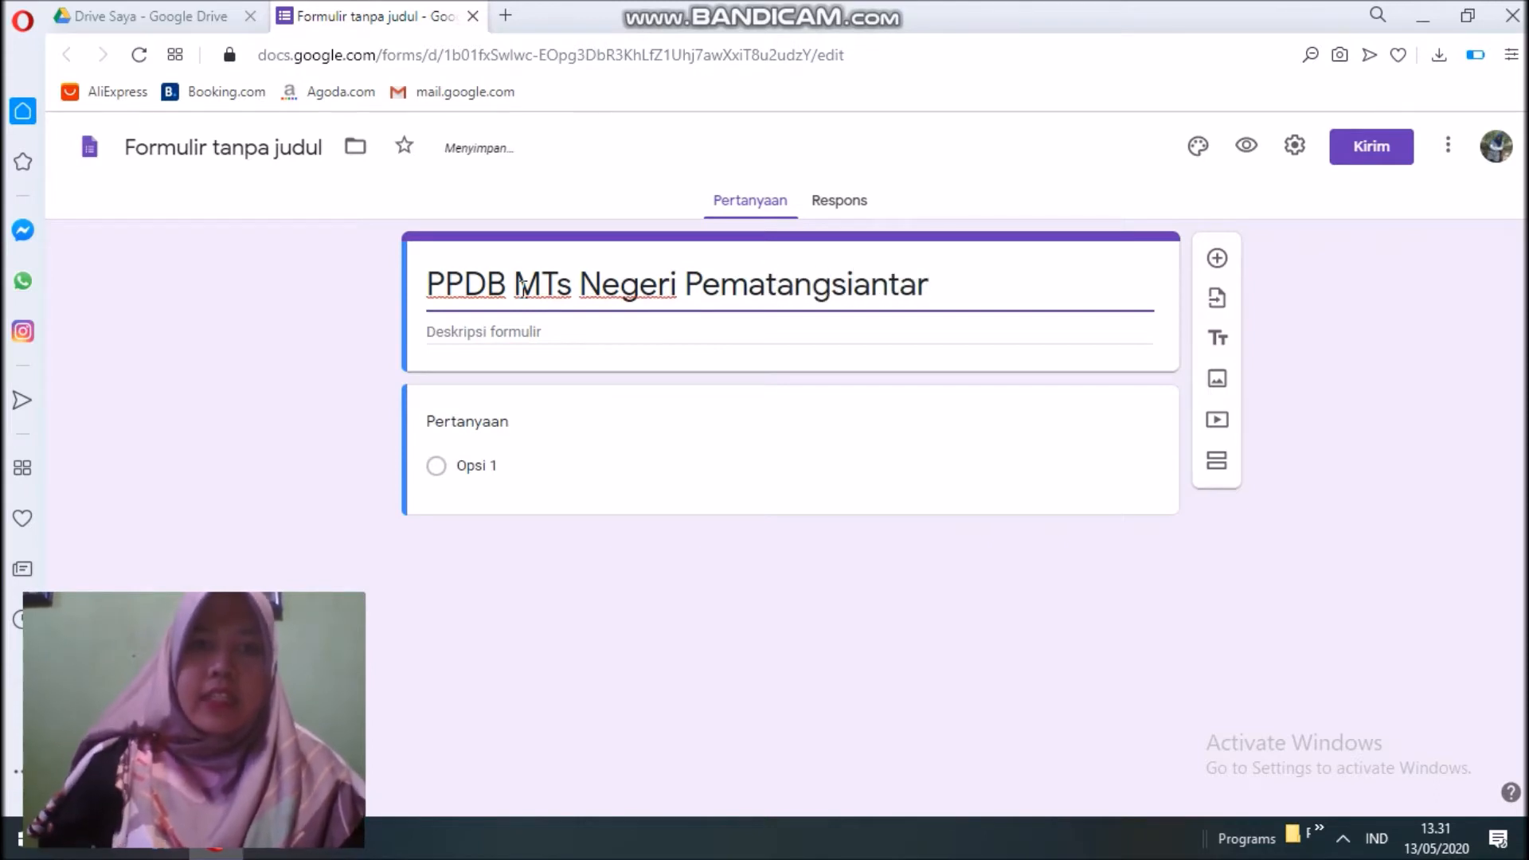
# Add a description asking respondents to prepare all supporting documents, and name the file after the title.
pyautogui.click(464, 335)
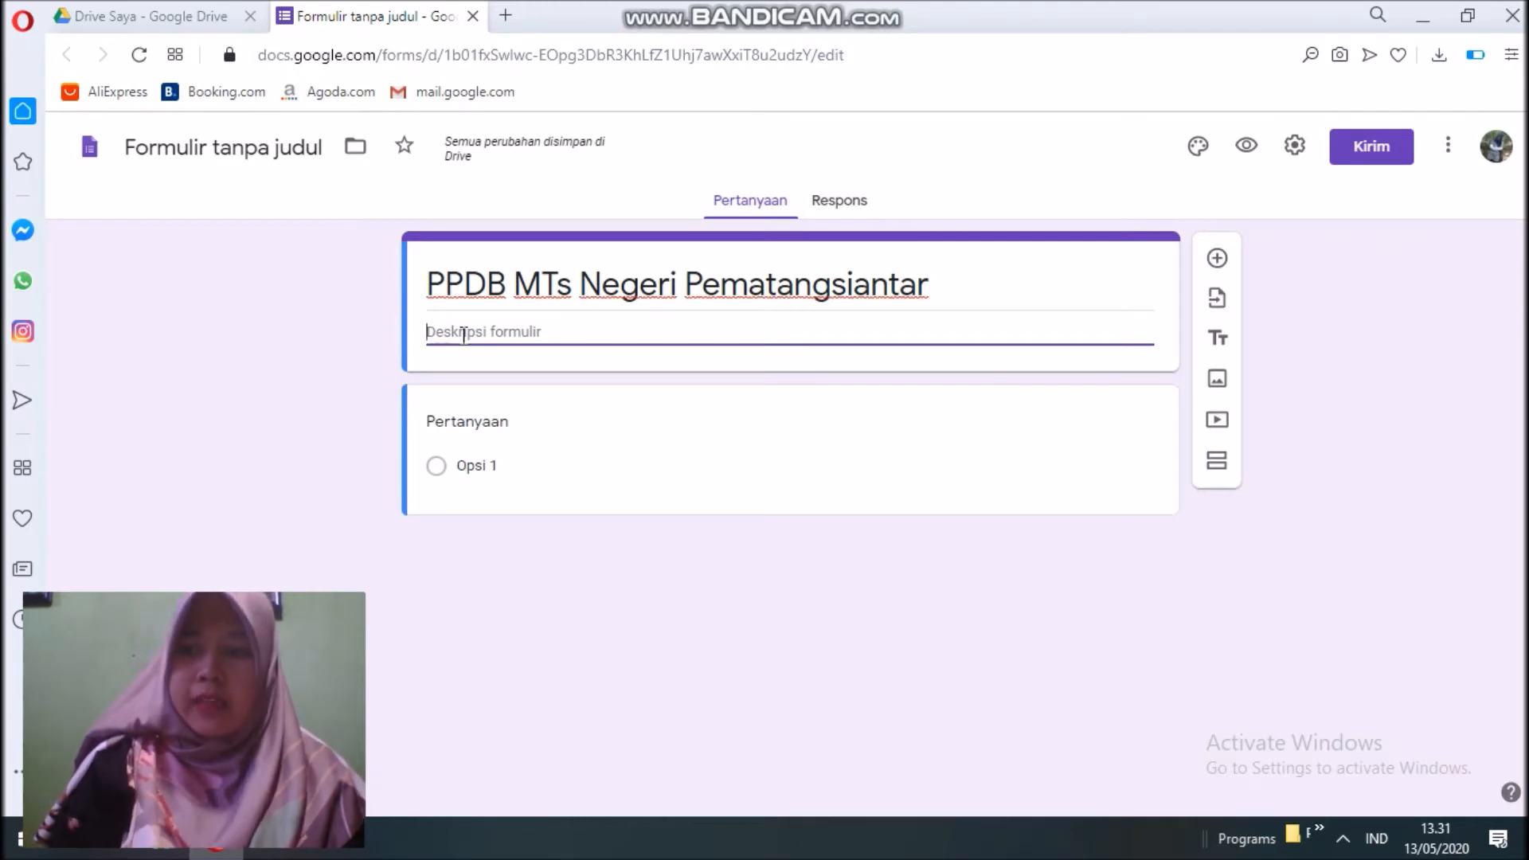
pyautogui.write('Pastikan a')
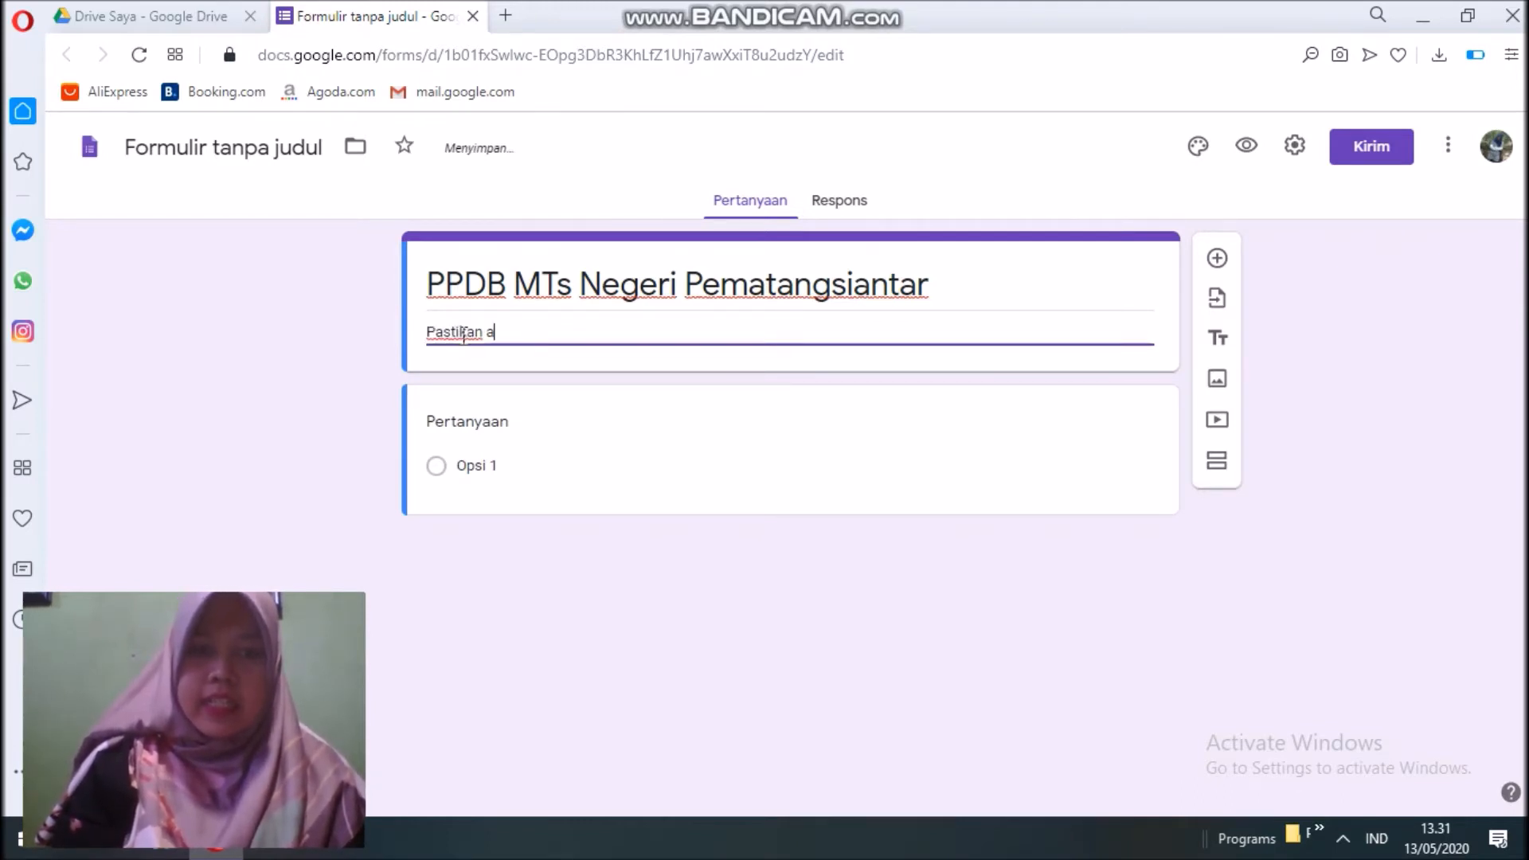
pyautogui.write('nda menyiapkan semua b')
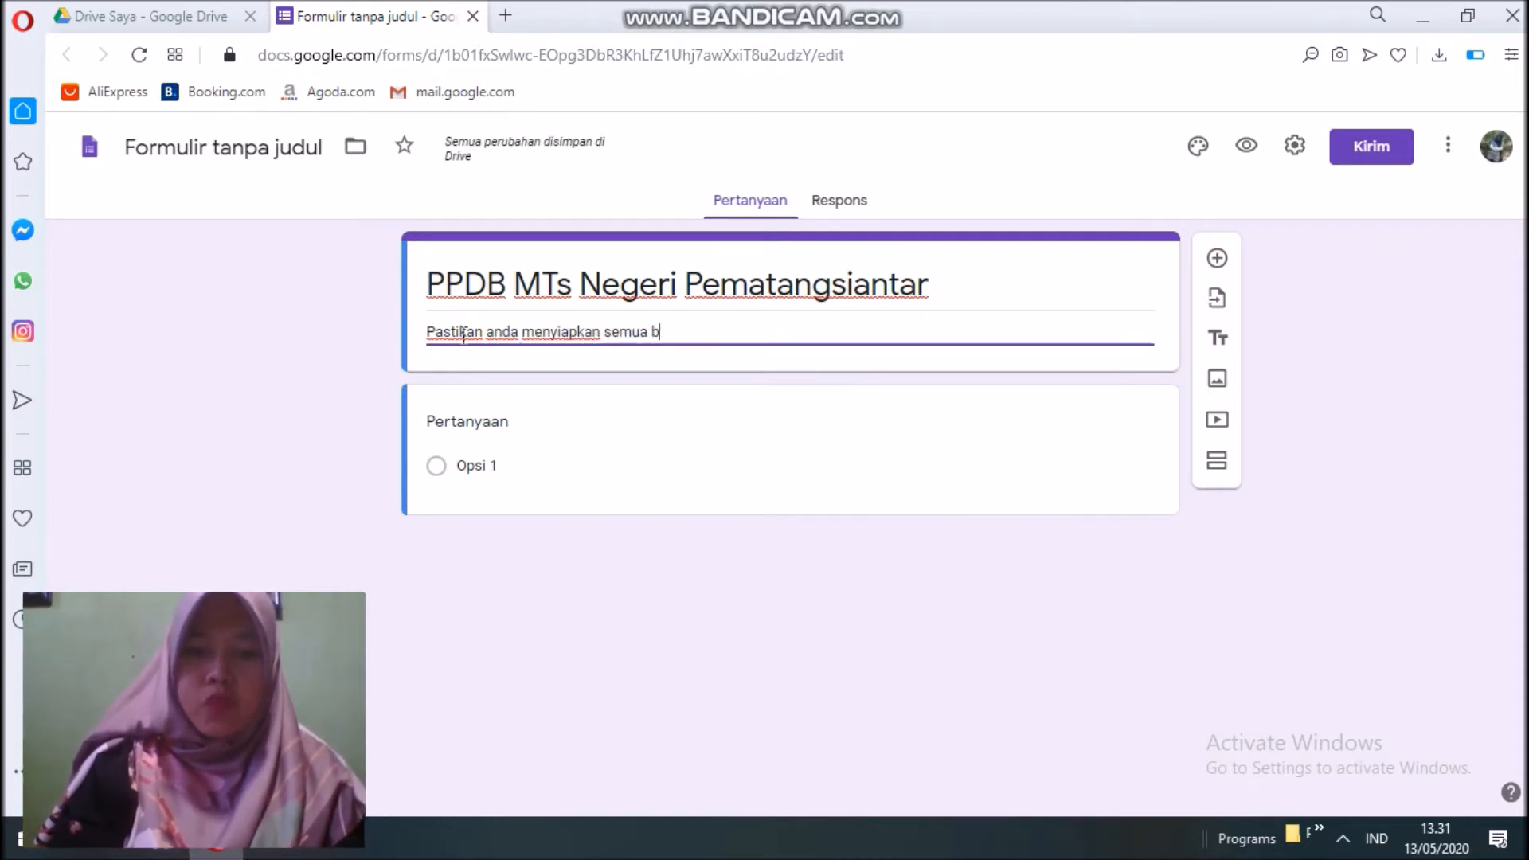
pyautogui.write('erkas pendukung ')
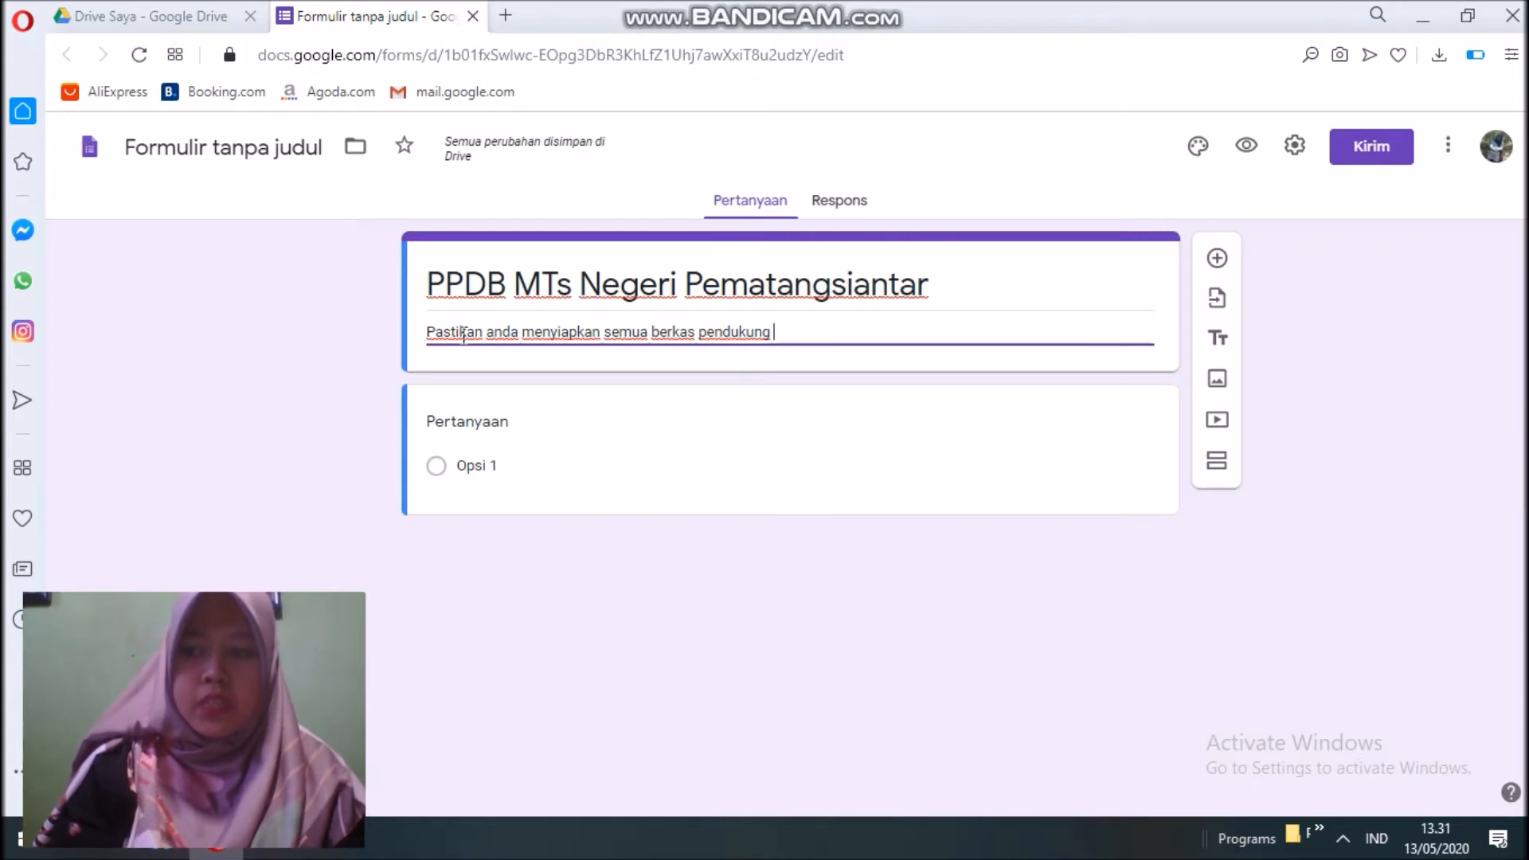
pyautogui.write('agar data yang anda masukkan valid dan ti')
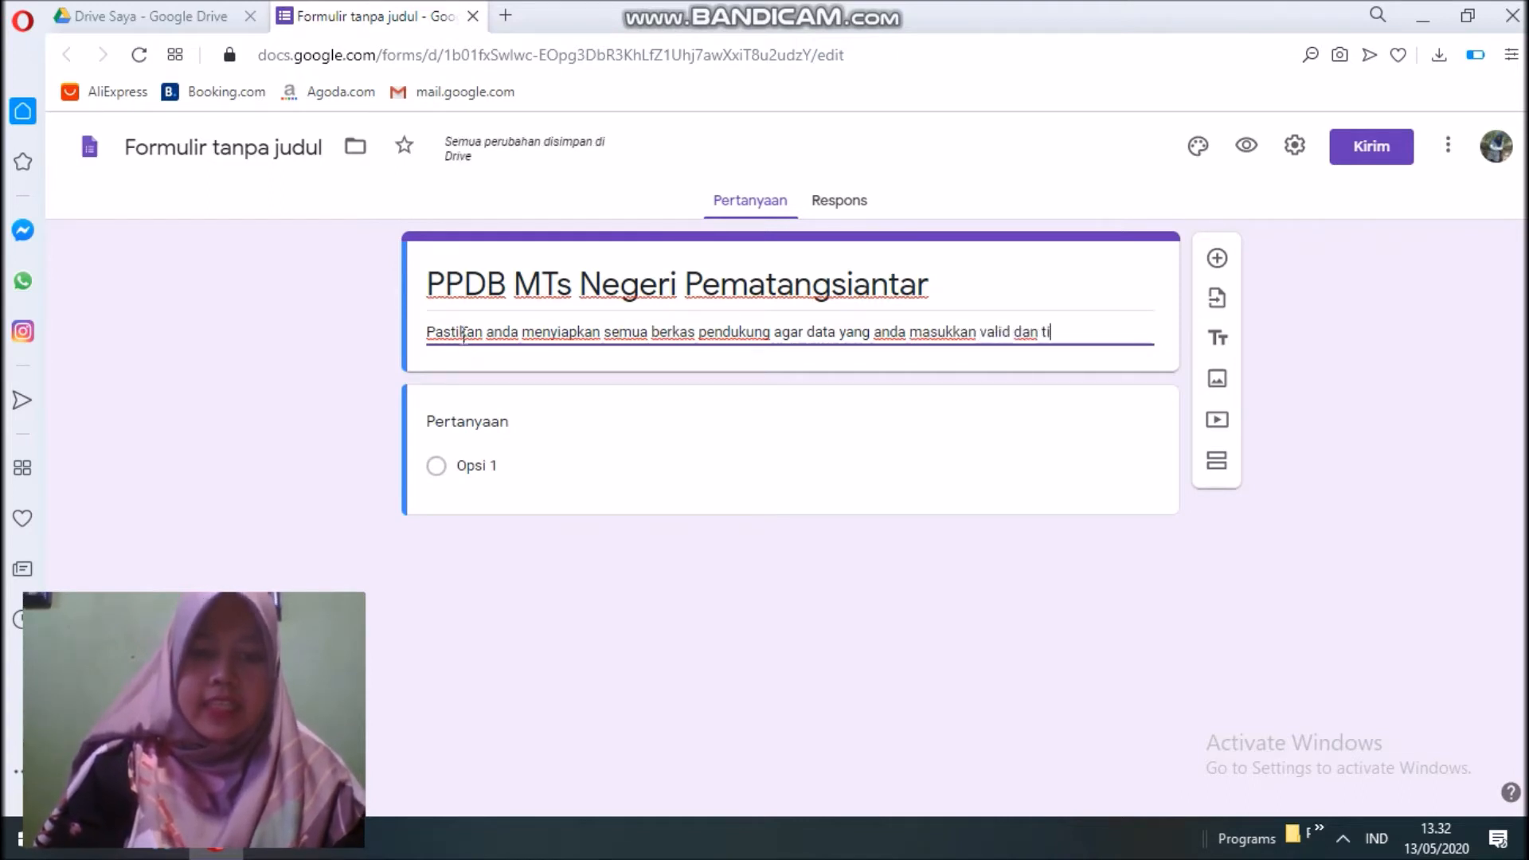
pyautogui.write('dak ada kesalahan.')
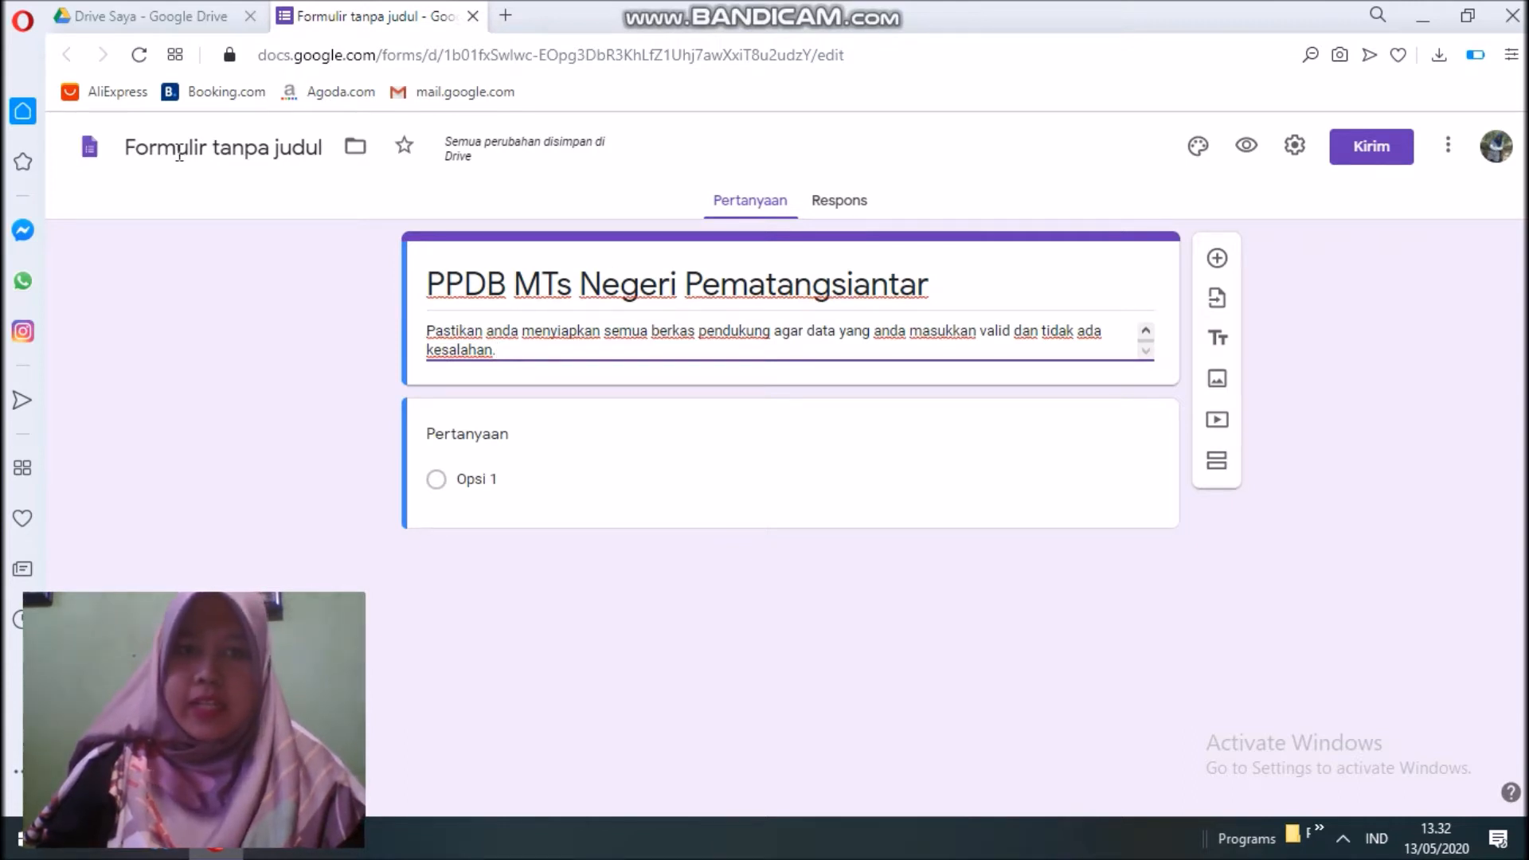
pyautogui.click(179, 151)
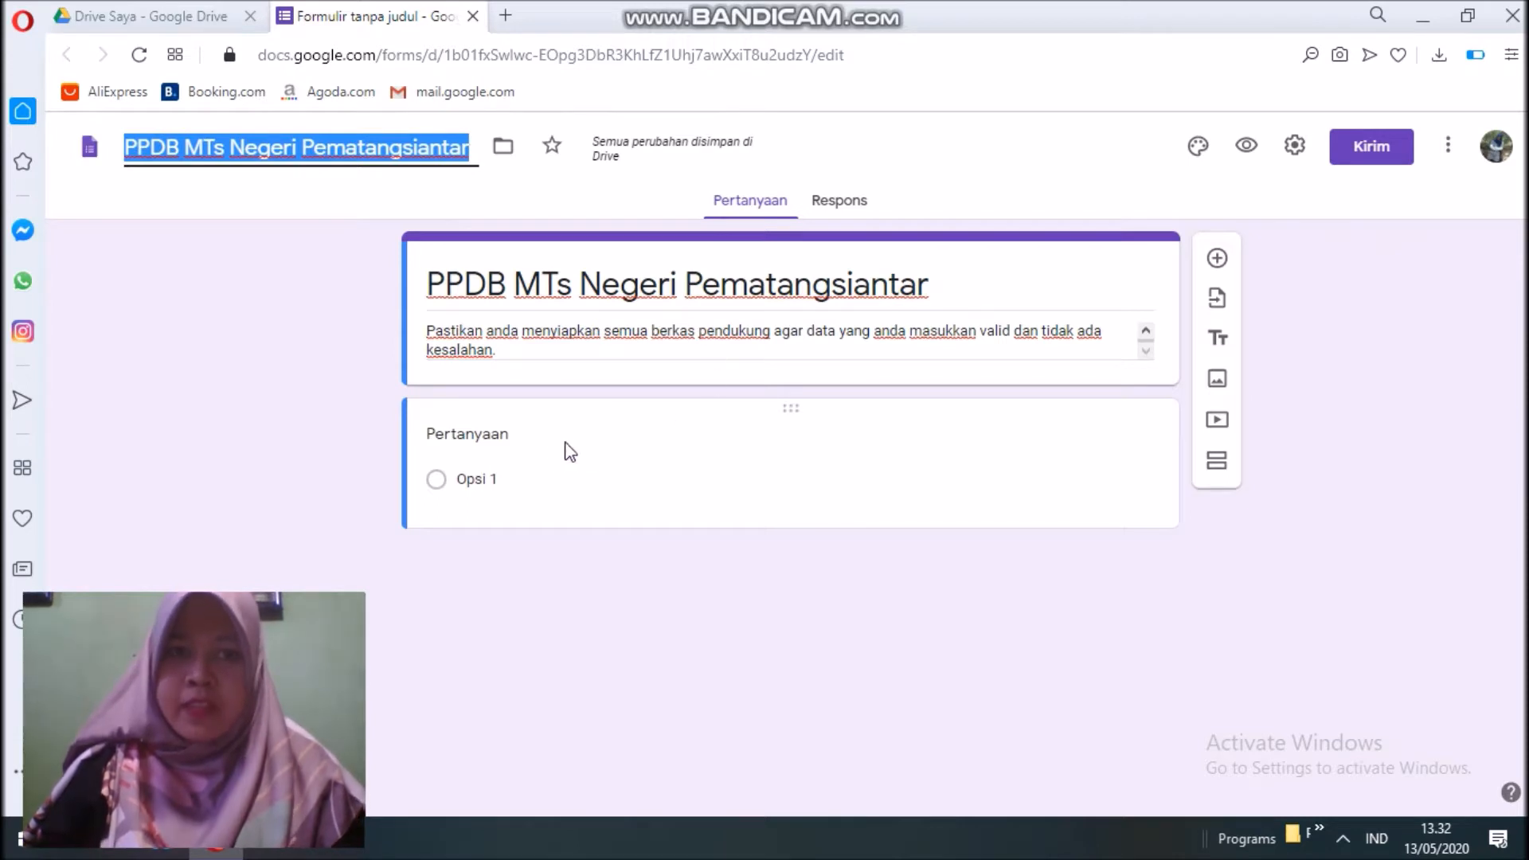
pyautogui.click(482, 443)
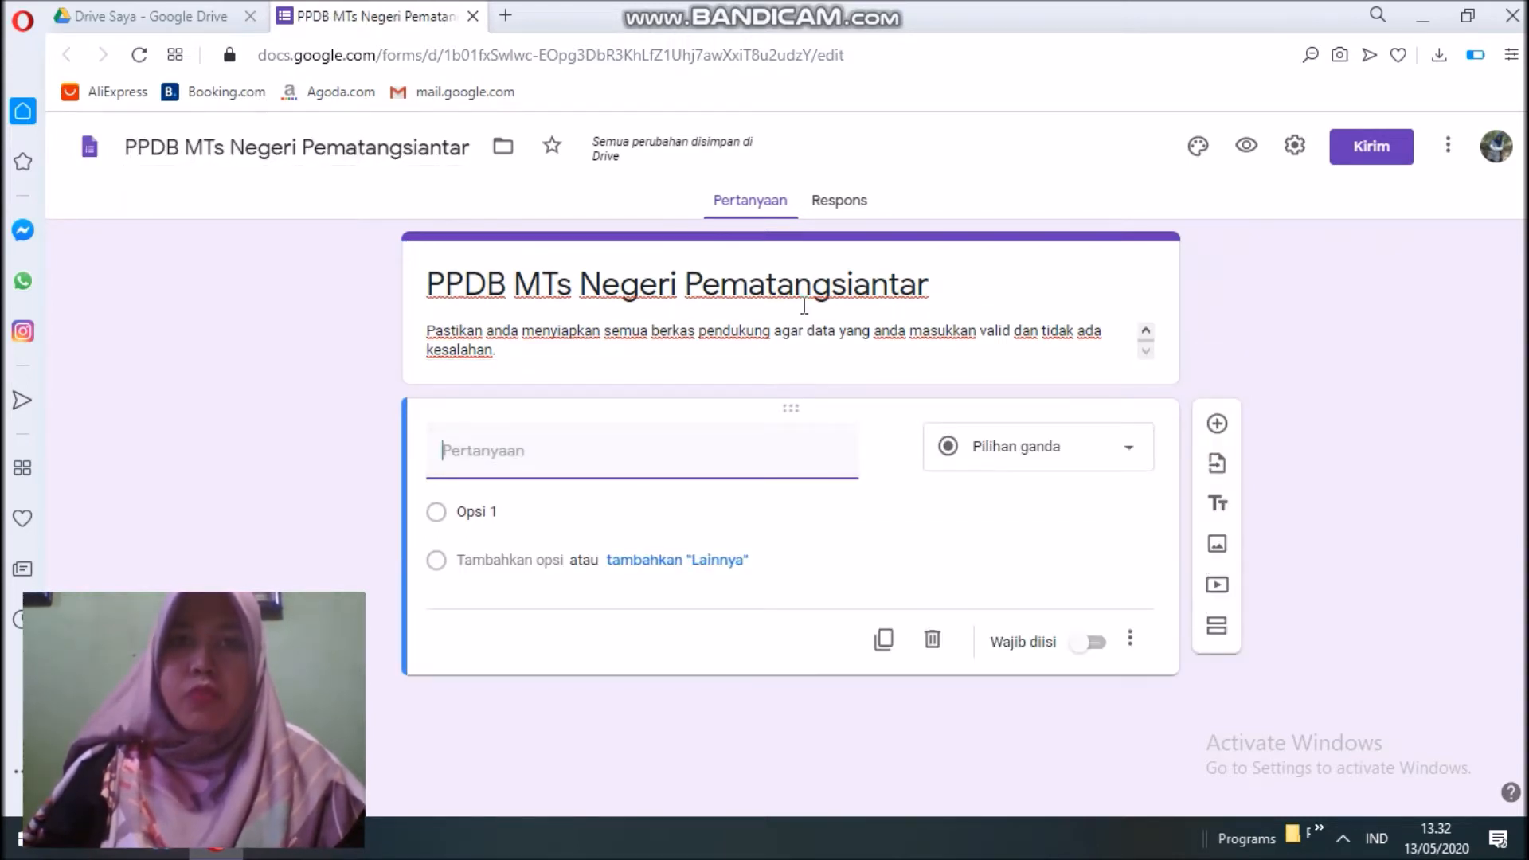
# Make the first question a required short-answer 'Nama Lengkap'.
pyautogui.write('Nama Len')
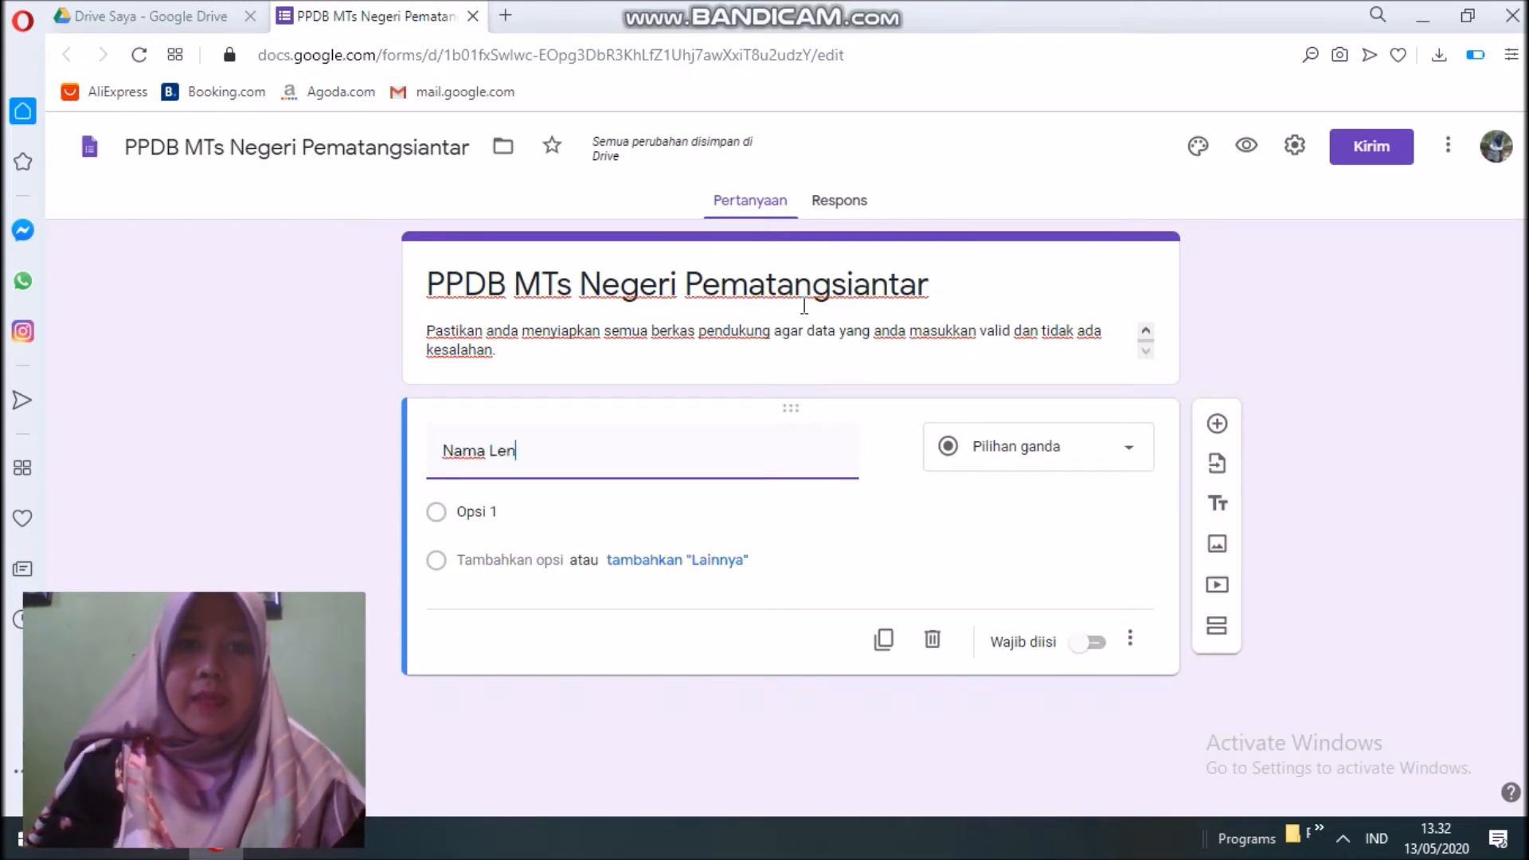
pyautogui.write('gkap')
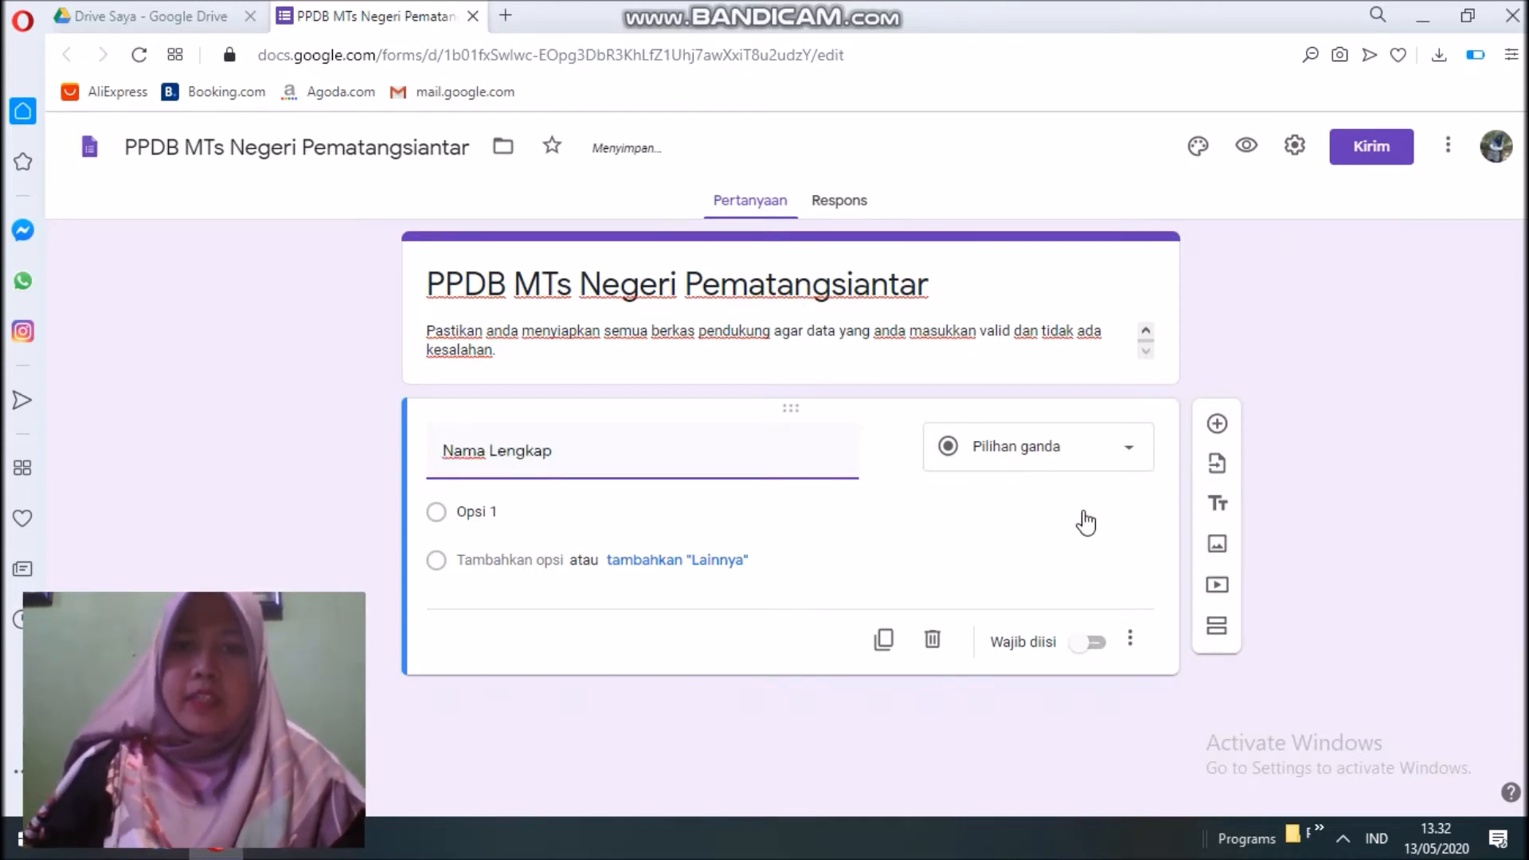
pyautogui.click(1042, 466)
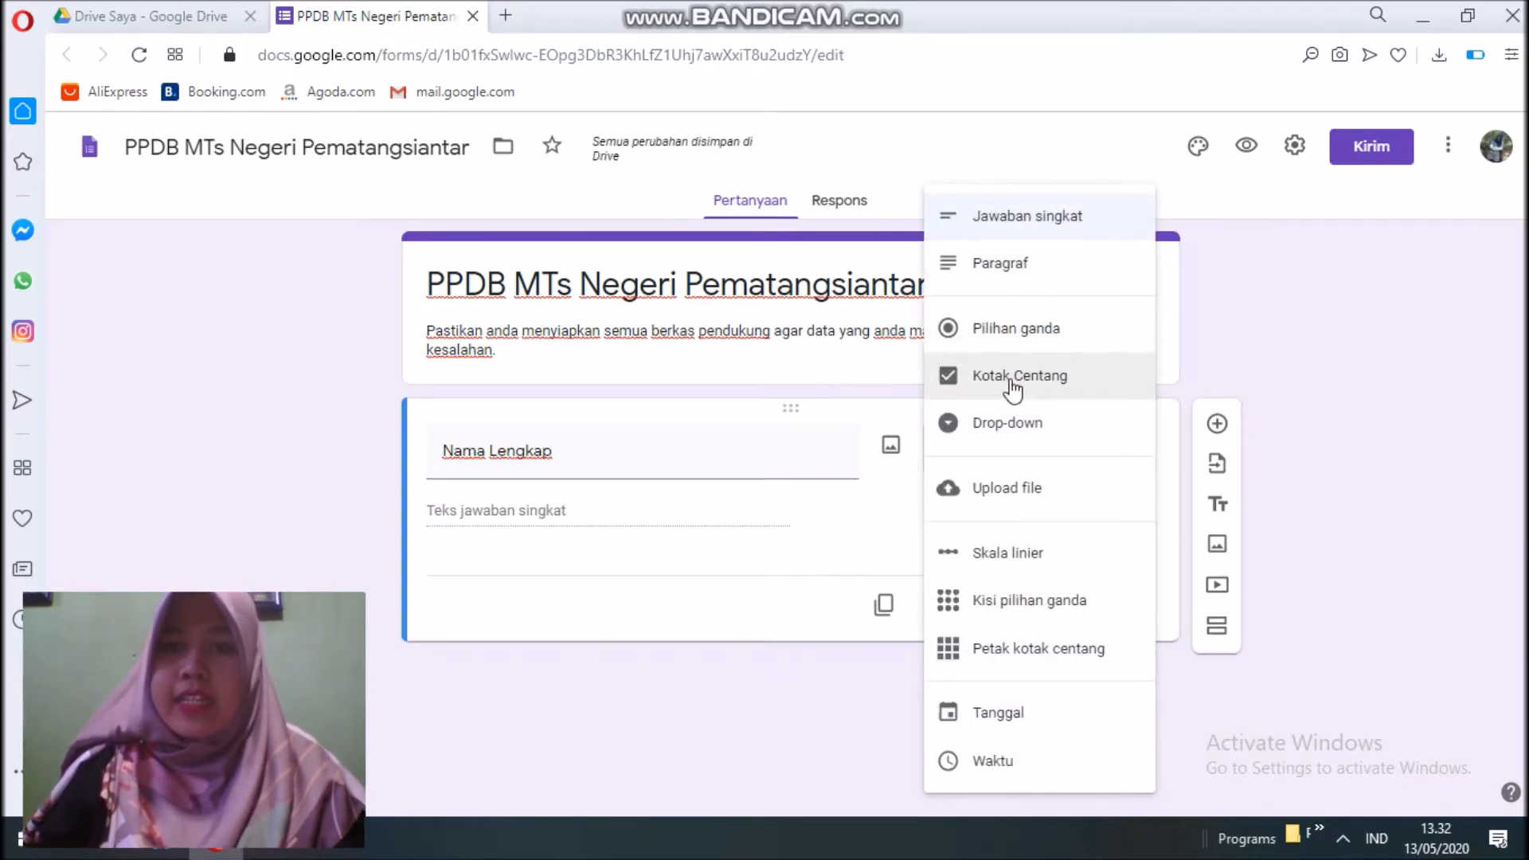
pyautogui.click(1020, 227)
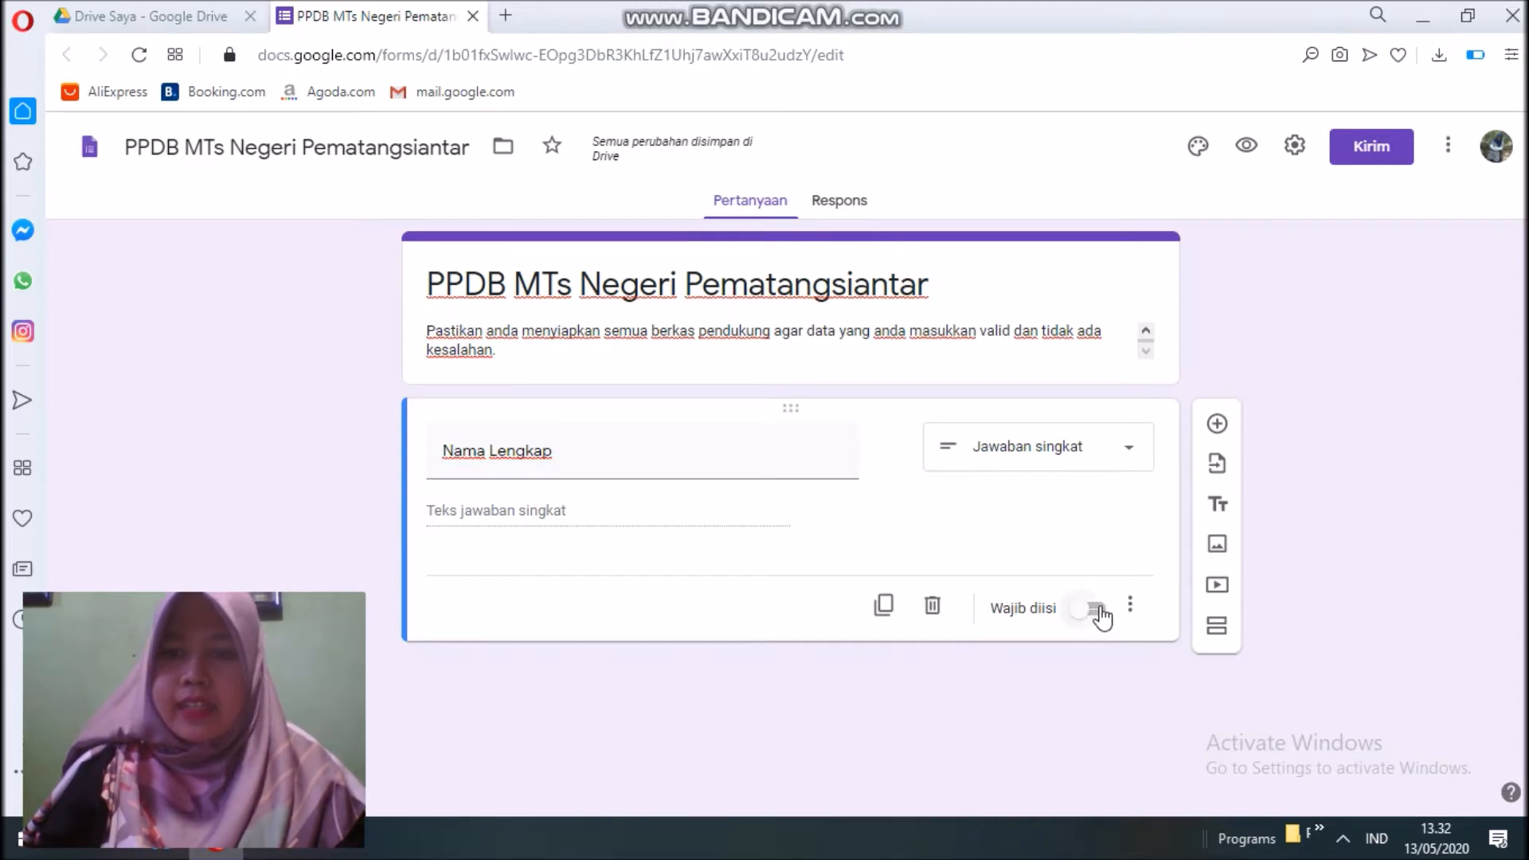
pyautogui.click(1098, 610)
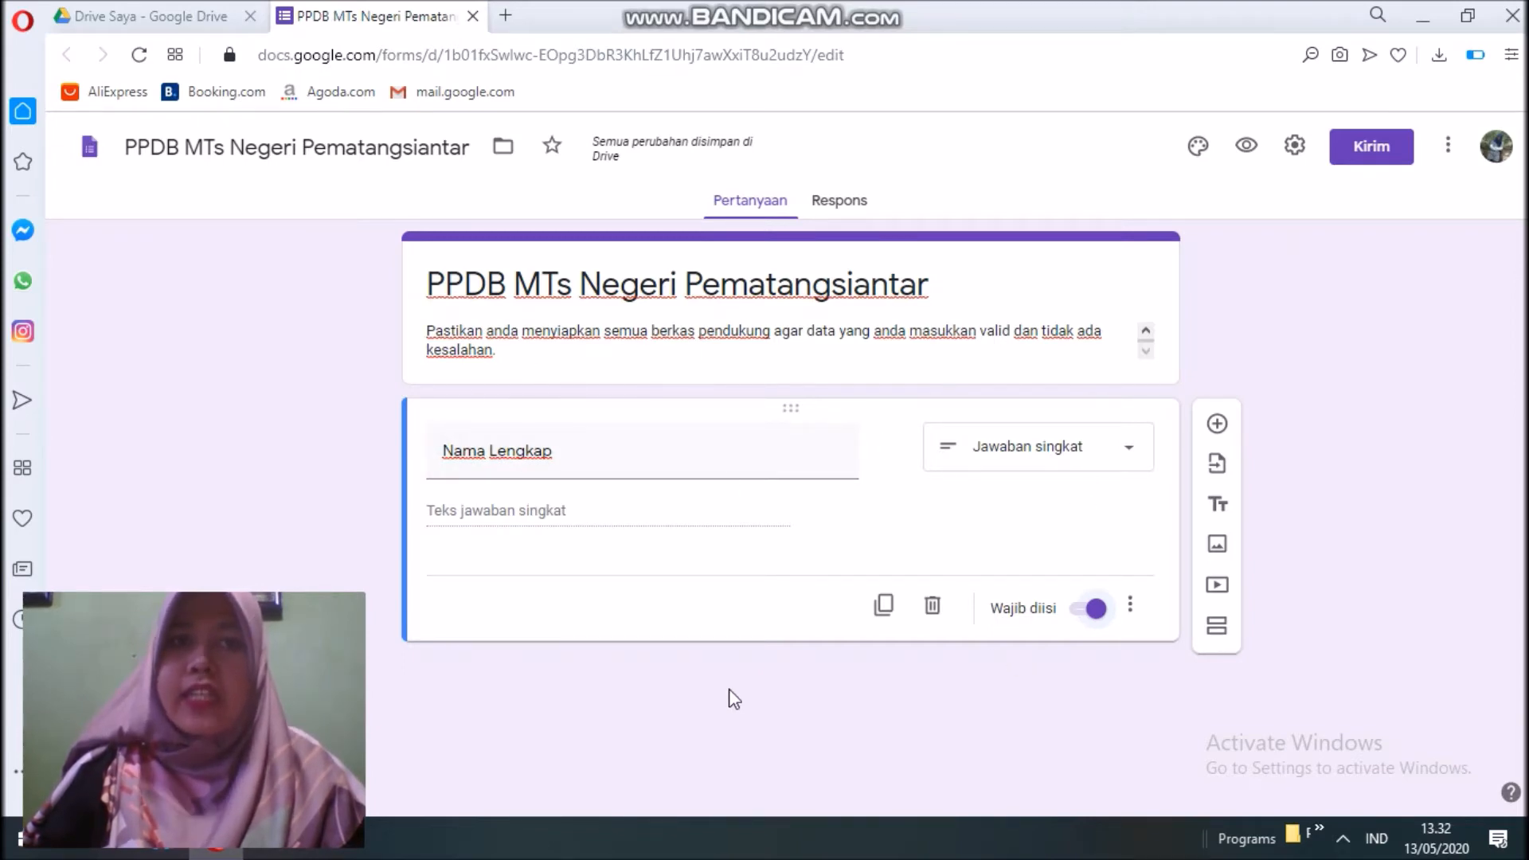
# Add the description 'Nama harus sesuai dengan…' under Nama Lengkap.
pyautogui.click(1130, 605)
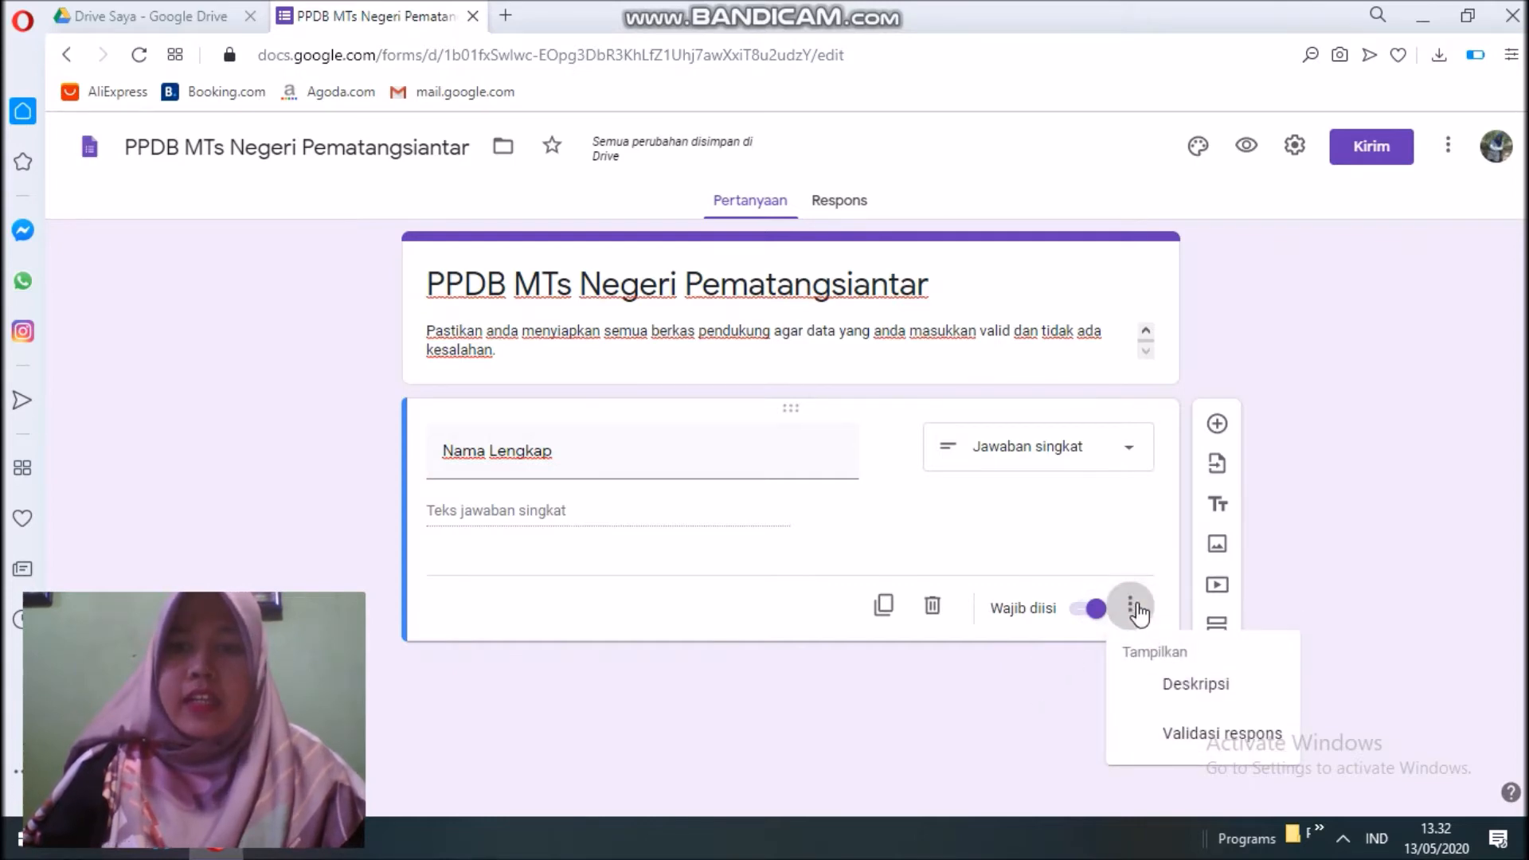
pyautogui.click(1163, 687)
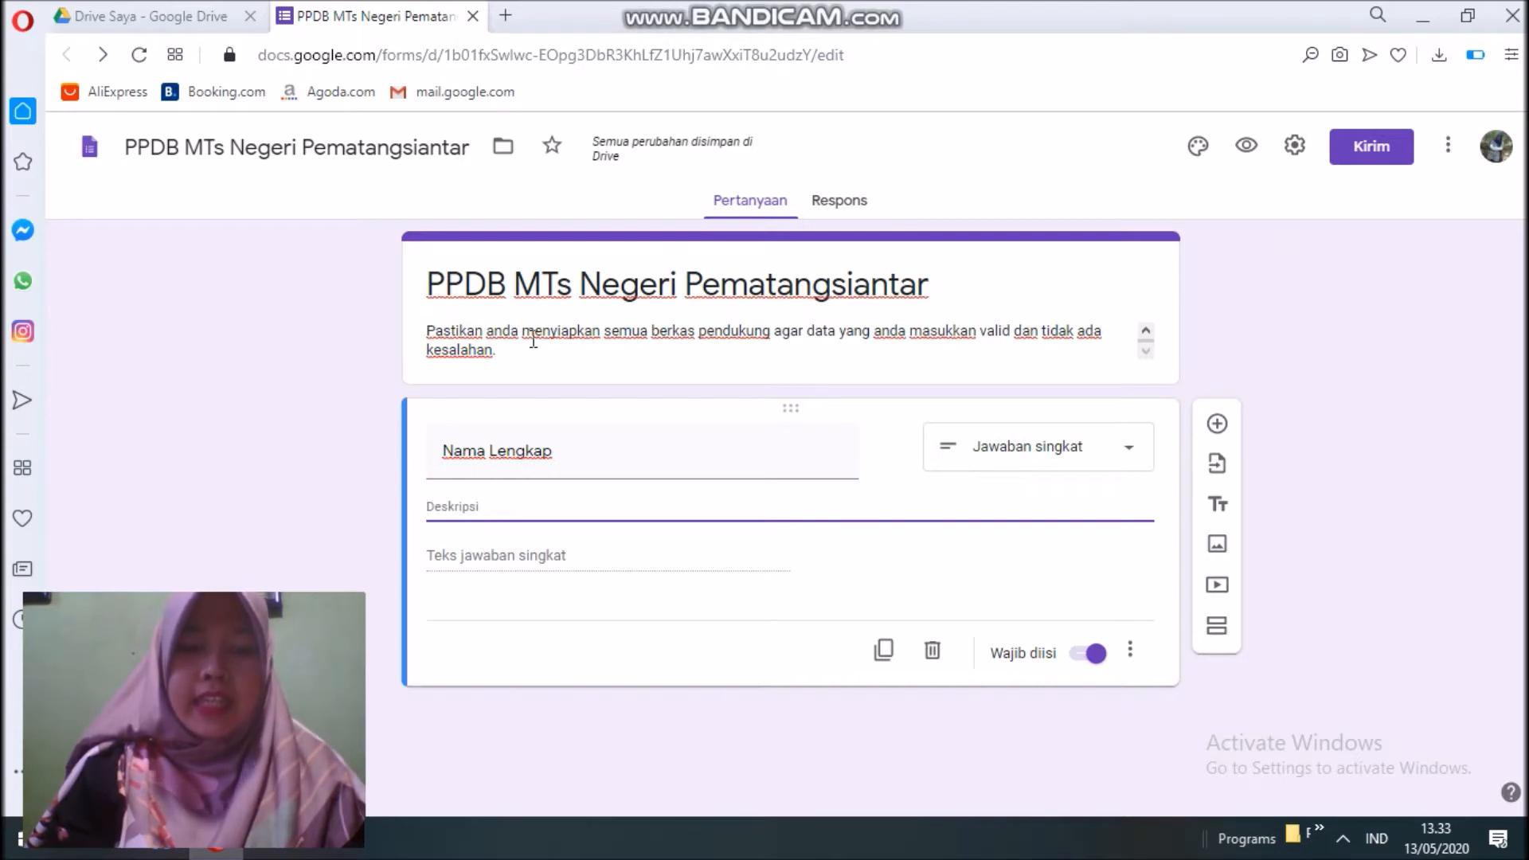
pyautogui.write('Nama haru')
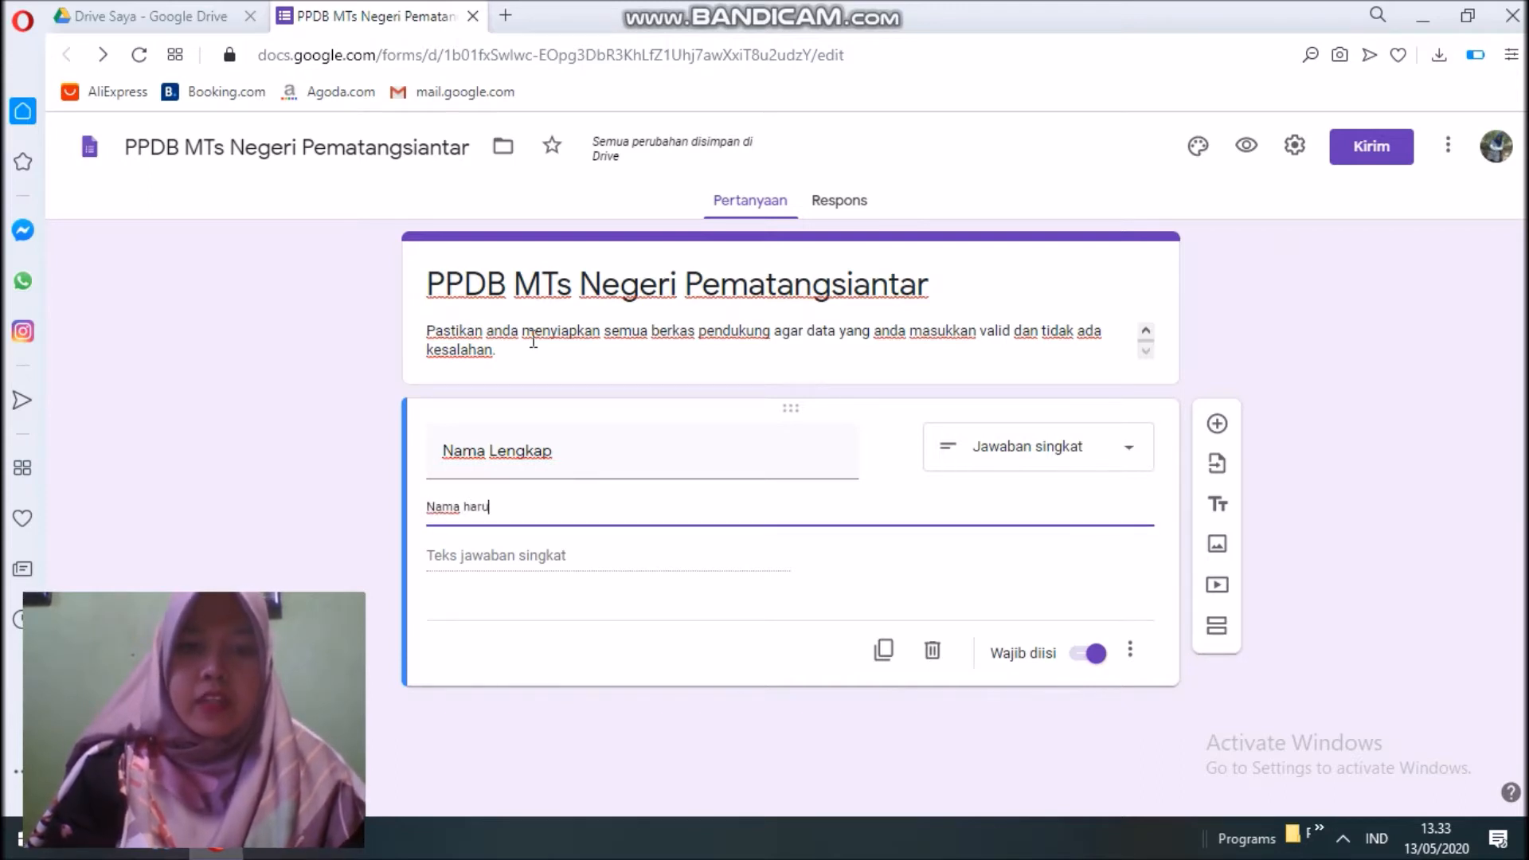
pyautogui.write('s sesuai dengan akta lahir')
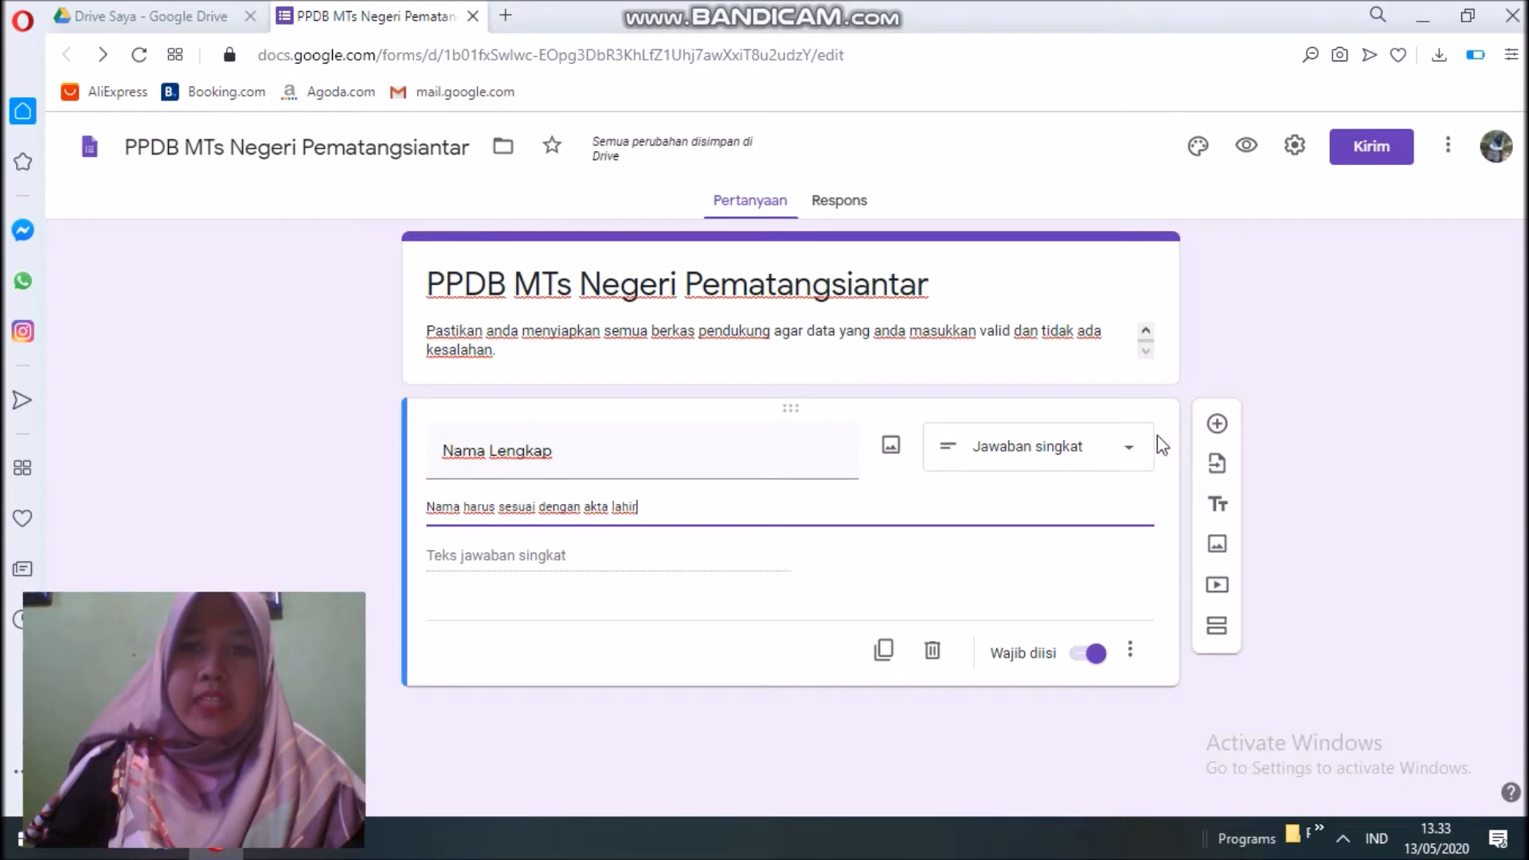
# Add a required question titled 'NISN' below Nama Lengkap.
pyautogui.click(1215, 434)
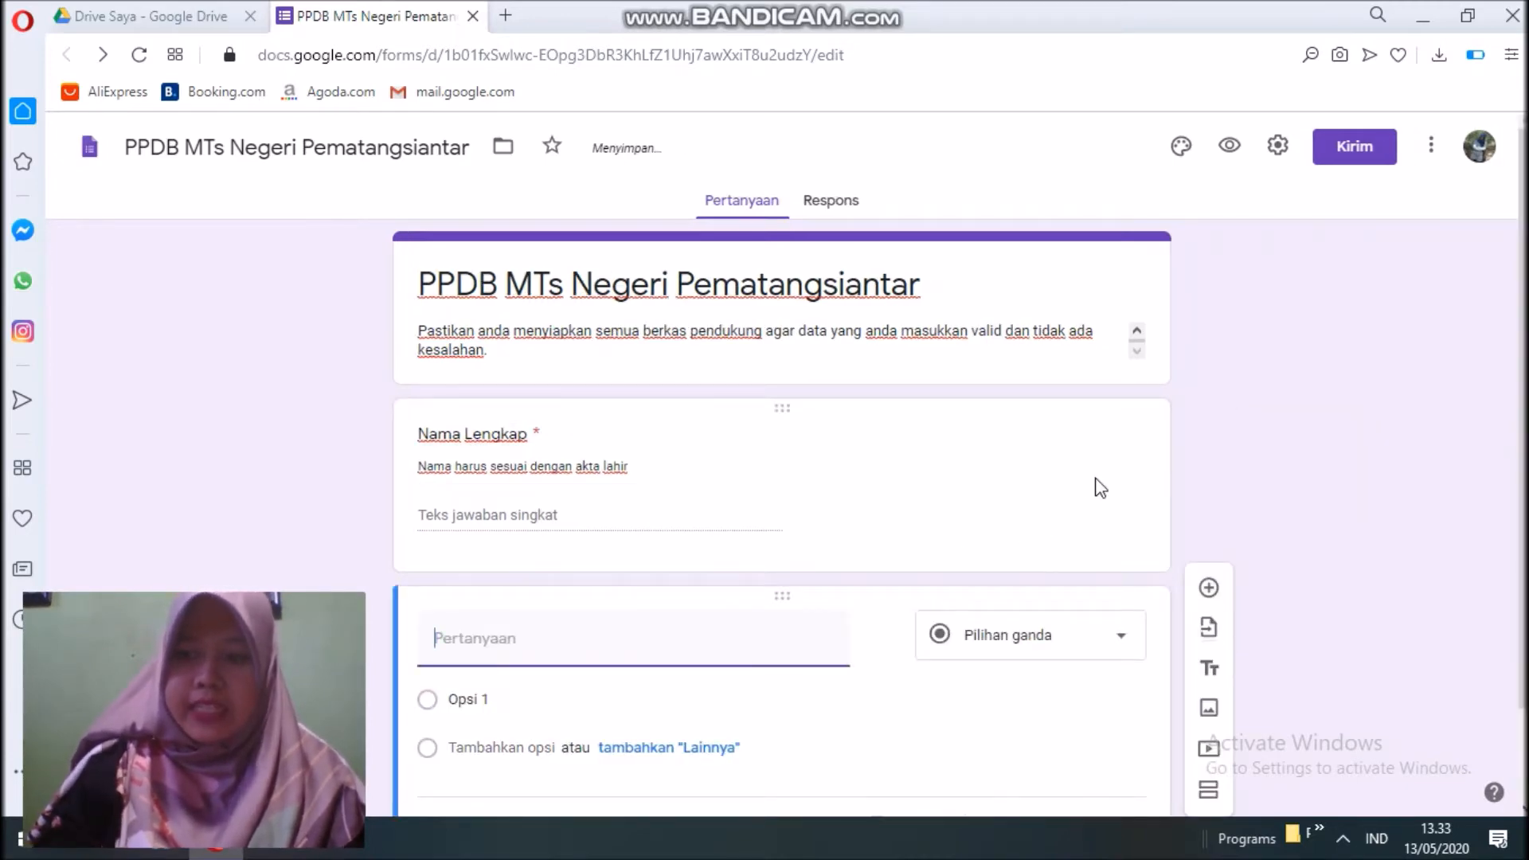
pyautogui.write('NI')
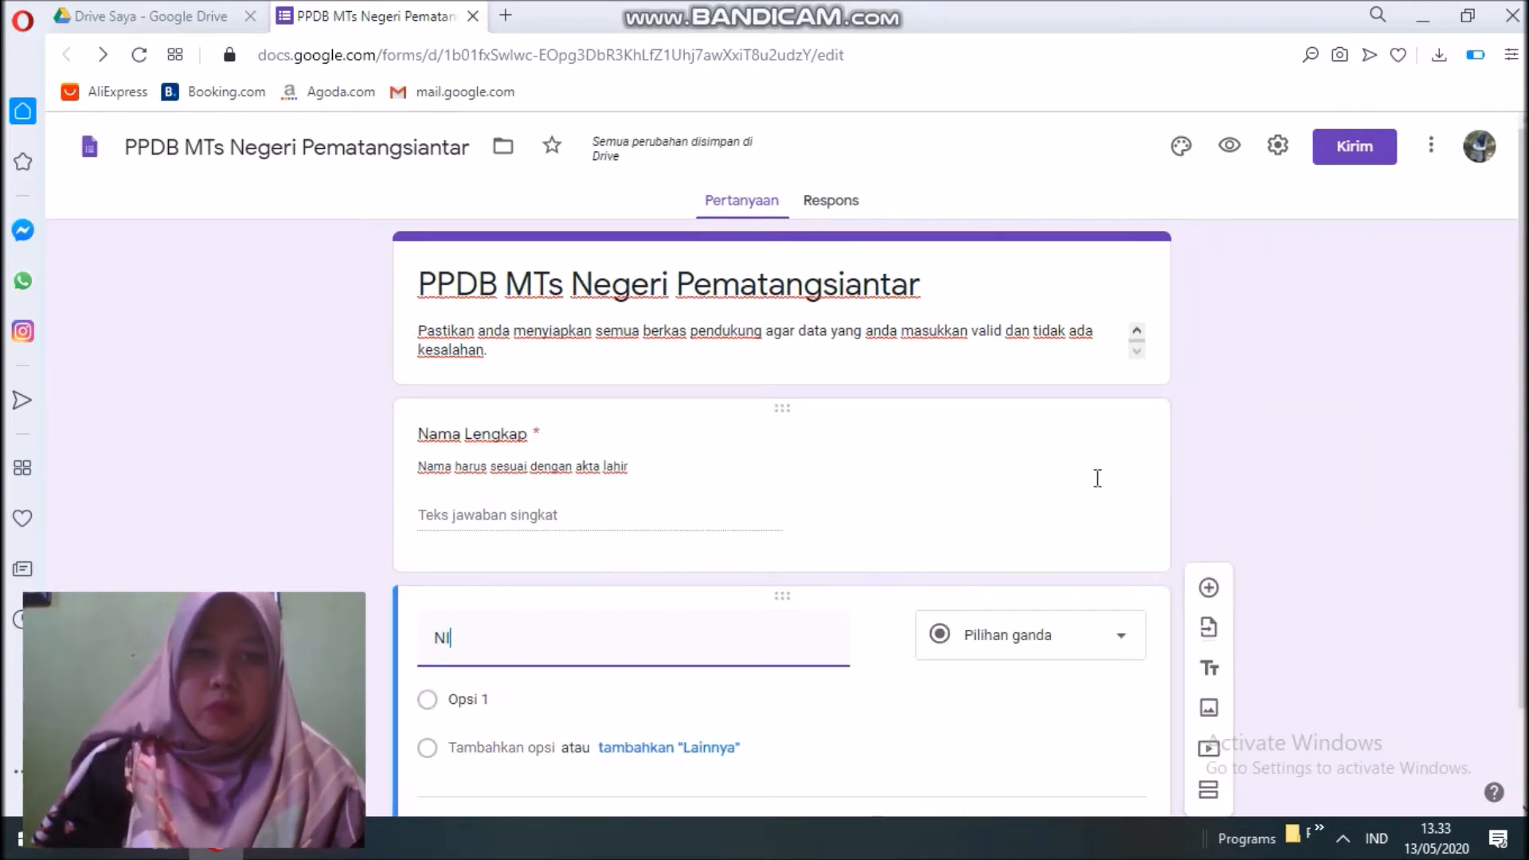
pyautogui.write('SN')
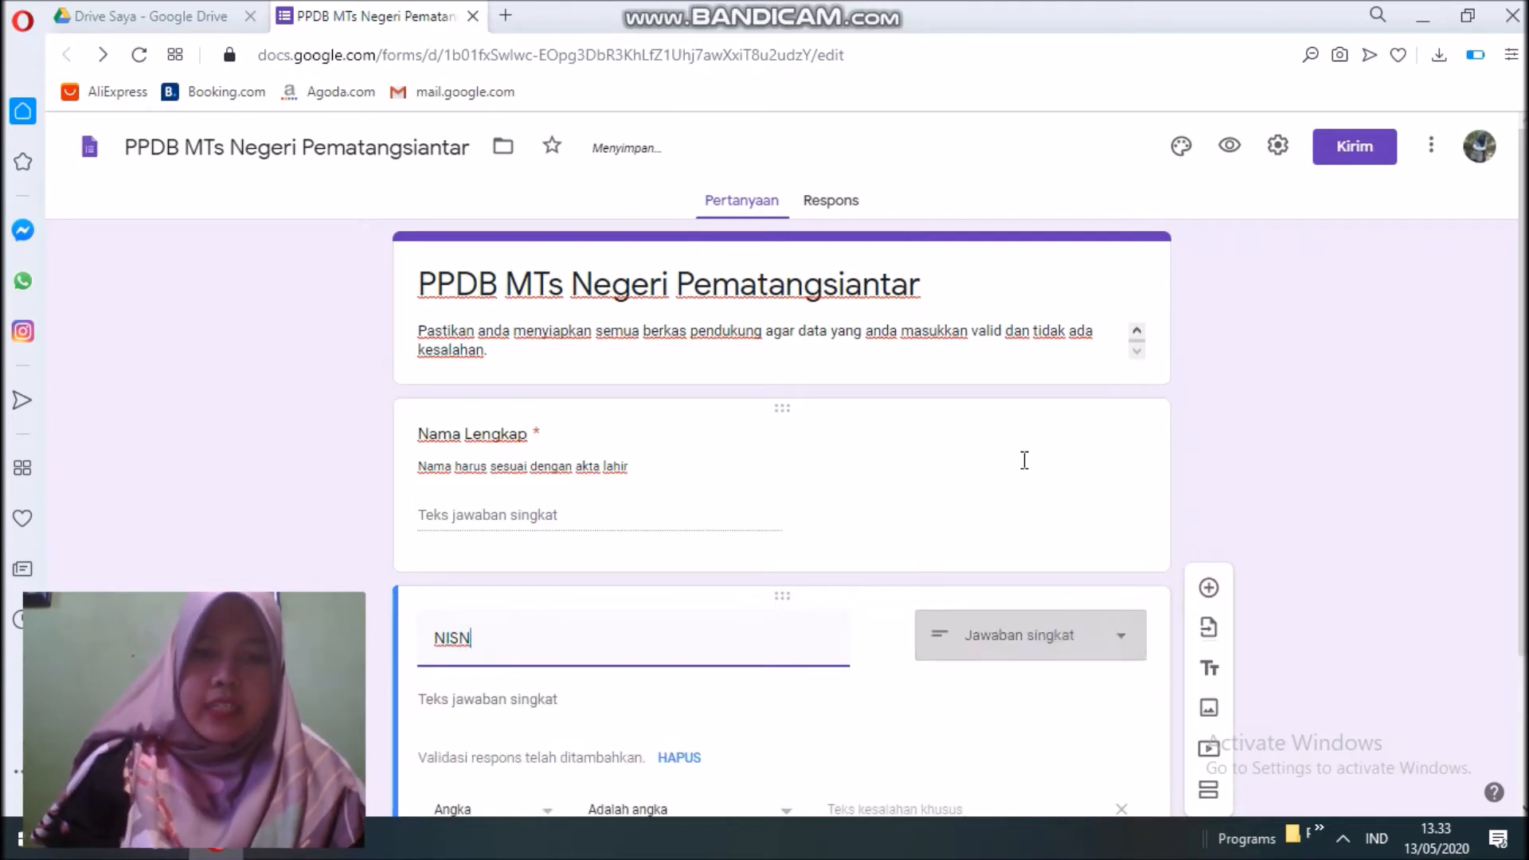
pyautogui.scroll(-1, 768, 684)
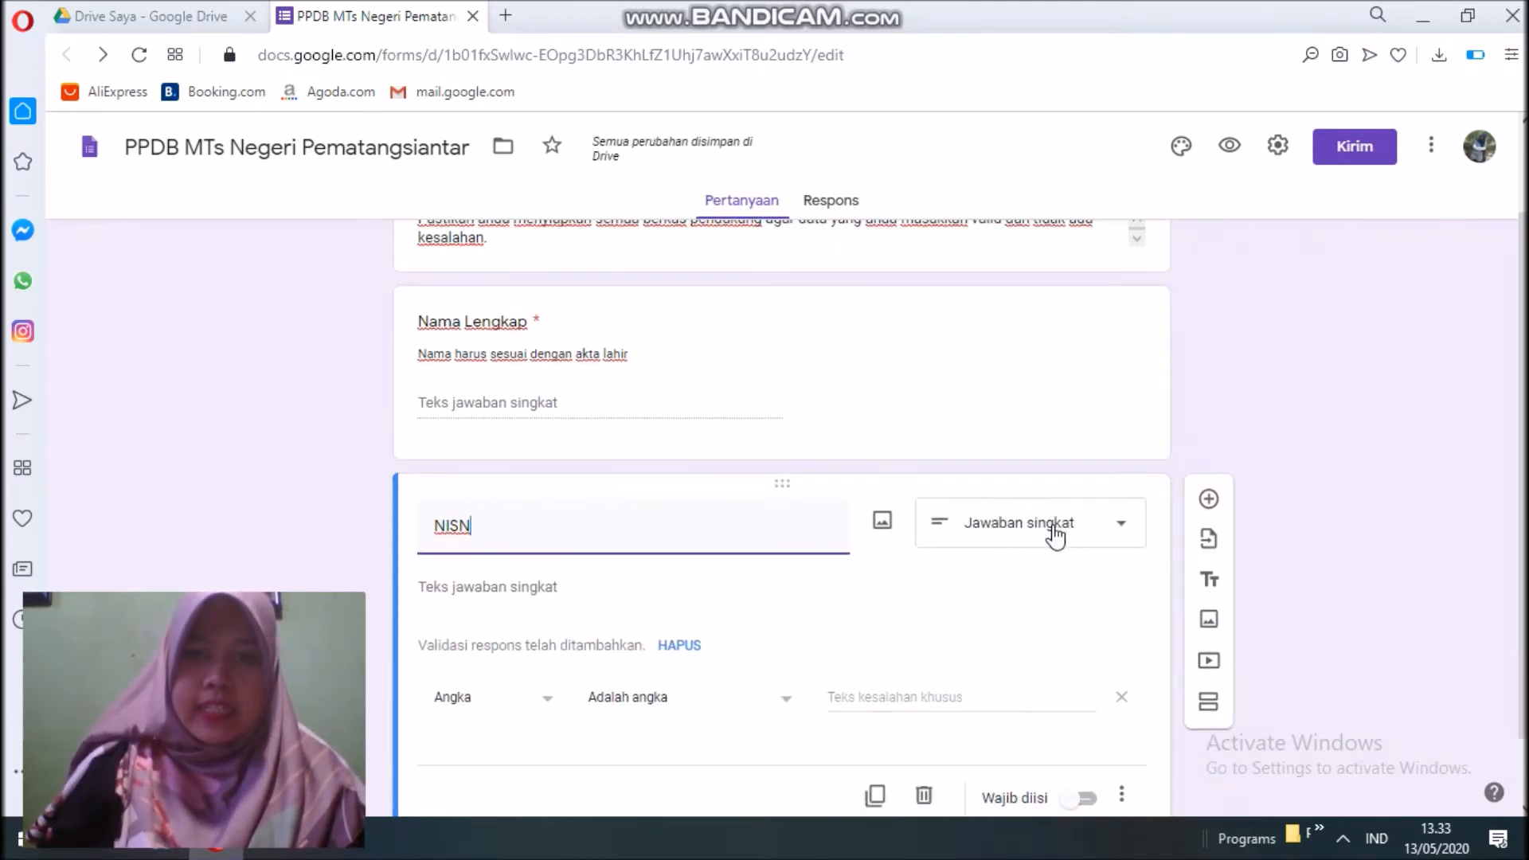
pyautogui.click(1088, 799)
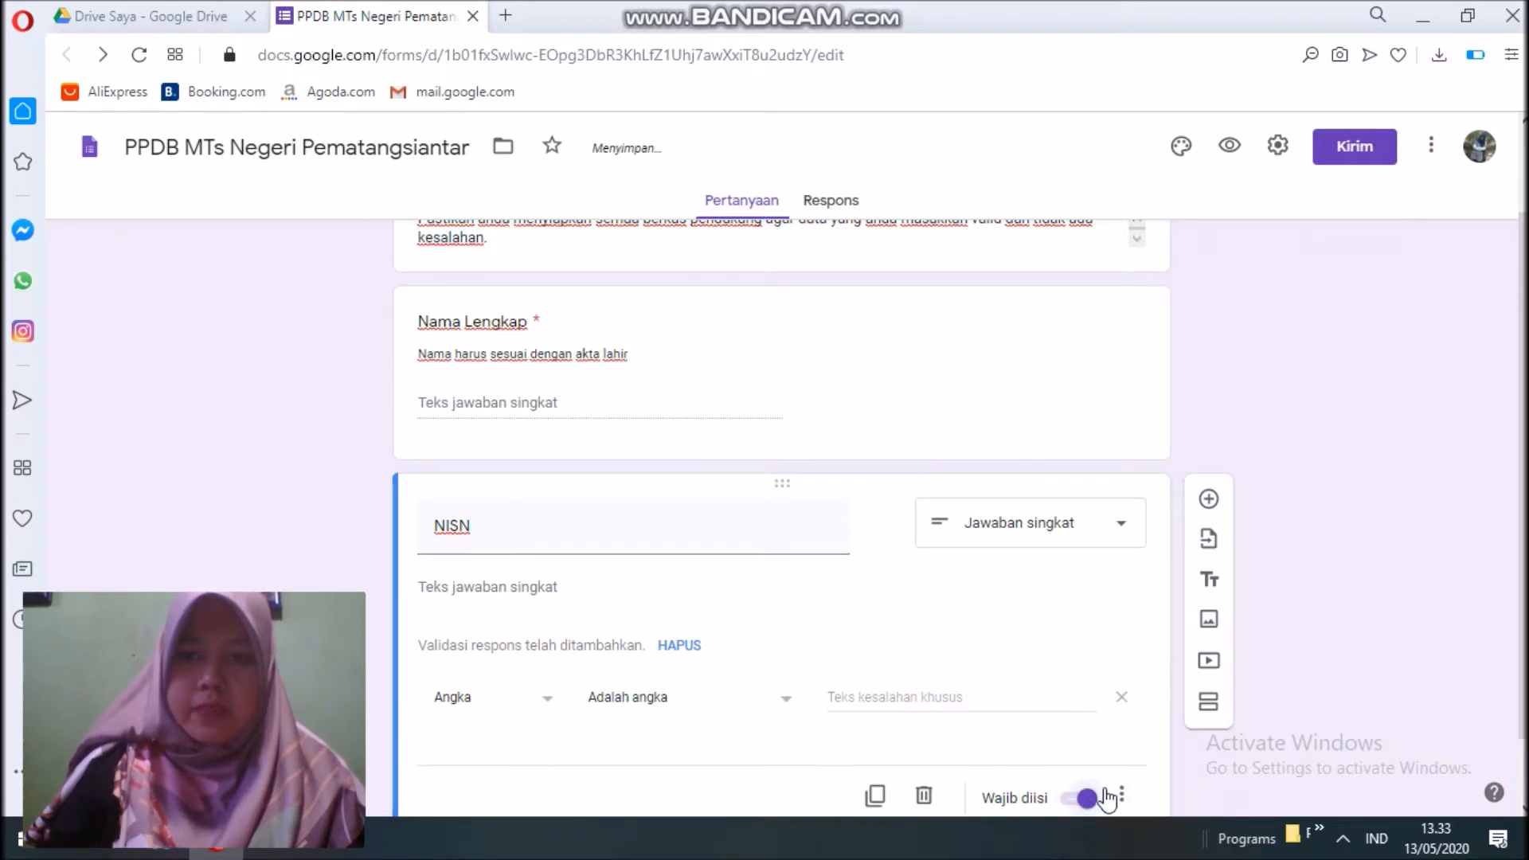
# Reset NISN's response validation to Angka > Adalah angka.
pyautogui.click(1121, 794)
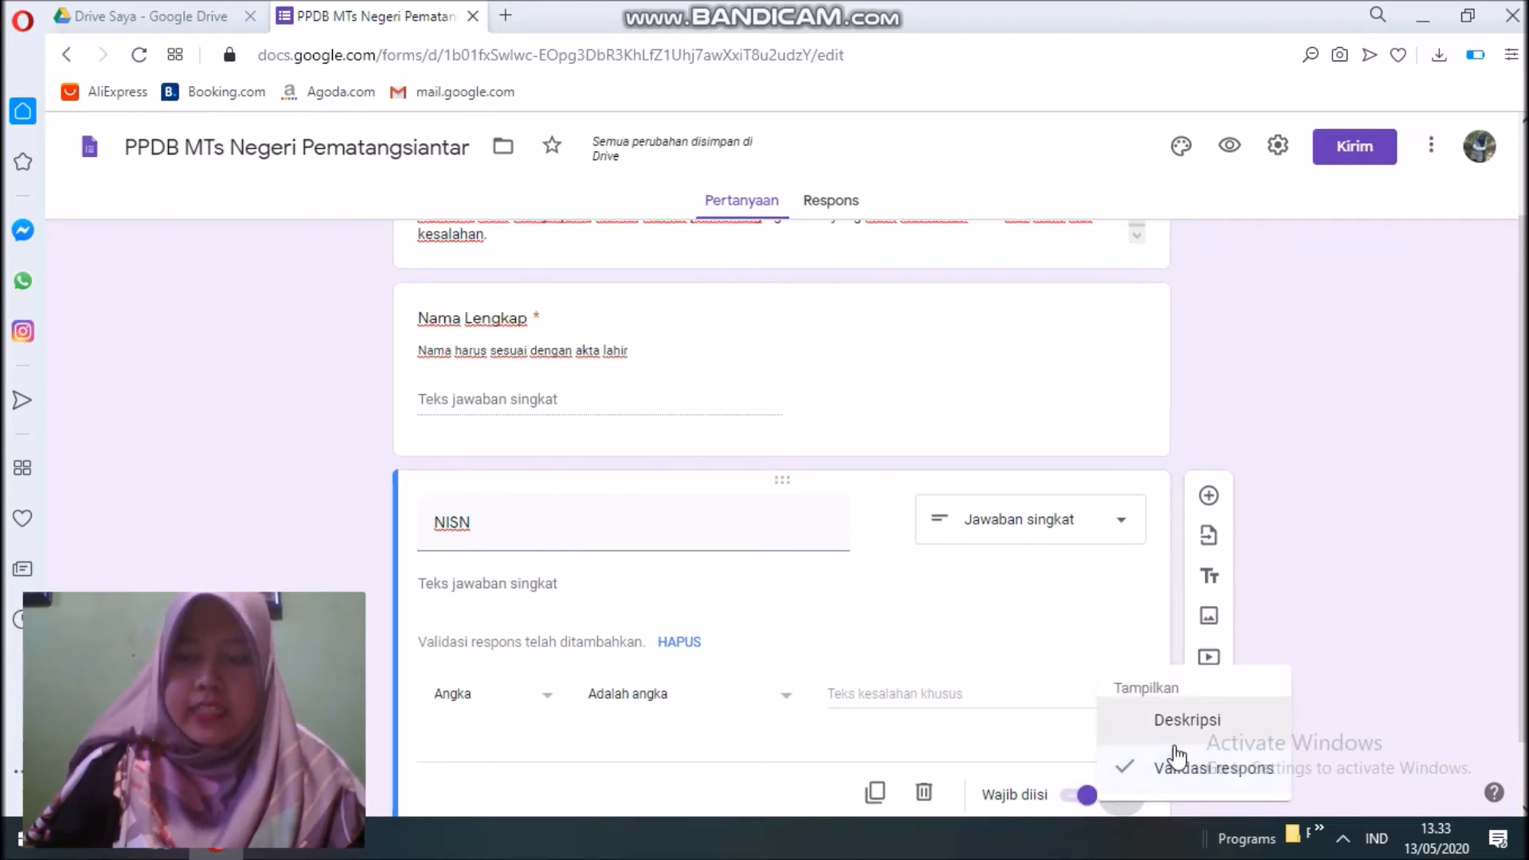
pyautogui.click(1181, 772)
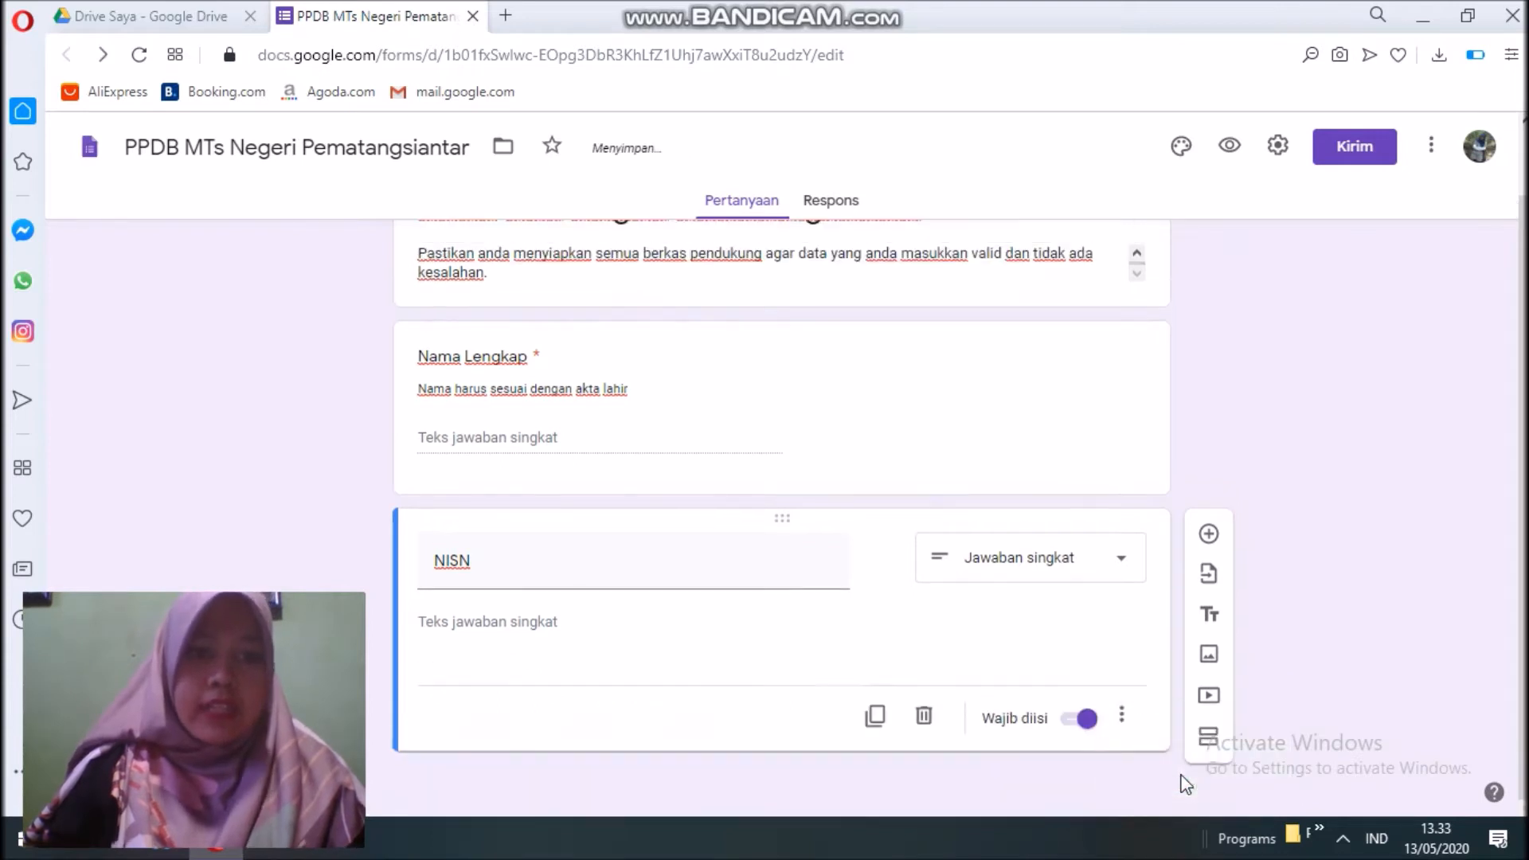
pyautogui.click(1119, 712)
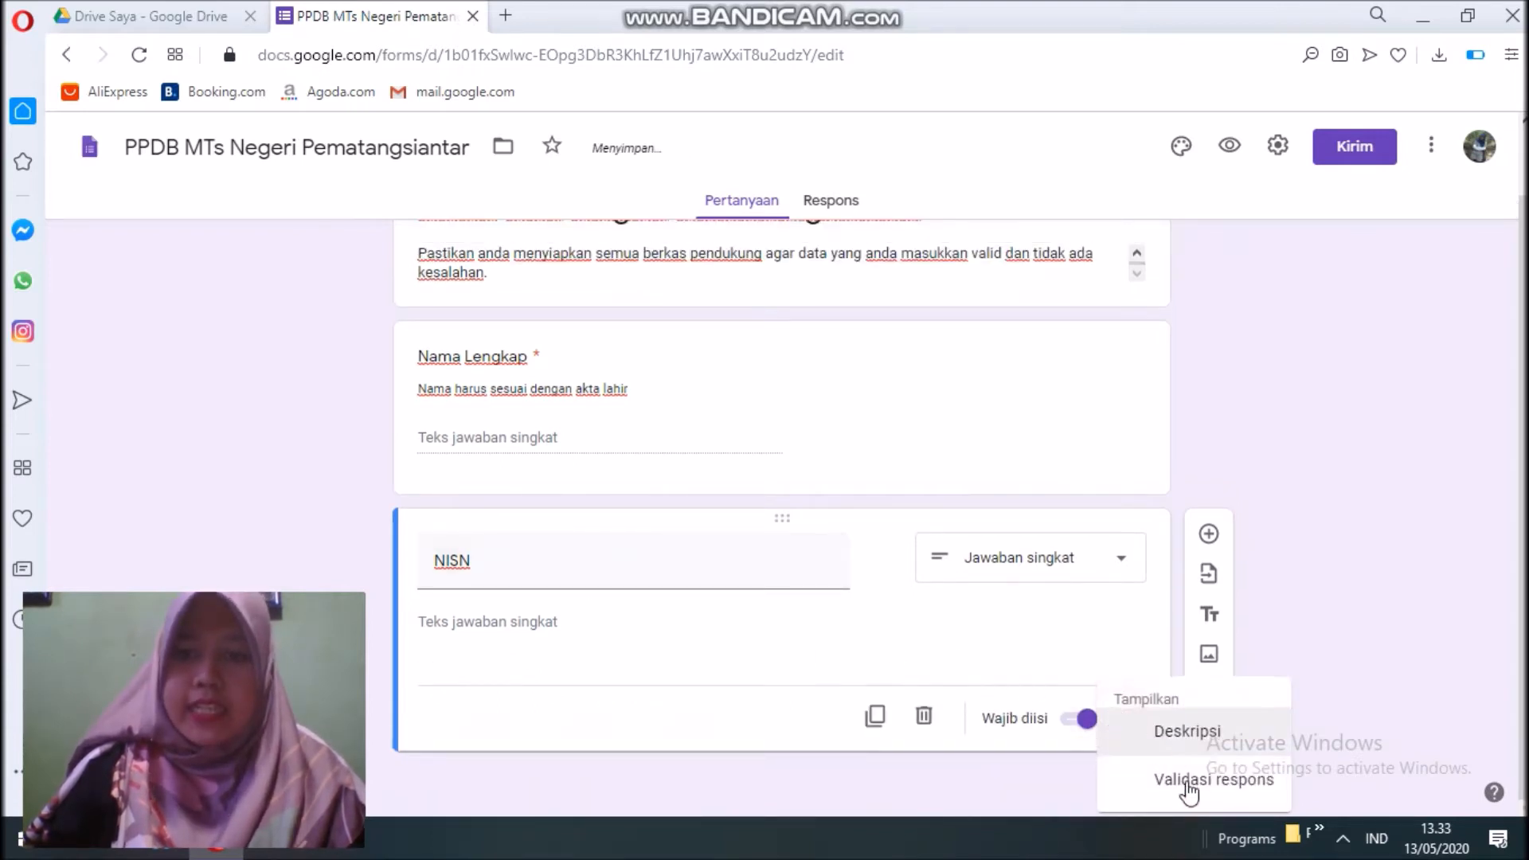
pyautogui.click(1184, 777)
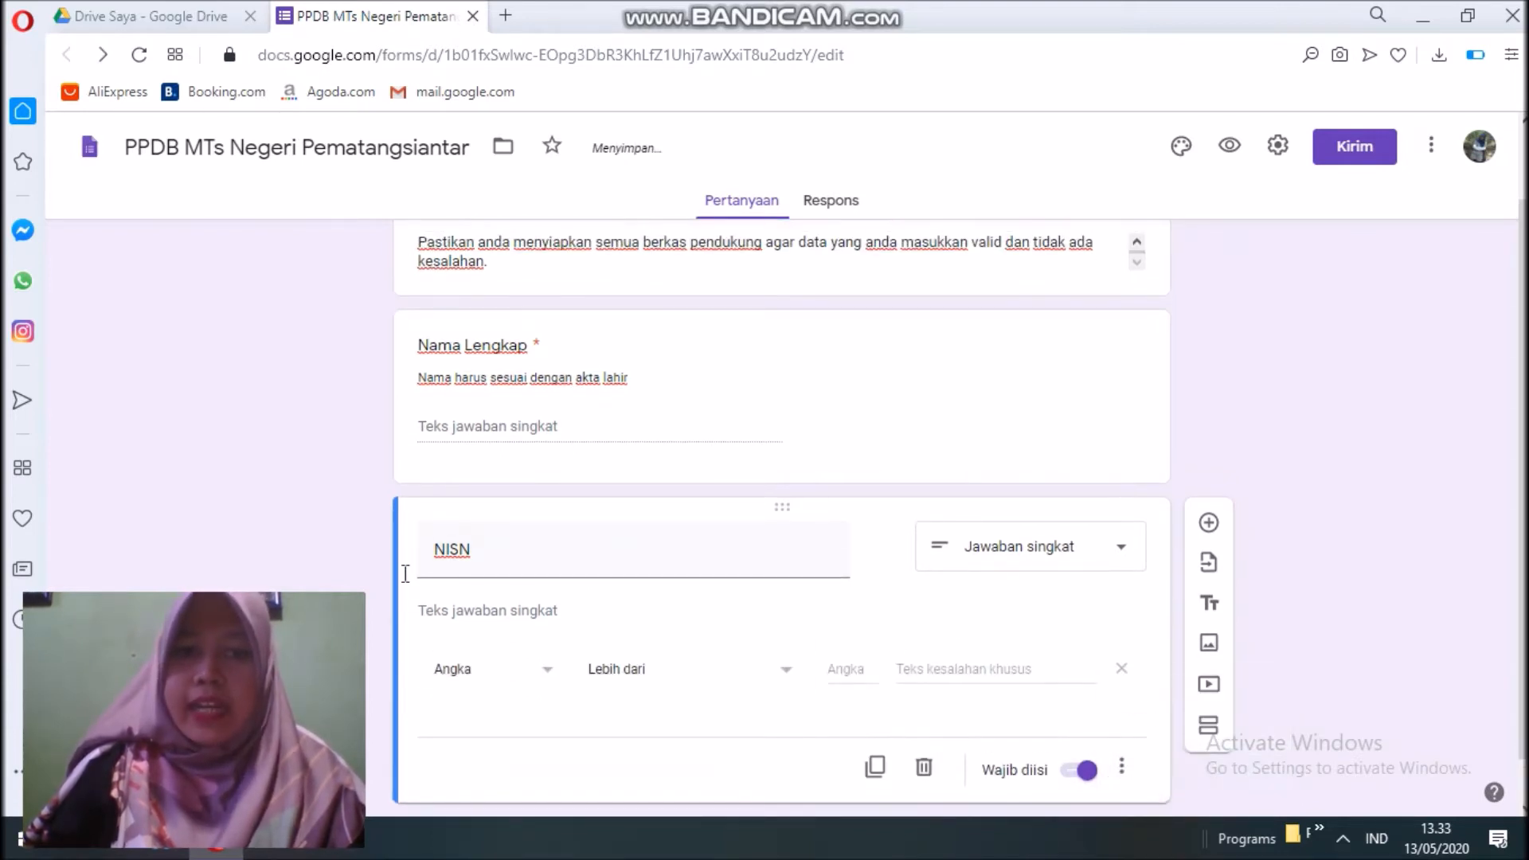
pyautogui.click(543, 670)
pyautogui.click(516, 642)
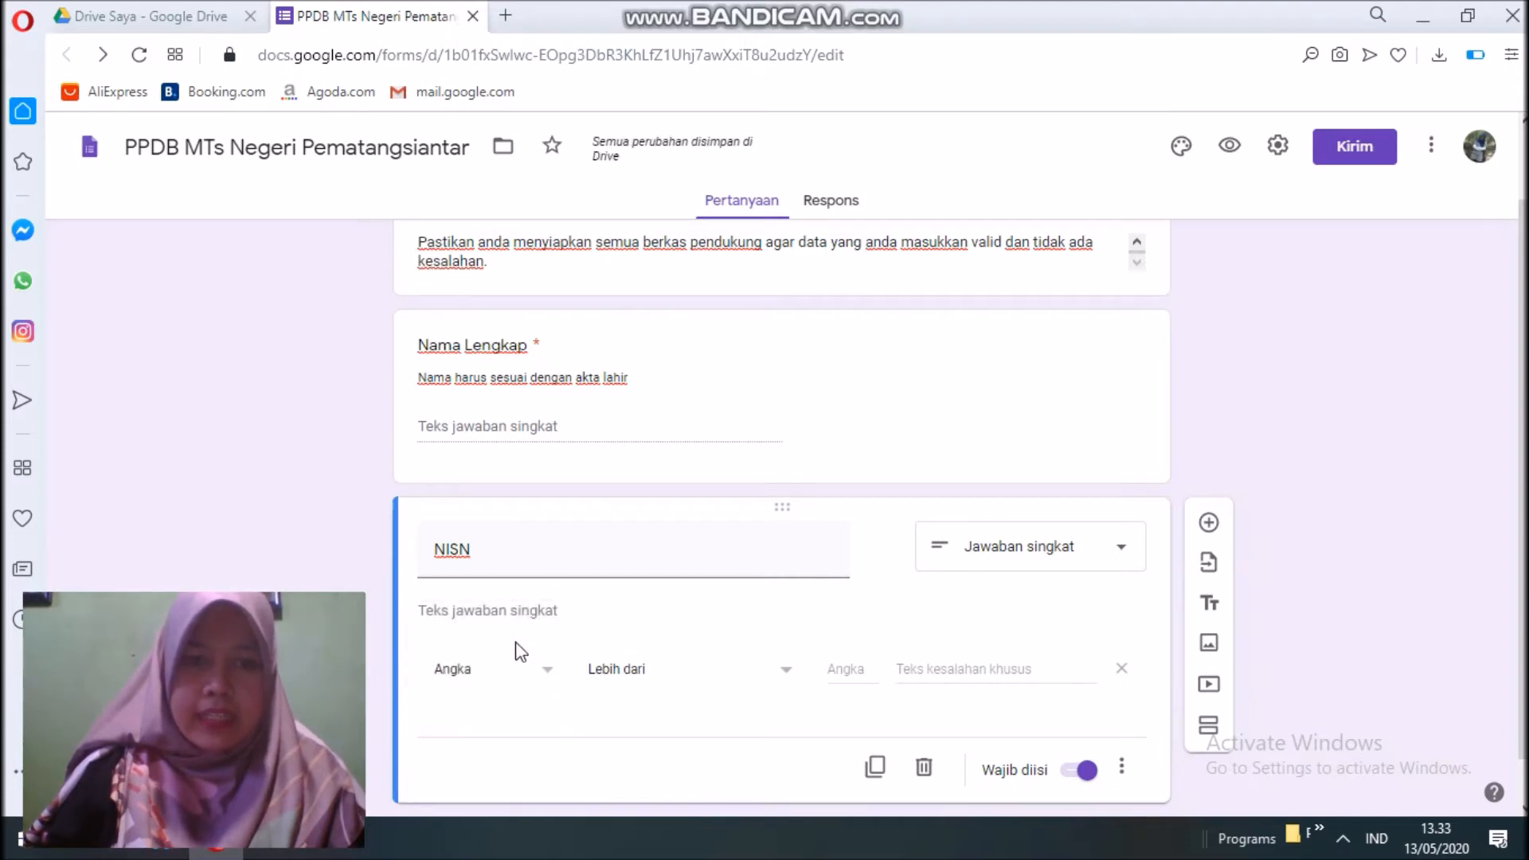
pyautogui.click(653, 679)
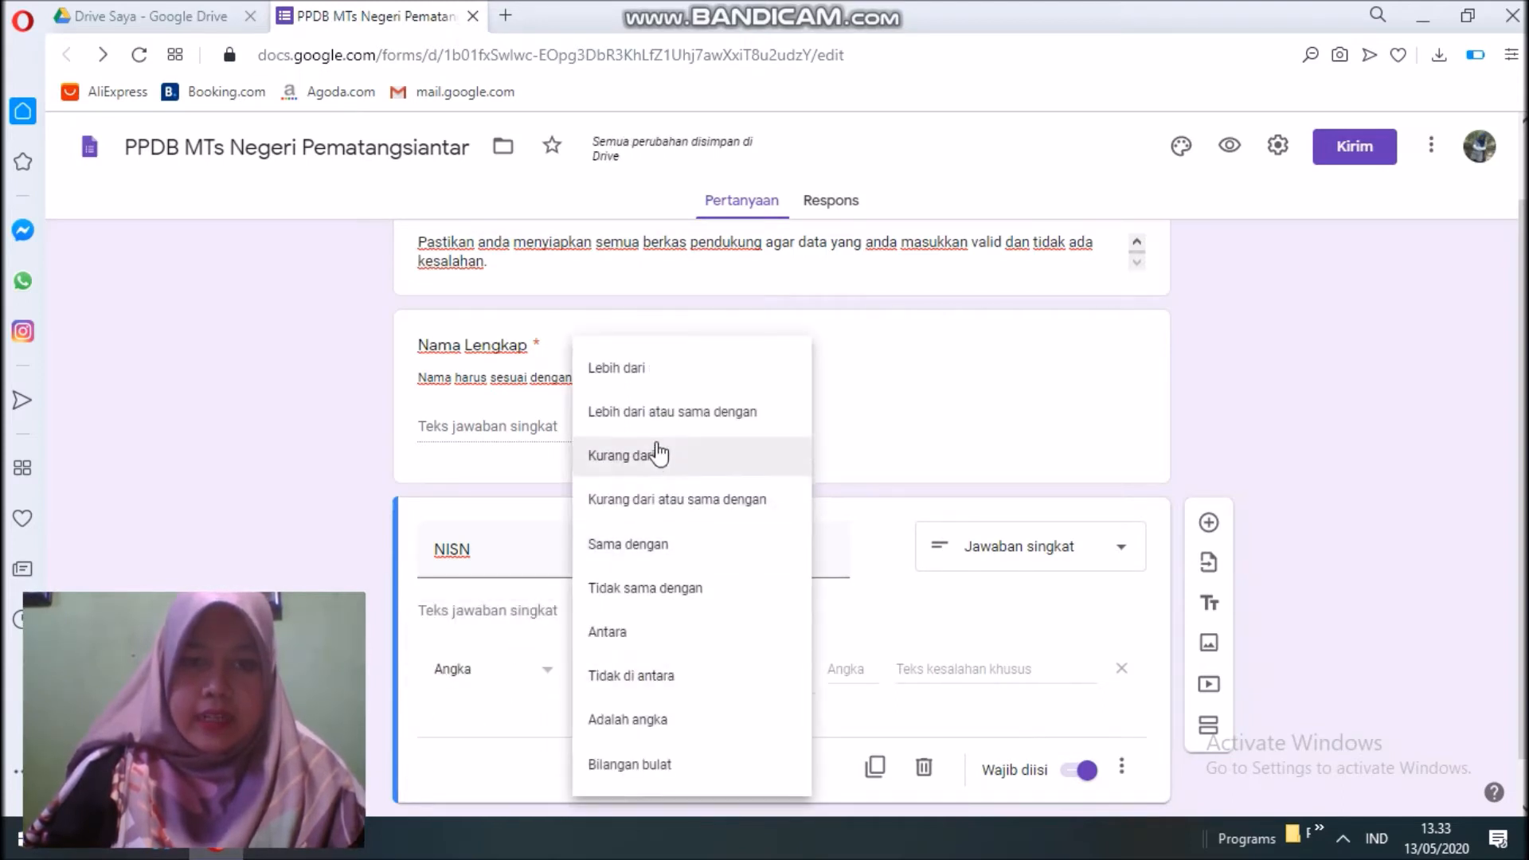
pyautogui.click(647, 716)
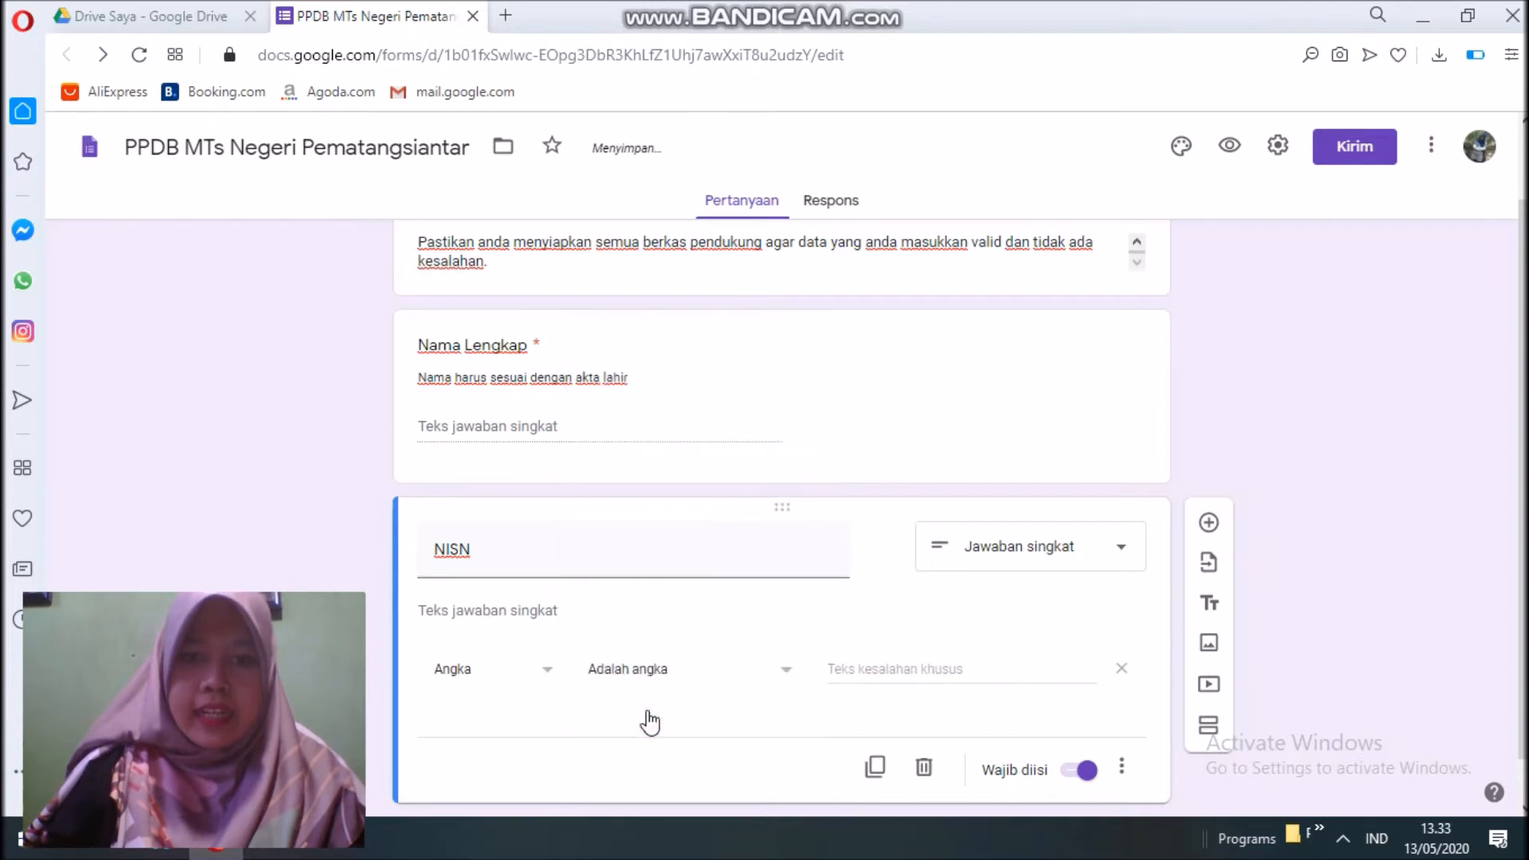
# Set the validation error text to 'Harap masukkan NISN dengan benar'.
pyautogui.click(874, 673)
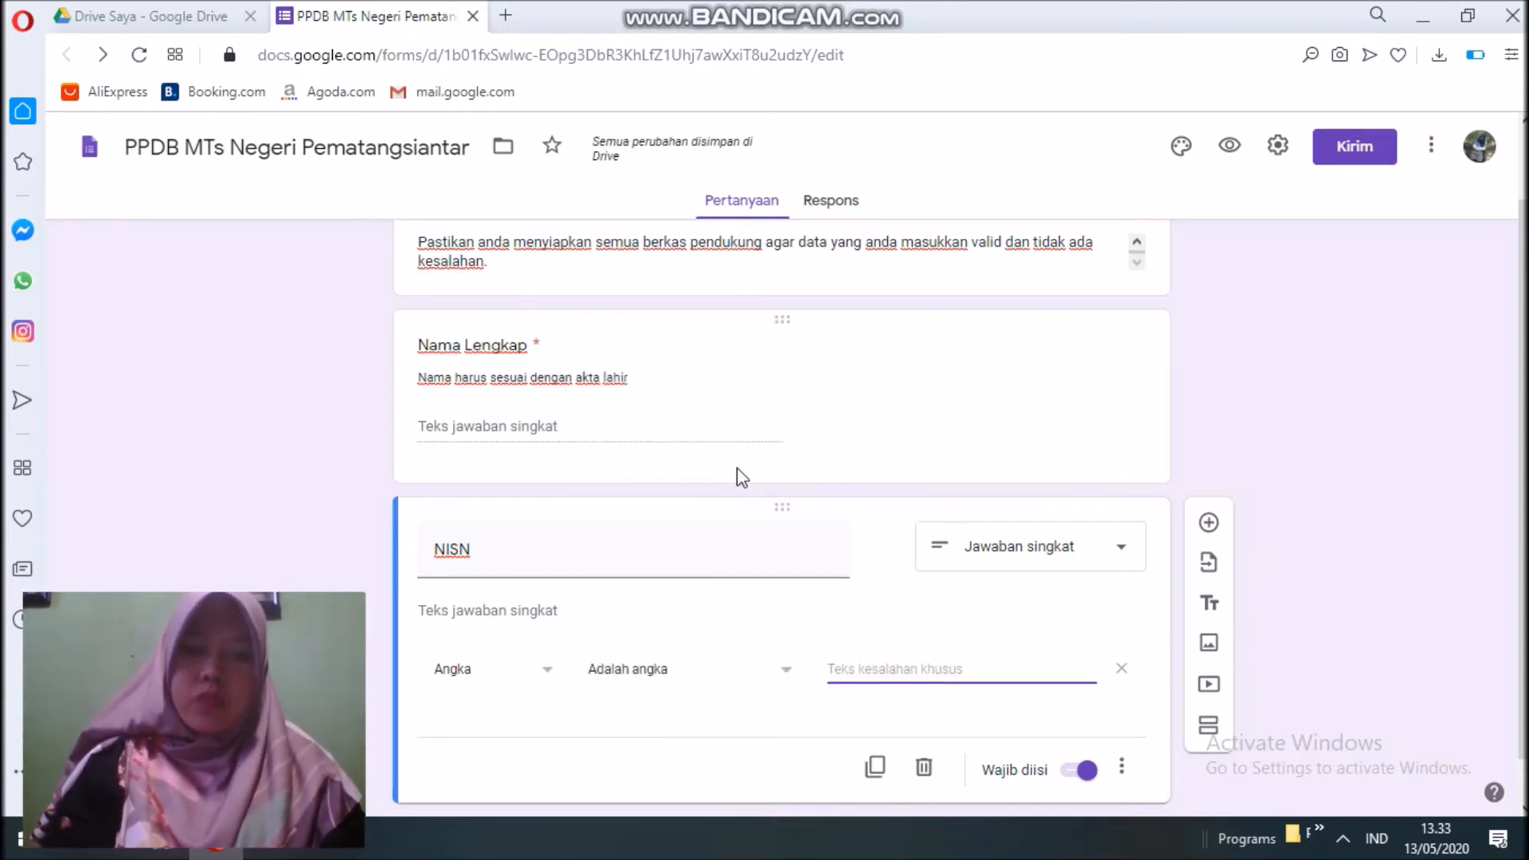
pyautogui.write('Silahkan')
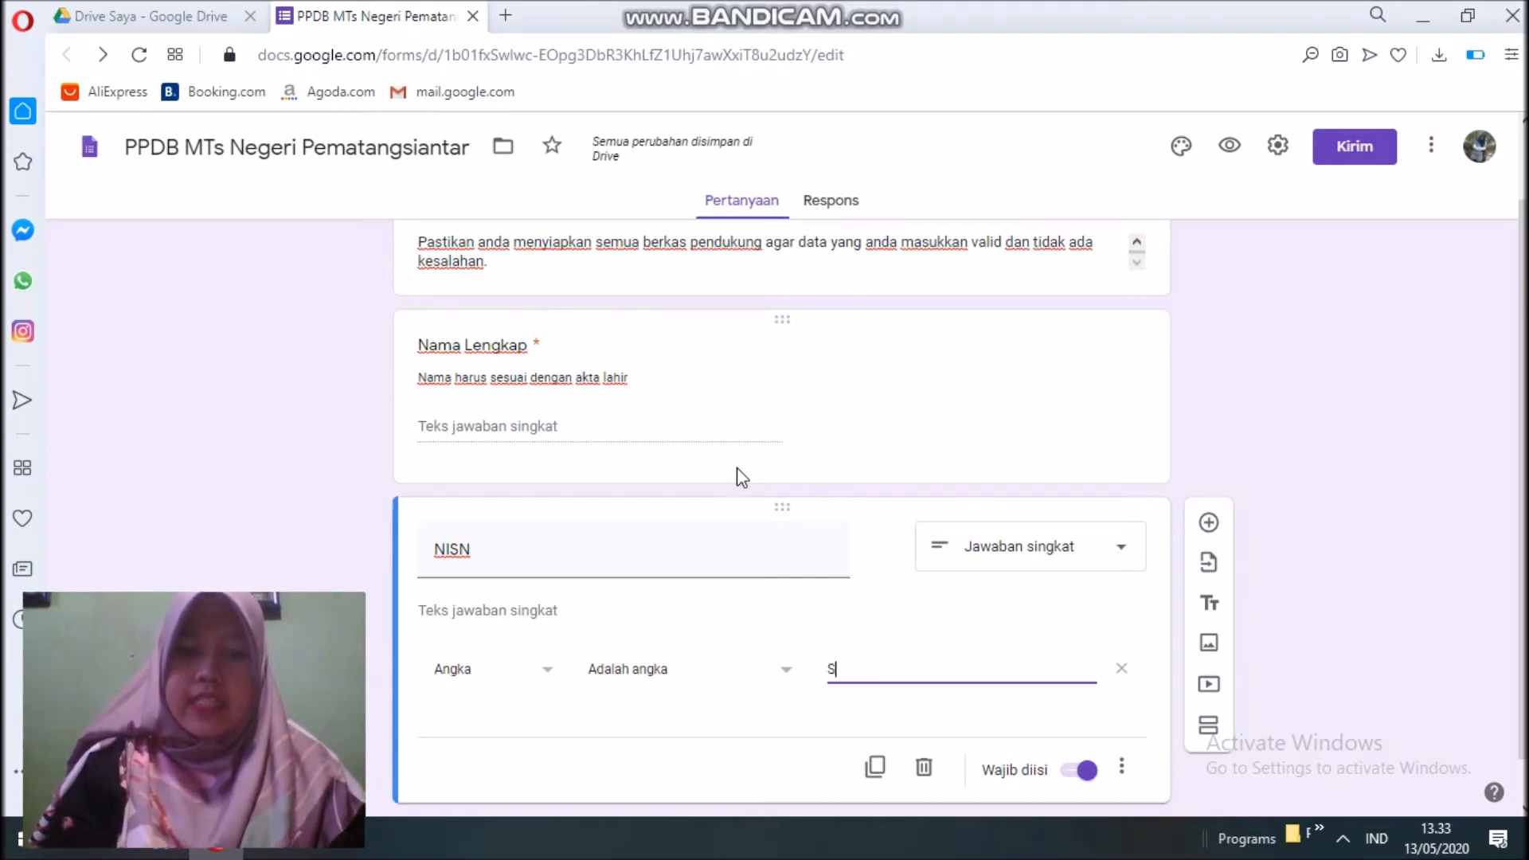
pyautogui.press('BackSpace')
pyautogui.press('BackSpace')
pyautogui.press('BackSpace')
pyautogui.press('BackSpace')
pyautogui.press('BackSpace')
pyautogui.press('BackSpace')
pyautogui.press('BackSpace')
pyautogui.press('BackSpace')
pyautogui.press('BackSpace')
pyautogui.write('Harap masu')
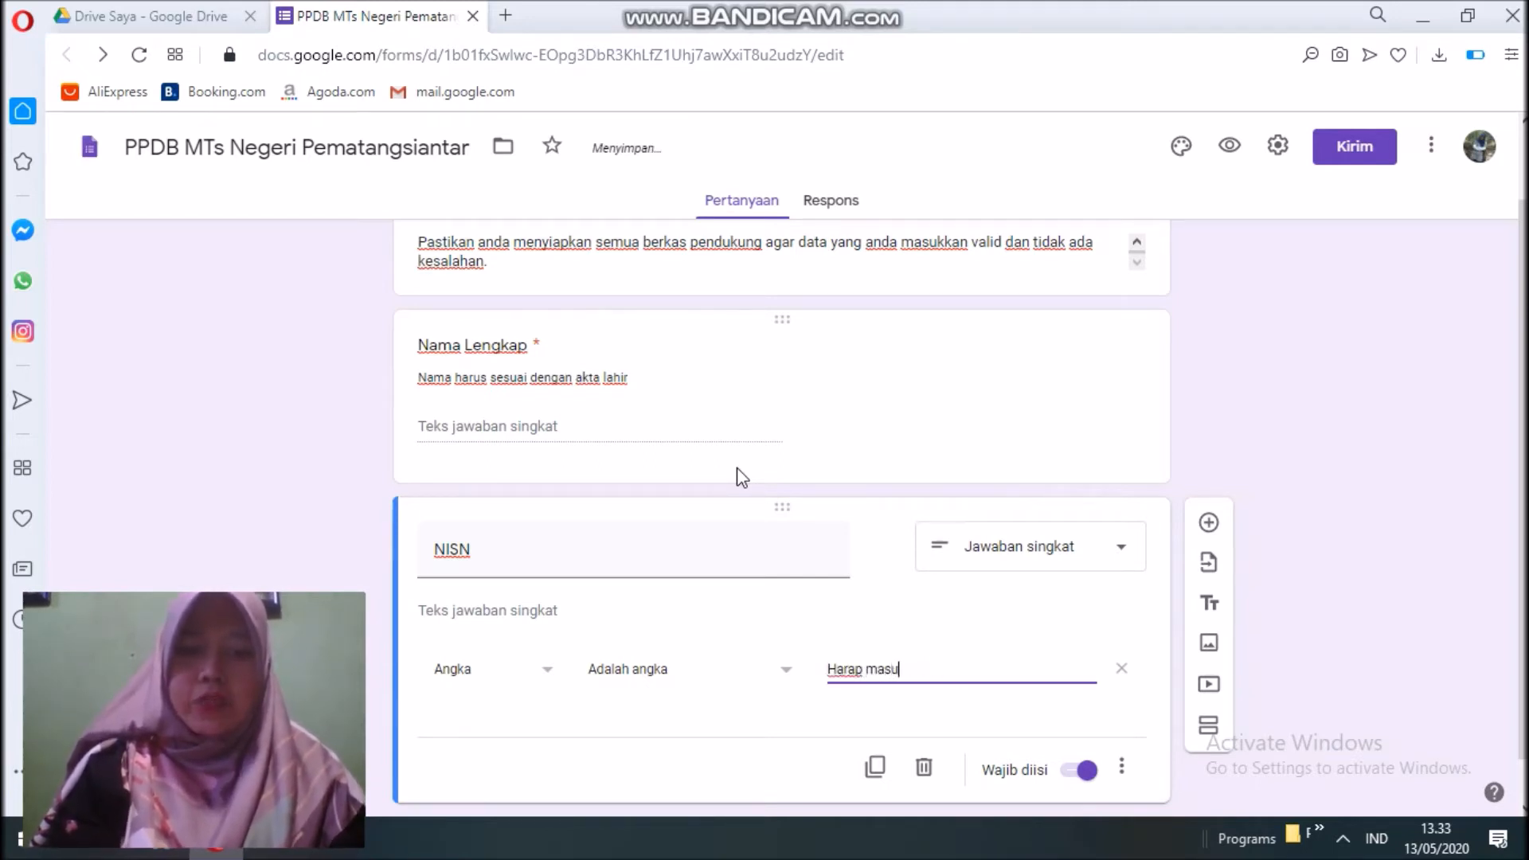
pyautogui.write('kkan NI')
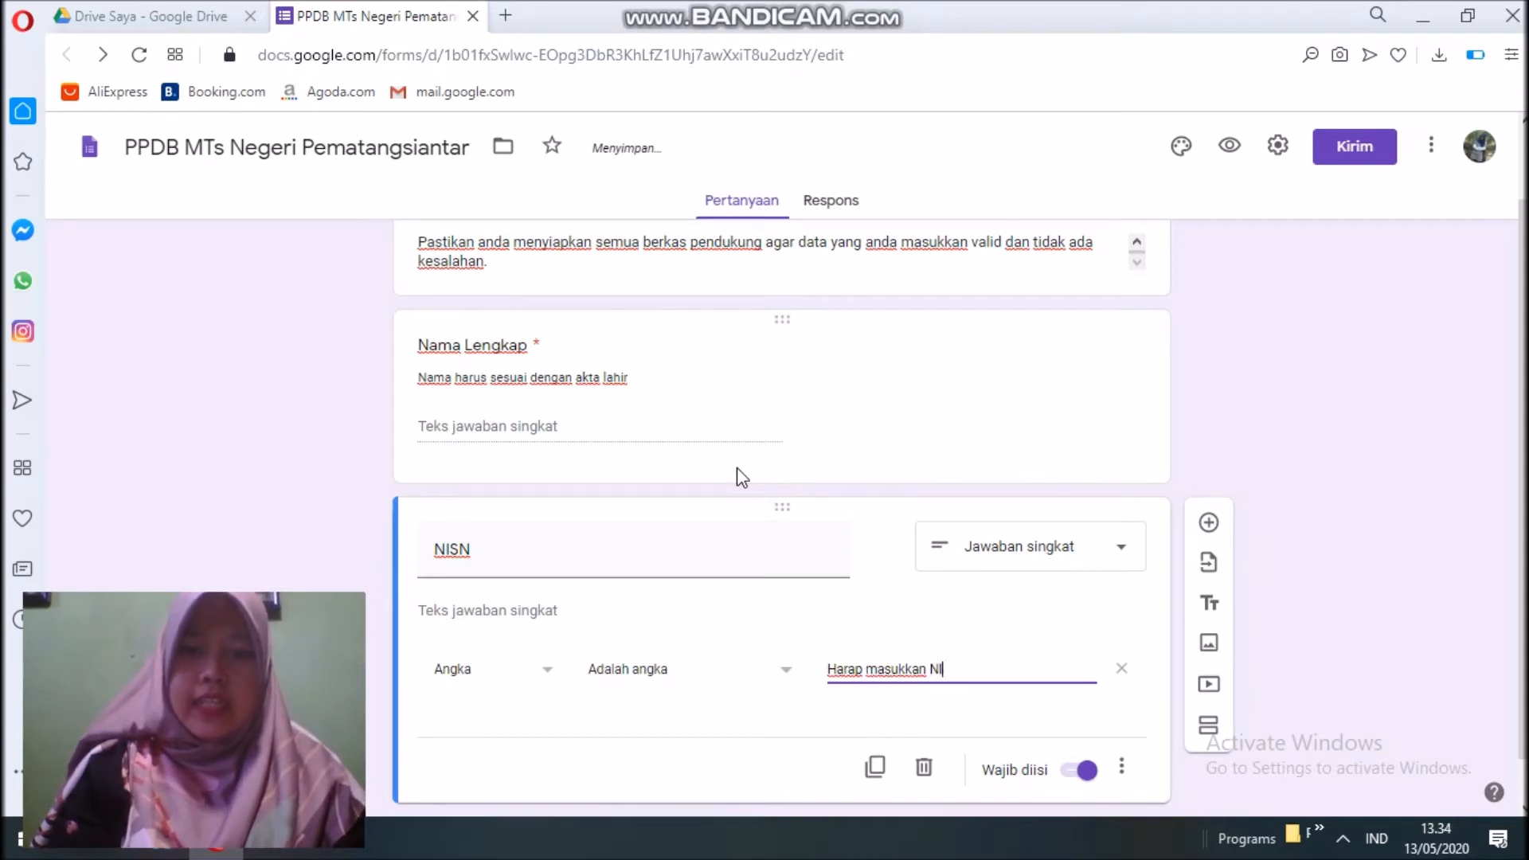
pyautogui.write('SN dengan benar')
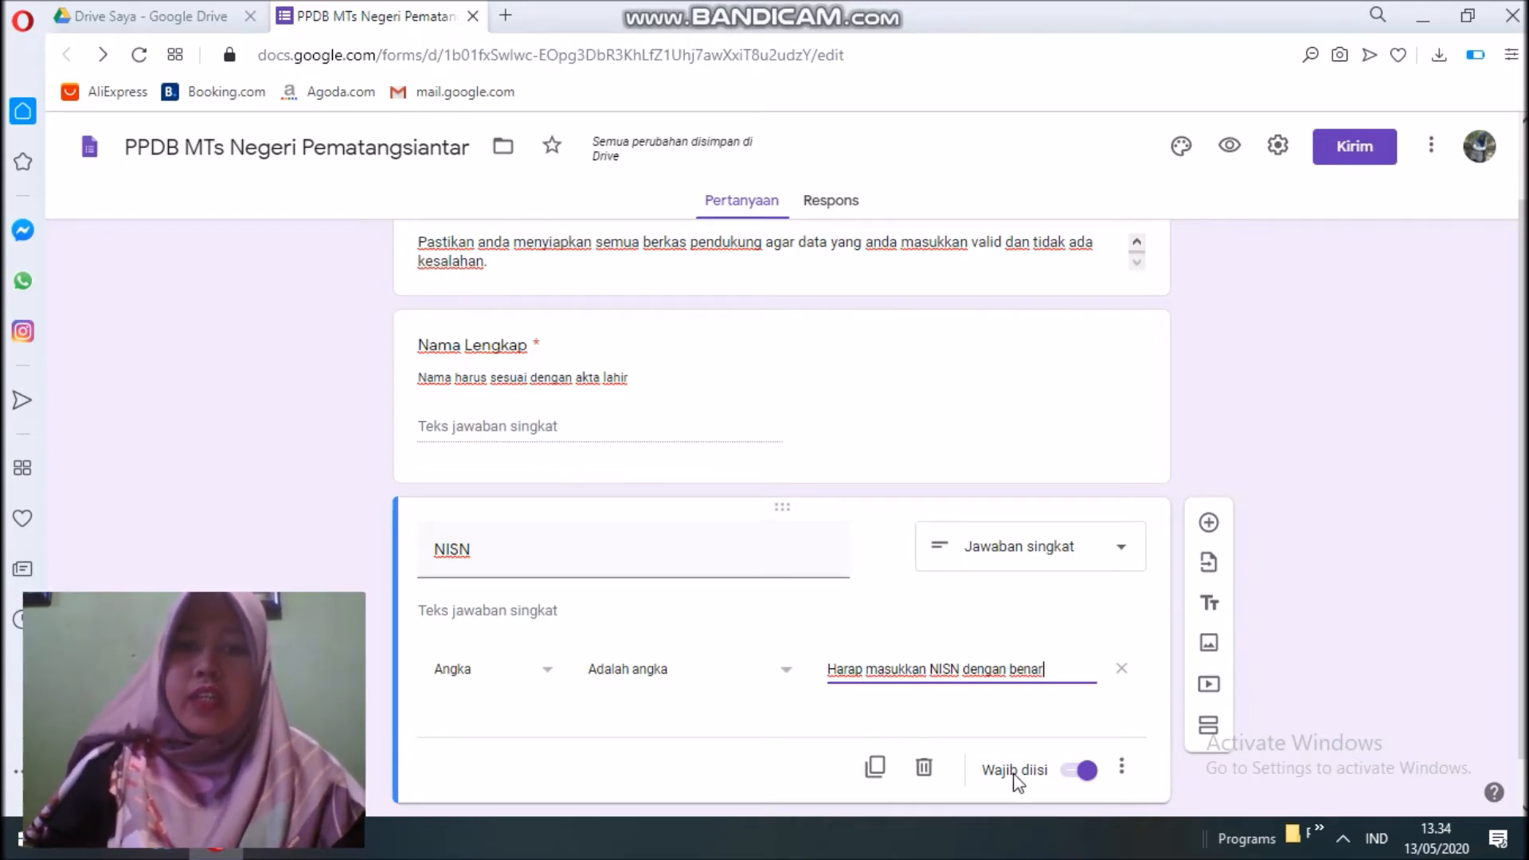
# Give NISN the description 'Nomor Induk Siswa Nasional', fixing the capital O.
pyautogui.click(1123, 767)
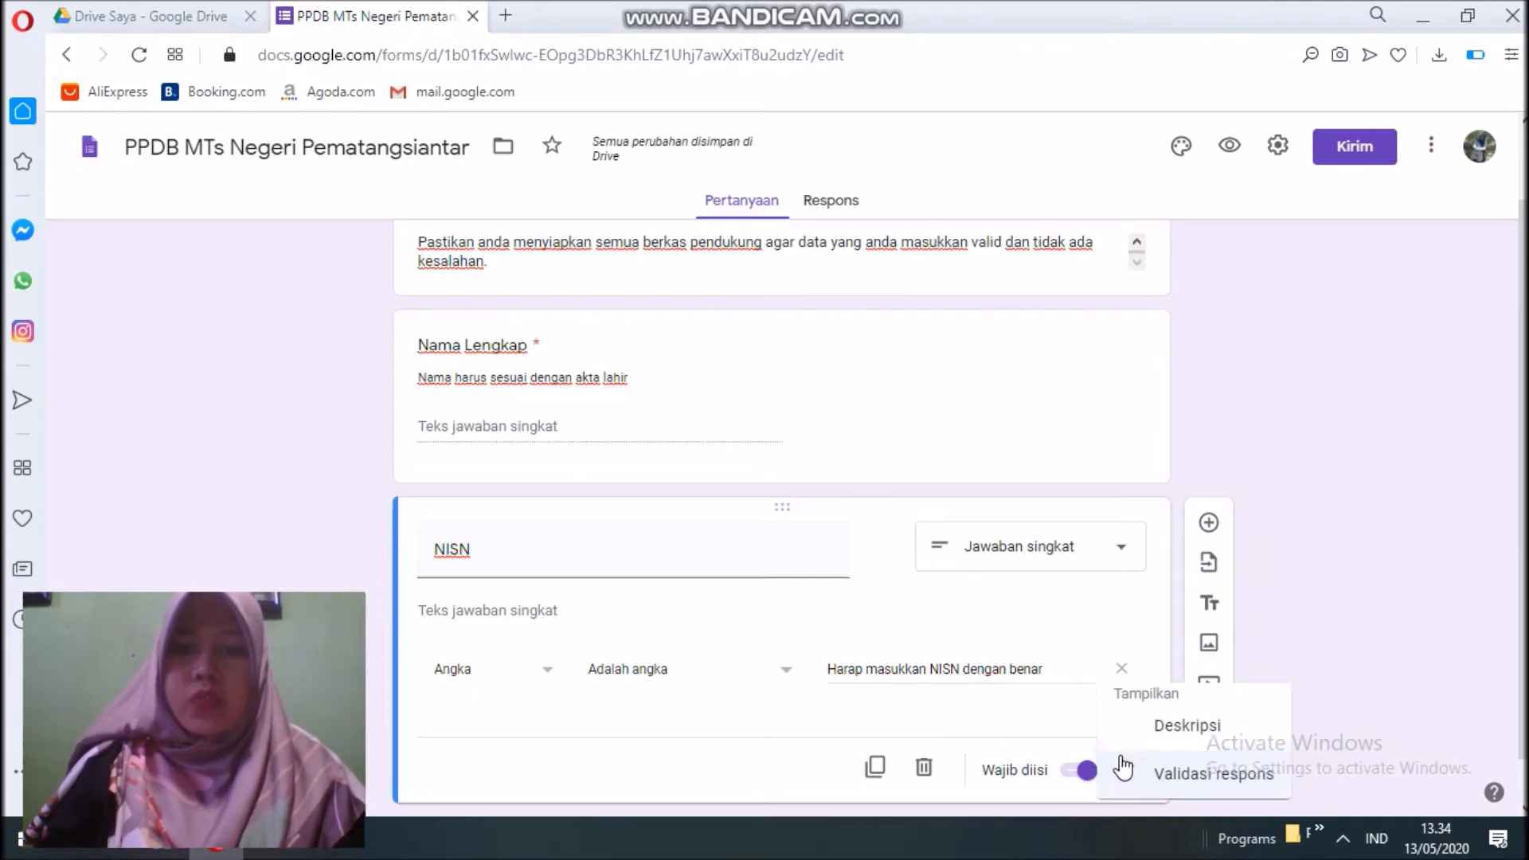
pyautogui.click(1147, 724)
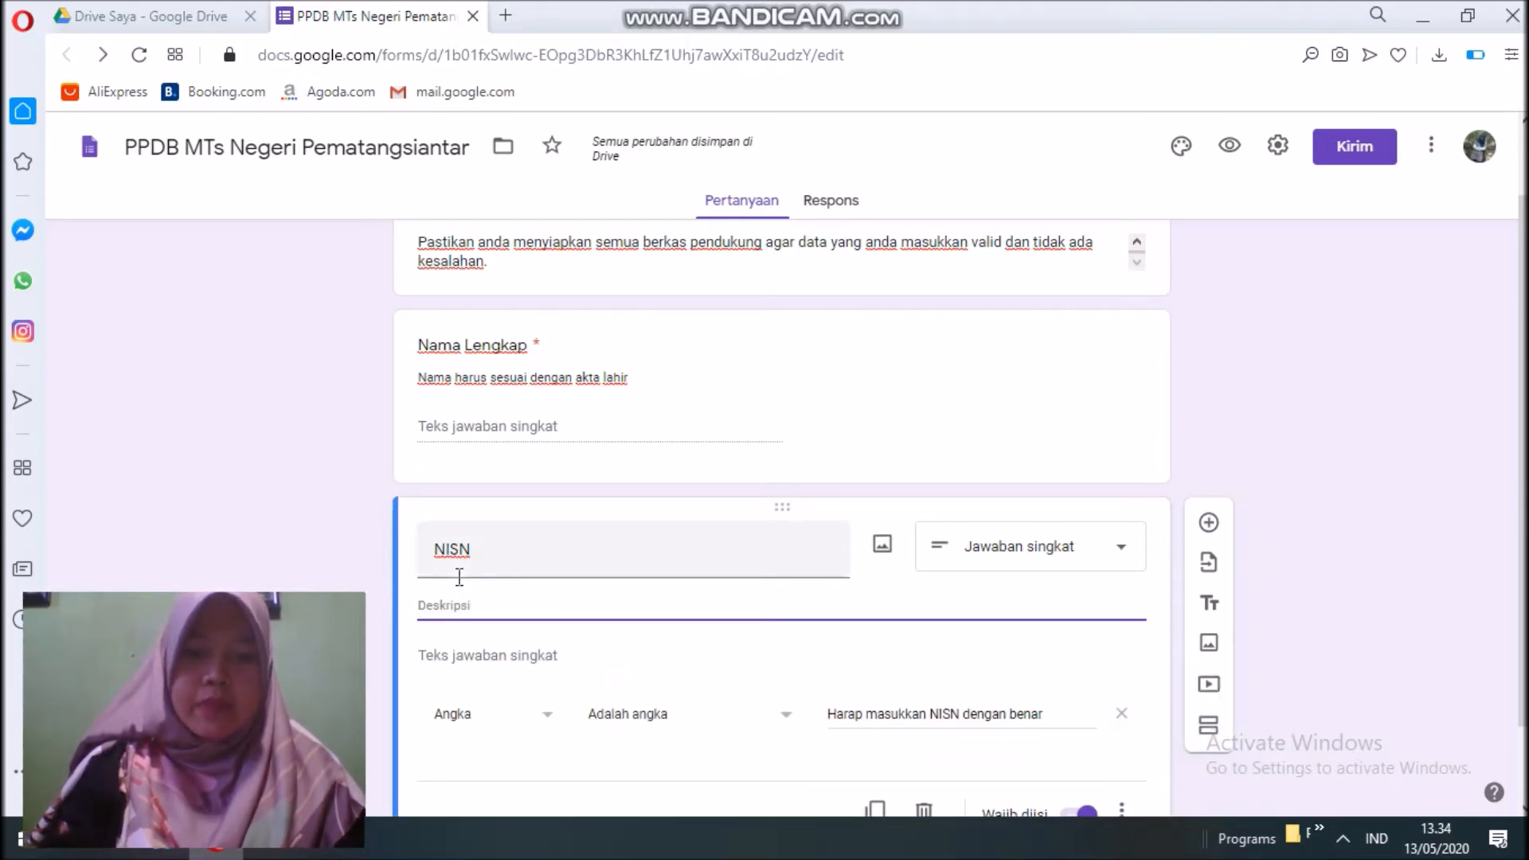
pyautogui.write('NOmor Induk Siswa N')
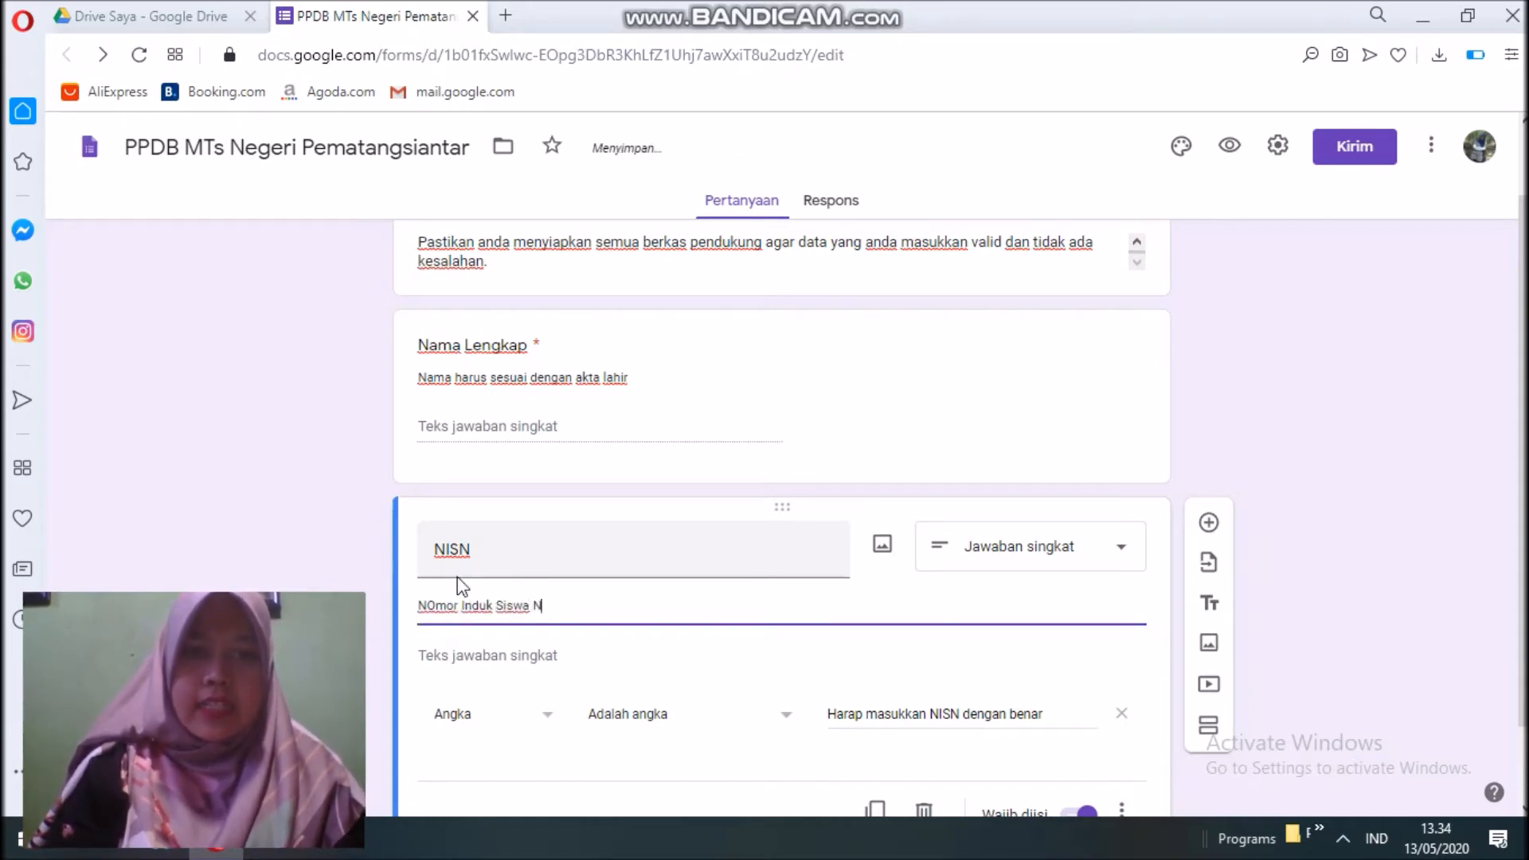
pyautogui.write('asional')
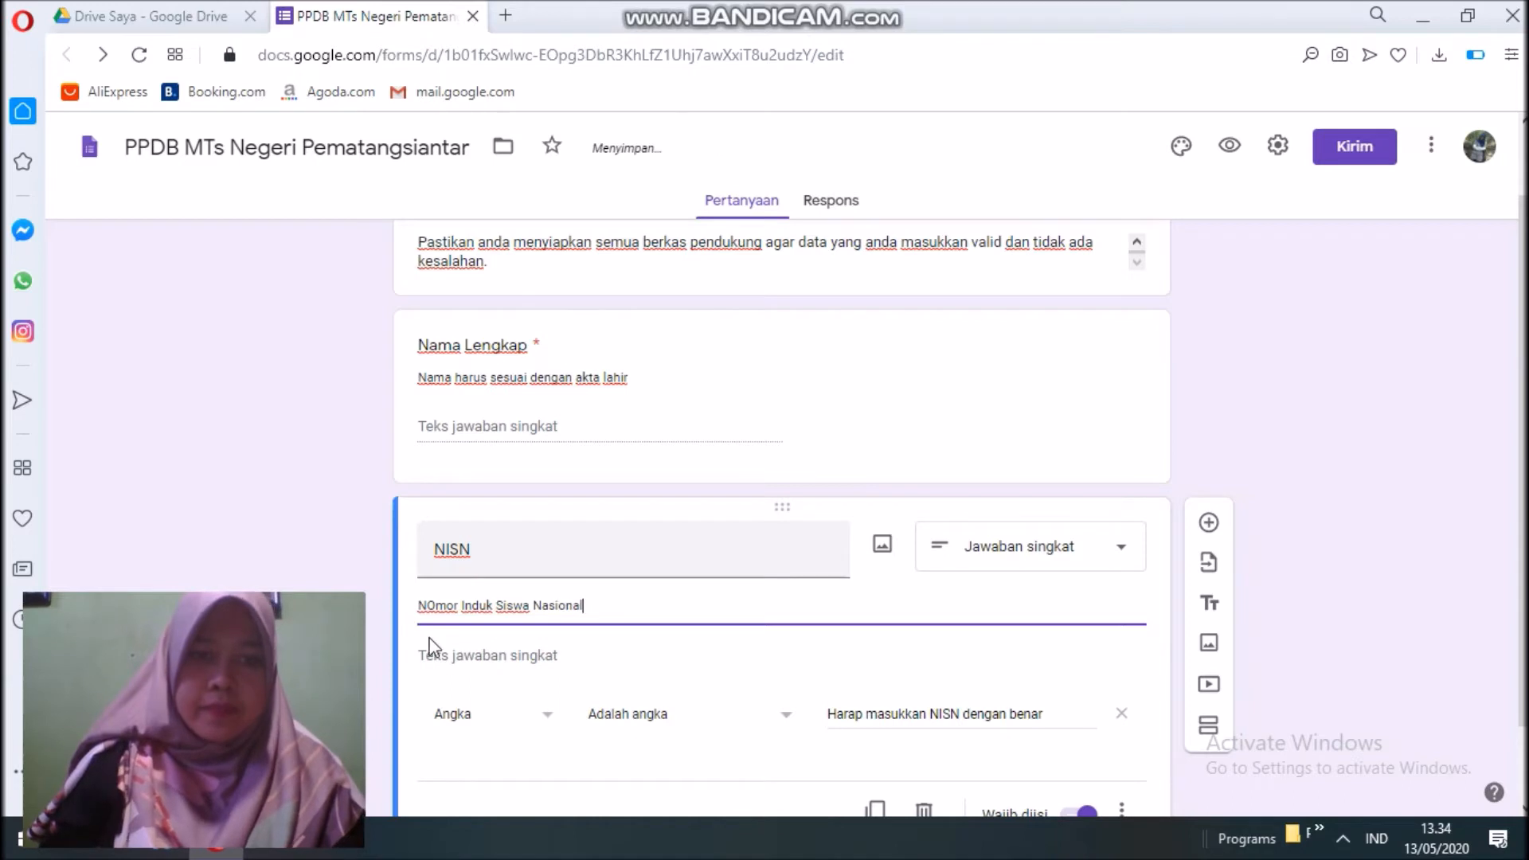
pyautogui.click(436, 606)
pyautogui.press('BackSpace')
pyautogui.write('o')
pyautogui.scroll(-1, 755, 508)
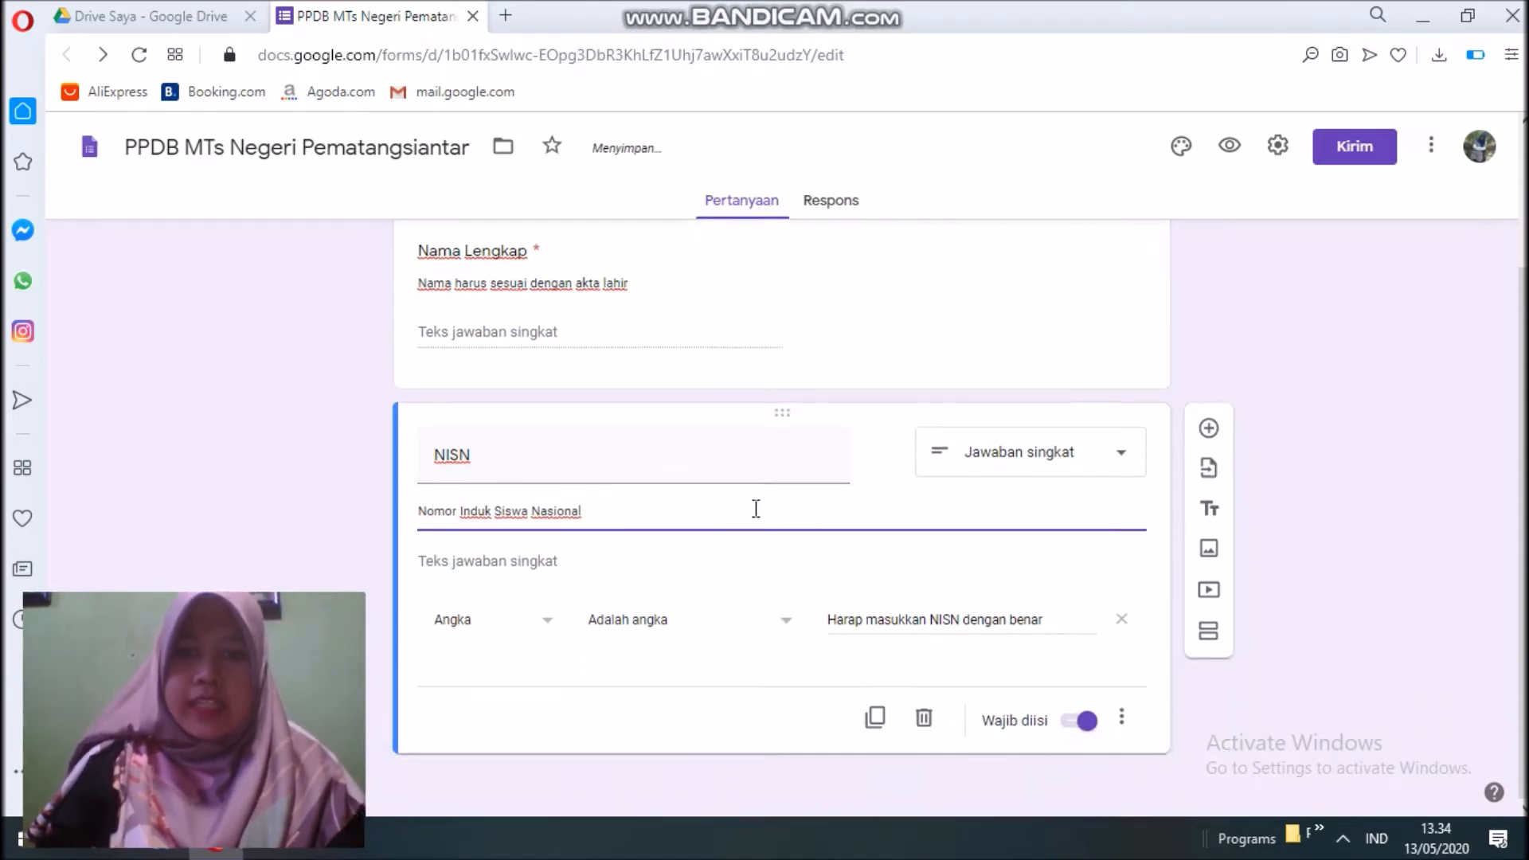
pyautogui.click(1208, 428)
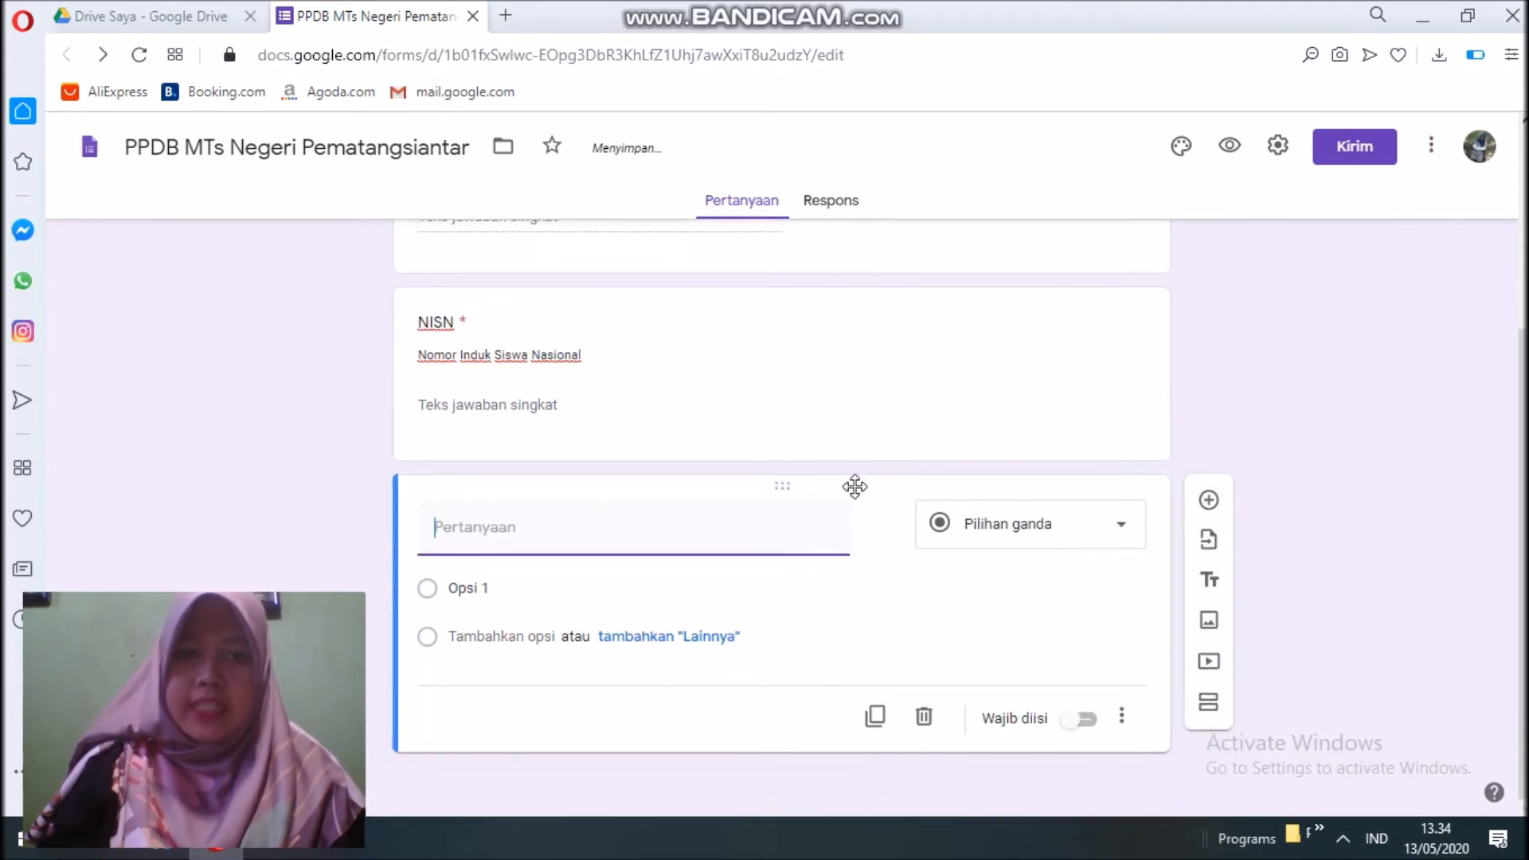
# Title the new question 'Tempat Lahir' and make it required.
pyautogui.write('Tempa')
pyautogui.write('t Lahir')
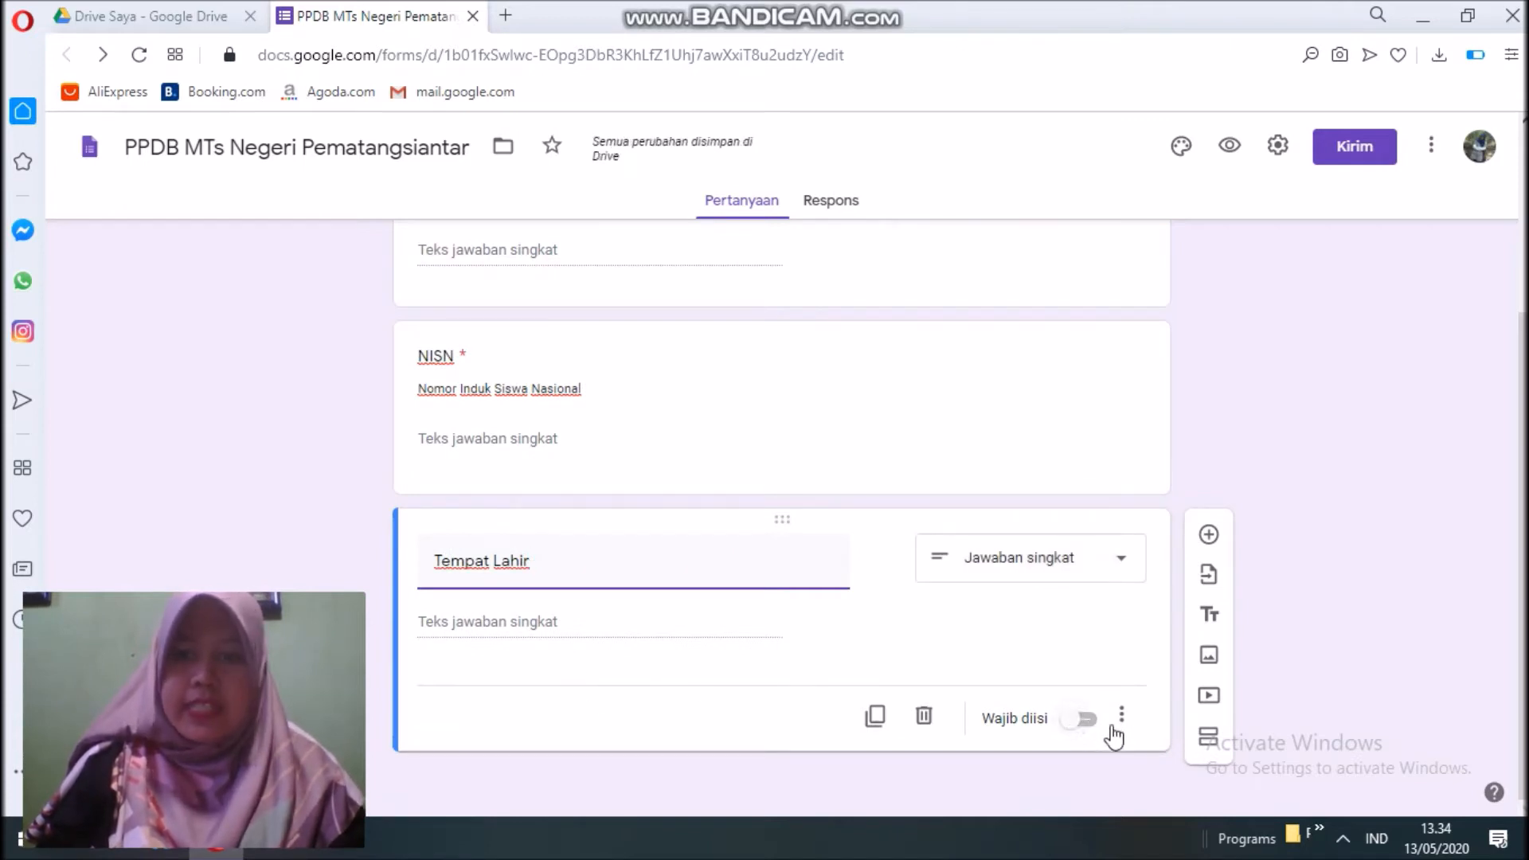
pyautogui.click(1083, 720)
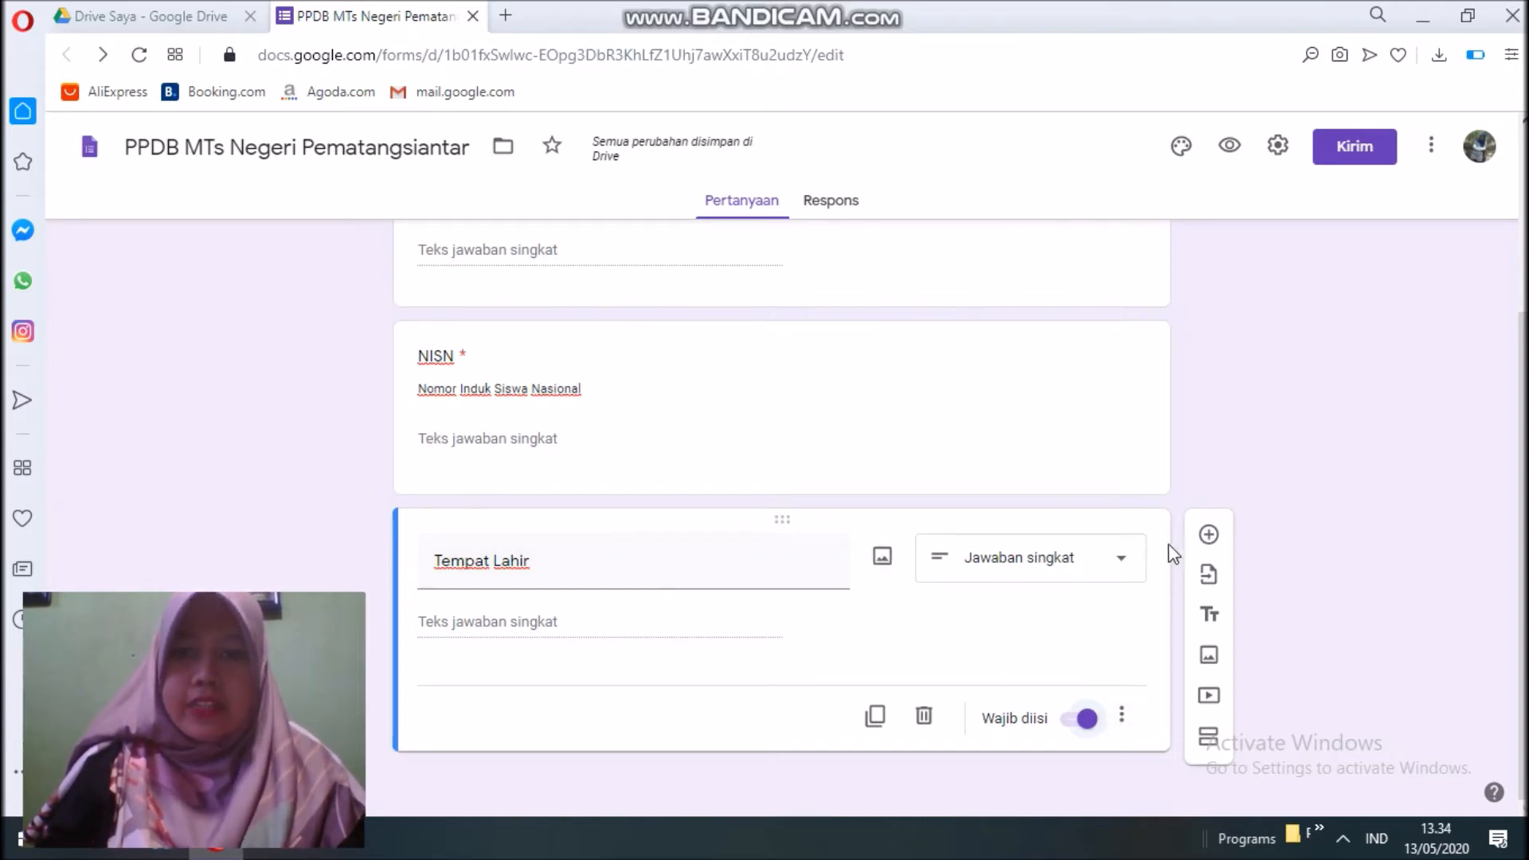
# Add a required date question 'Tanggal Lahir' below Tempat Lahir.
pyautogui.click(1208, 535)
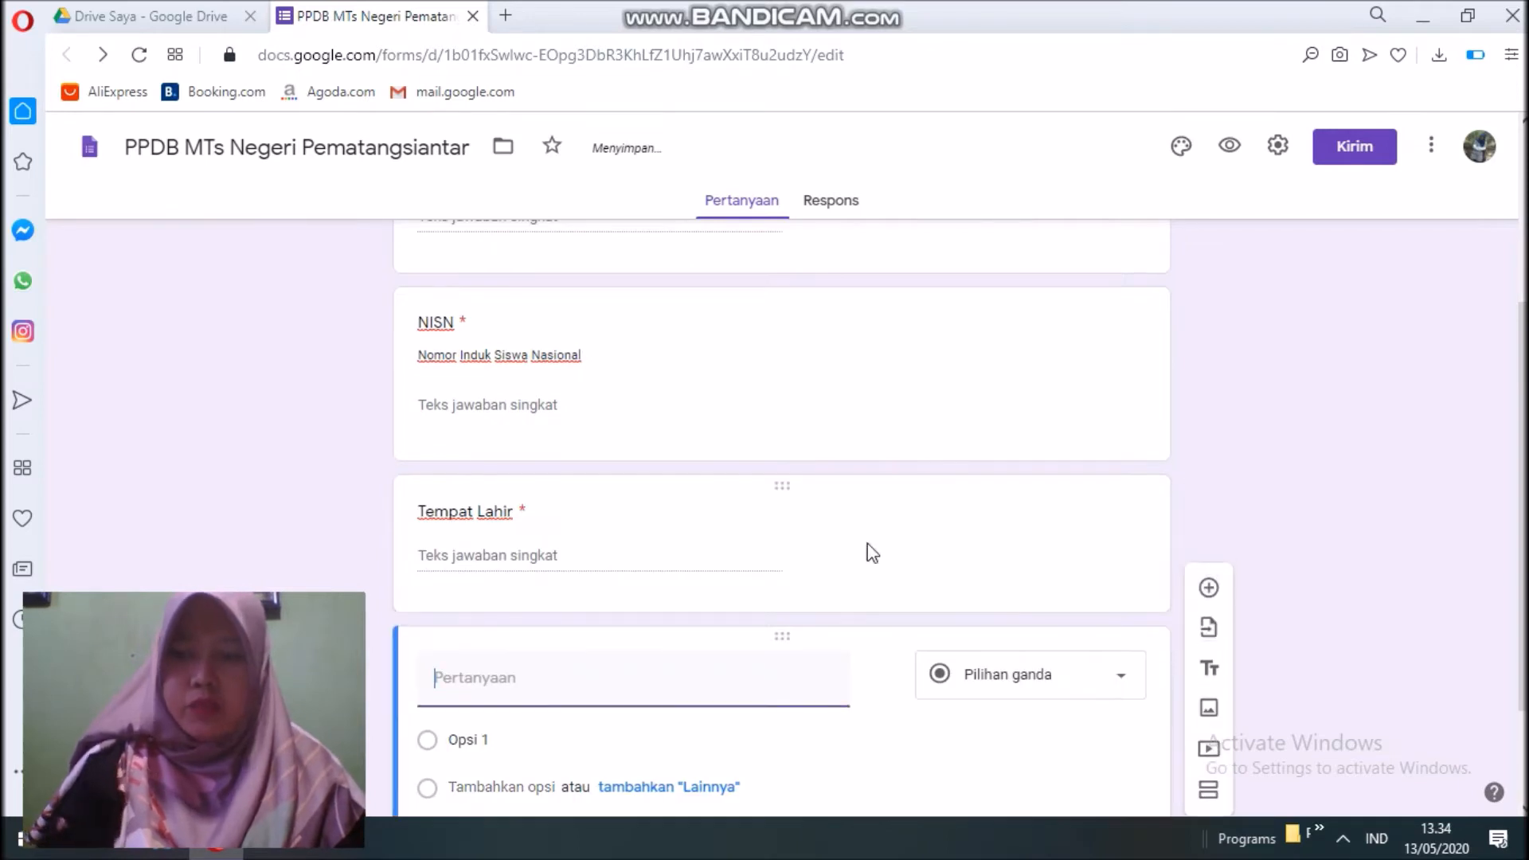
pyautogui.write('Tanggal Lahir')
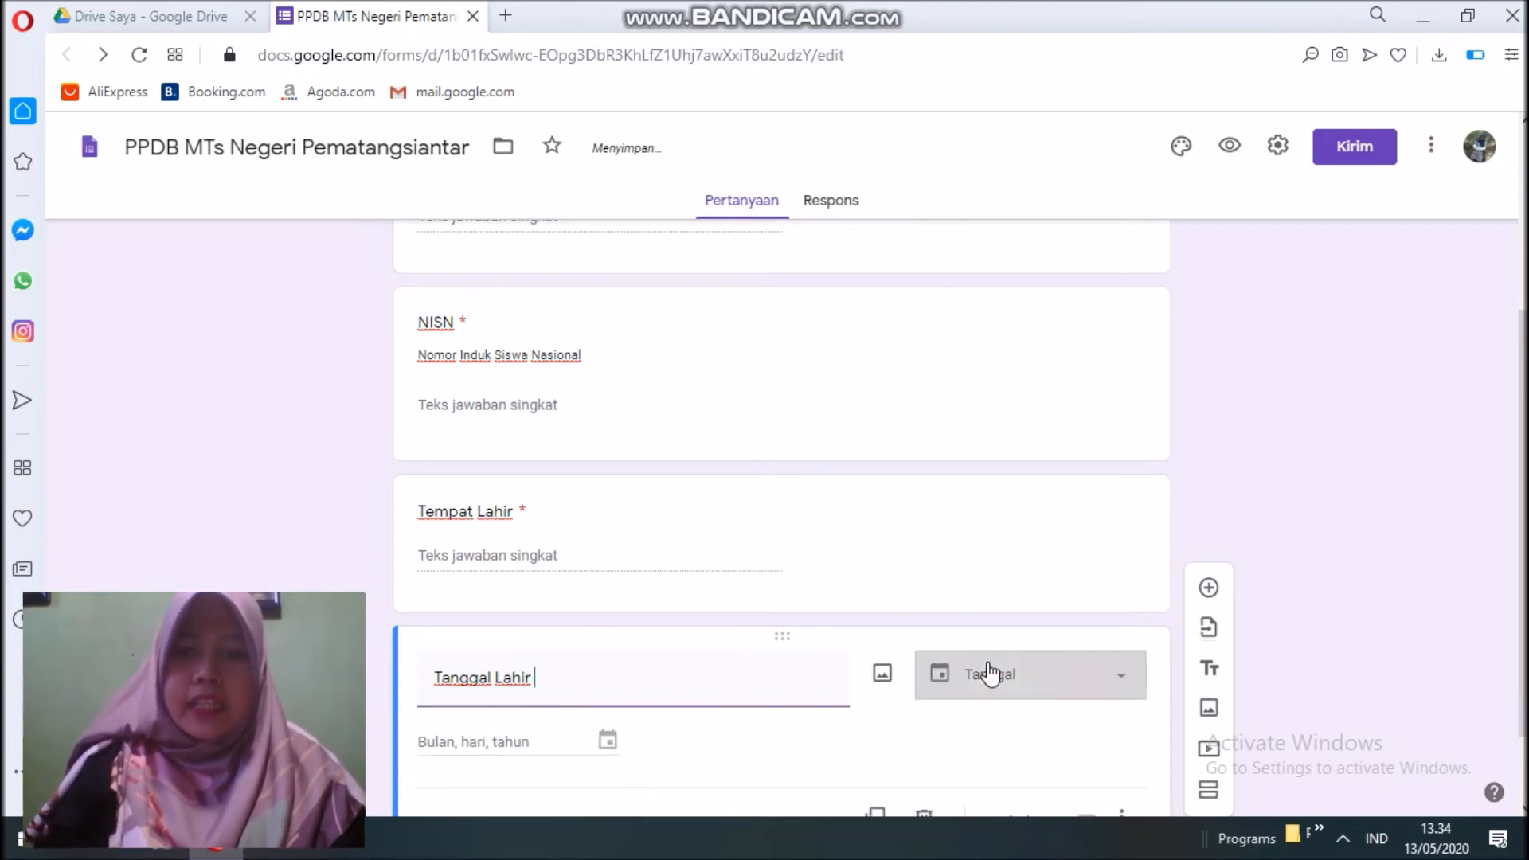
pyautogui.click(987, 673)
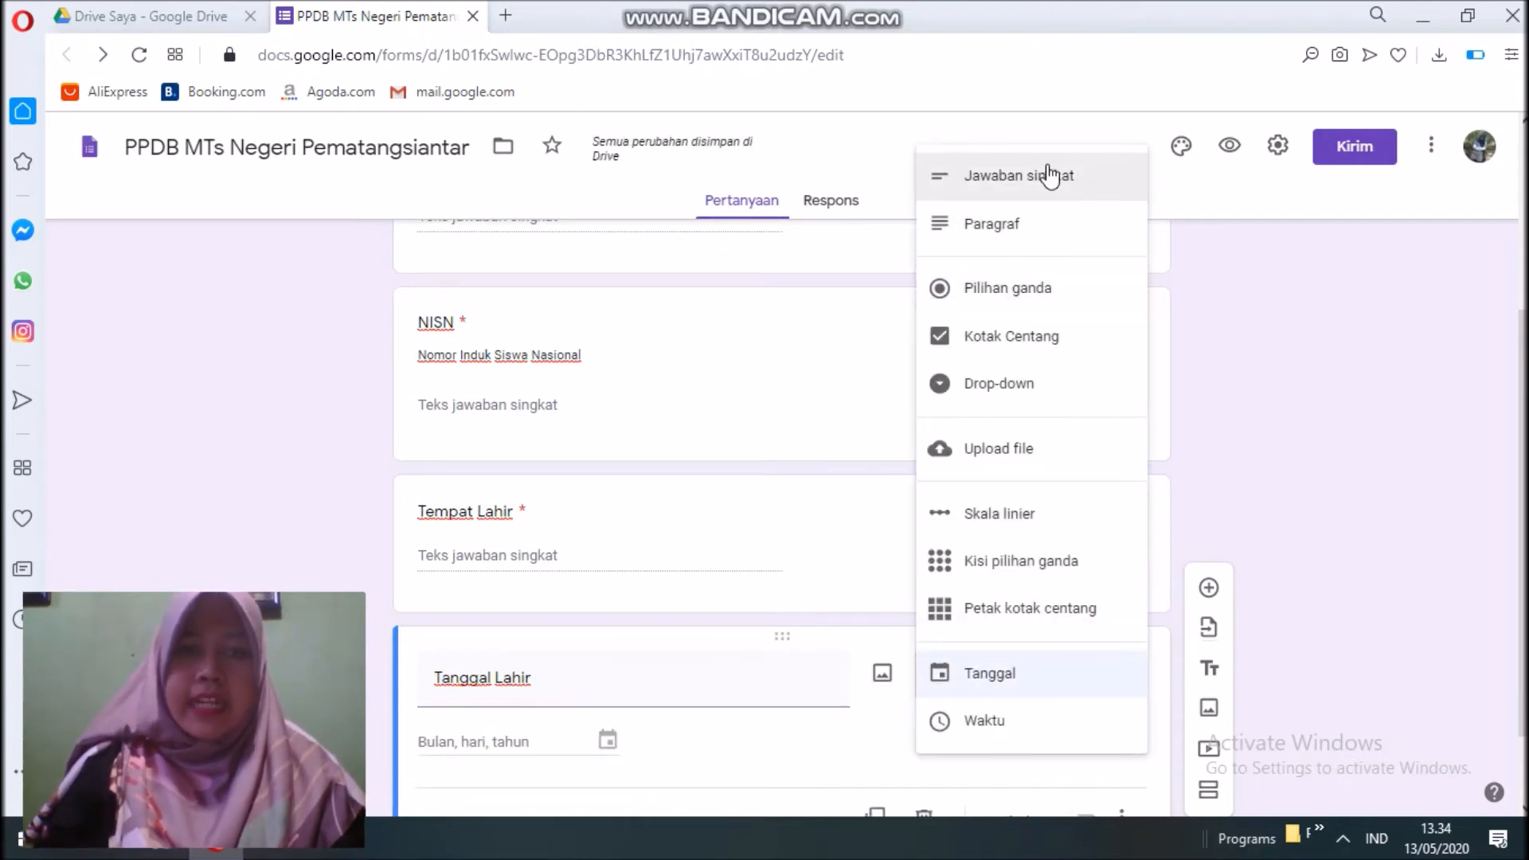
pyautogui.click(987, 684)
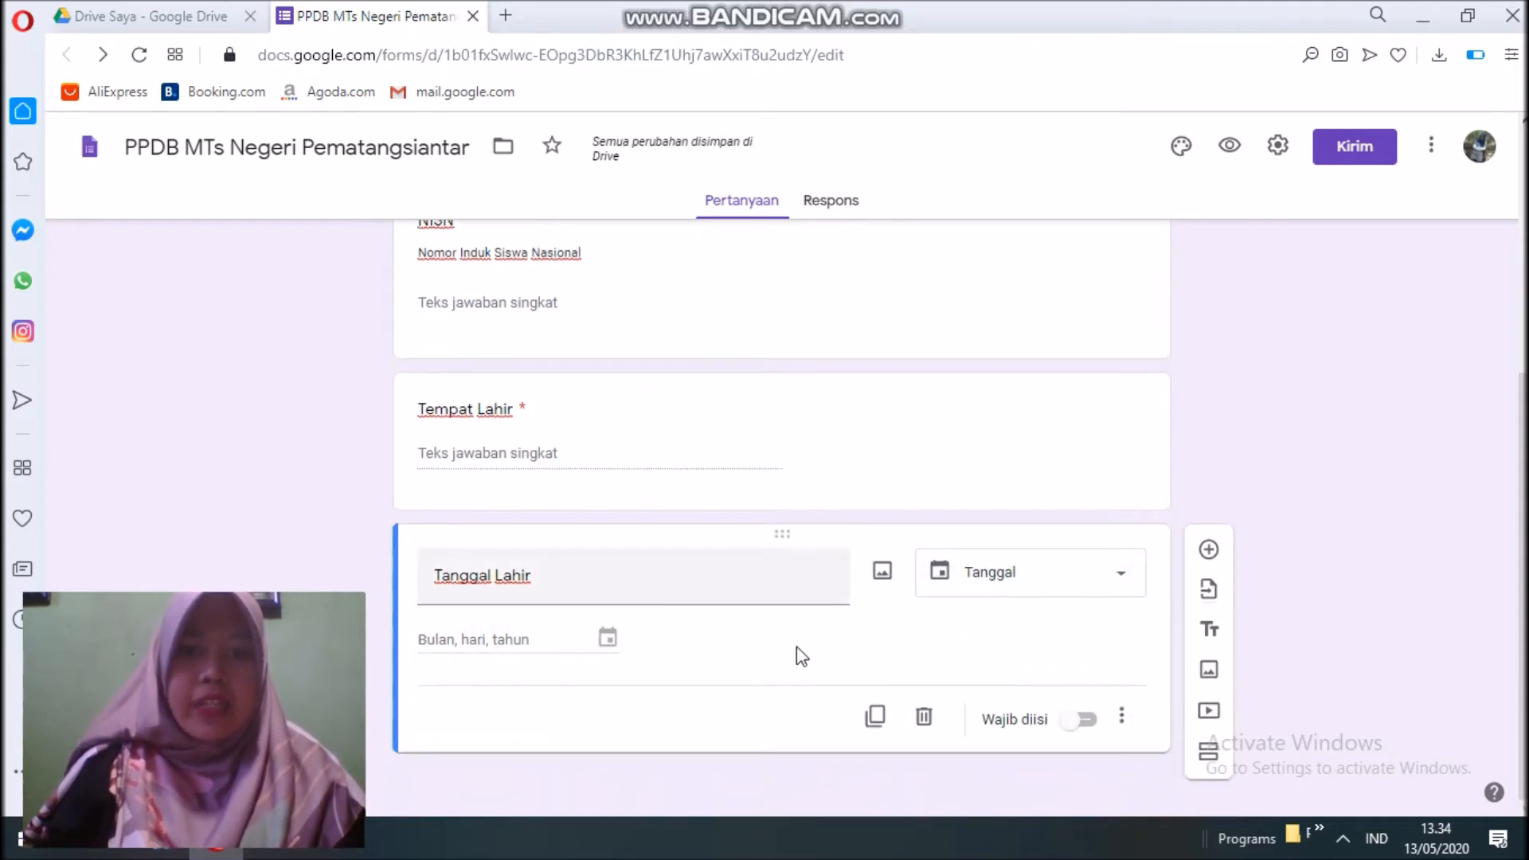
pyautogui.click(1086, 721)
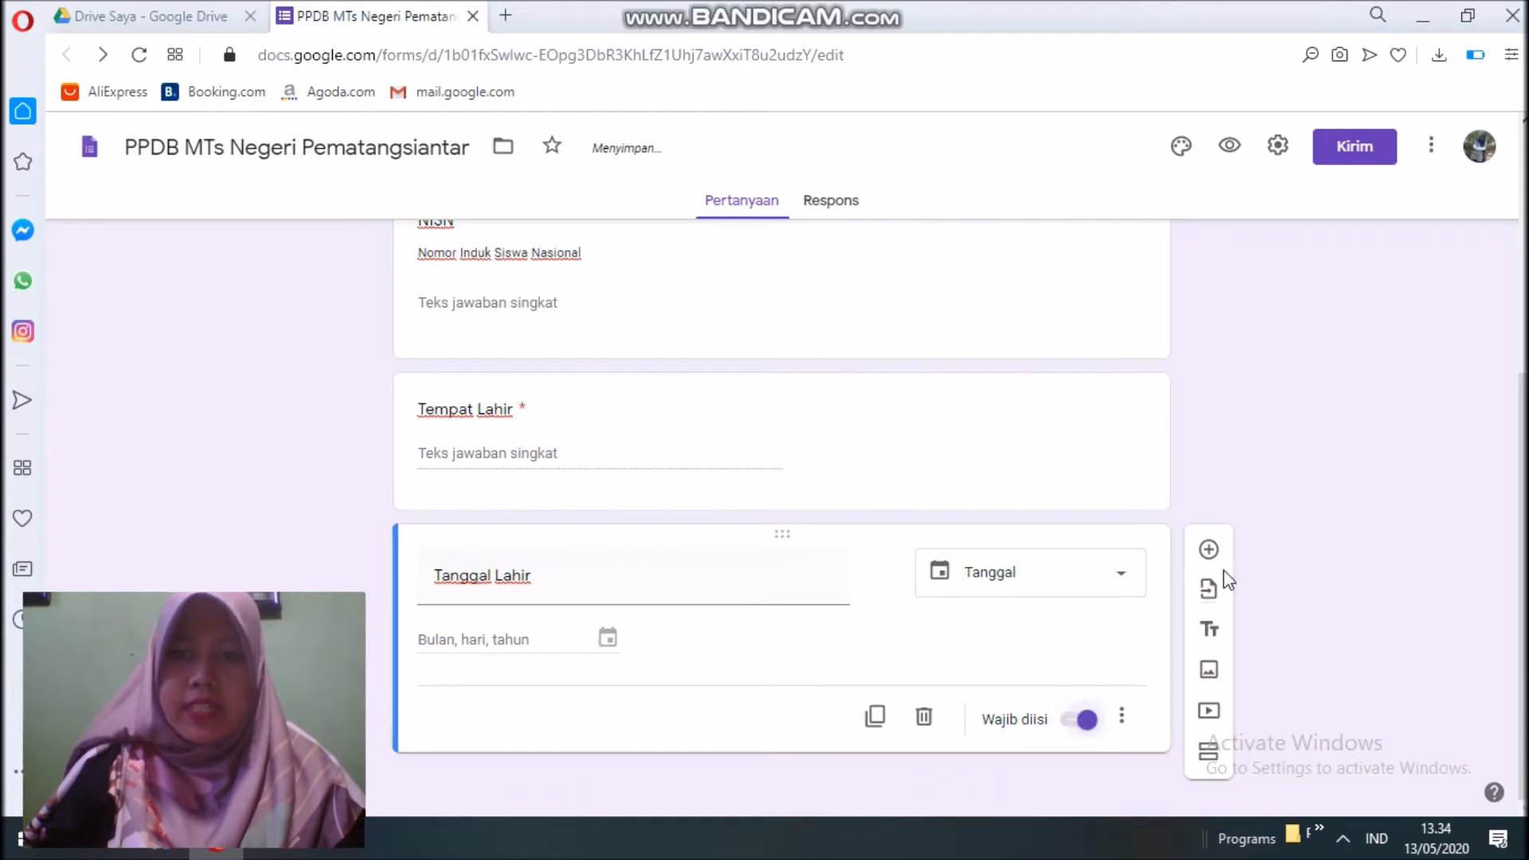
# Add a multiple-choice question 'Jenis Kelamin' below Tanggal Lahir.
pyautogui.click(1210, 551)
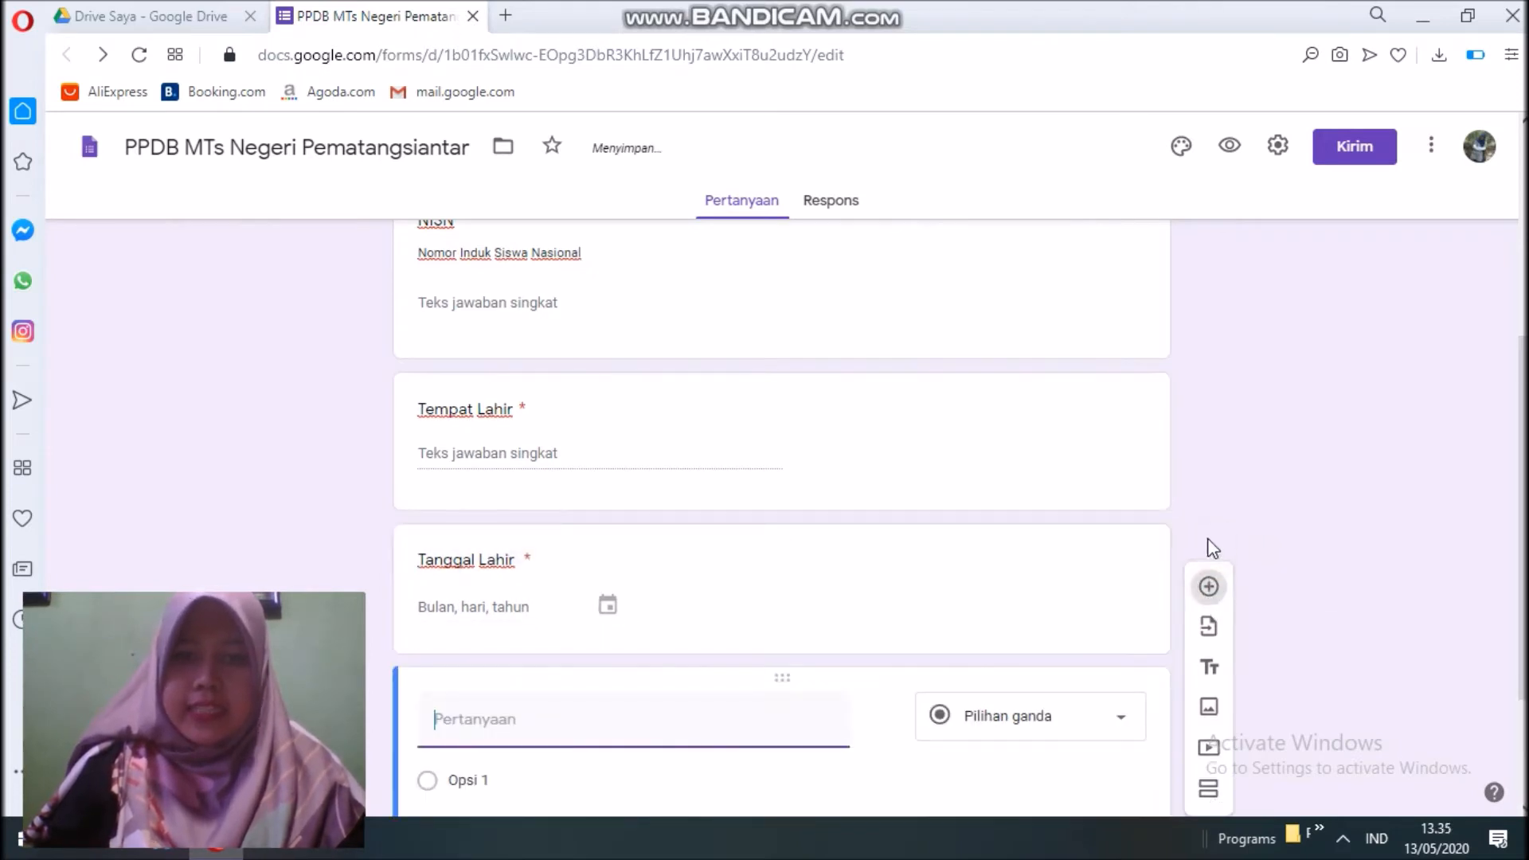
pyautogui.write('Jenis Kelamin')
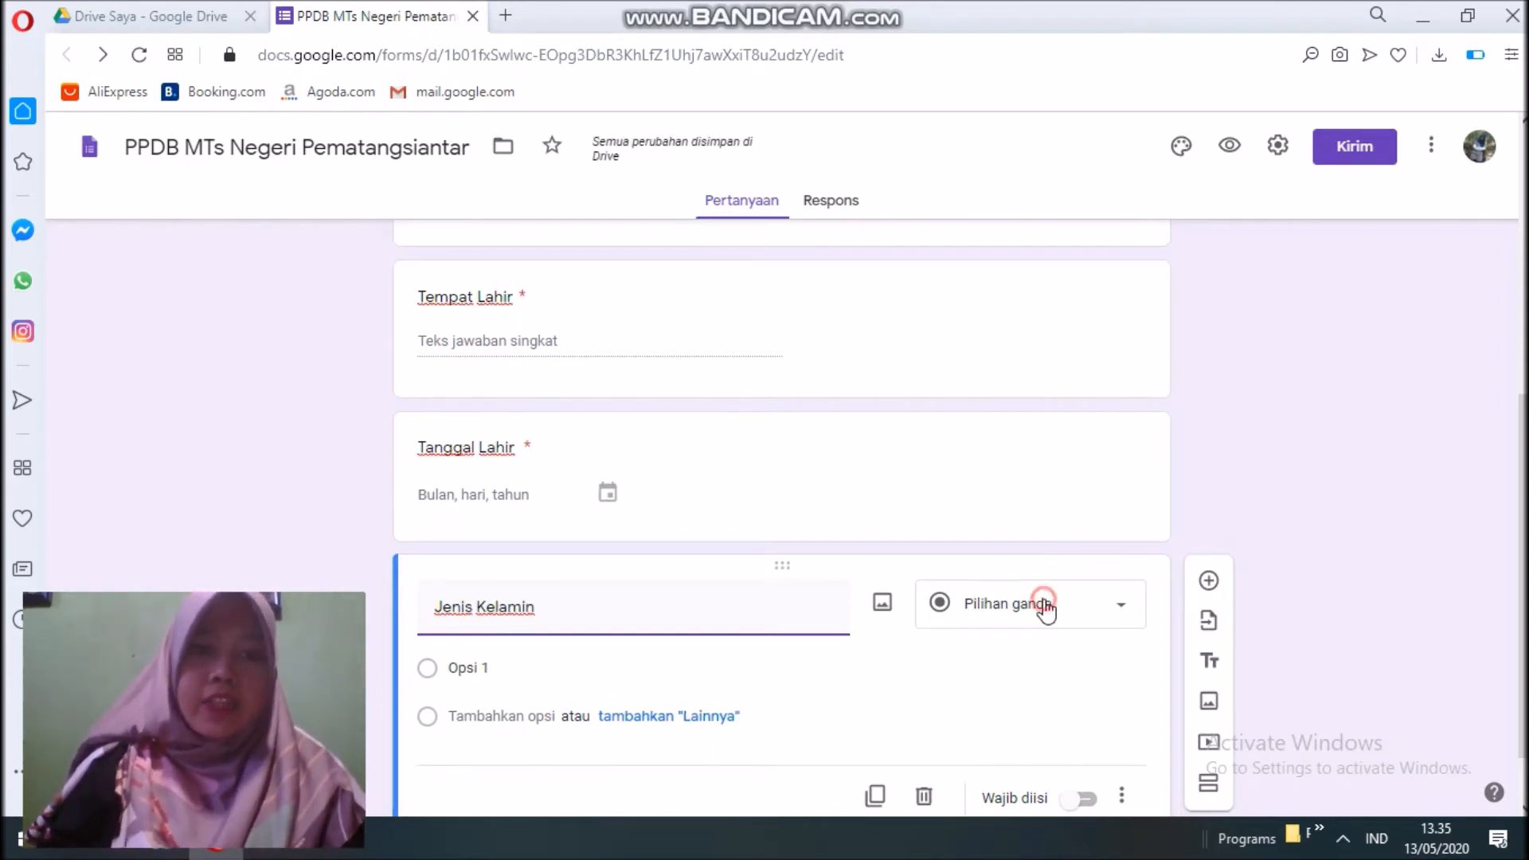
pyautogui.click(1046, 609)
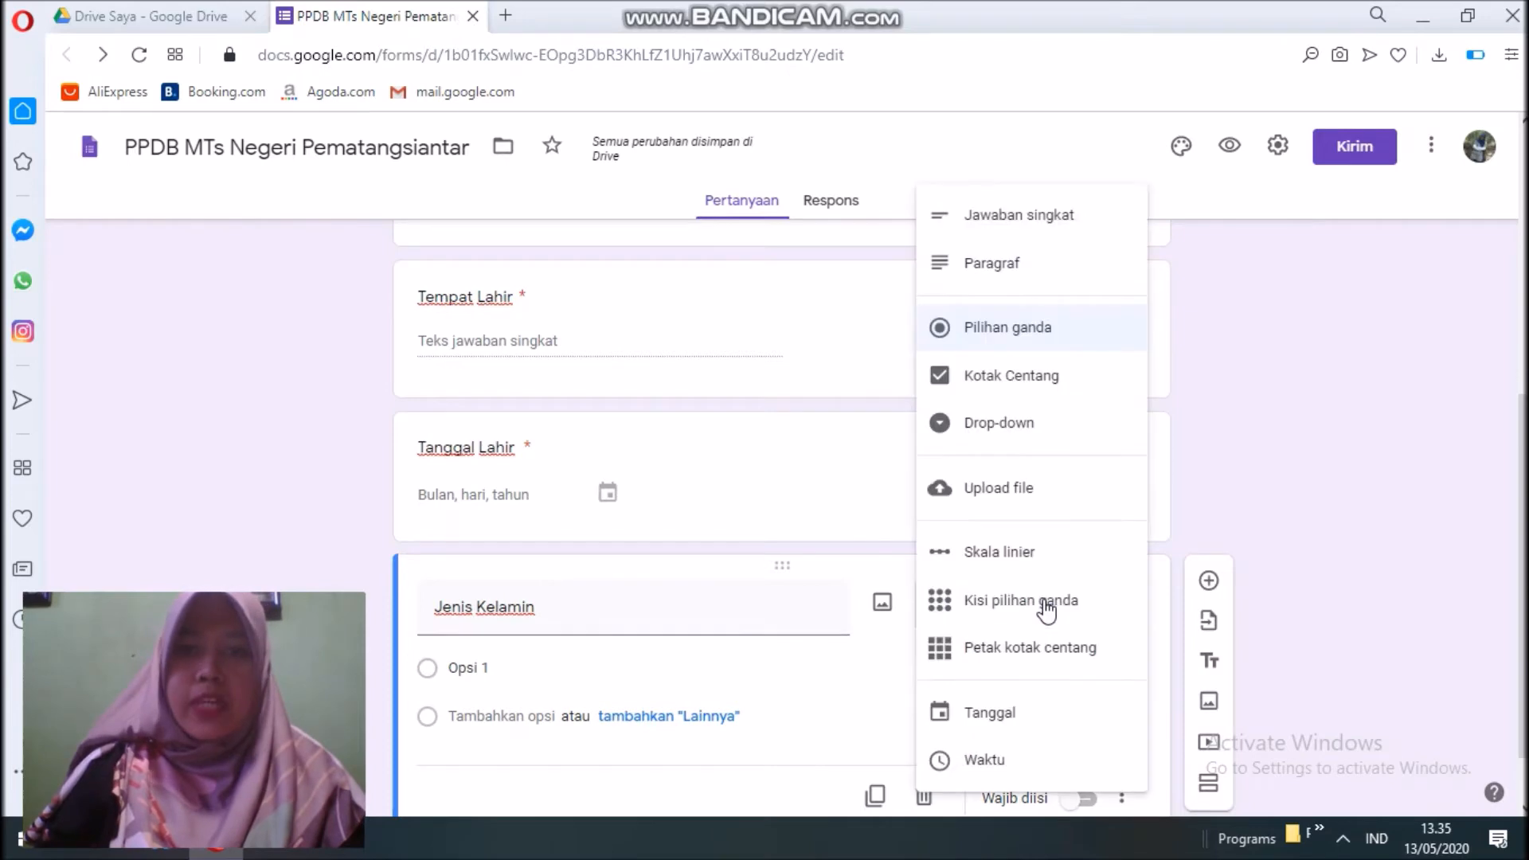
pyautogui.click(1030, 345)
# Give Jenis Kelamin the options Laki-laki and Perempuan and make it required.
pyautogui.click(549, 666)
pyautogui.write('Laki-laki')
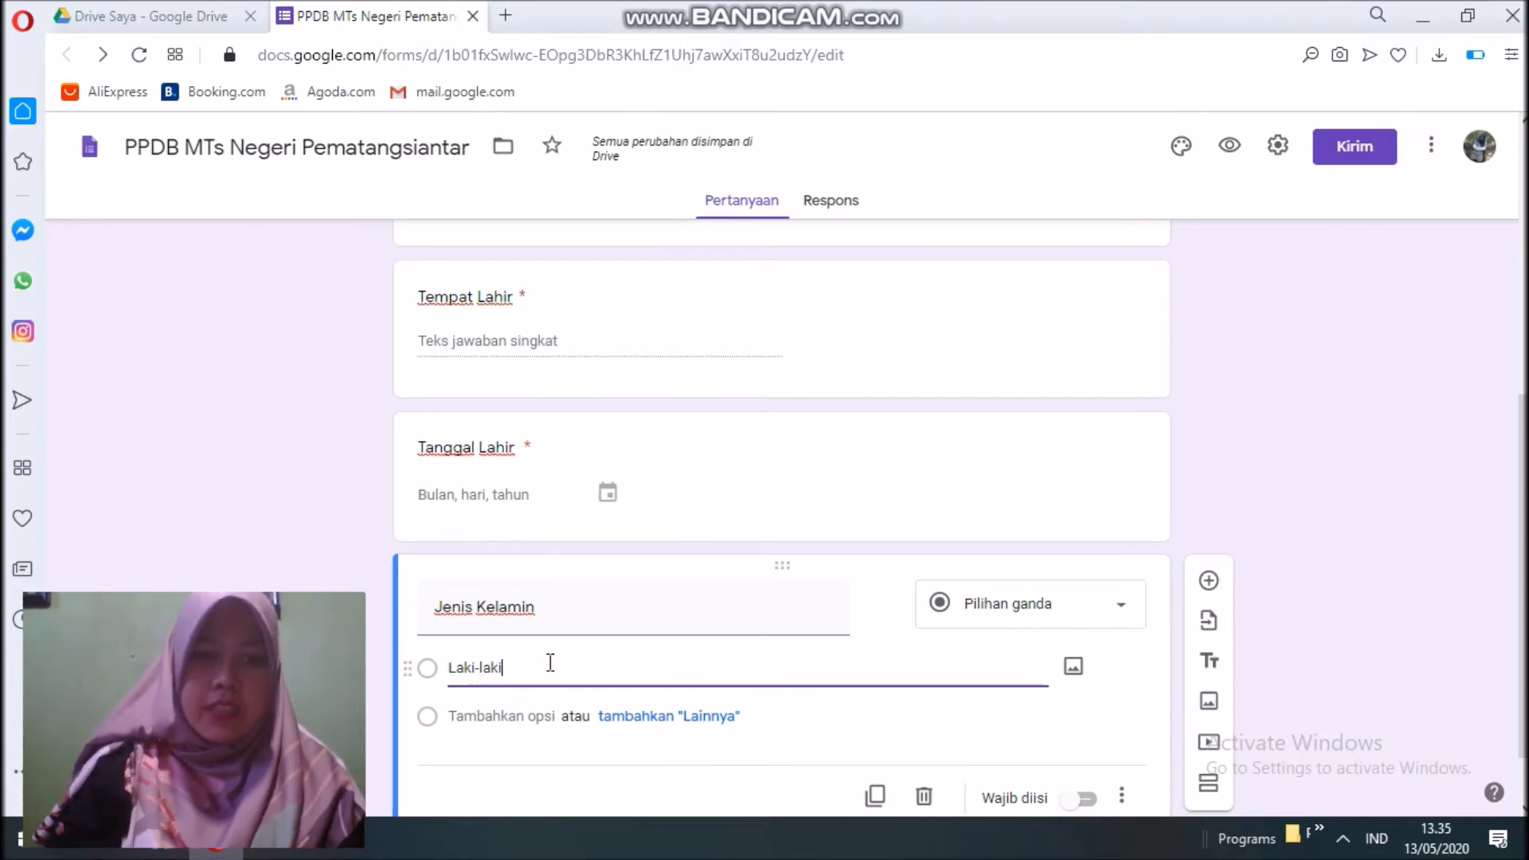
pyautogui.click(828, 714)
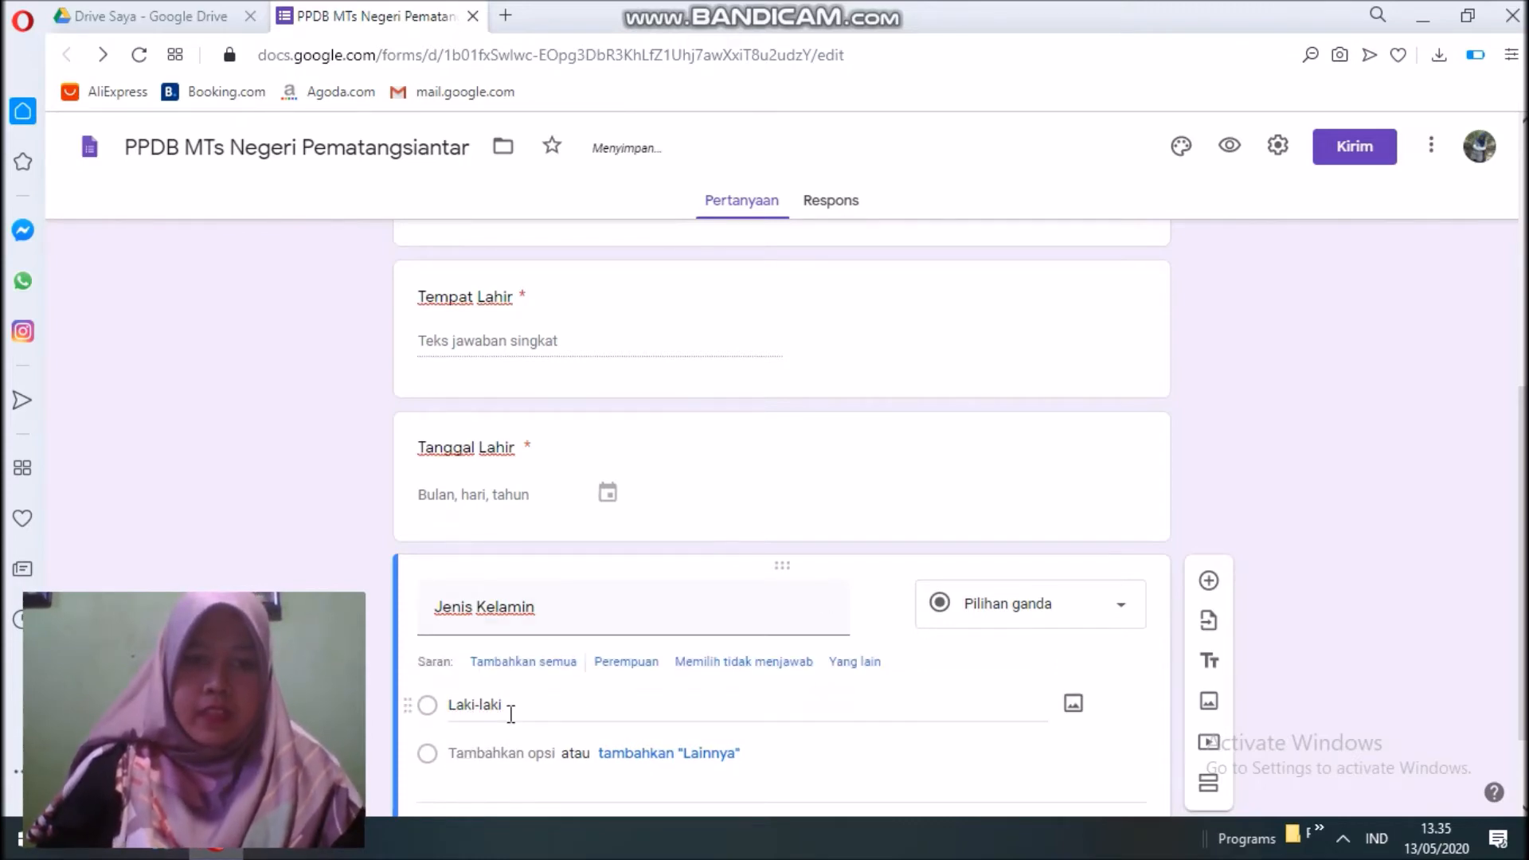
pyautogui.scroll(-1, 510, 701)
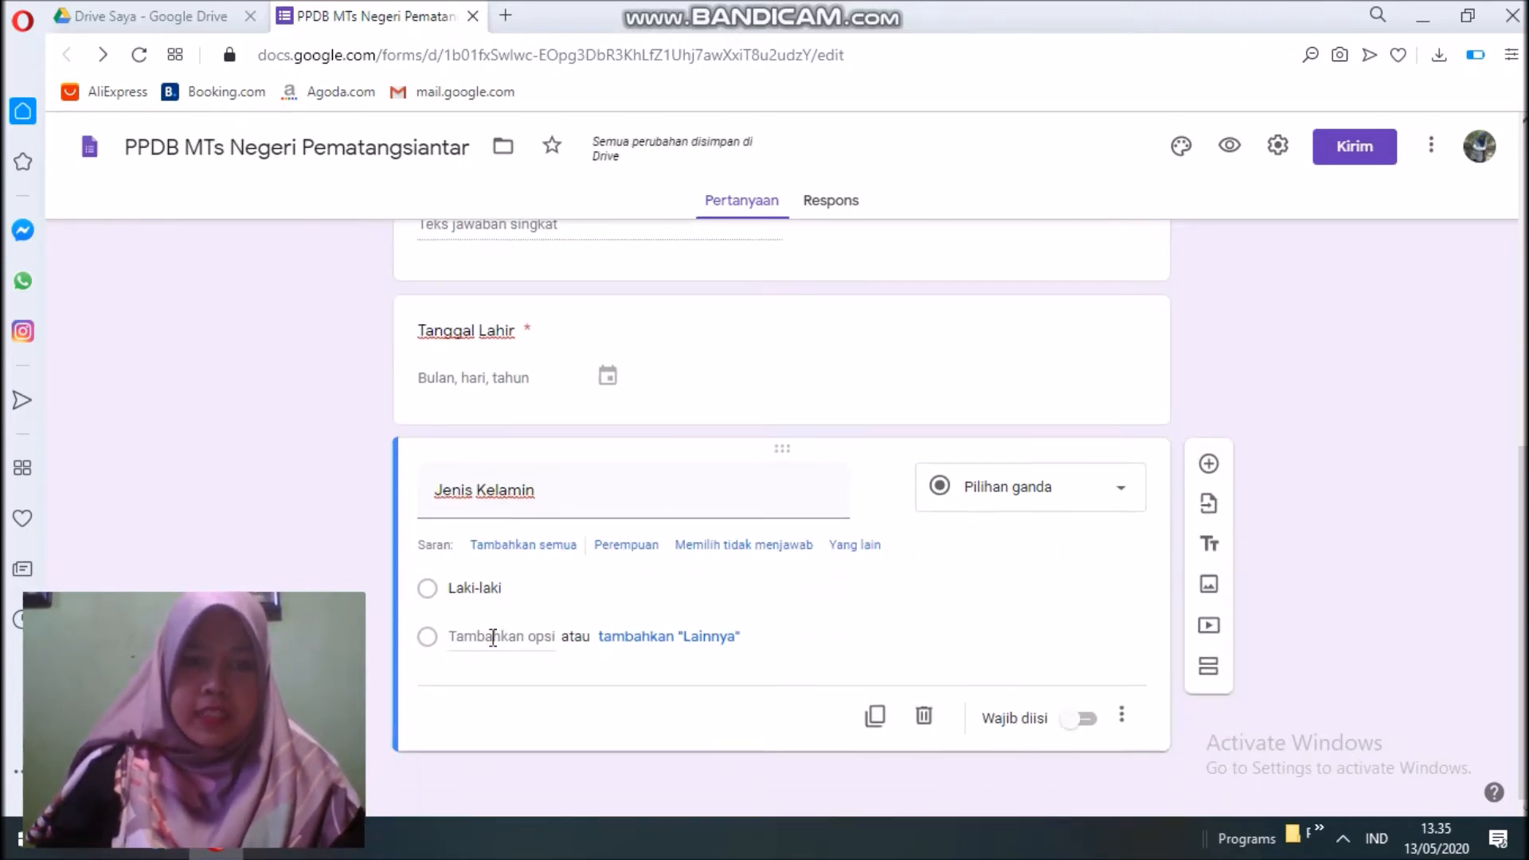
pyautogui.click(501, 637)
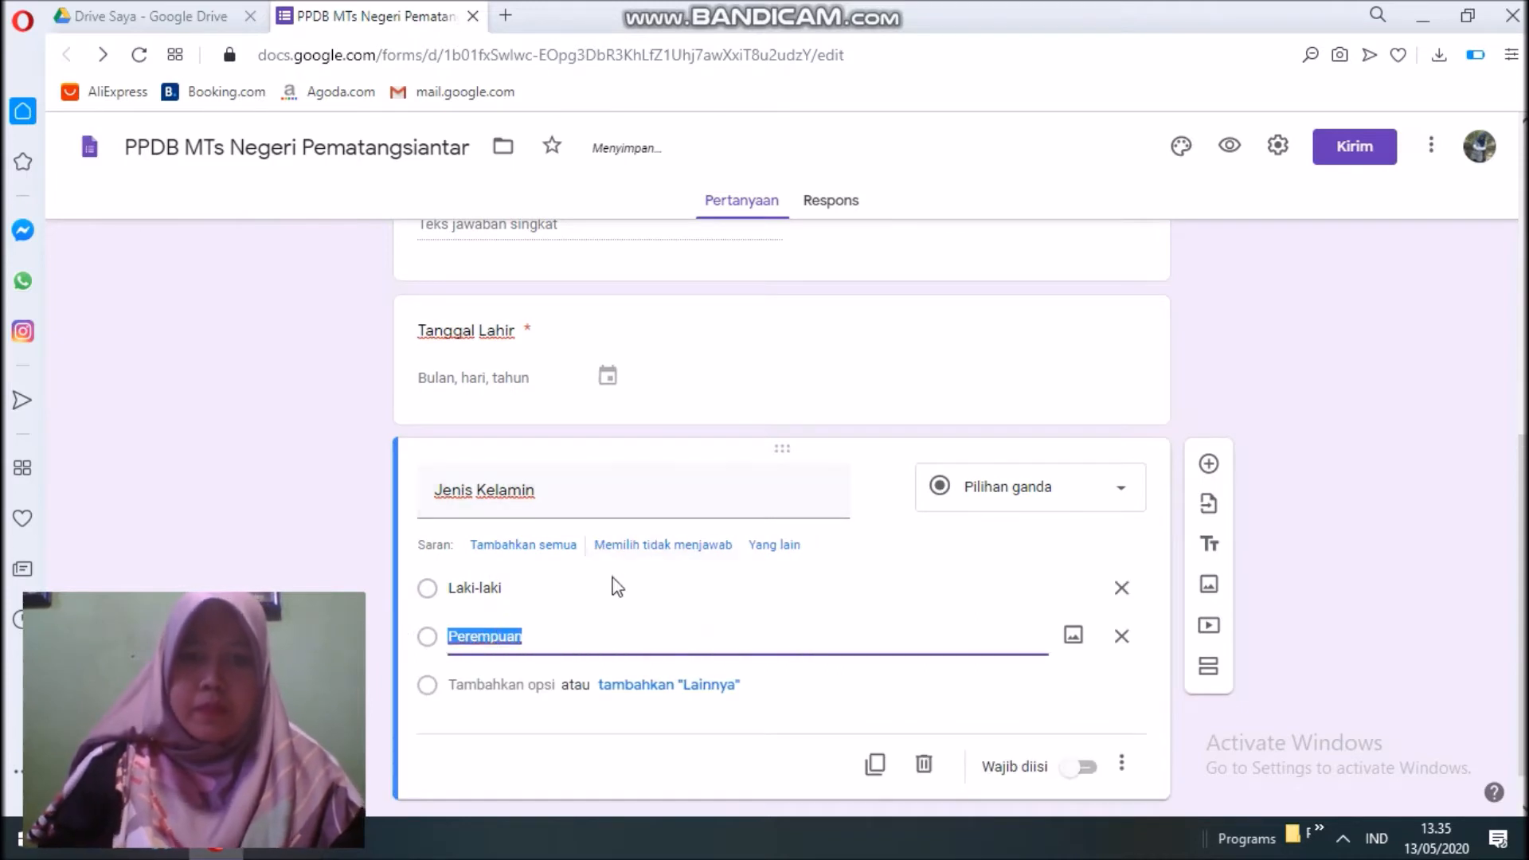
pyautogui.click(619, 631)
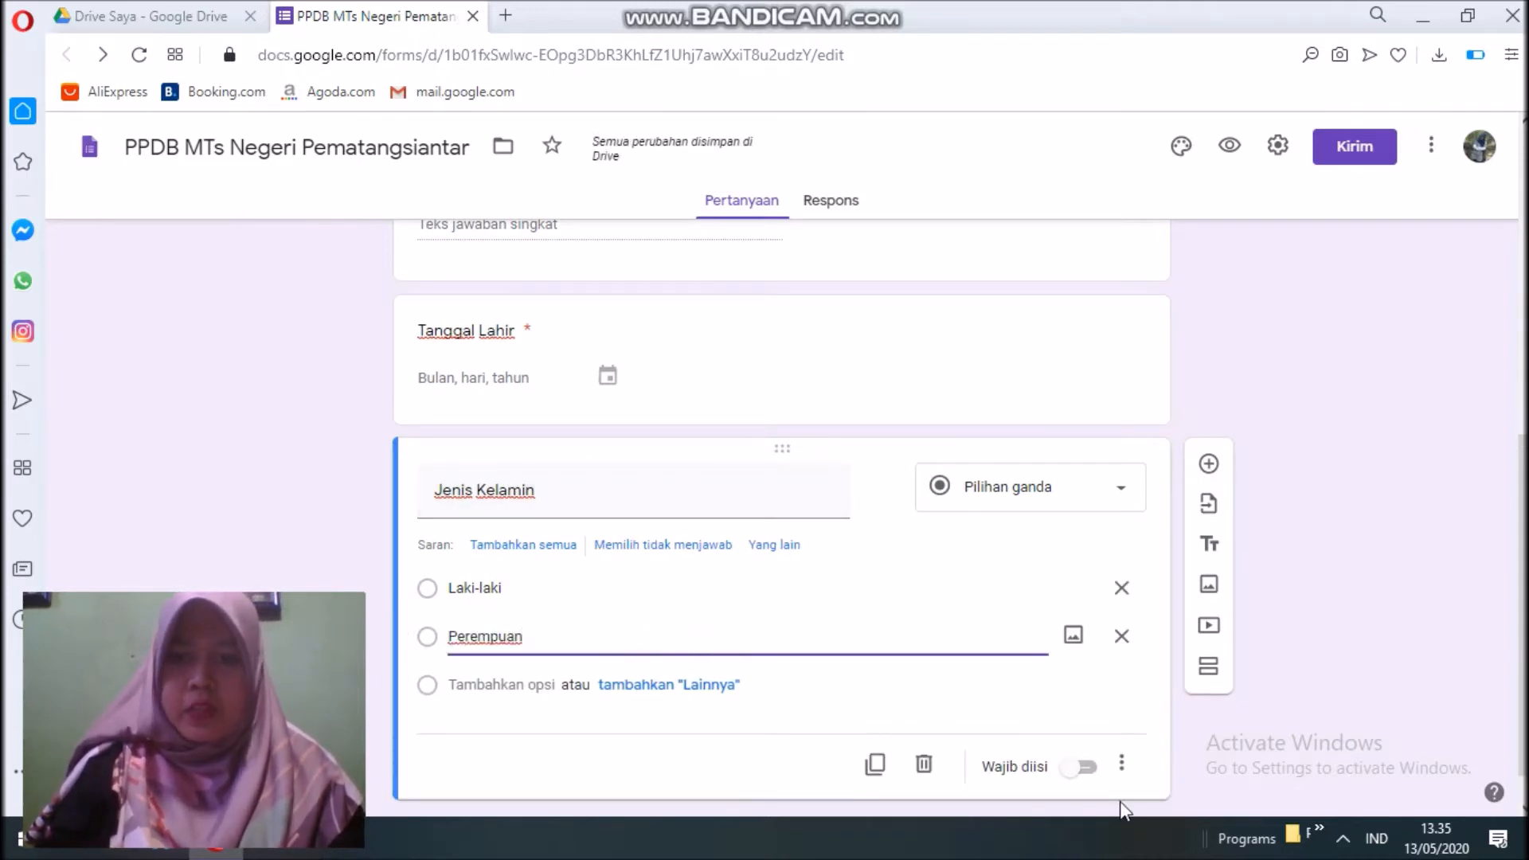
pyautogui.click(1079, 768)
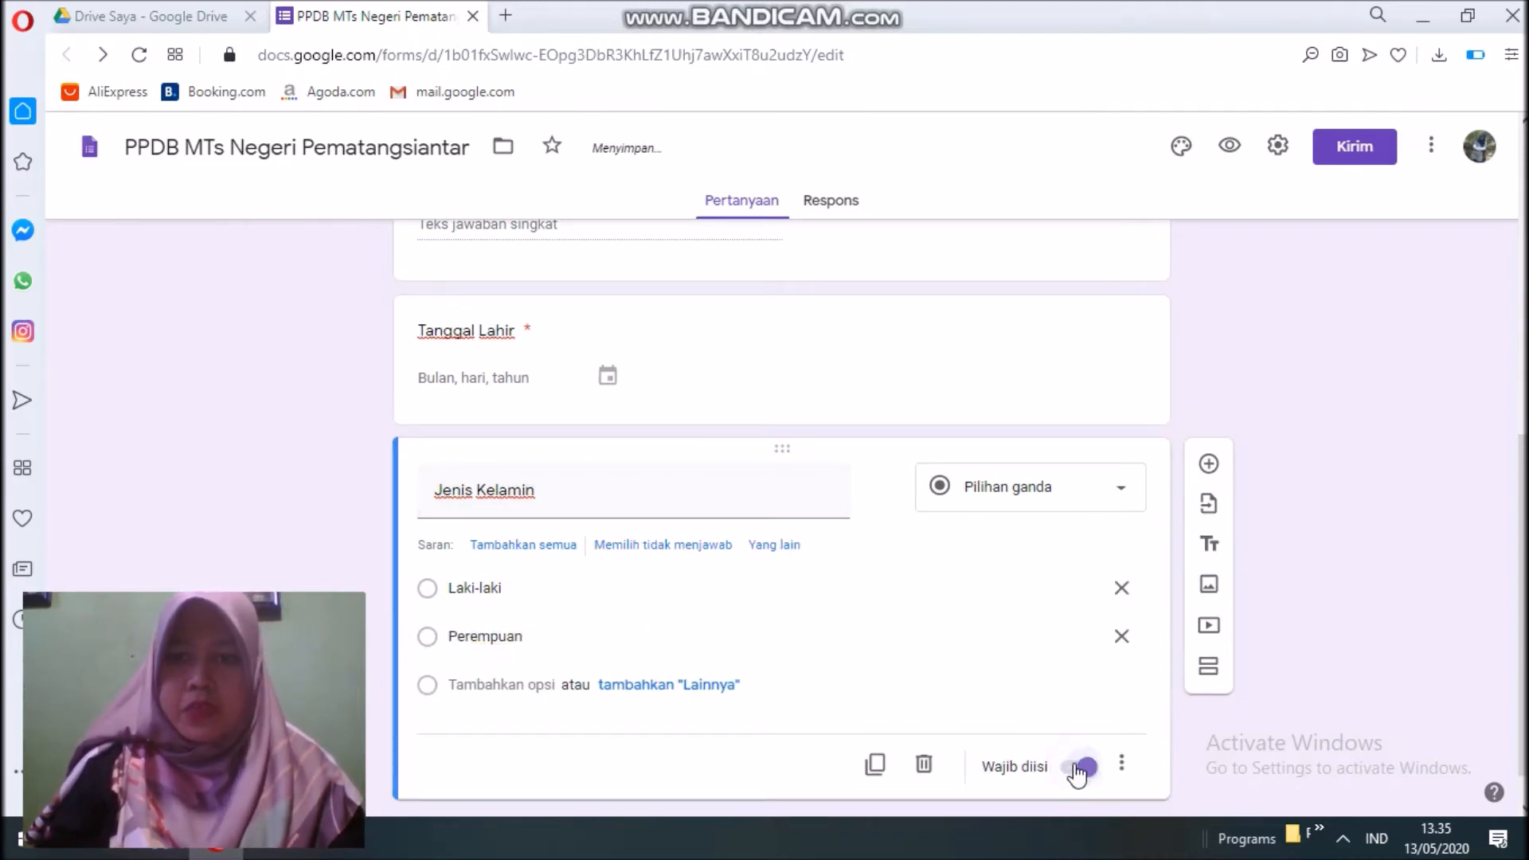
pyautogui.click(1209, 465)
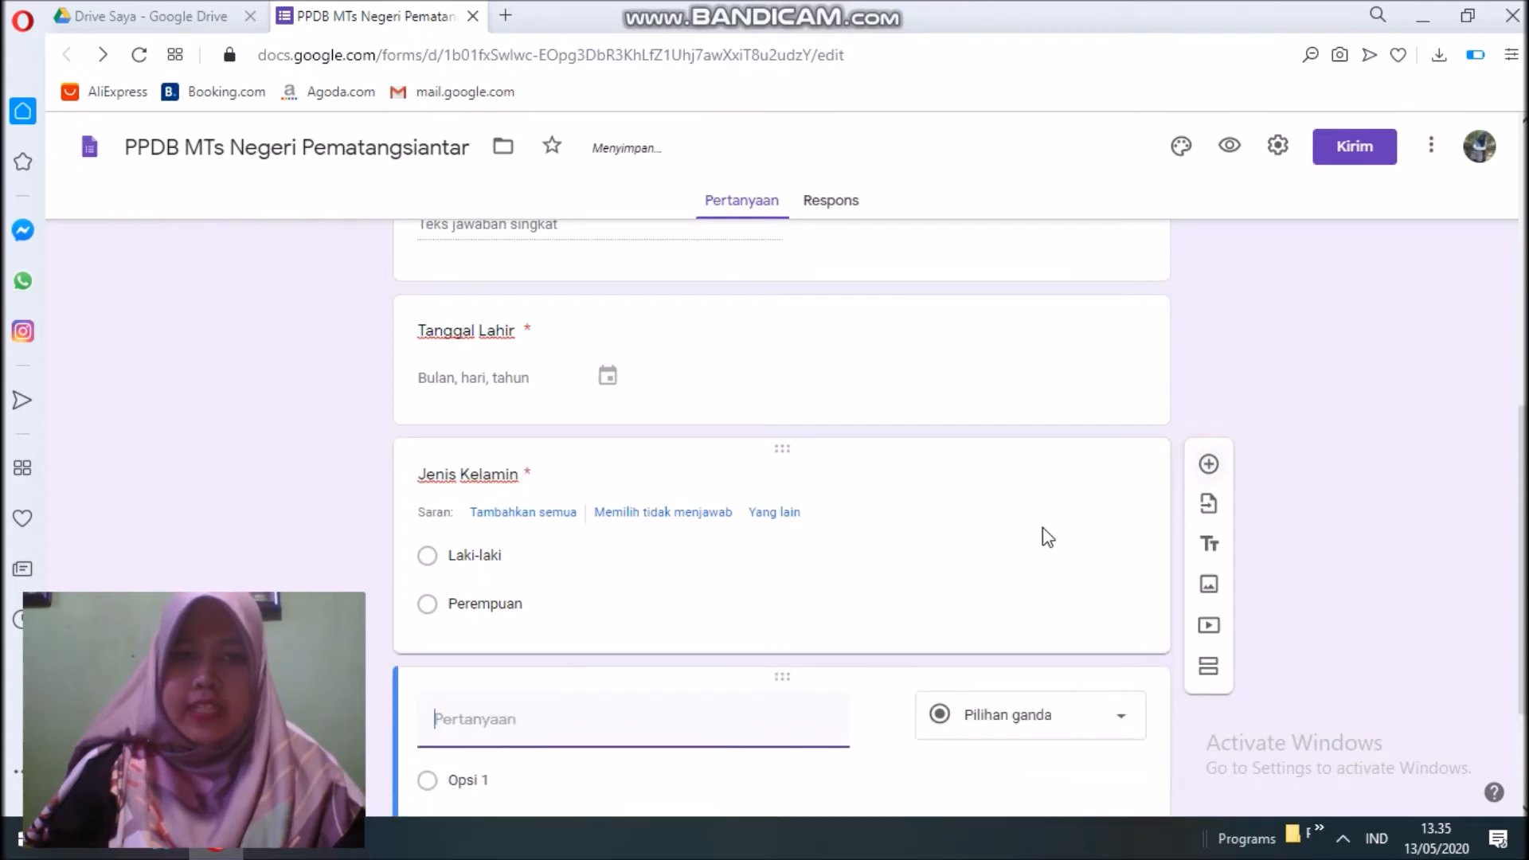
# Title the question 'Alamat', set it to a paragraph answer, and make it required.
pyautogui.write('Alamat')
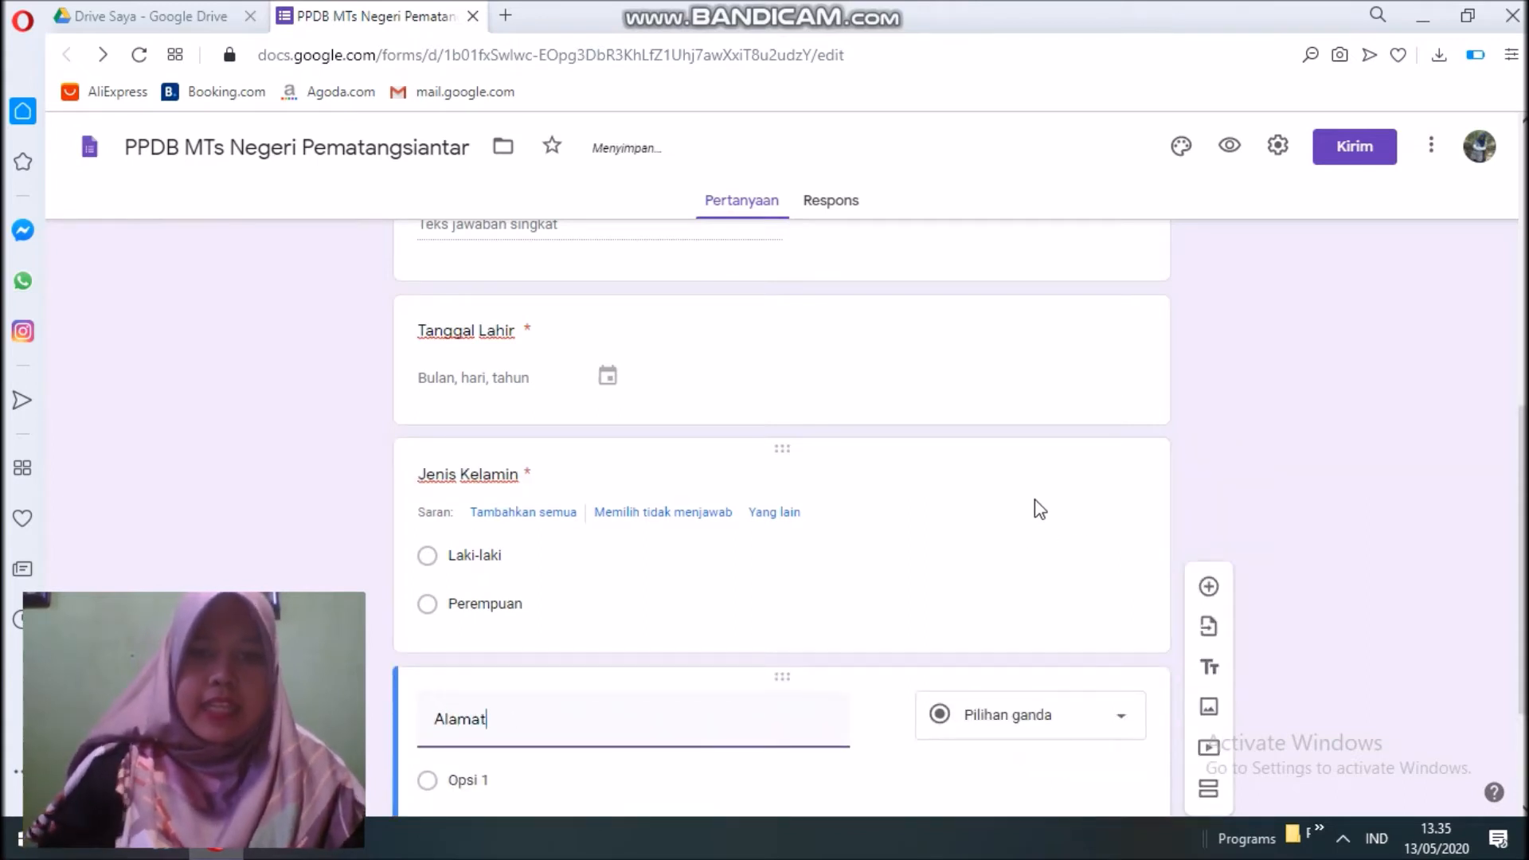
pyautogui.click(1038, 717)
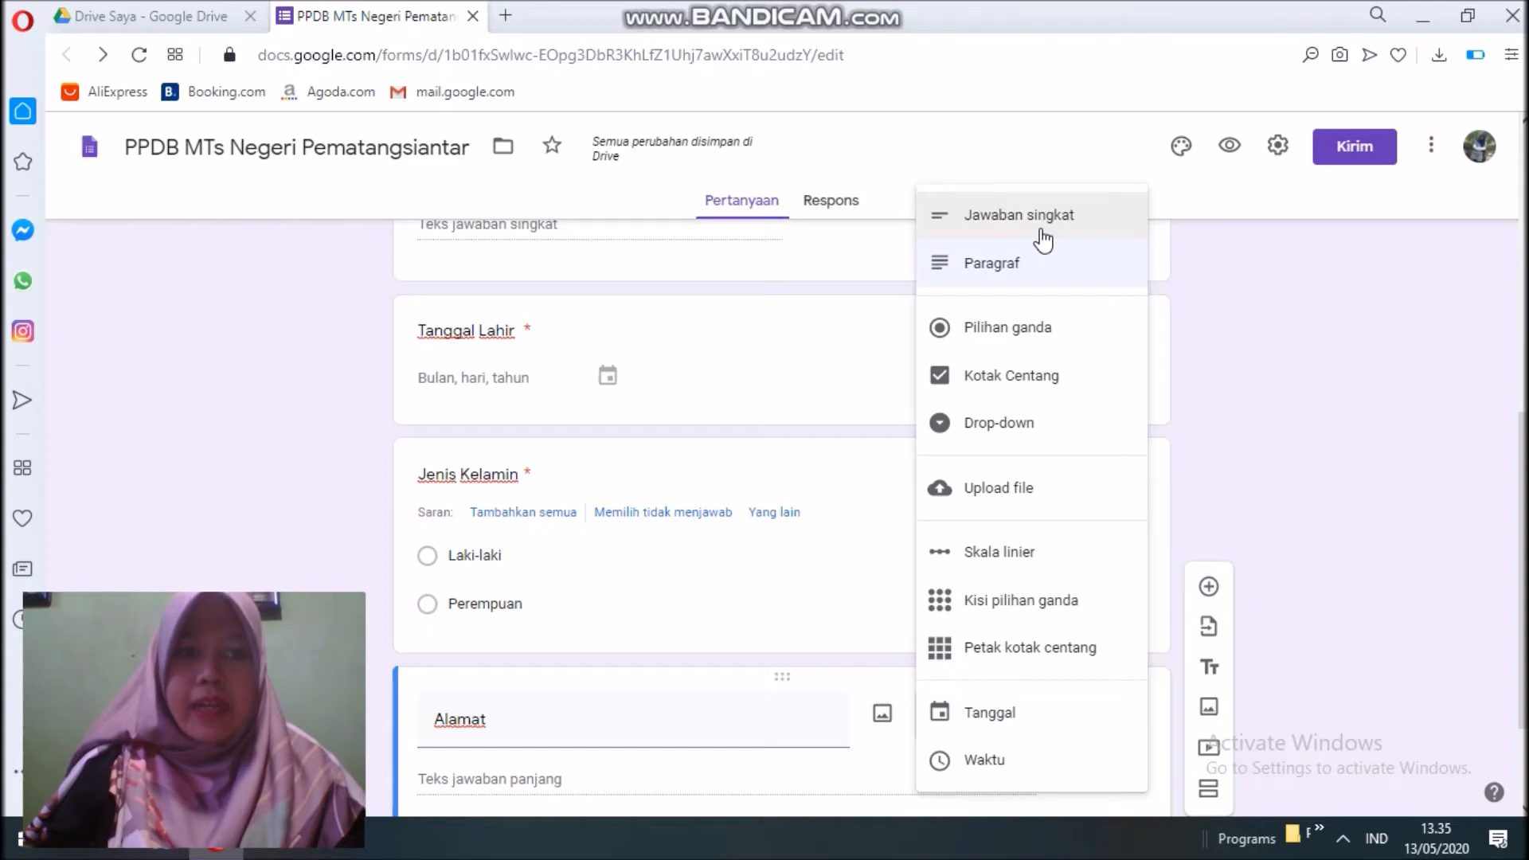
pyautogui.click(1005, 271)
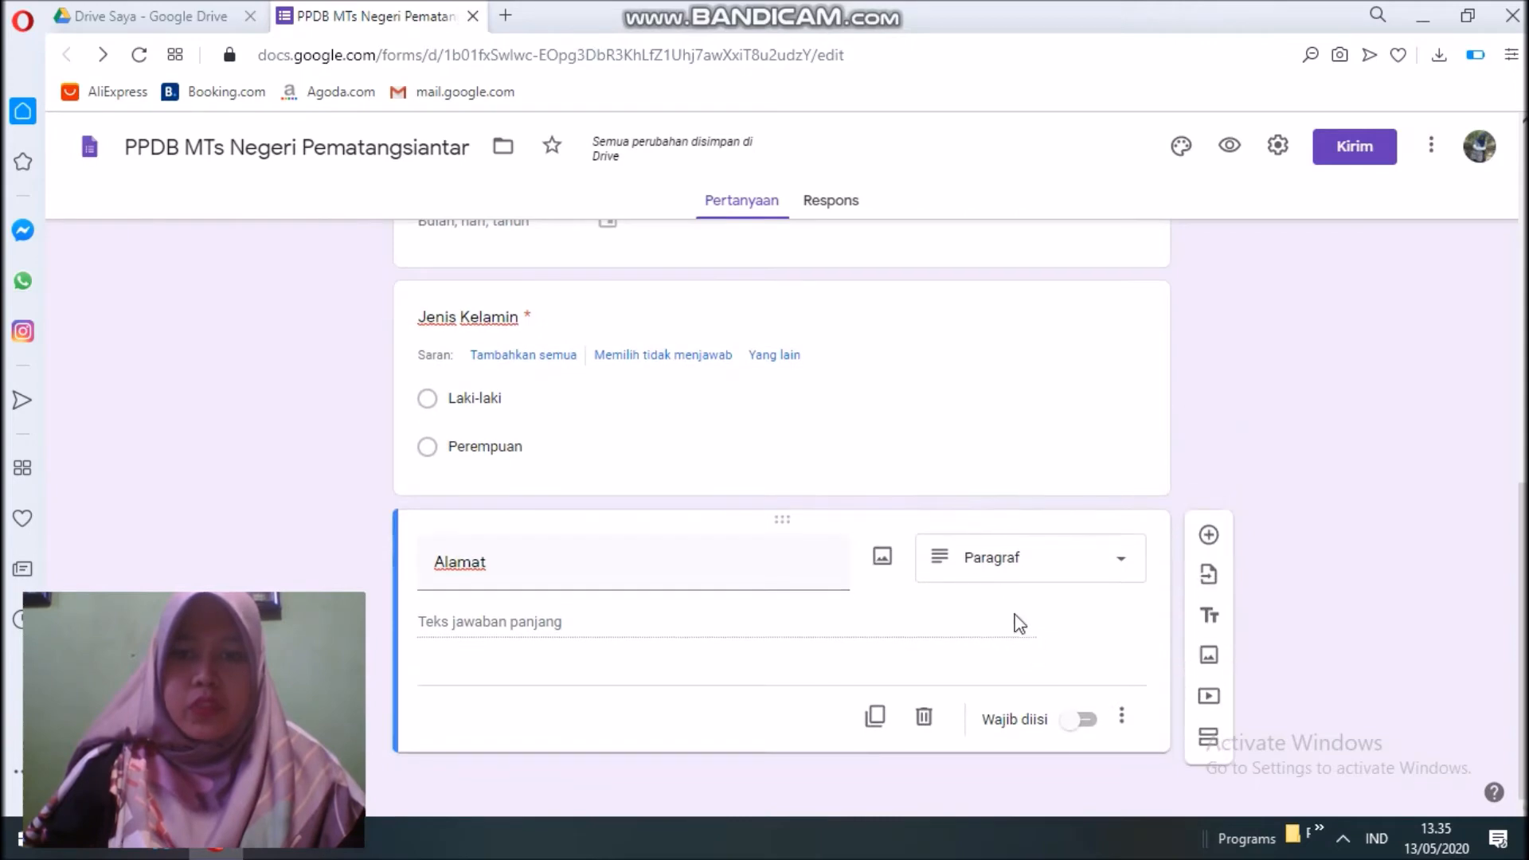
pyautogui.click(1087, 721)
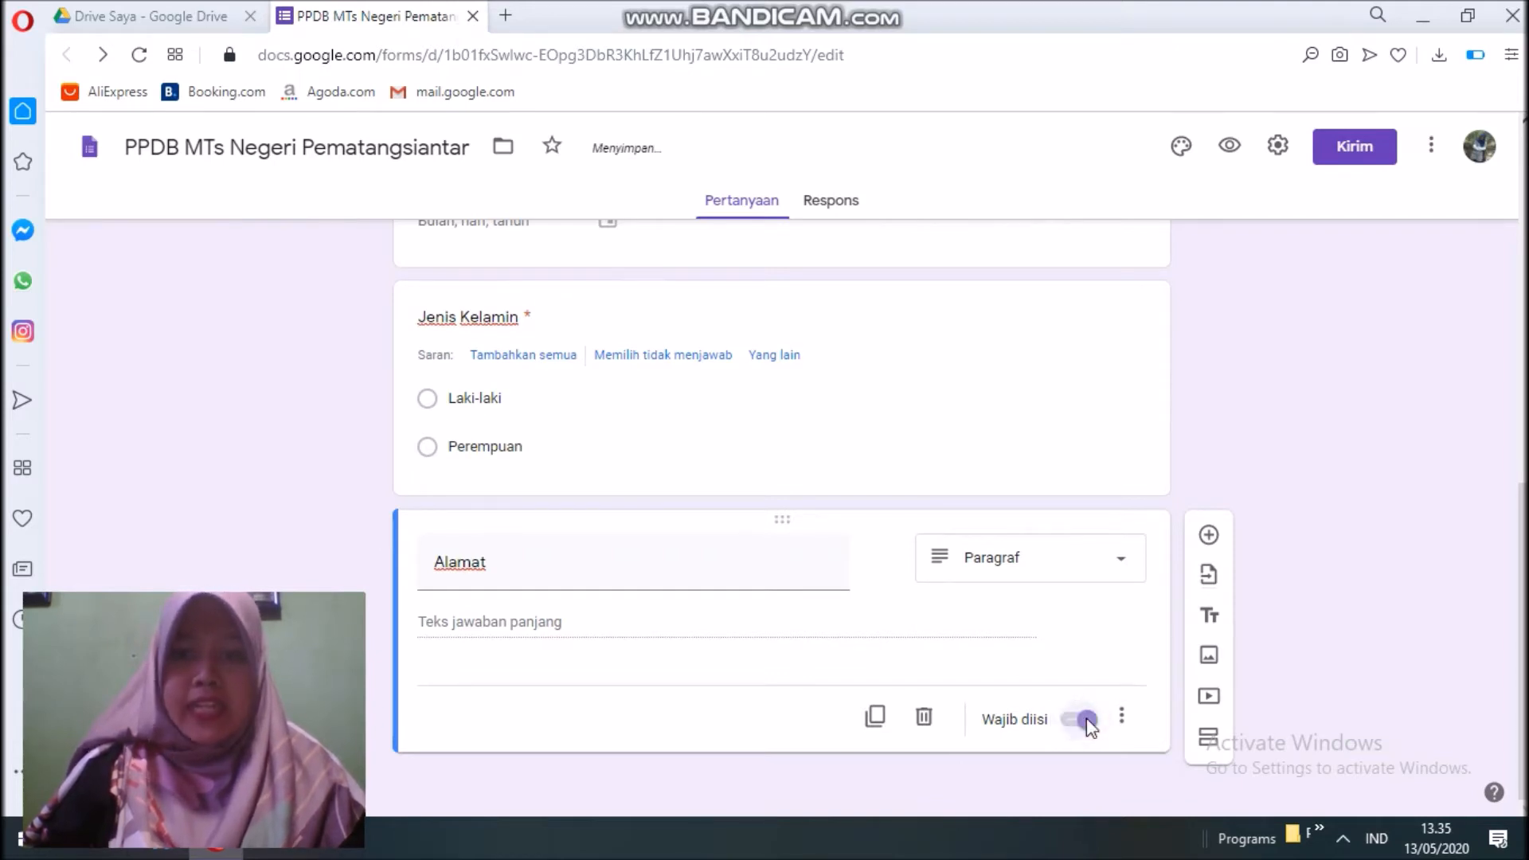
# Add a required short-answer question 'Asal Sekolah' below Alamat.
pyautogui.click(1211, 535)
pyautogui.write('As')
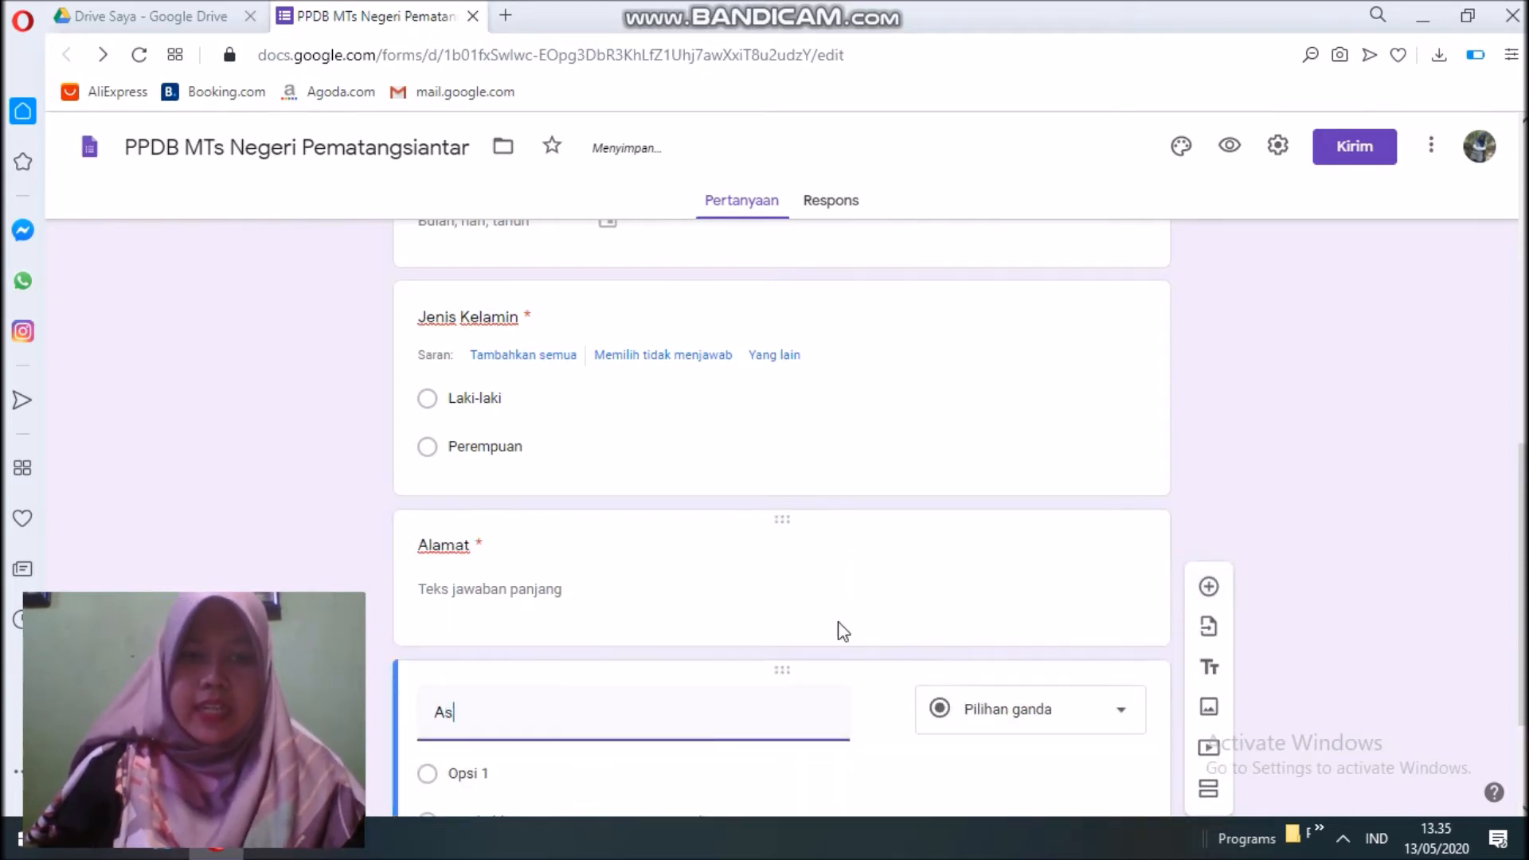
pyautogui.write('al Sekolah')
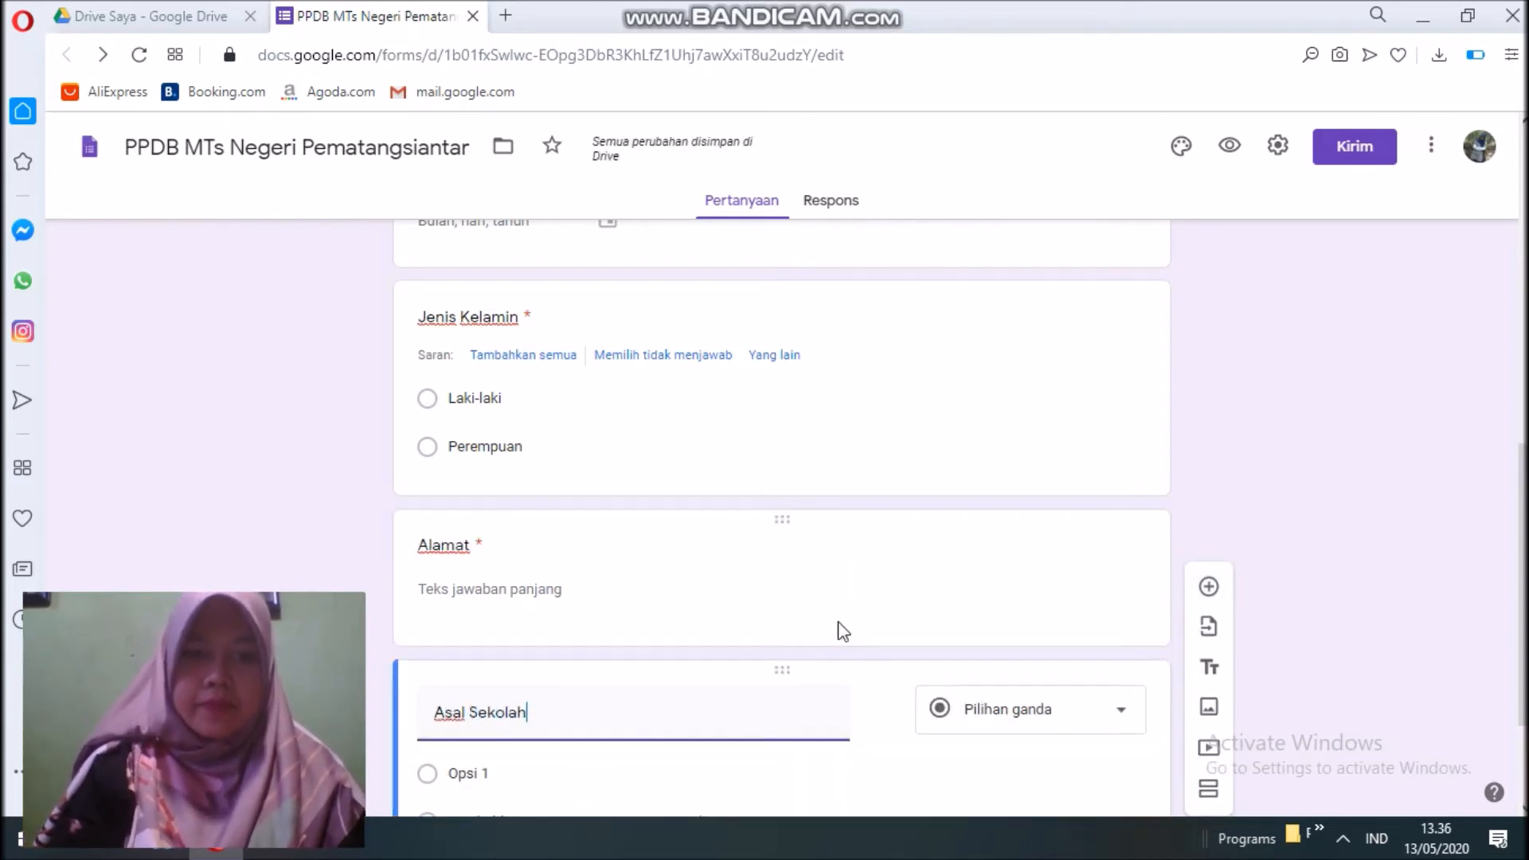
pyautogui.scroll(-2, 796, 606)
pyautogui.click(1023, 530)
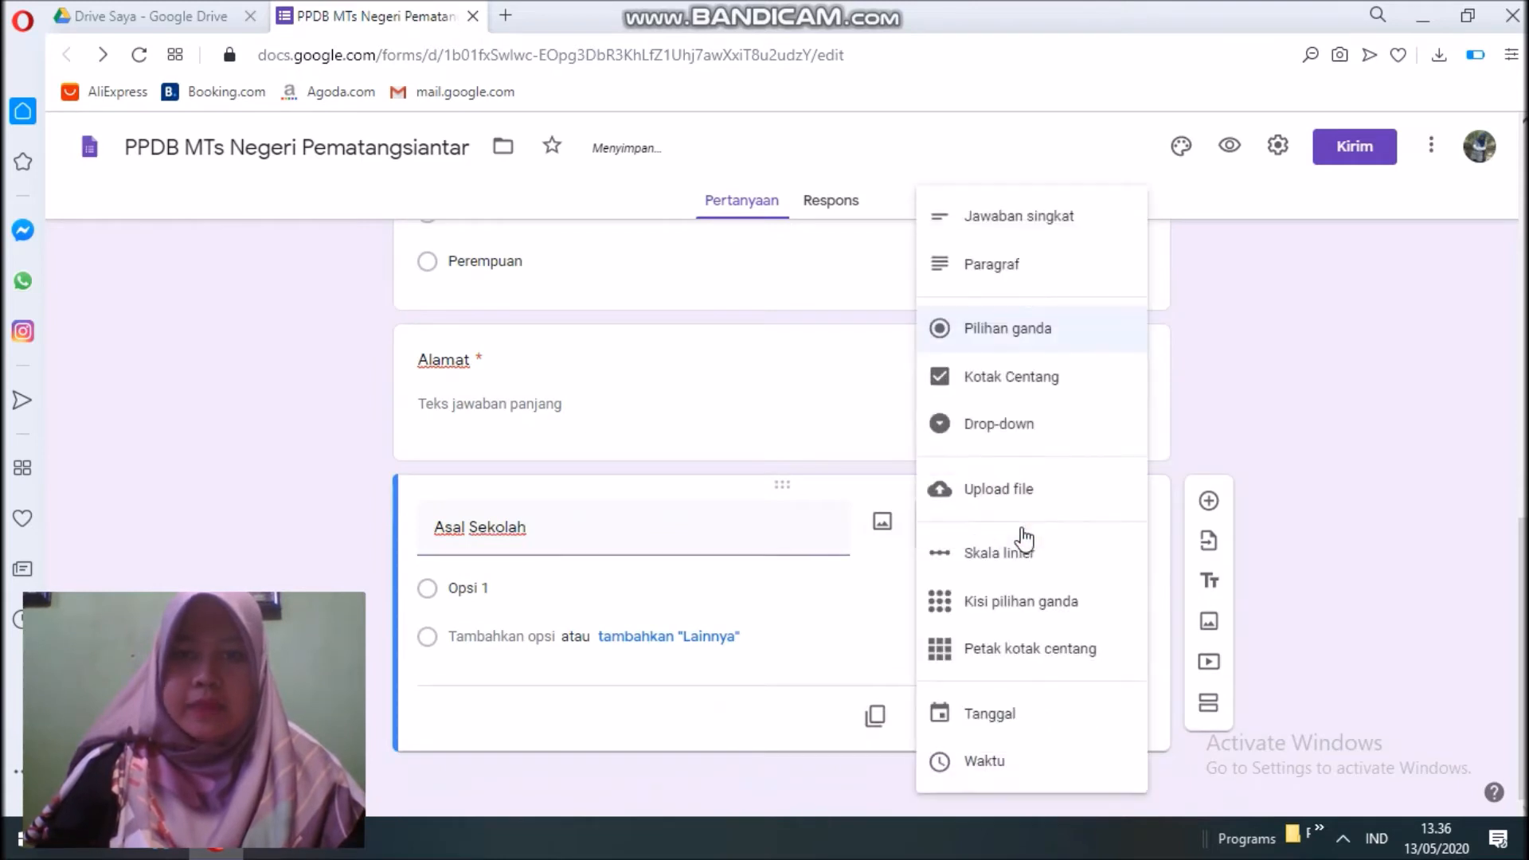
pyautogui.click(1035, 214)
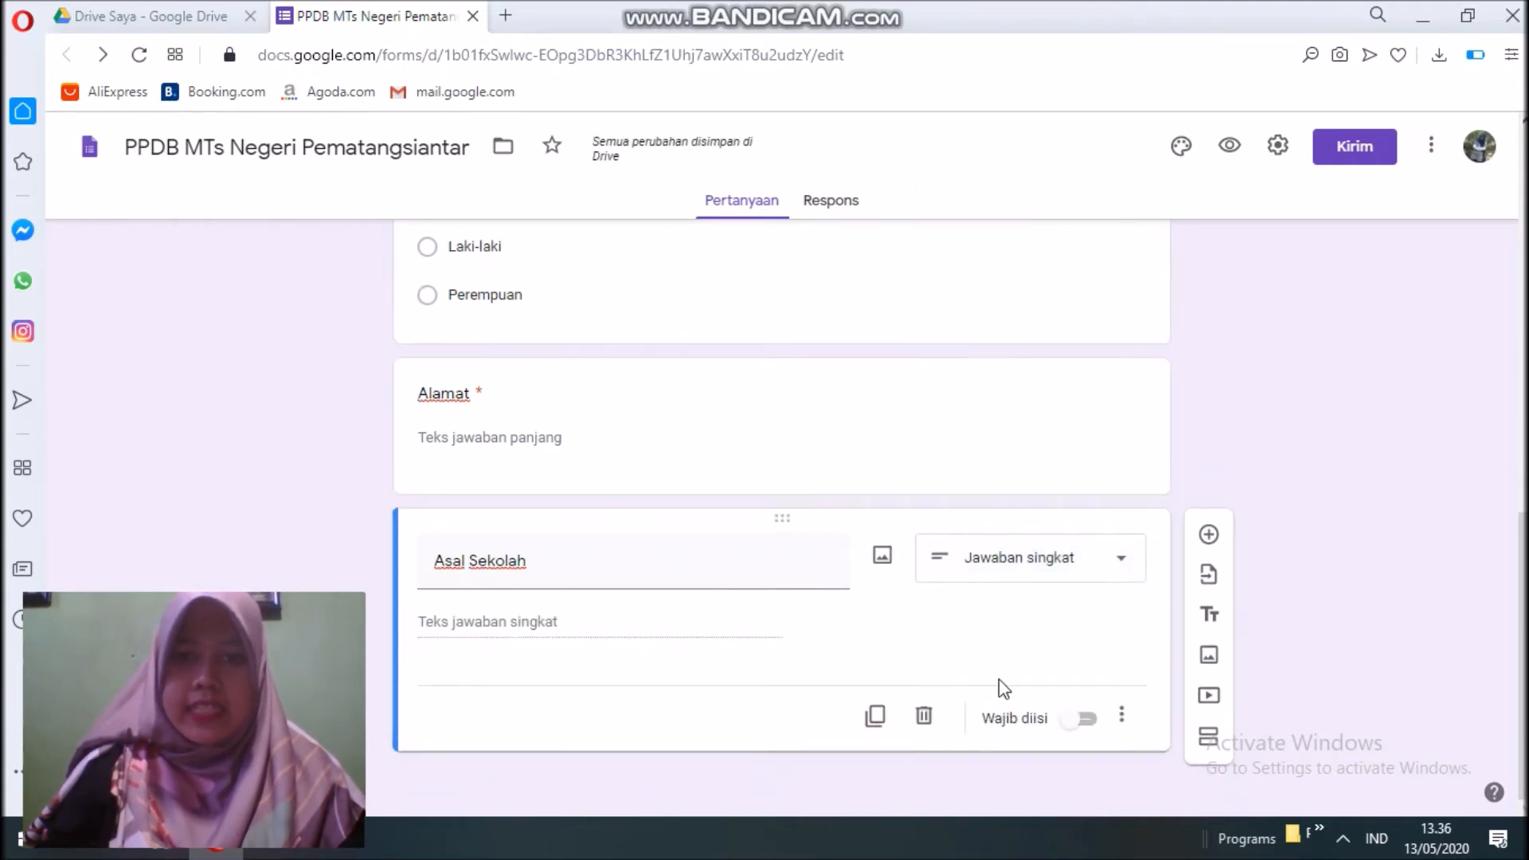
pyautogui.click(1085, 720)
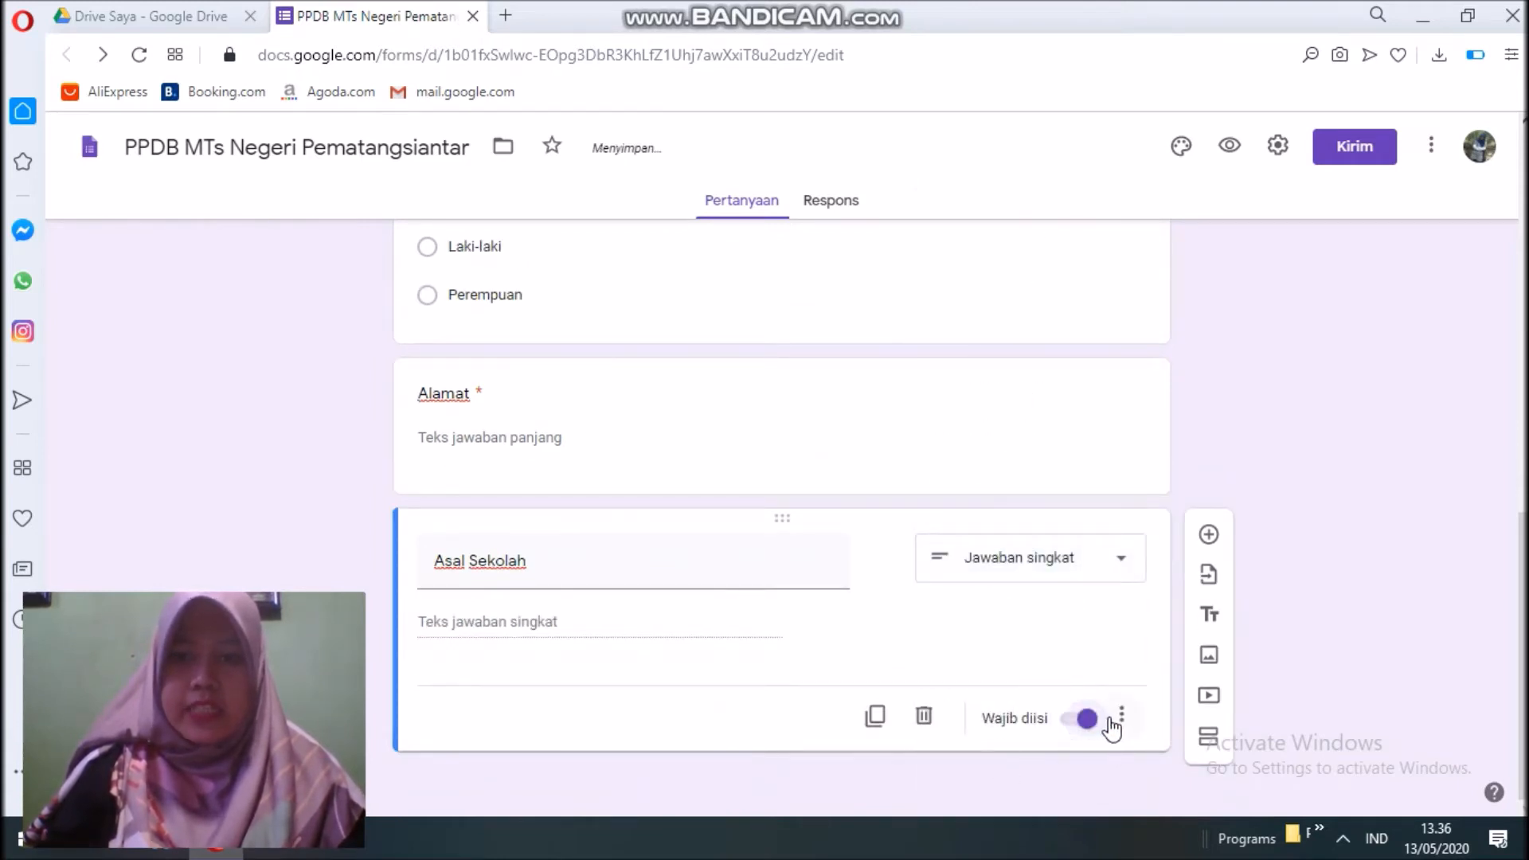
# Describe Asal Sekolah as 'Masukkan Nama Sekolah Dasar Anda'.
pyautogui.click(1121, 714)
pyautogui.click(1165, 729)
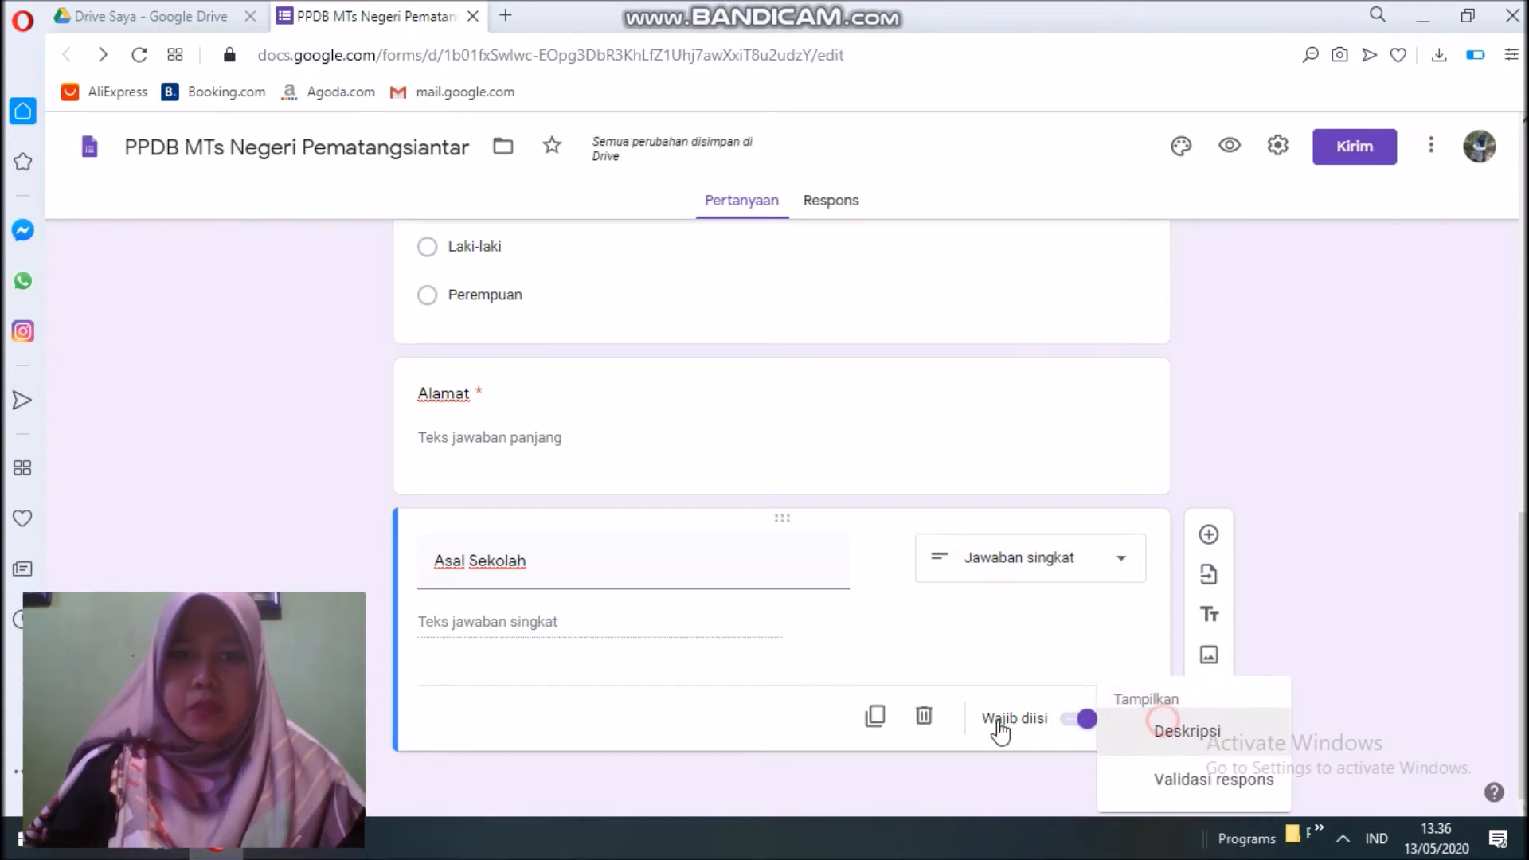
pyautogui.click(502, 603)
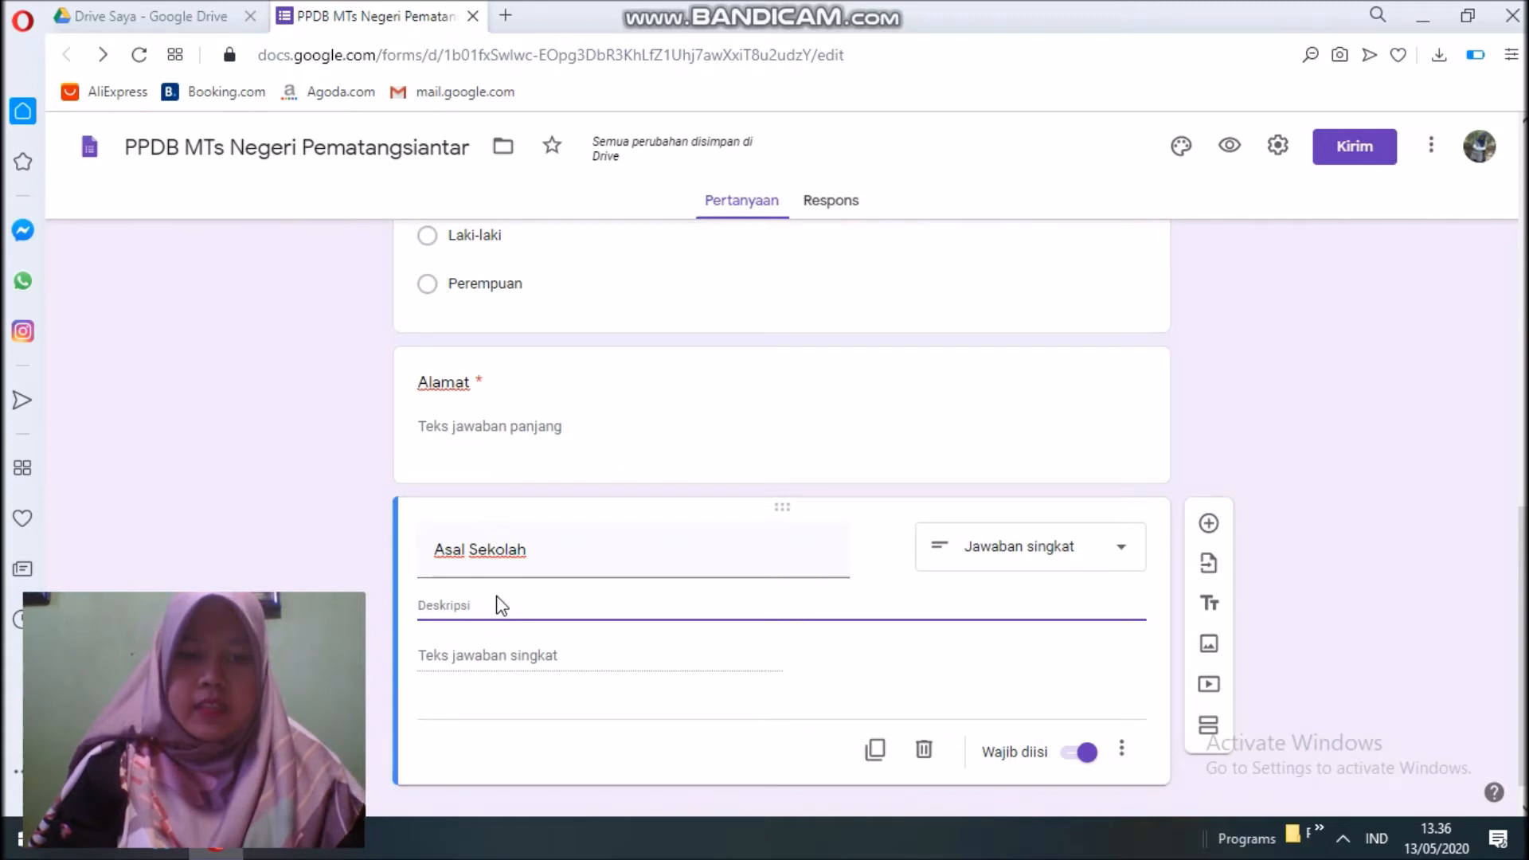
pyautogui.write('Masukkan N')
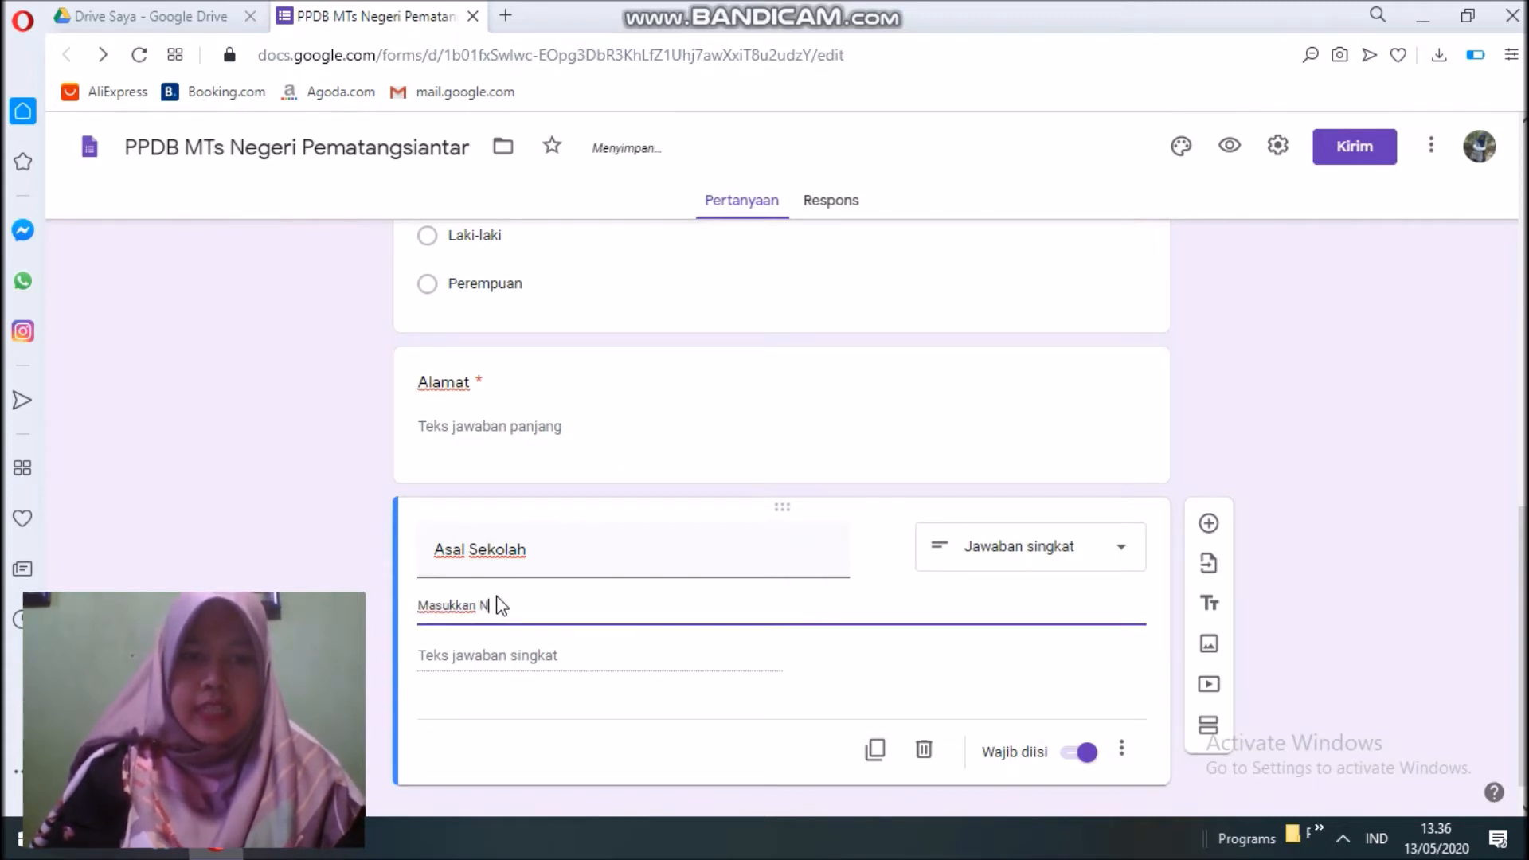
pyautogui.write('ama Sekolah Dasar ')
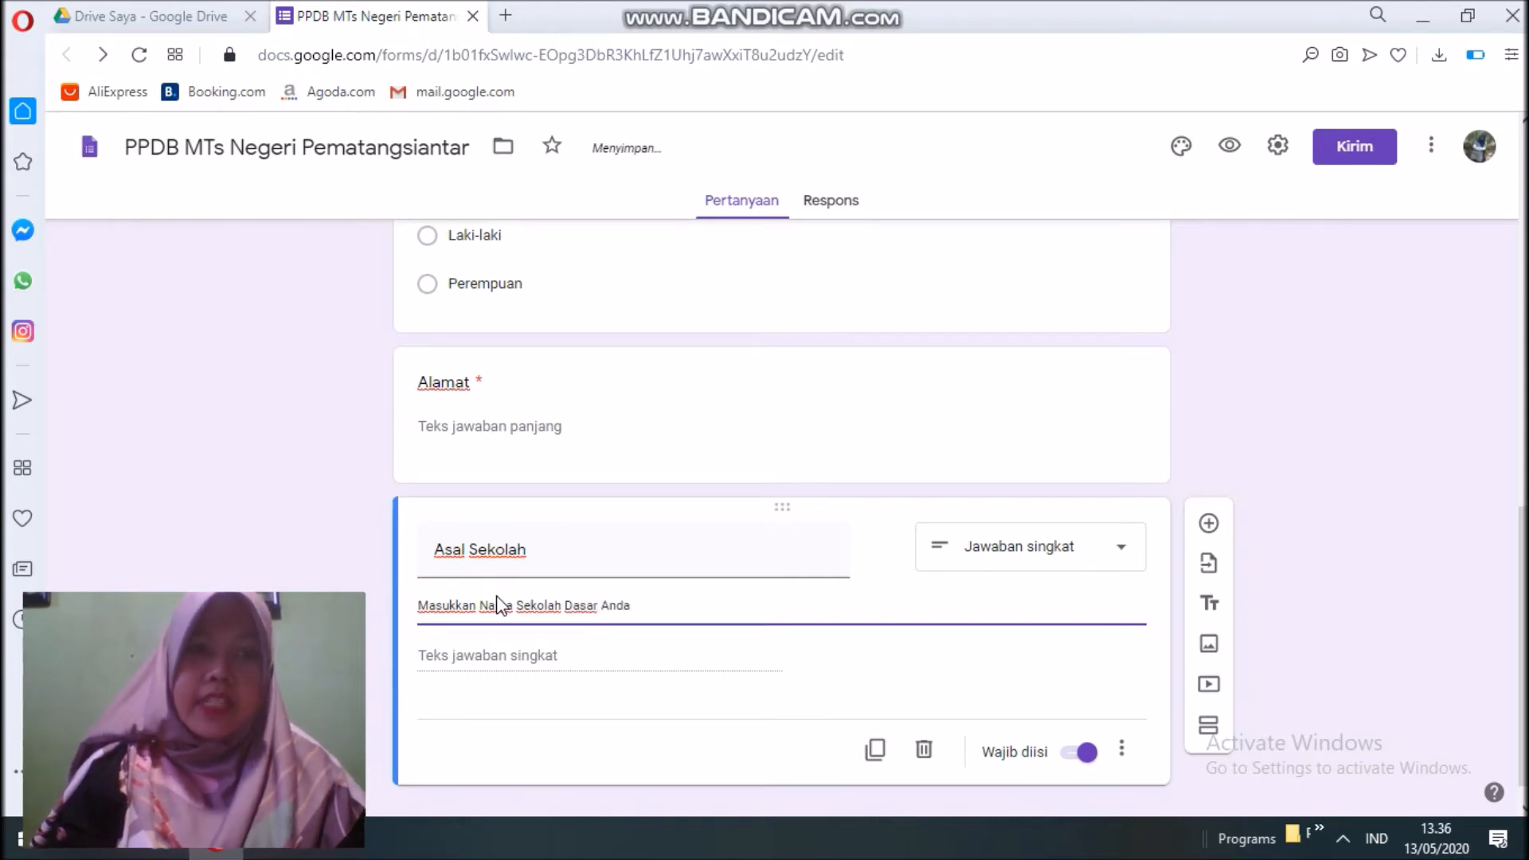
pyautogui.write('Anda')
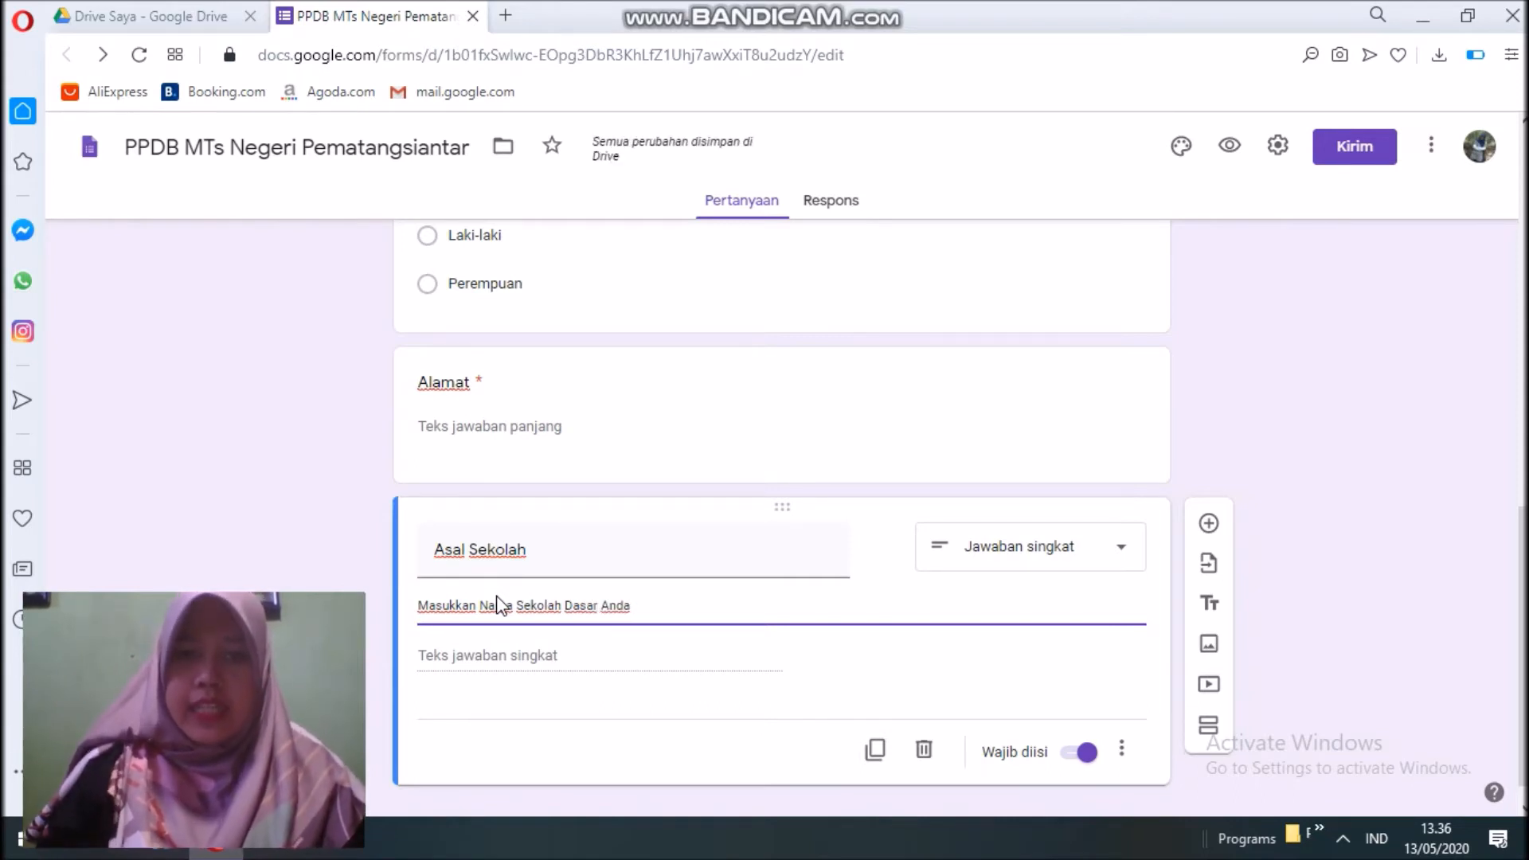
pyautogui.scroll(10, 733, 634)
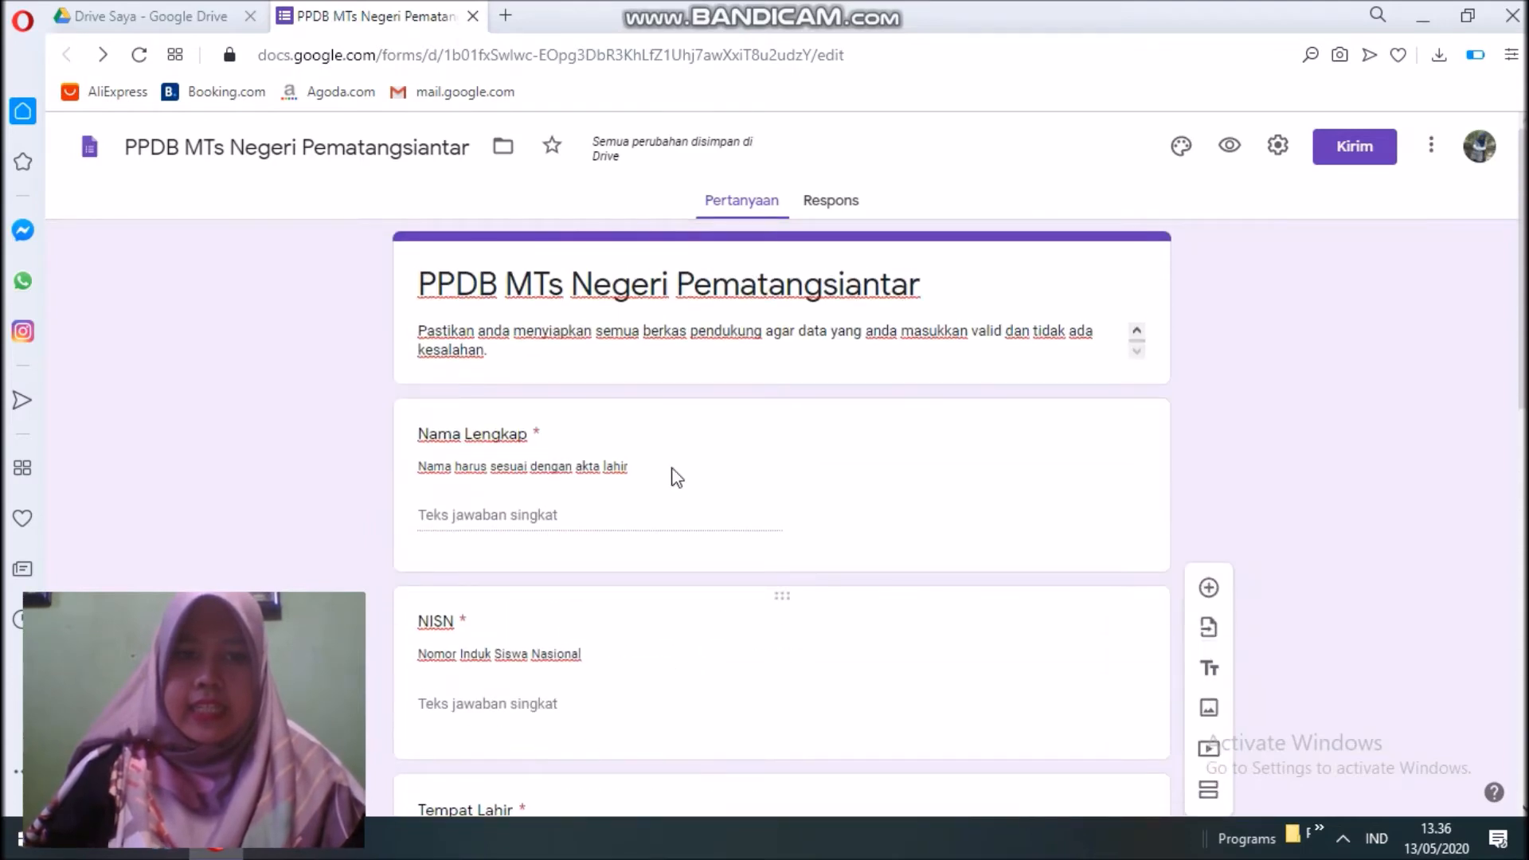
pyautogui.scroll(-7, 645, 445)
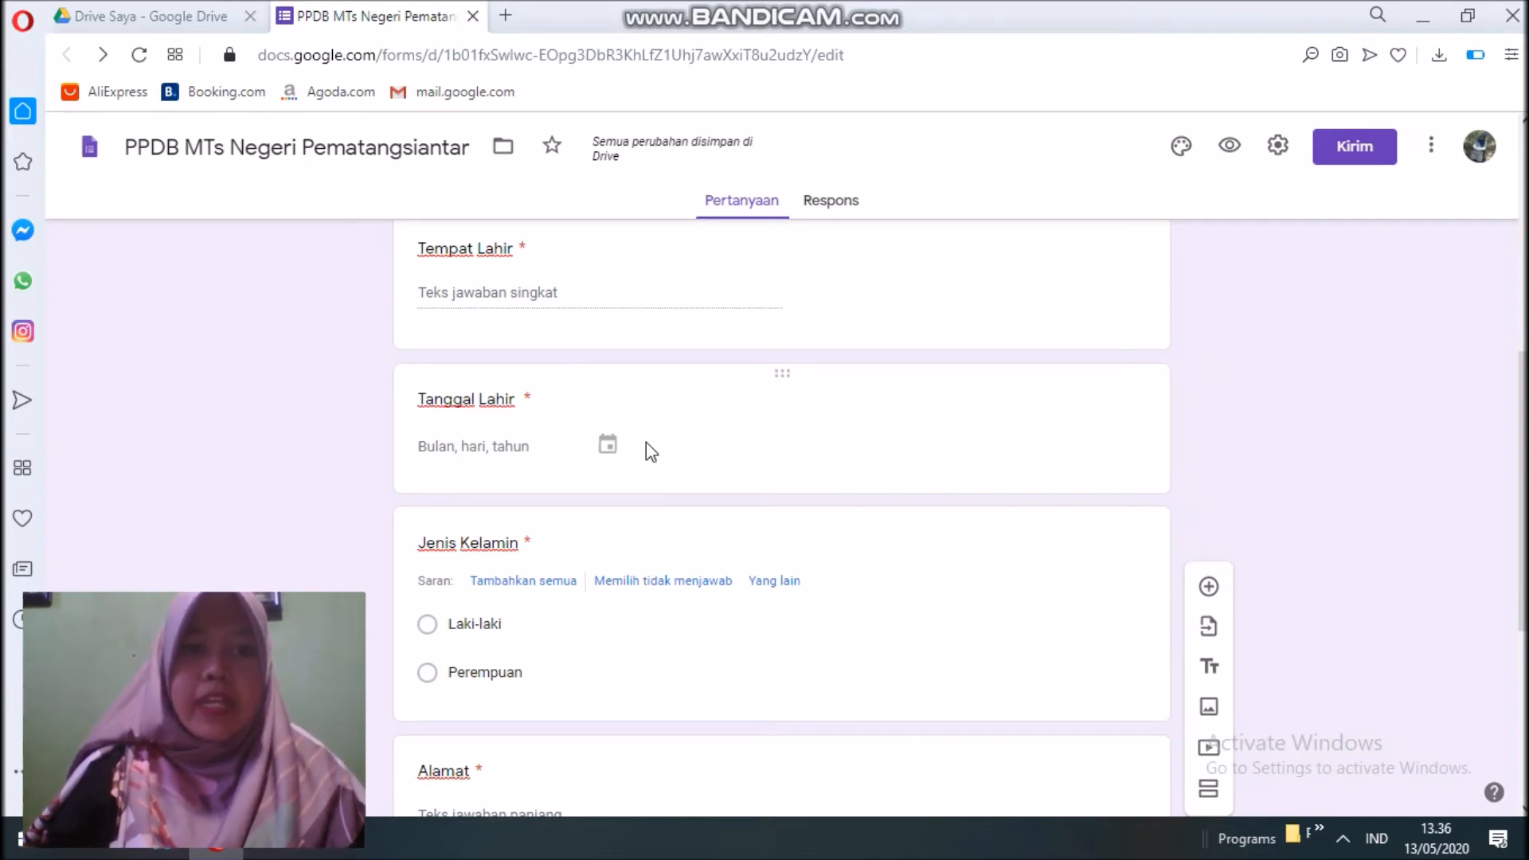
pyautogui.scroll(-5, 631, 432)
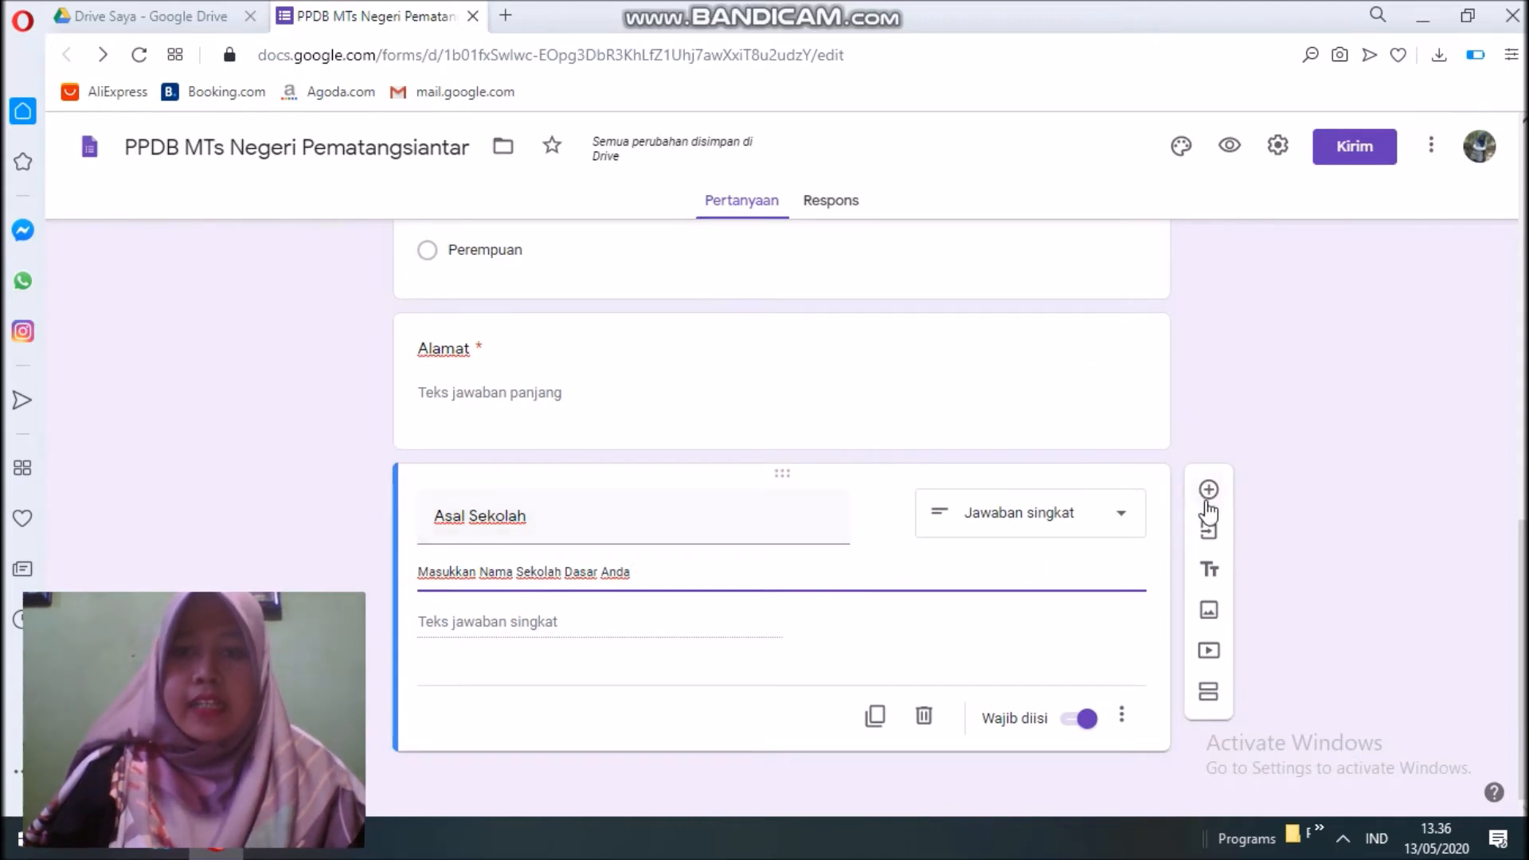
# Add a section 'Data Orangtua' with description 'Silahkan masukkan data dengan benar'.
pyautogui.click(1211, 693)
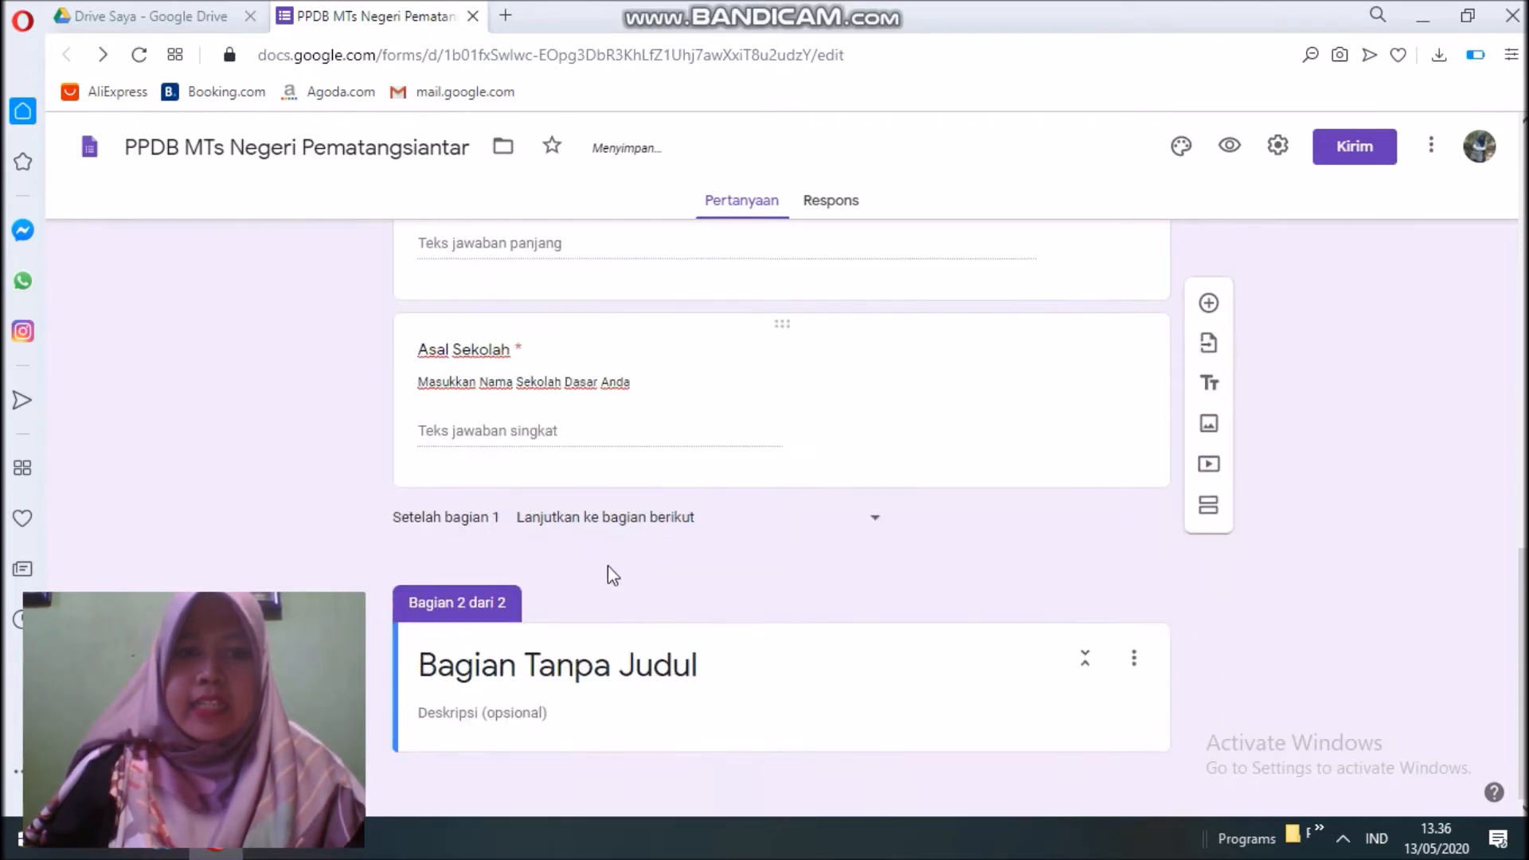
pyautogui.click(540, 686)
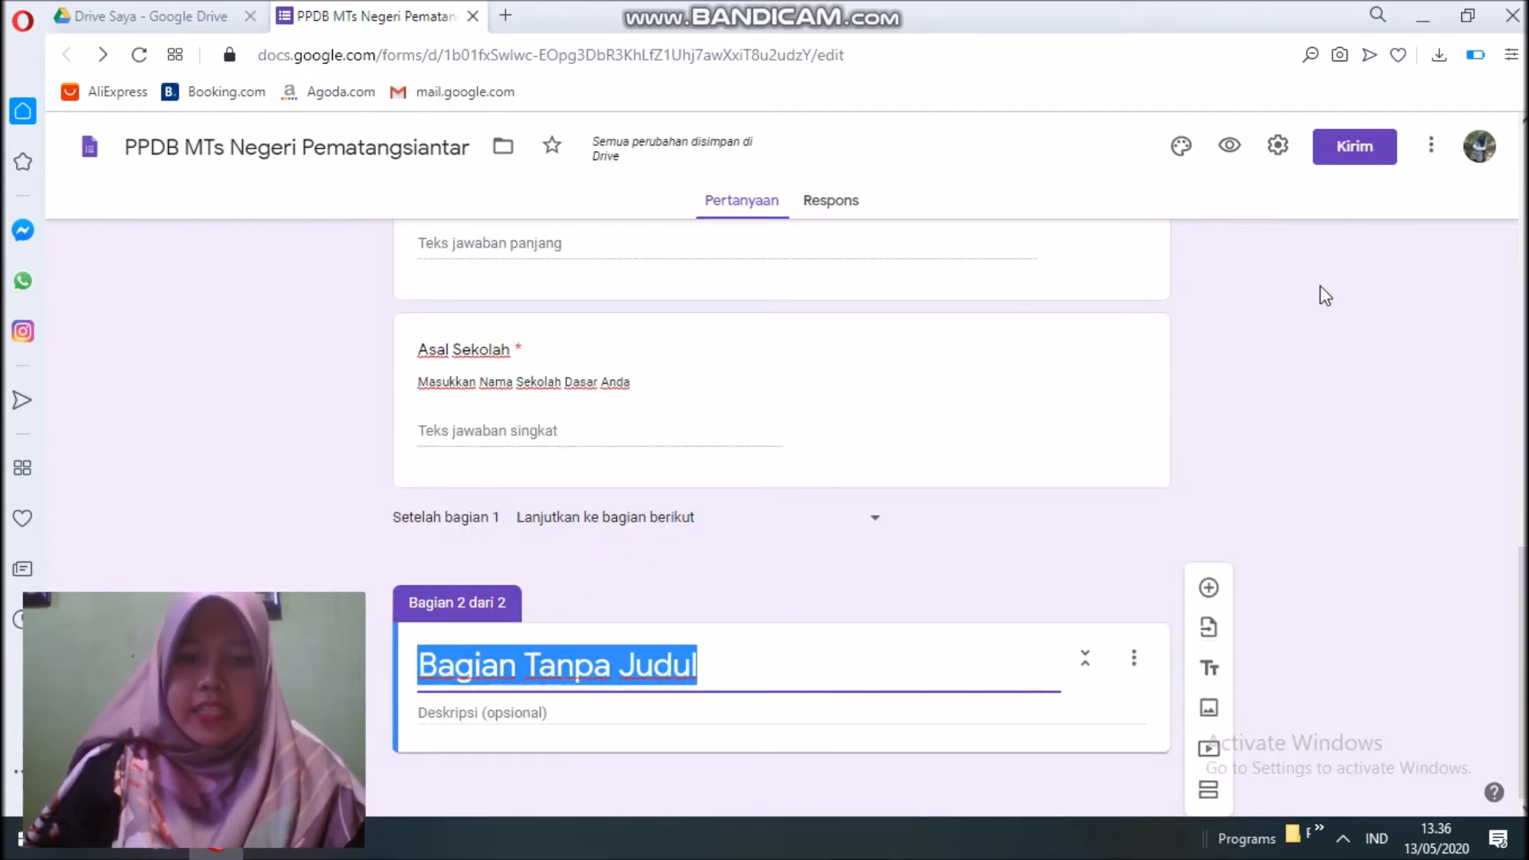
pyautogui.write('Data Orangtua')
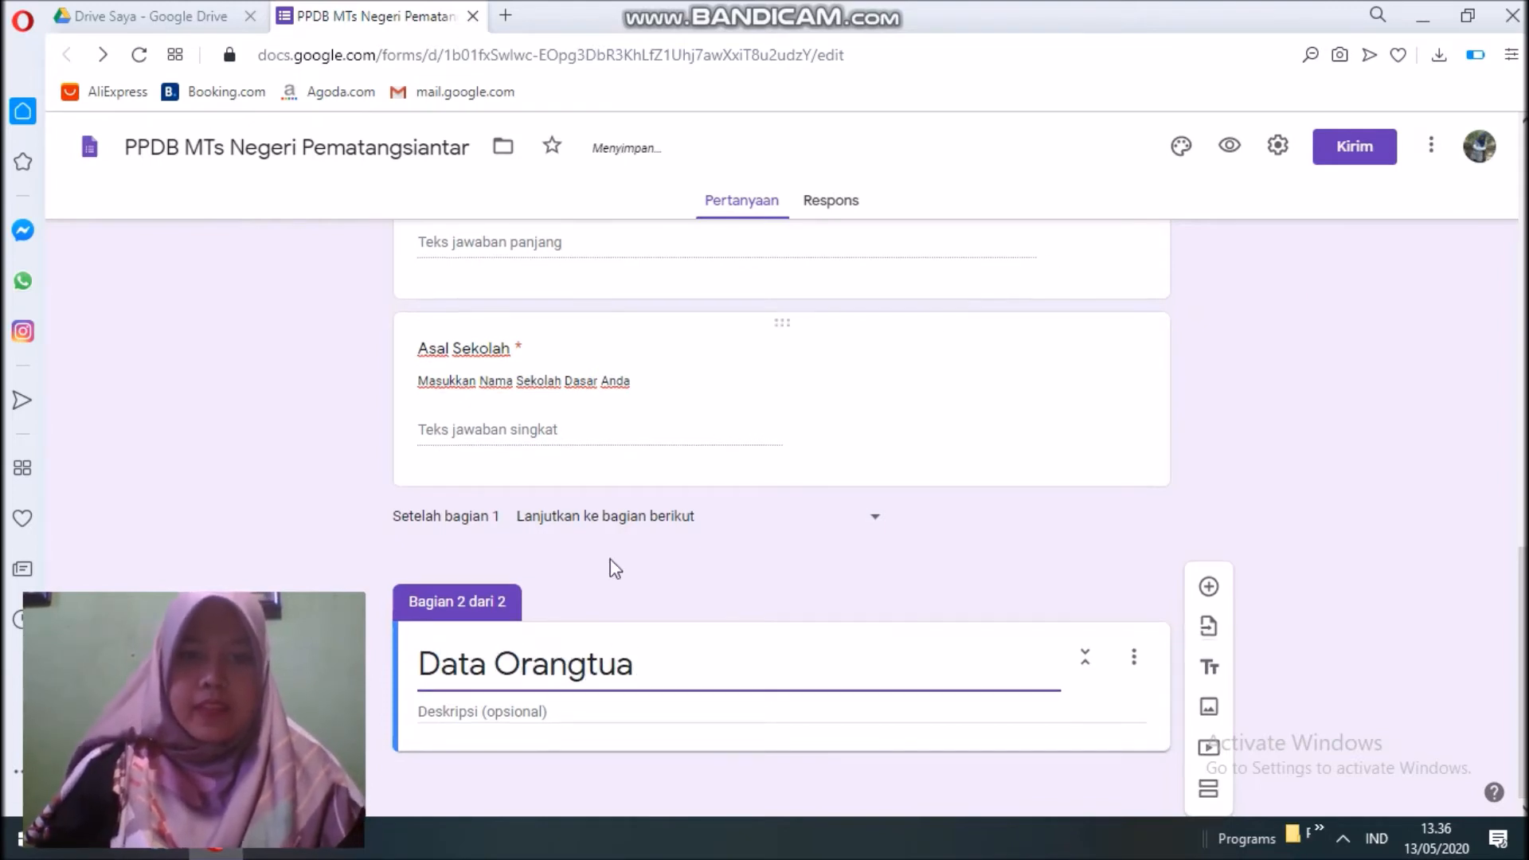
pyautogui.click(527, 704)
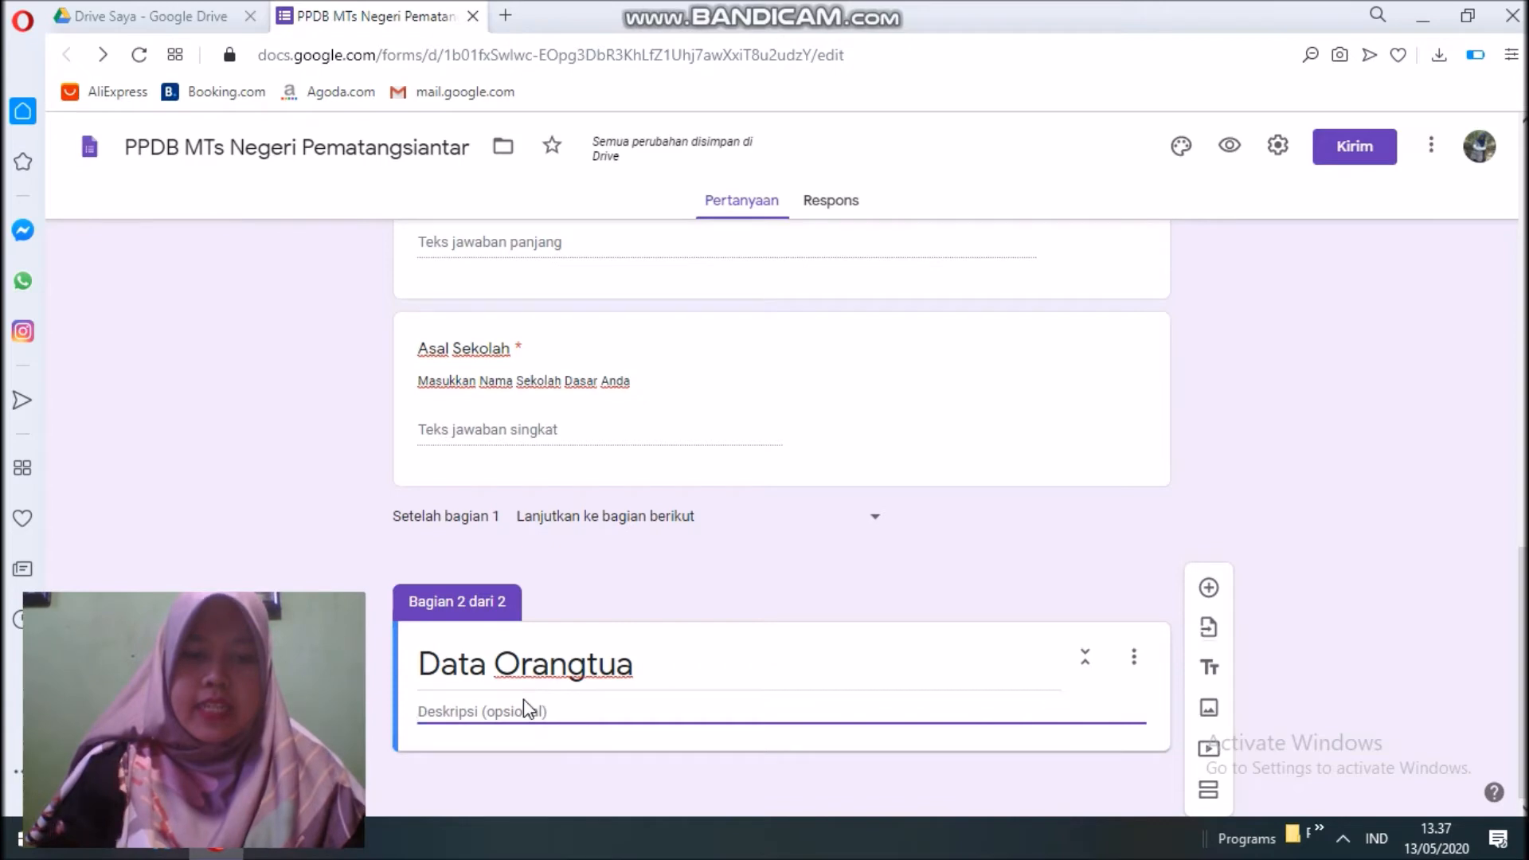
pyautogui.write('Silahkan masukkan data denga')
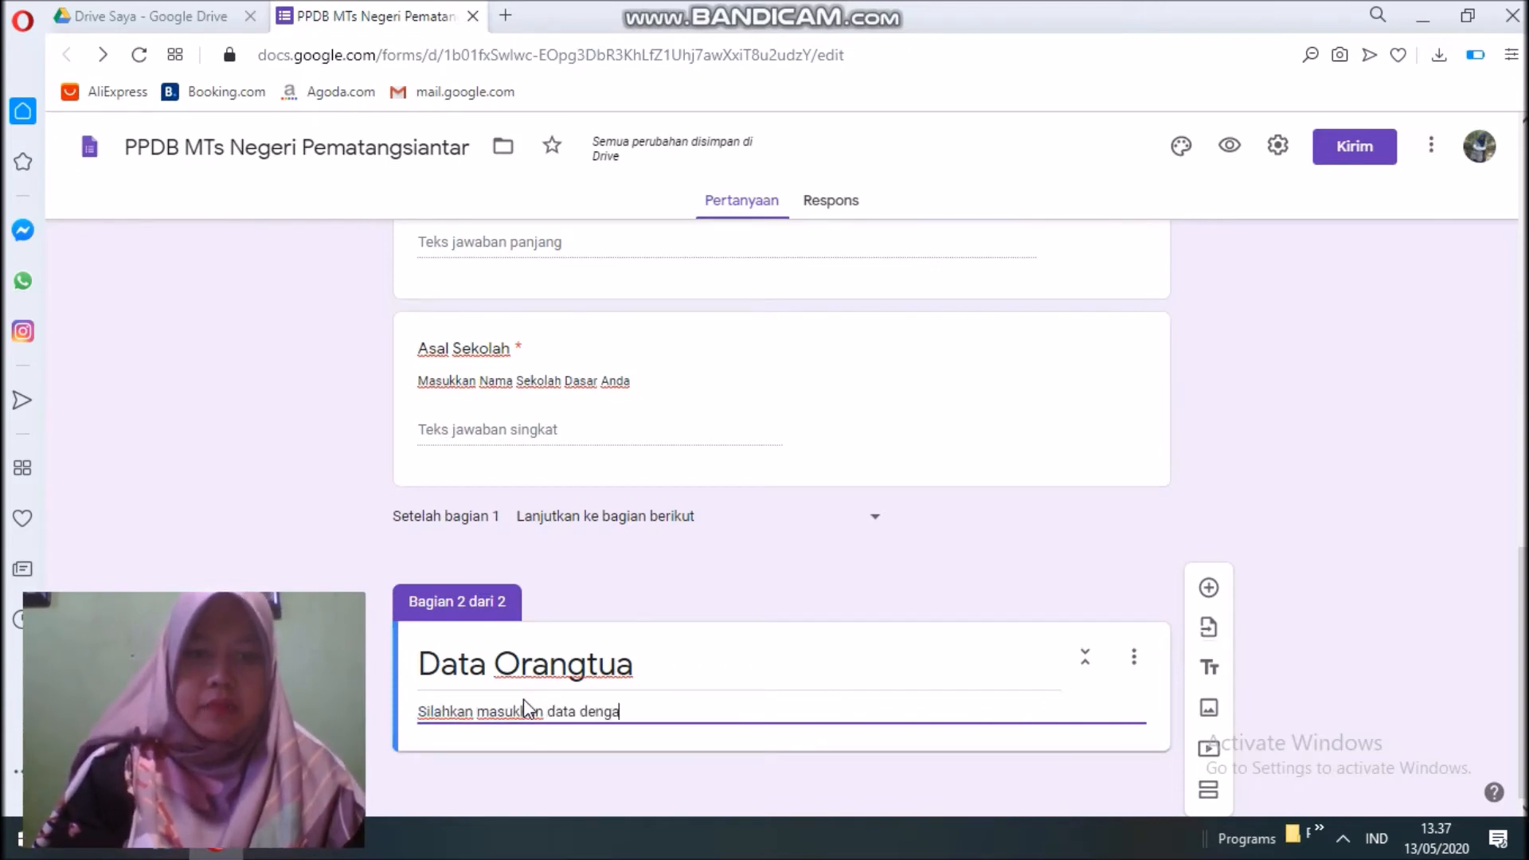
pyautogui.write('n benar')
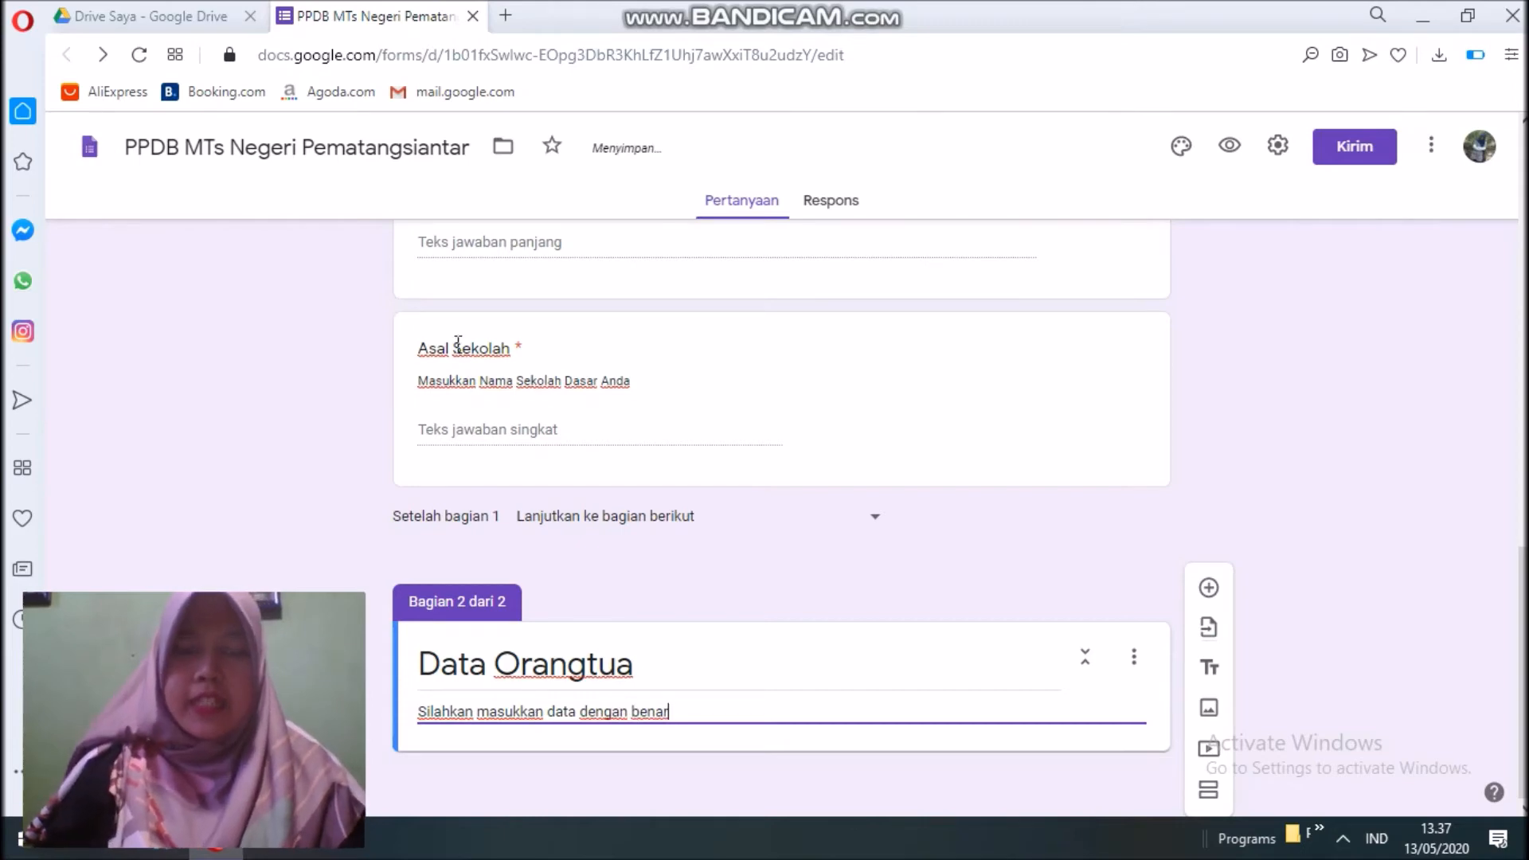
pyautogui.click(1209, 589)
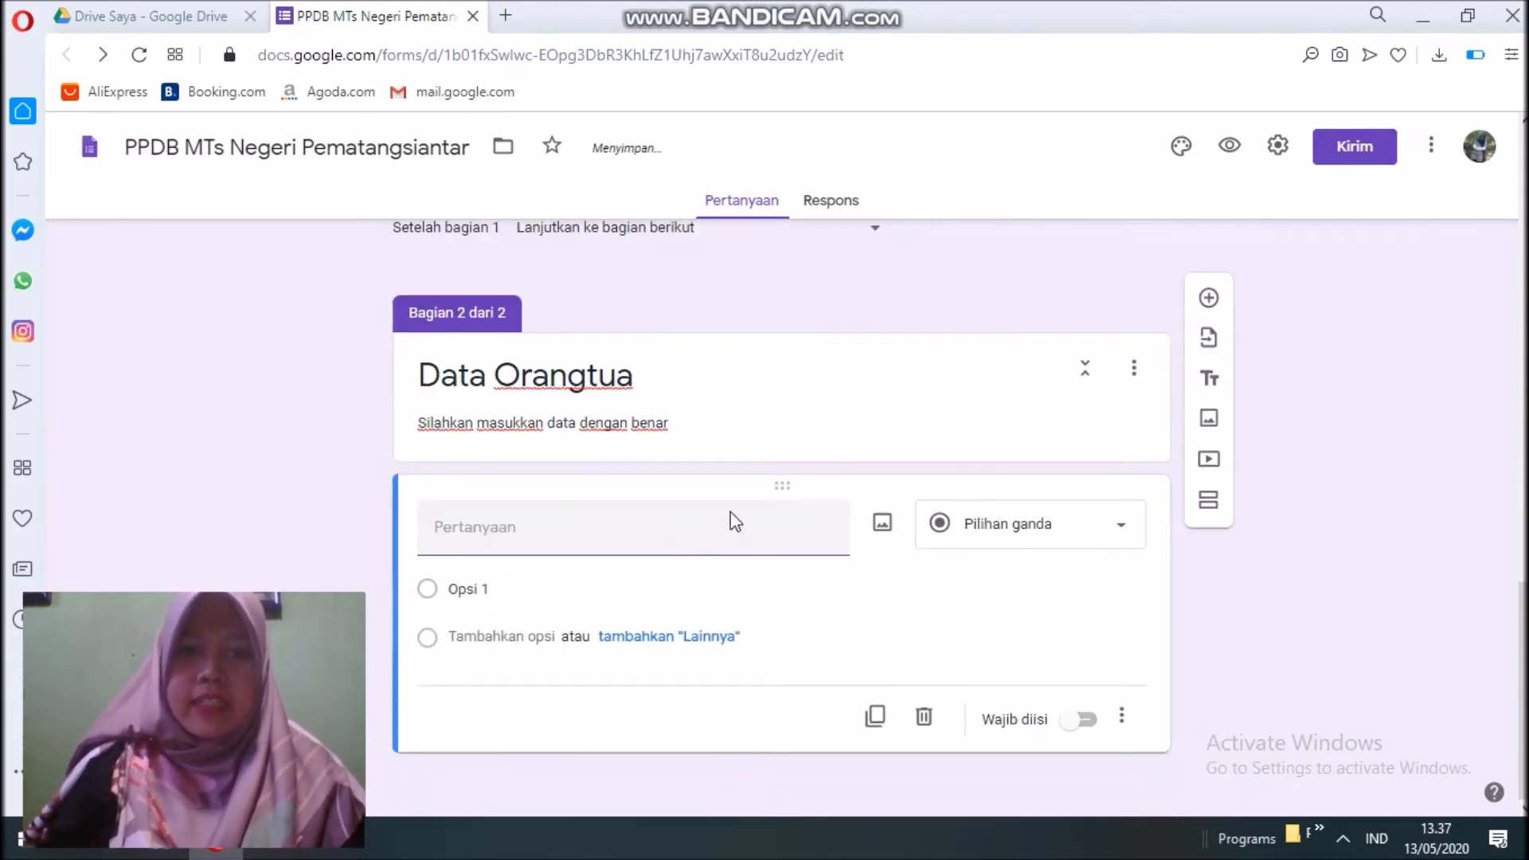
# Add required short-answer questions 'Nama Ayah' and 'Nama Ibu' to Data Orangtua.
pyautogui.write('Nama Ayah')
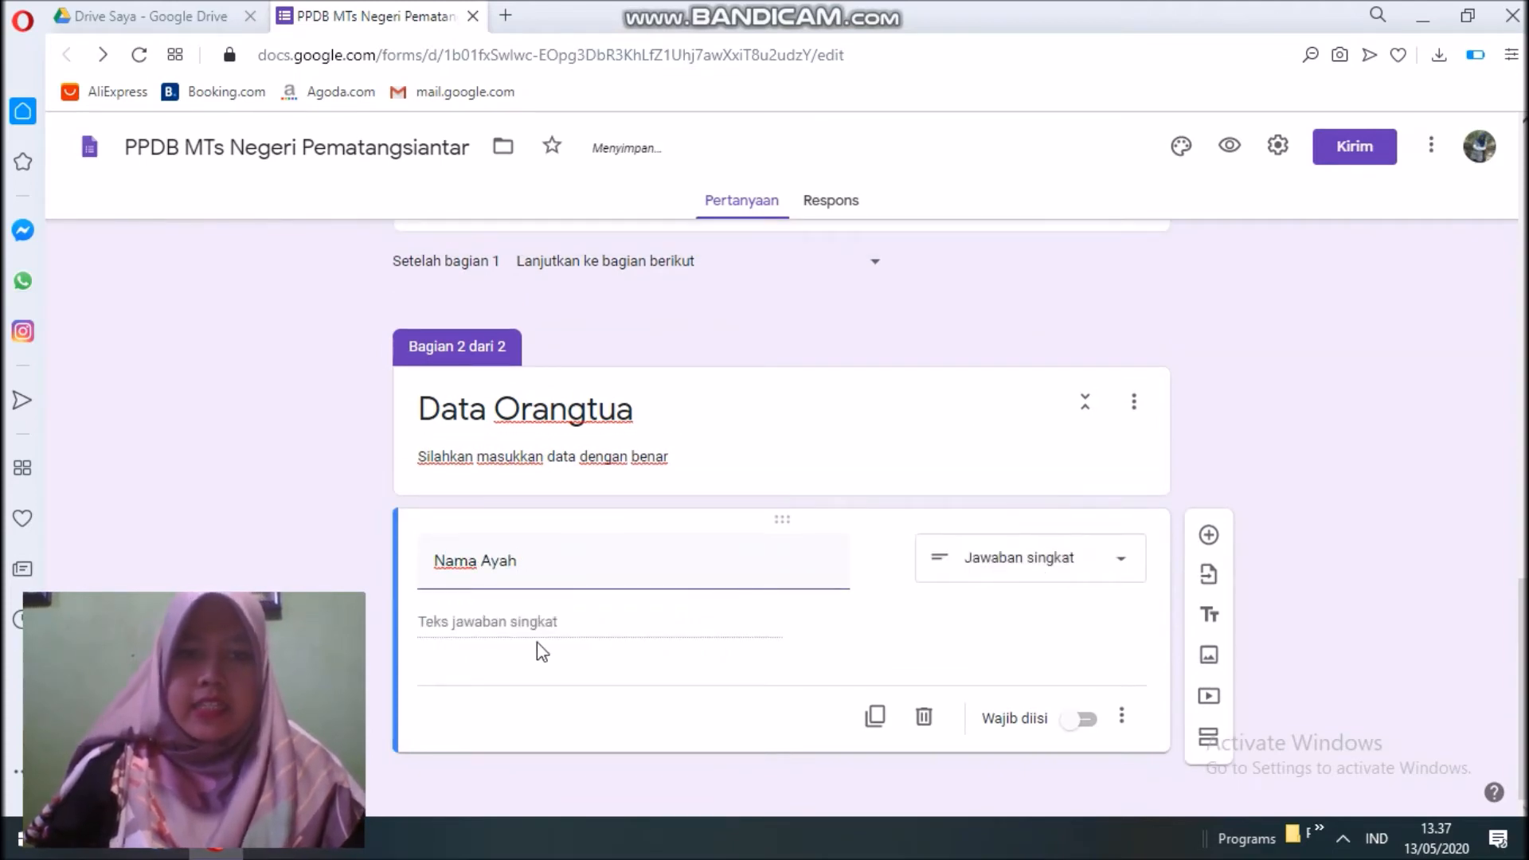
pyautogui.click(1082, 719)
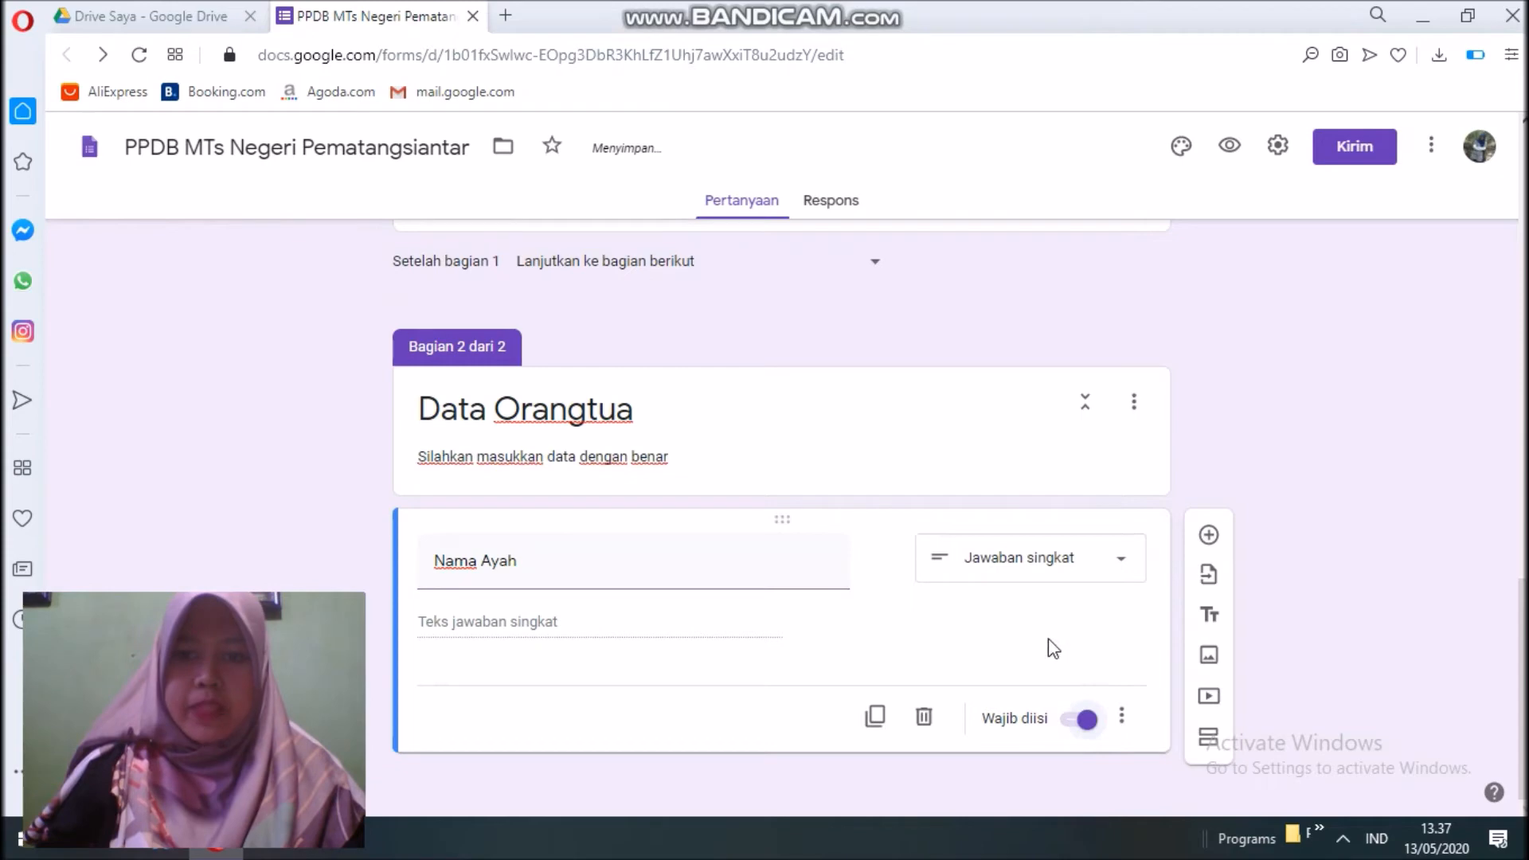
pyautogui.click(1209, 535)
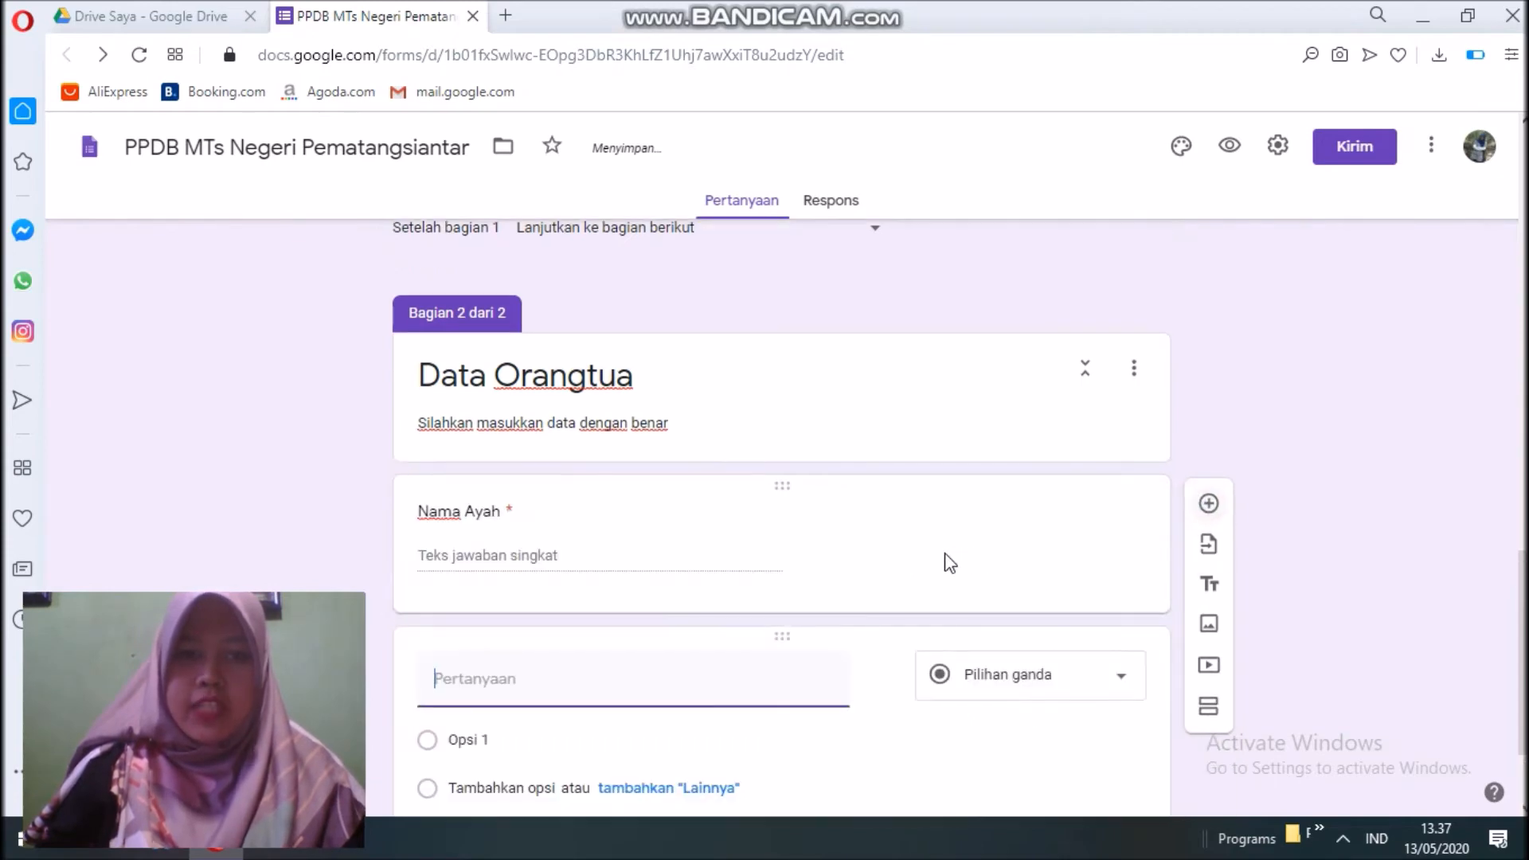
pyautogui.write('Nama Ibu')
pyautogui.click(1068, 677)
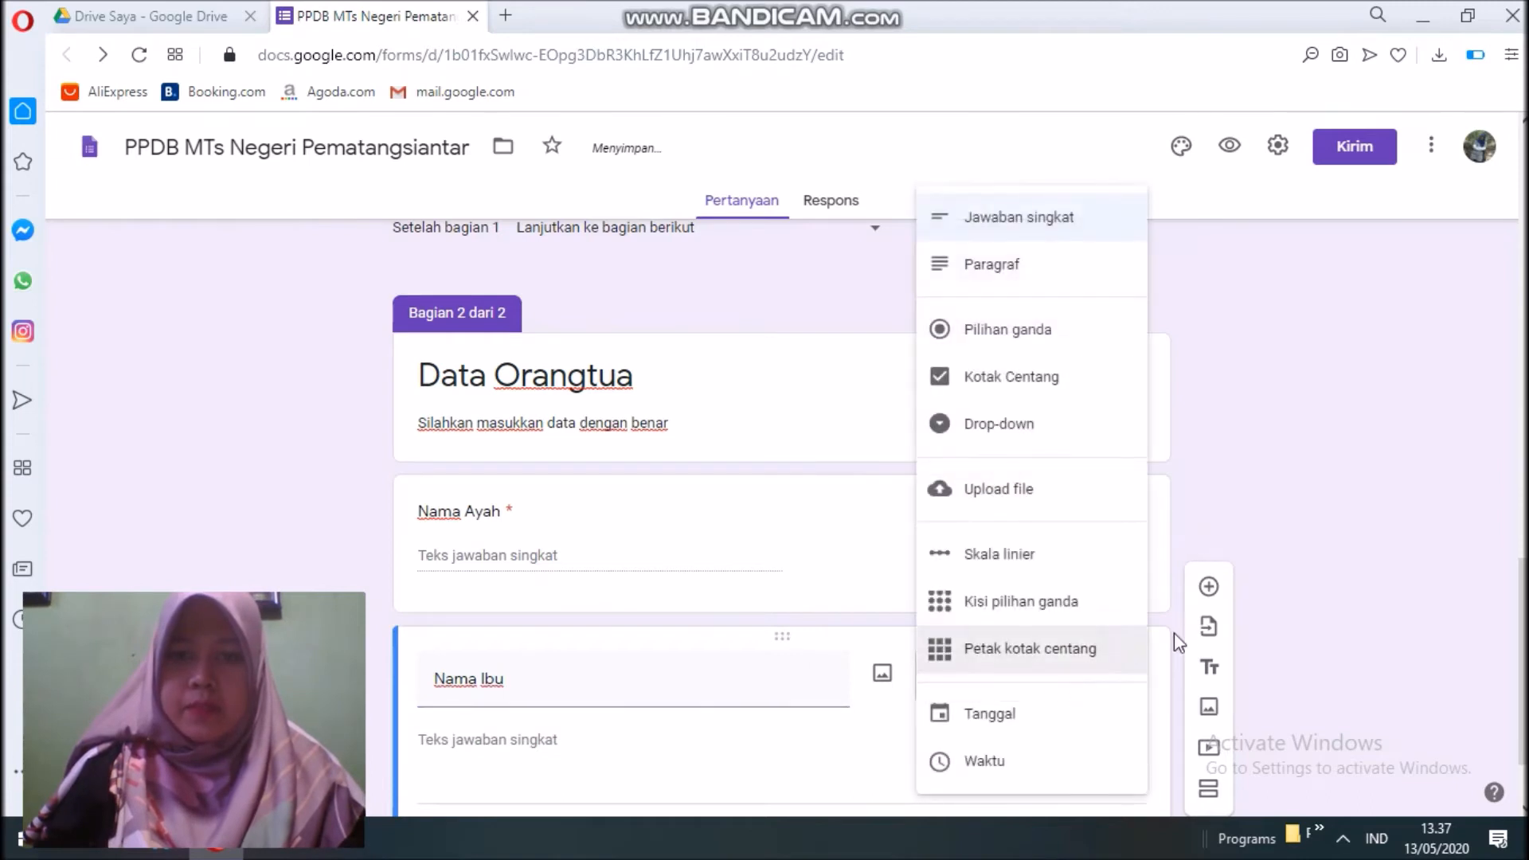
pyautogui.click(1044, 231)
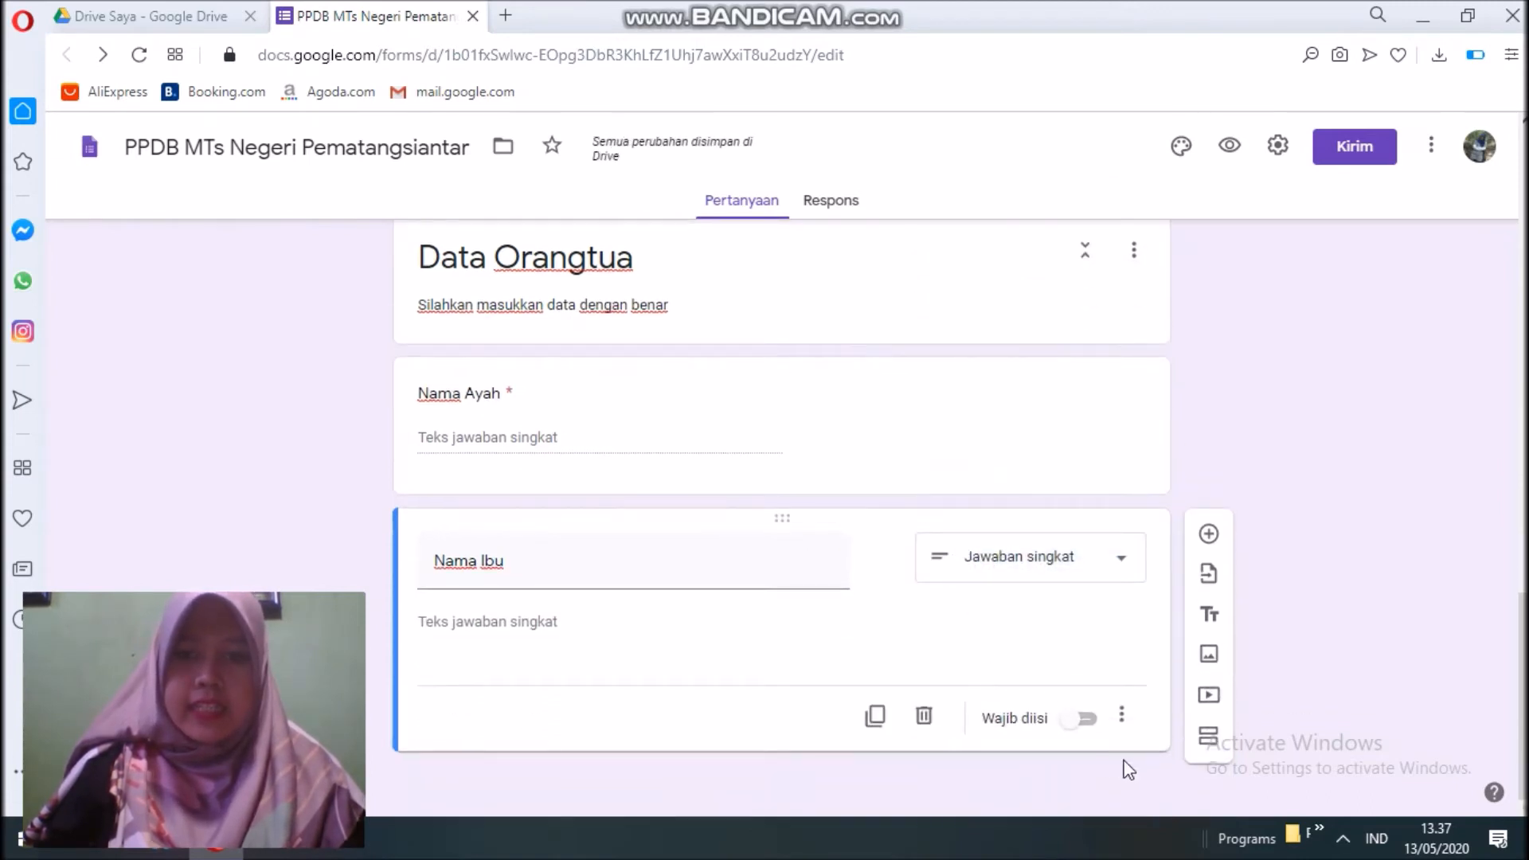
pyautogui.click(1085, 719)
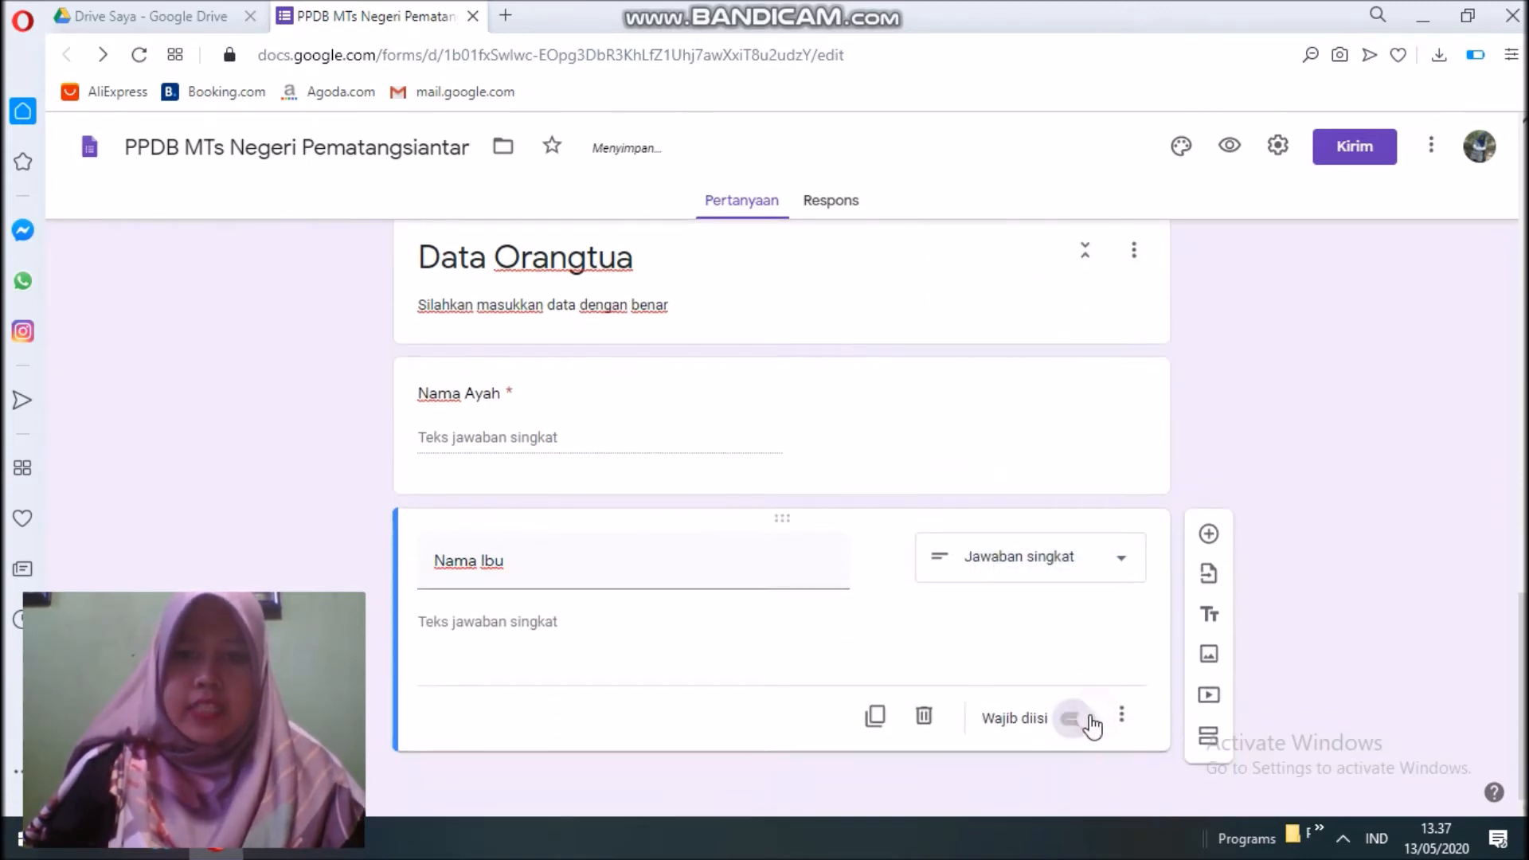
pyautogui.click(1209, 536)
# Add a required paragraph question 'Alamat Orangtua' and start another question below it.
pyautogui.write('Alamat O')
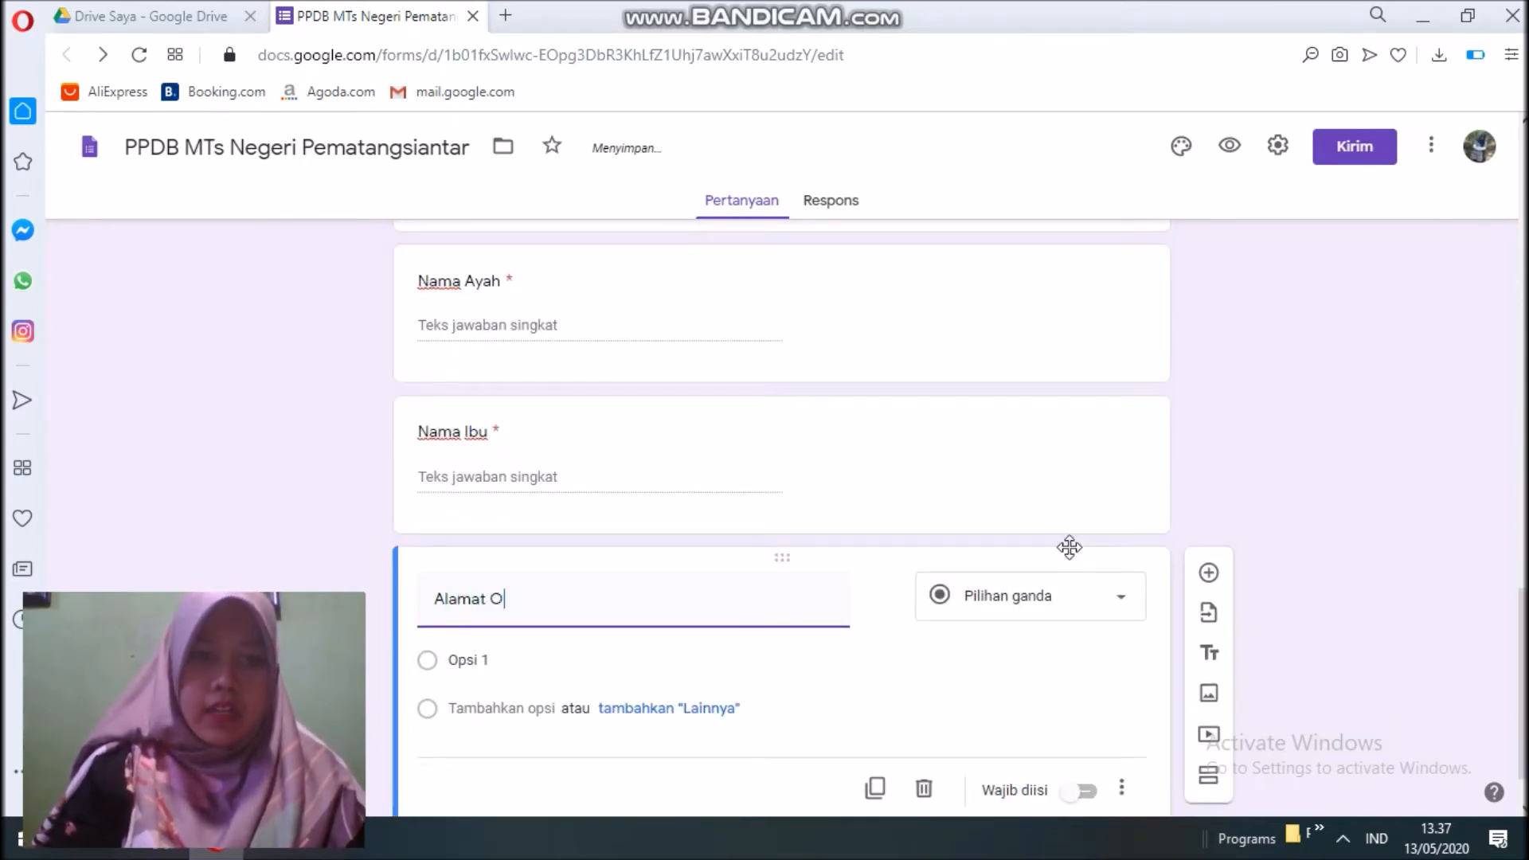
pyautogui.write('rangtua')
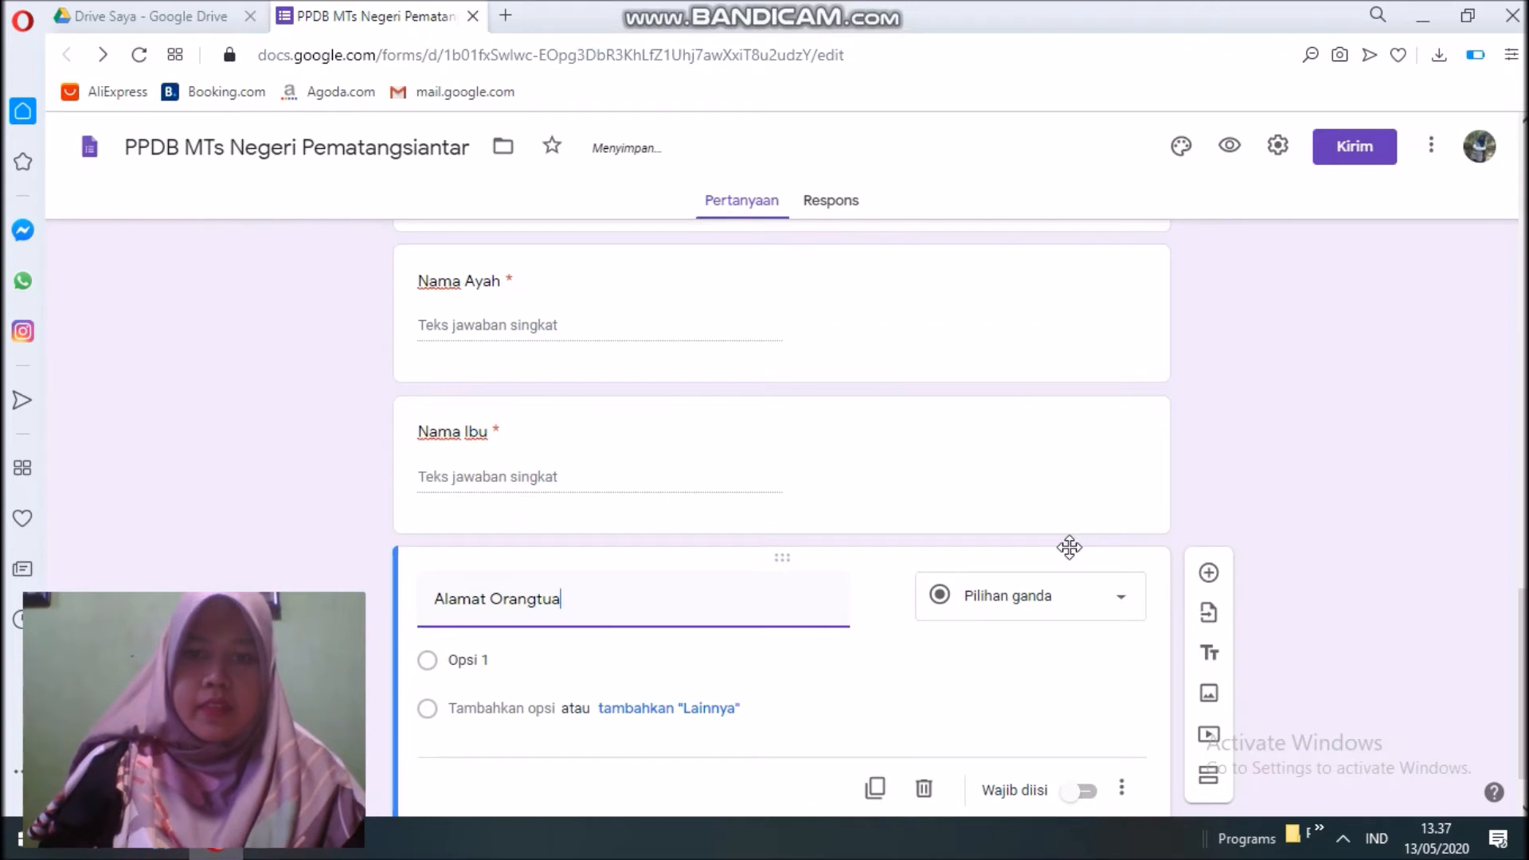
pyautogui.click(1048, 618)
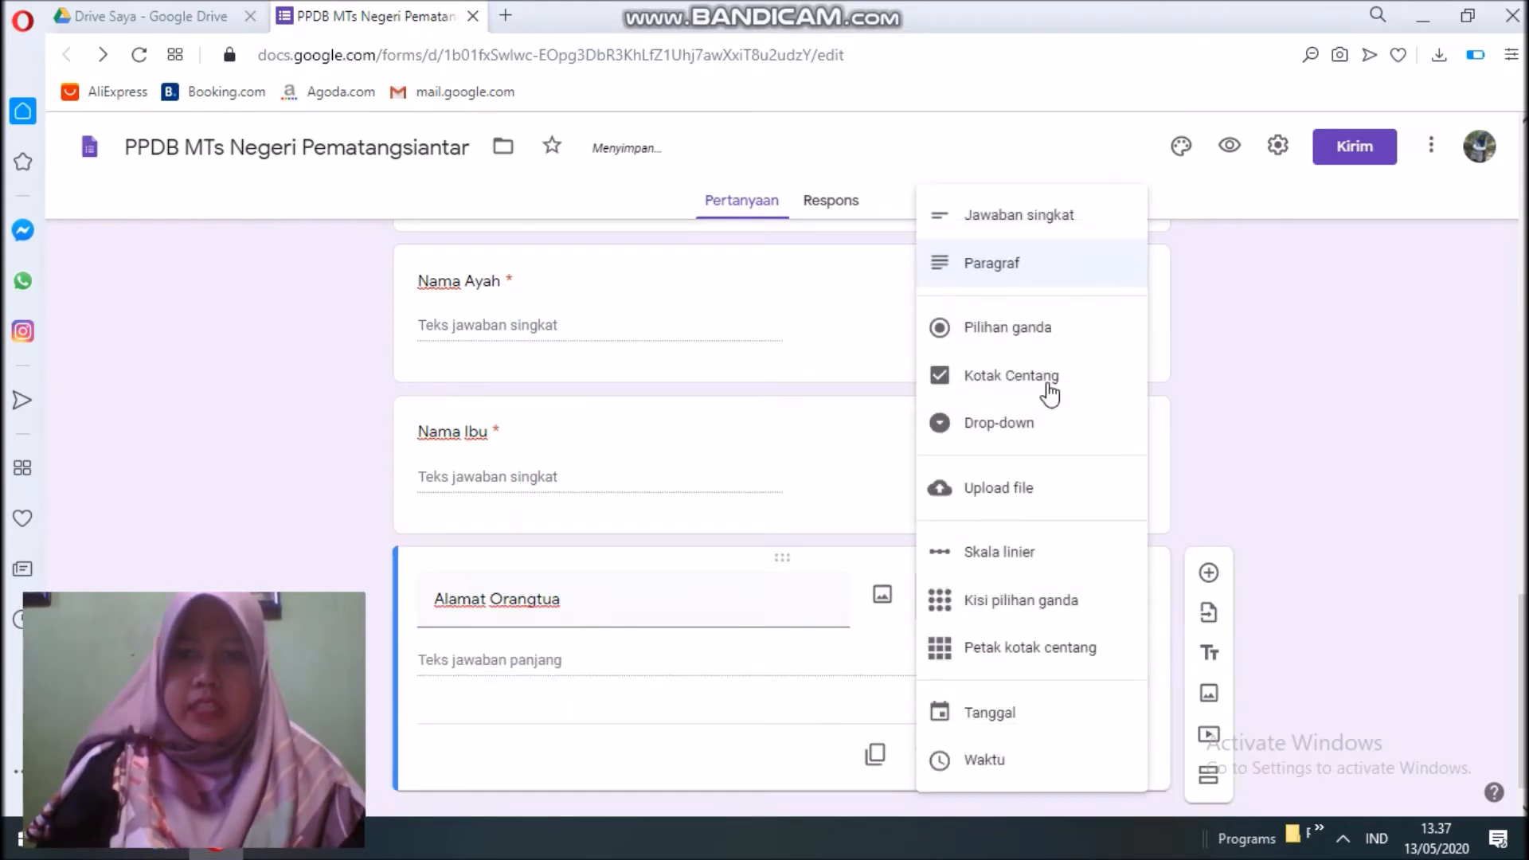
pyautogui.click(1042, 275)
pyautogui.click(1088, 758)
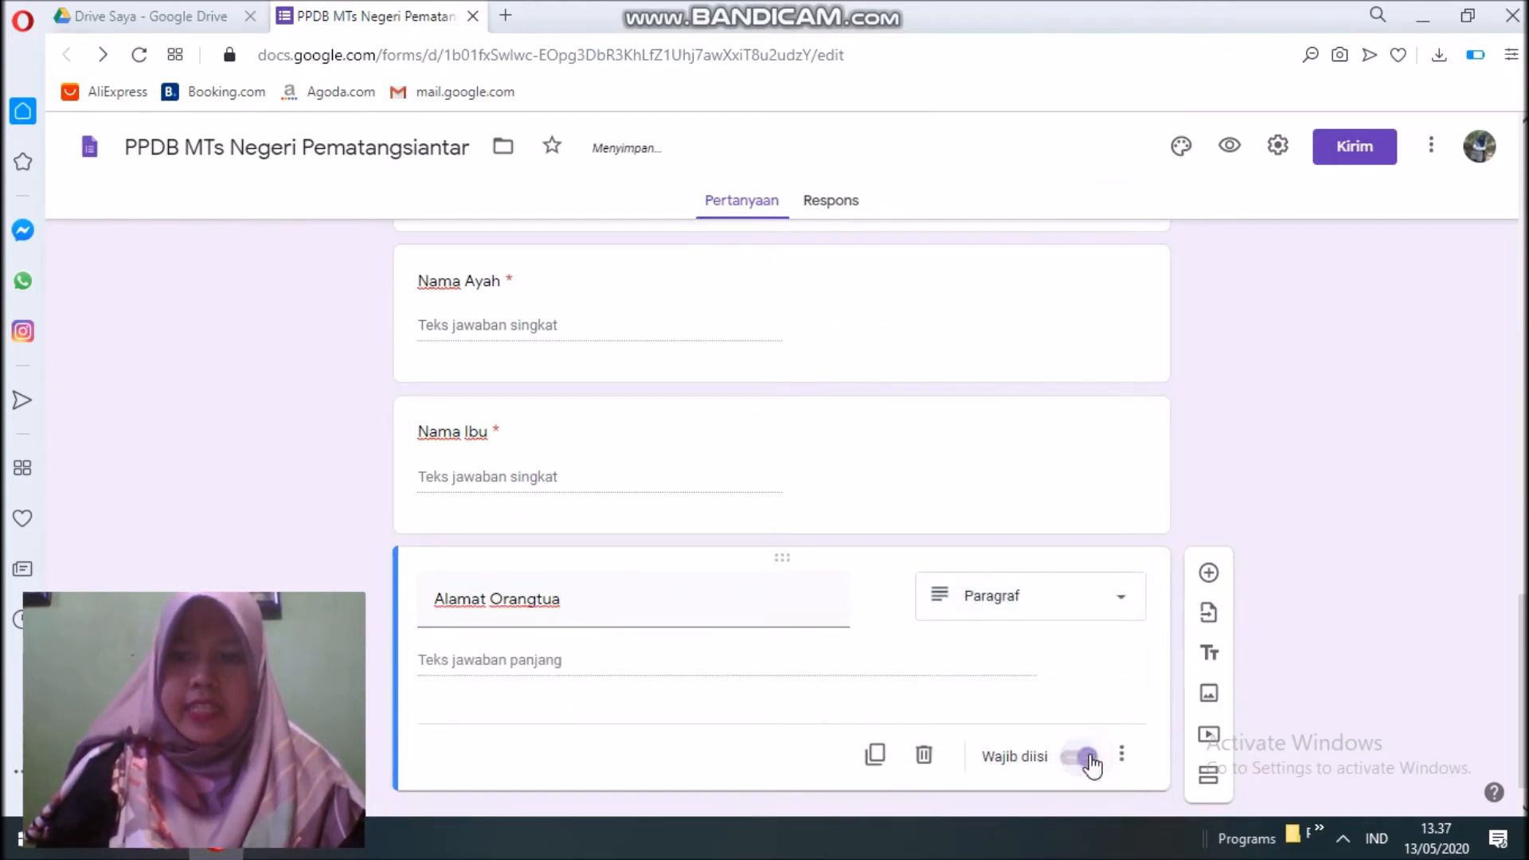
pyautogui.click(1206, 573)
# Title the question 'No. Handphone', make it required, and enable response validation.
pyautogui.write('No. Handphone')
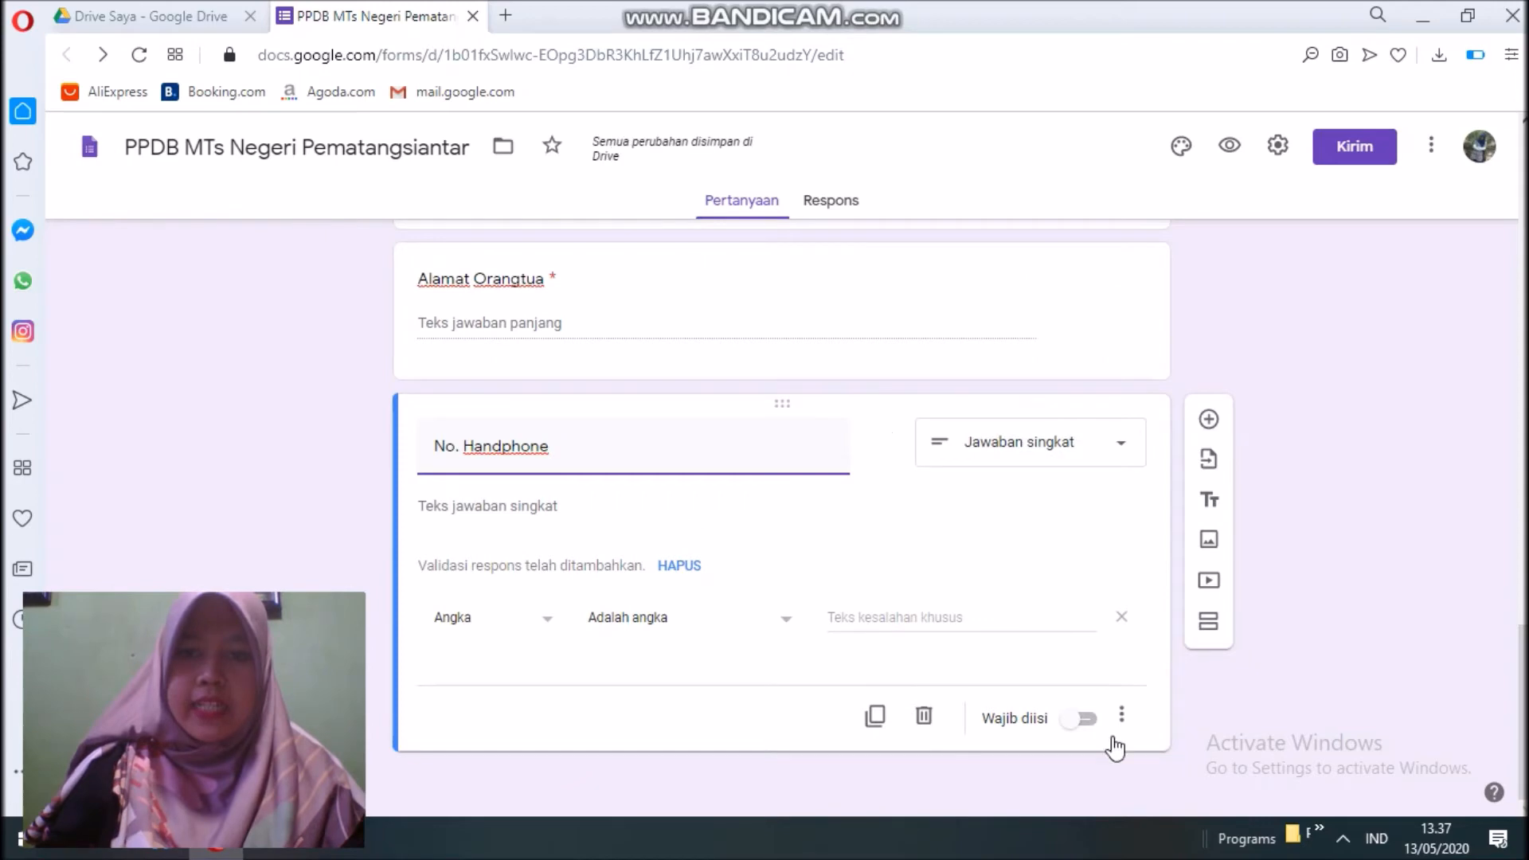
pyautogui.click(1088, 725)
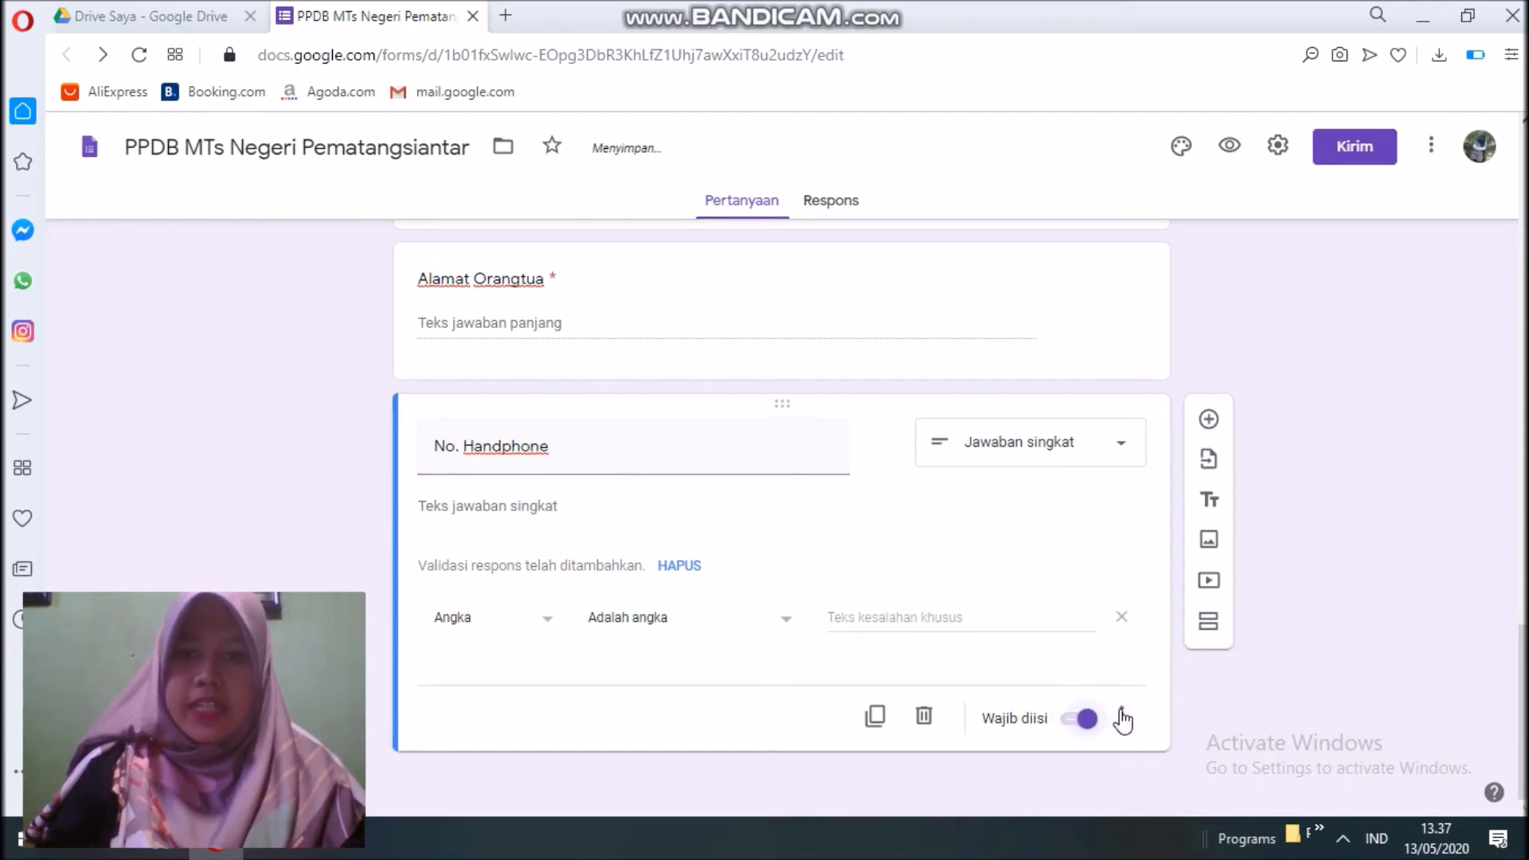
pyautogui.click(1122, 714)
pyautogui.click(1198, 769)
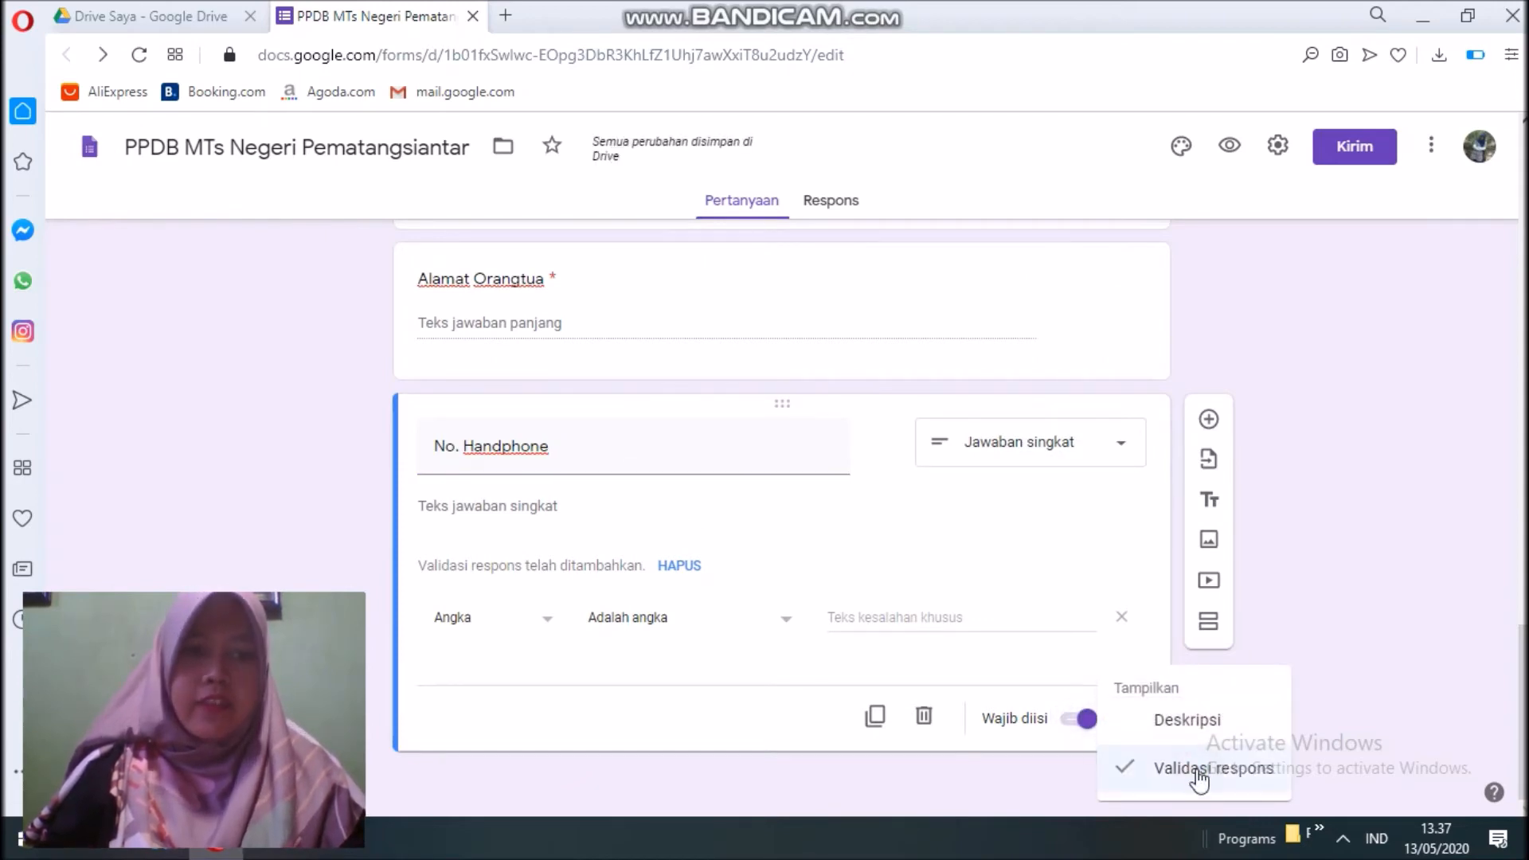
pyautogui.click(1136, 721)
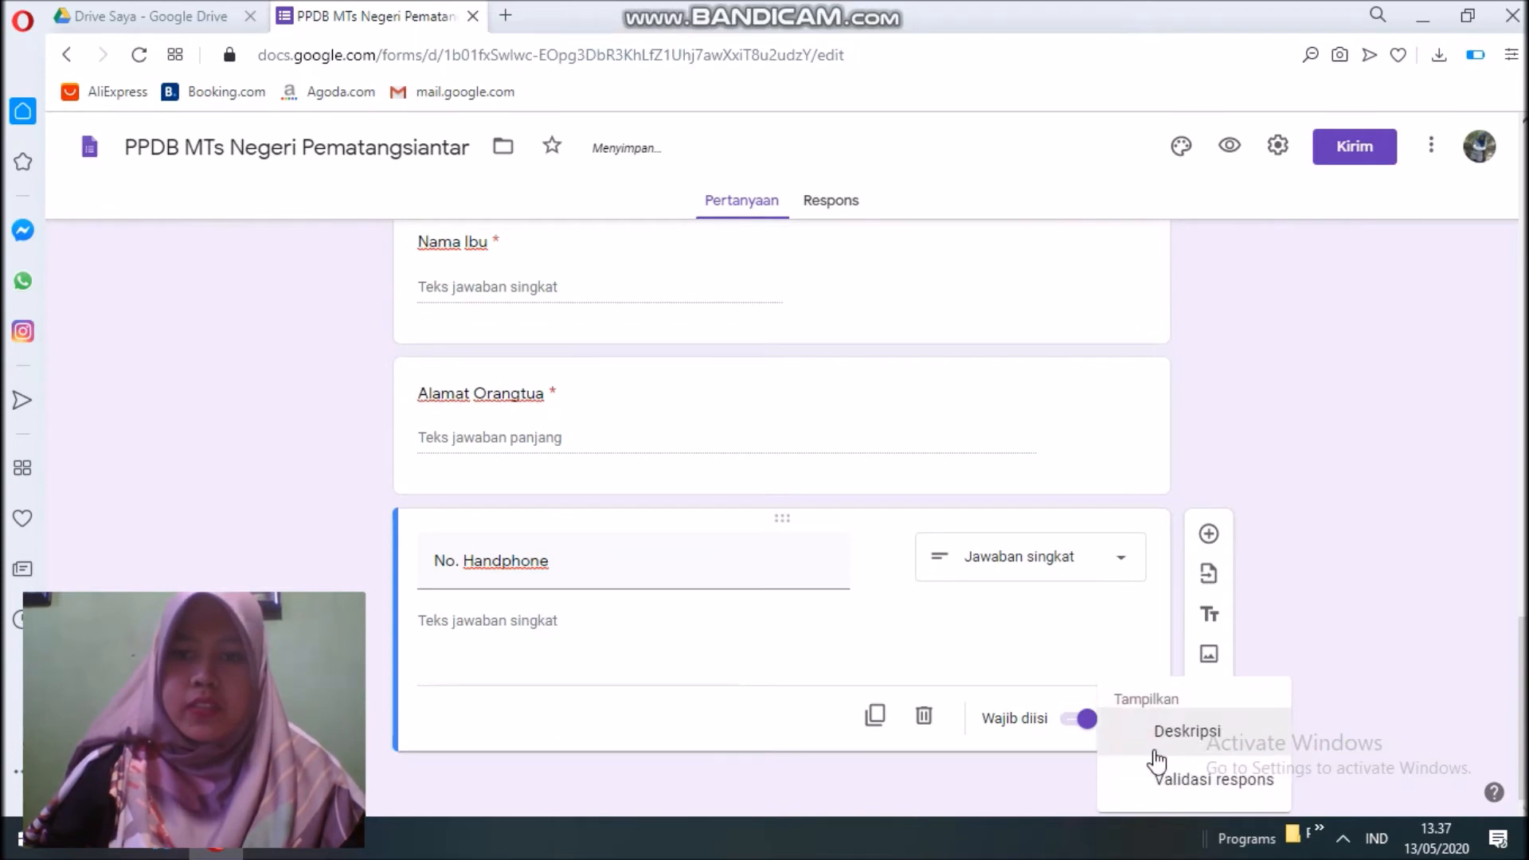
pyautogui.click(1163, 779)
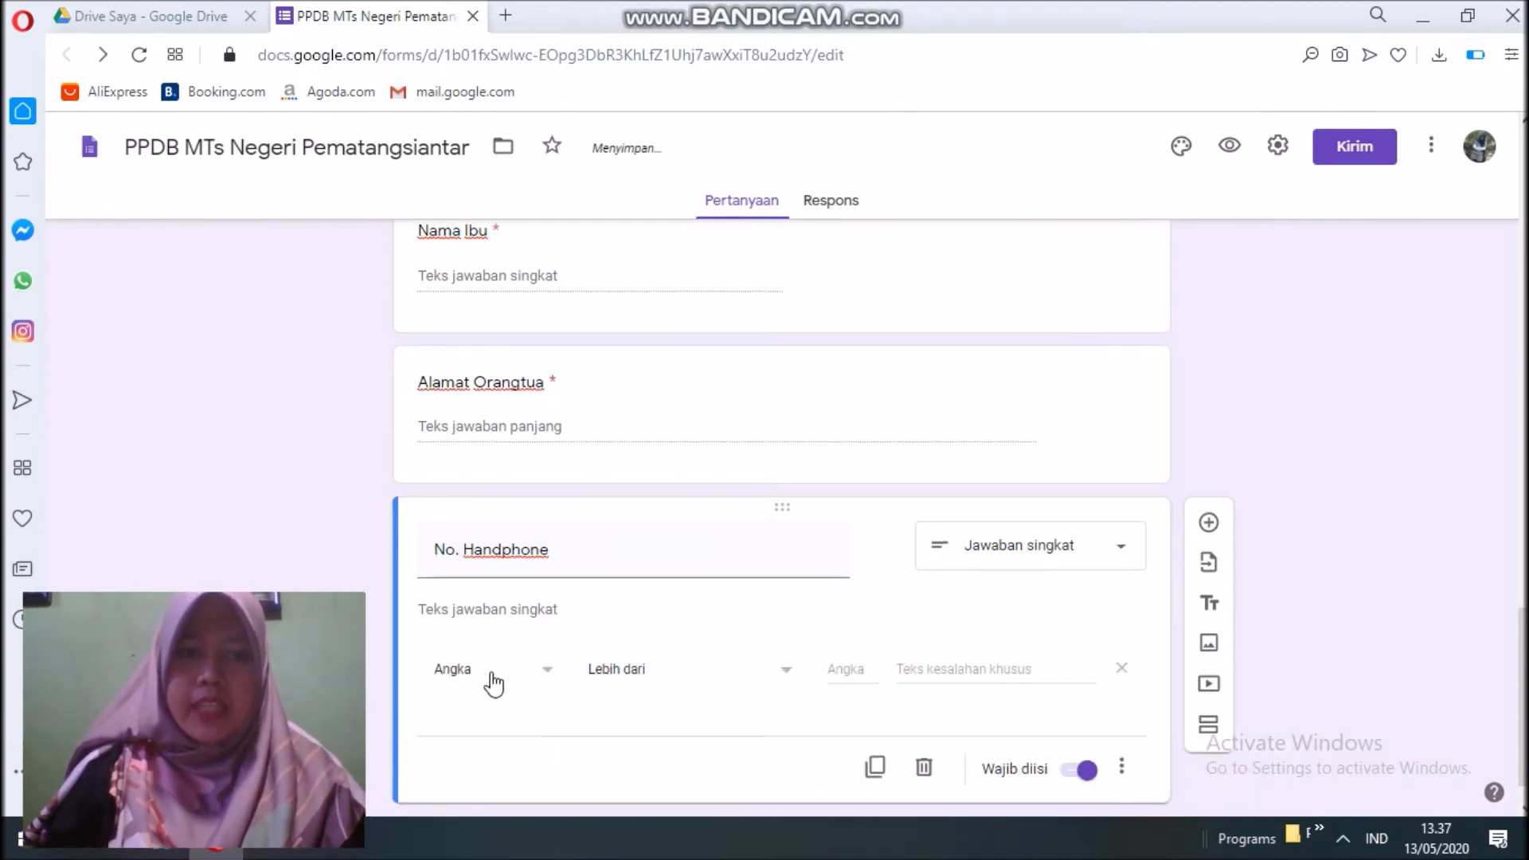
# Require a number answer, with error text 'Harap masukkan nomor HP yang aktif.'.
pyautogui.click(635, 679)
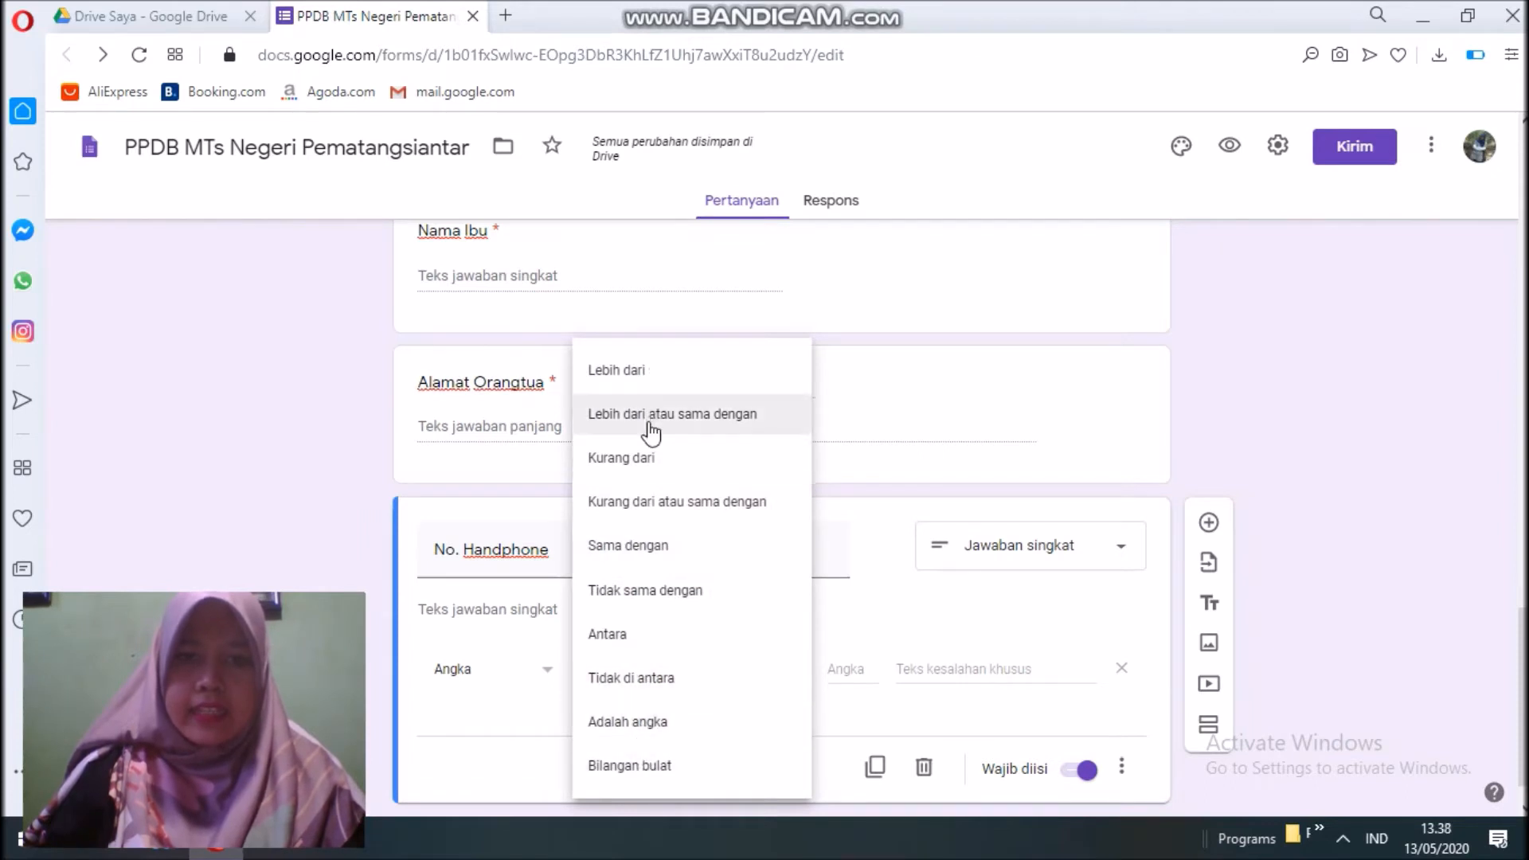
pyautogui.click(633, 721)
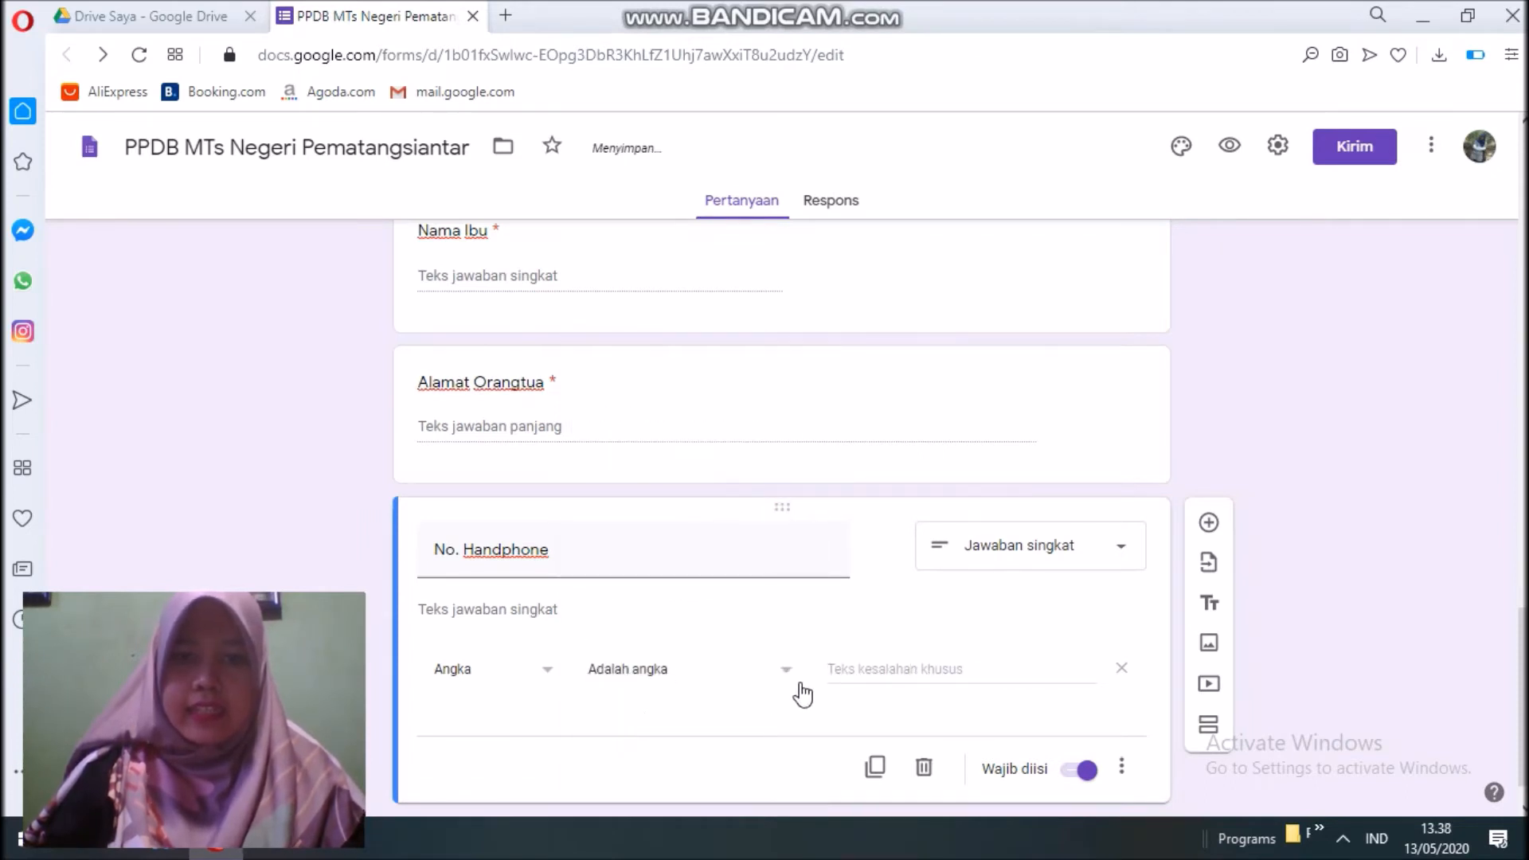
pyautogui.click(829, 666)
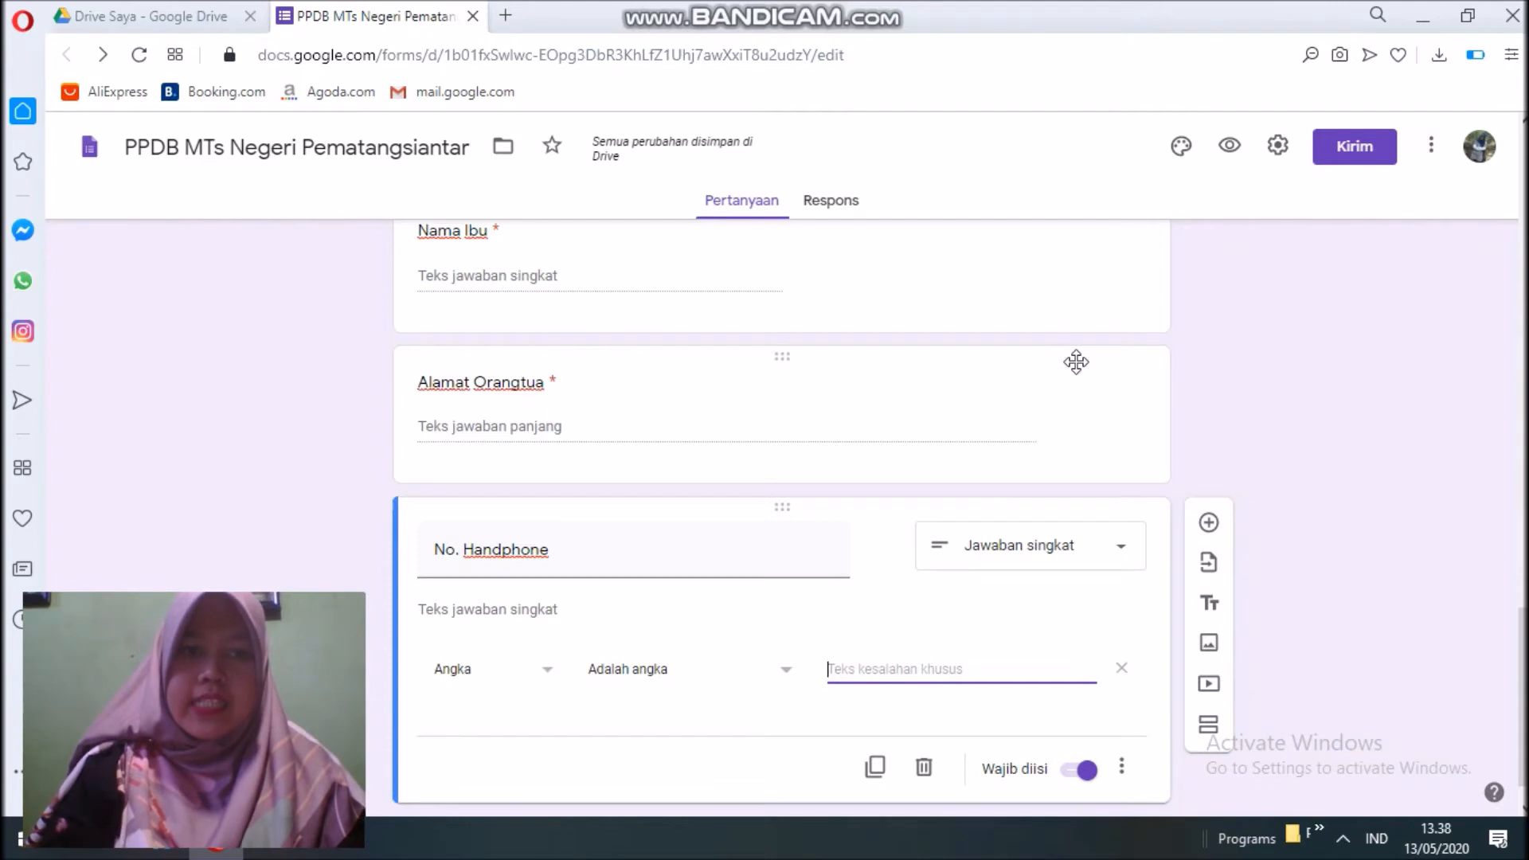
pyautogui.write('Hara')
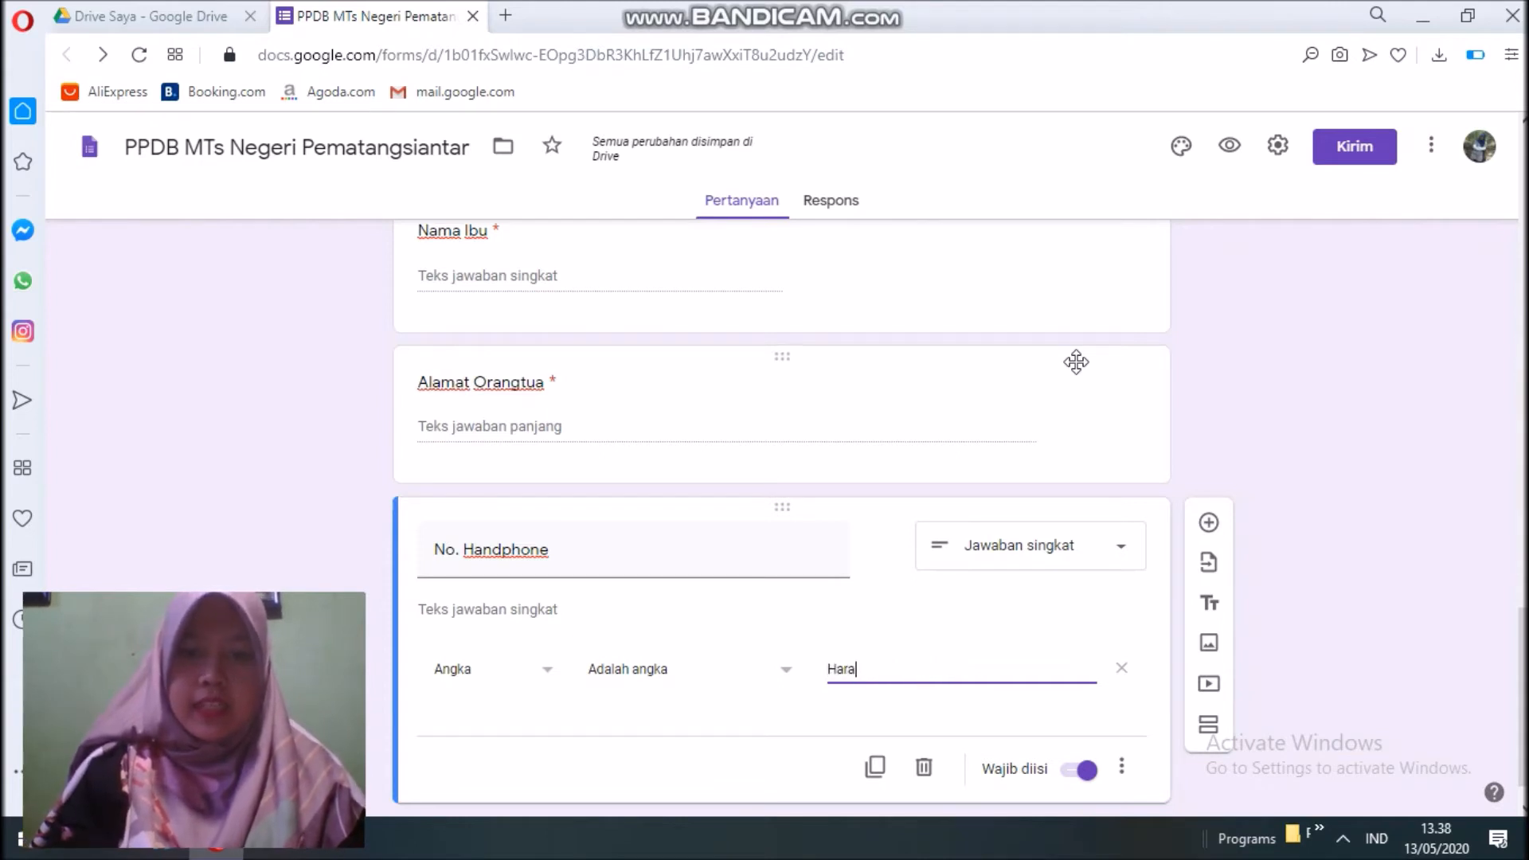
pyautogui.write('p asuk')
pyautogui.press('BackSpace')
pyautogui.write('asukkan')
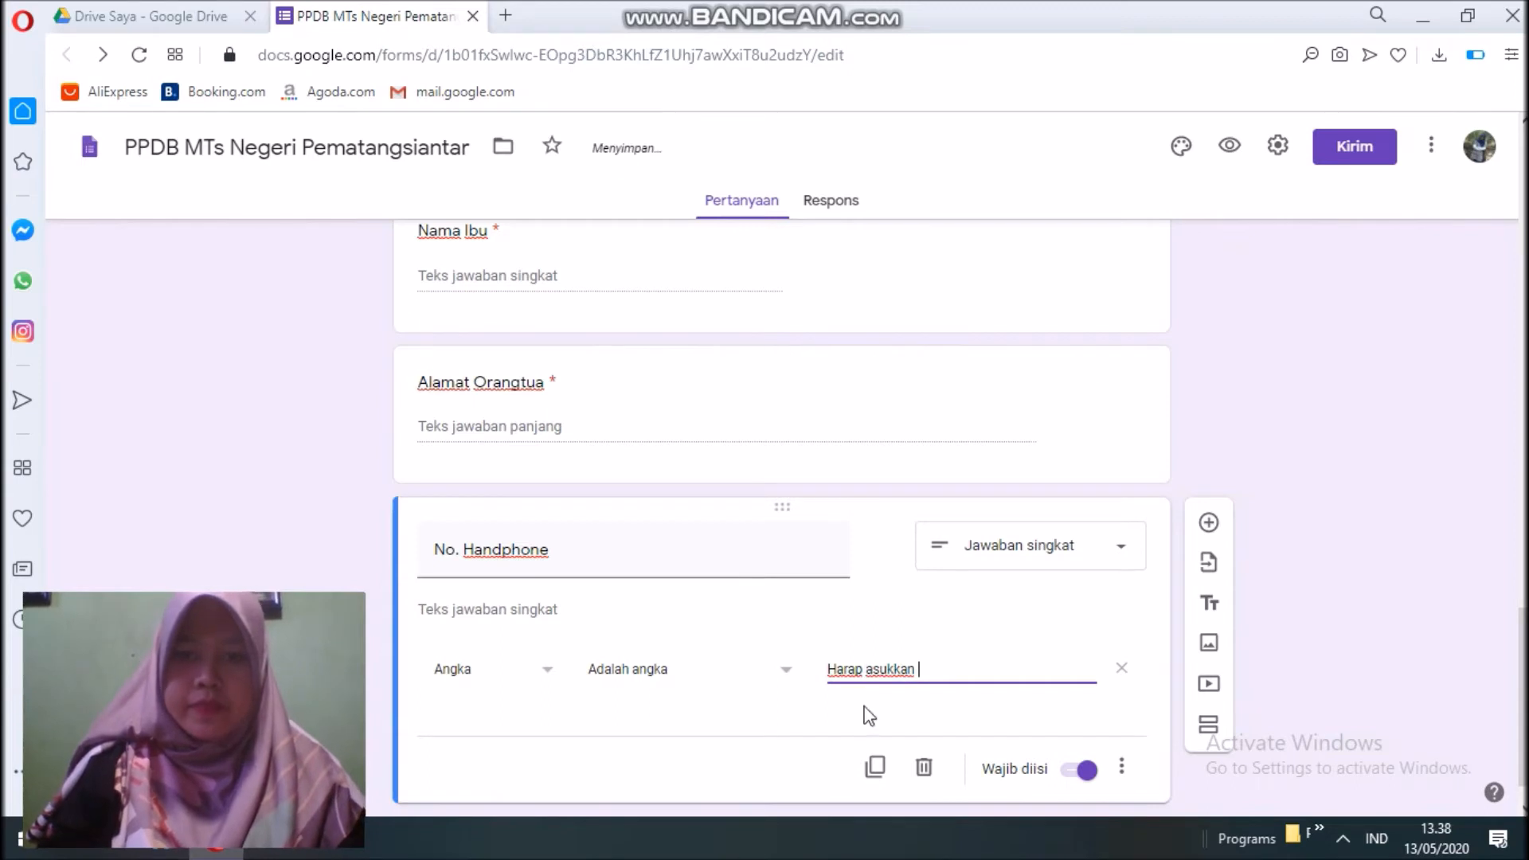
pyautogui.click(865, 669)
pyautogui.write('m')
pyautogui.click(940, 671)
pyautogui.write('nomor')
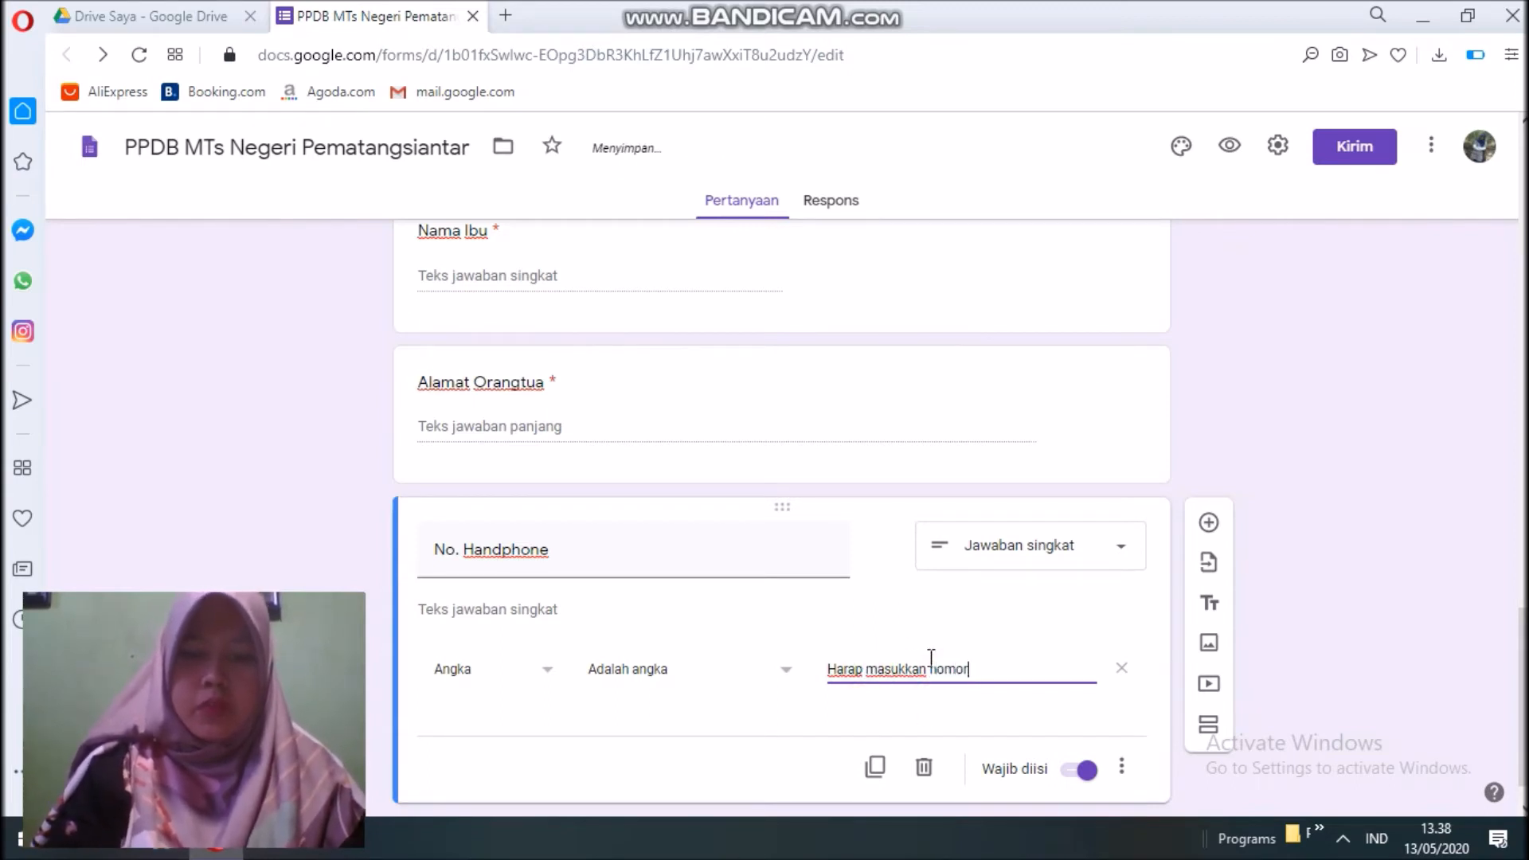
pyautogui.write(' HP yang aktif.')
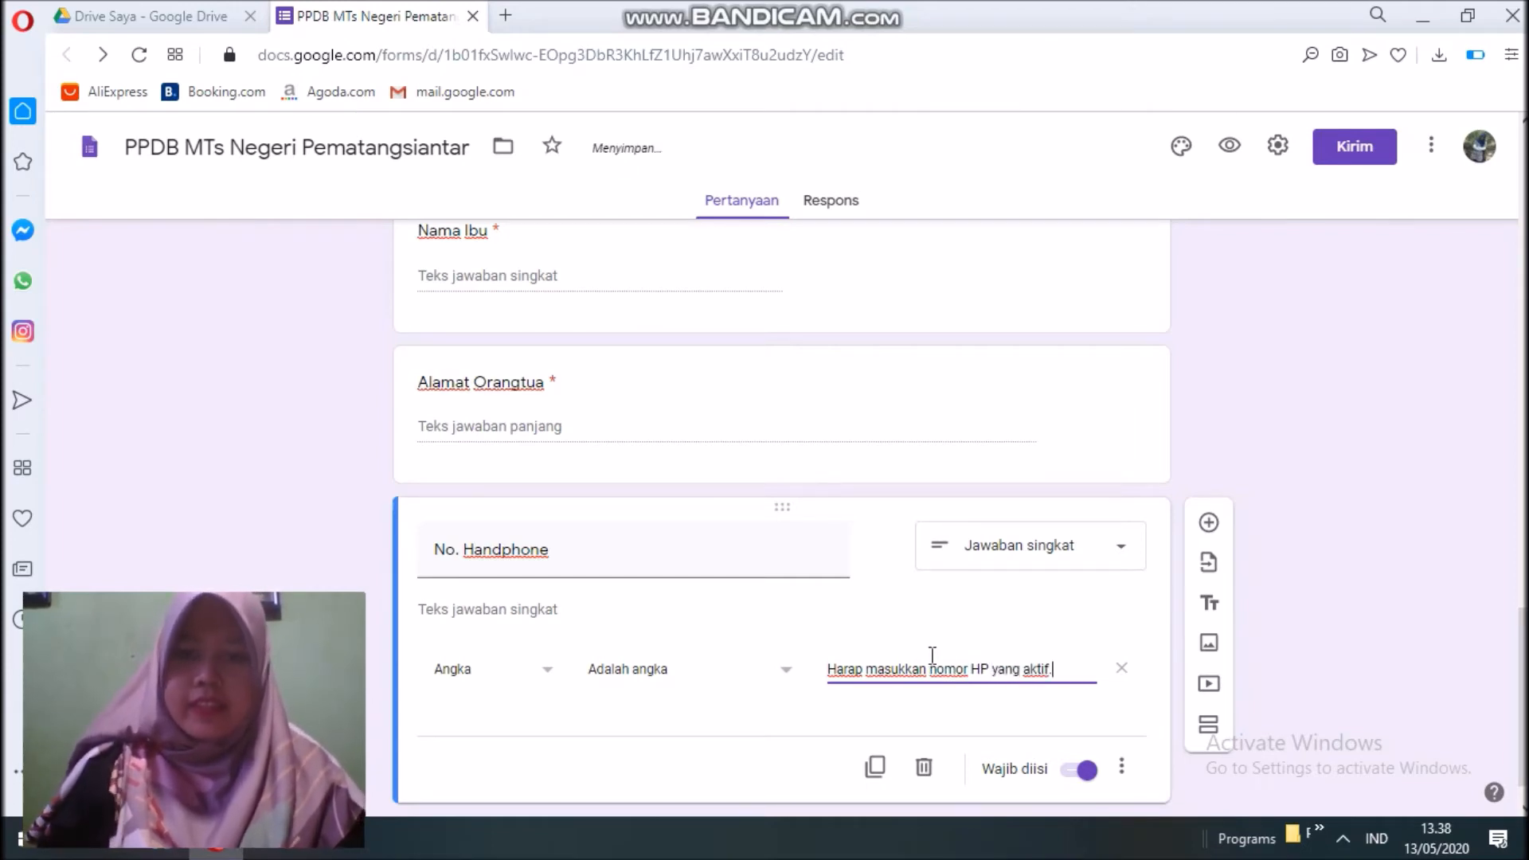
pyautogui.scroll(3, 969, 602)
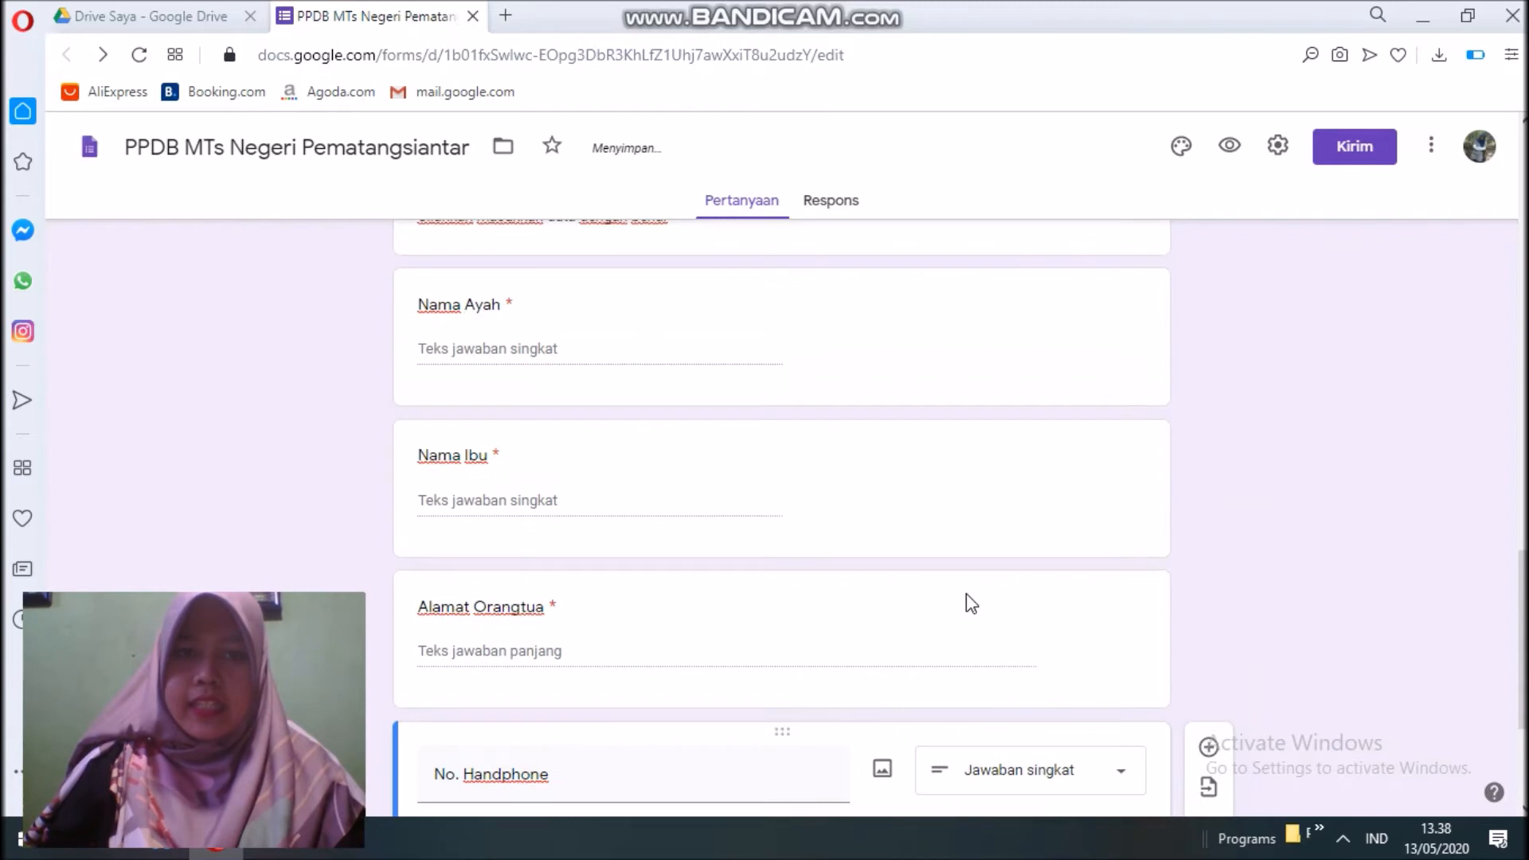
pyautogui.scroll(3, 967, 594)
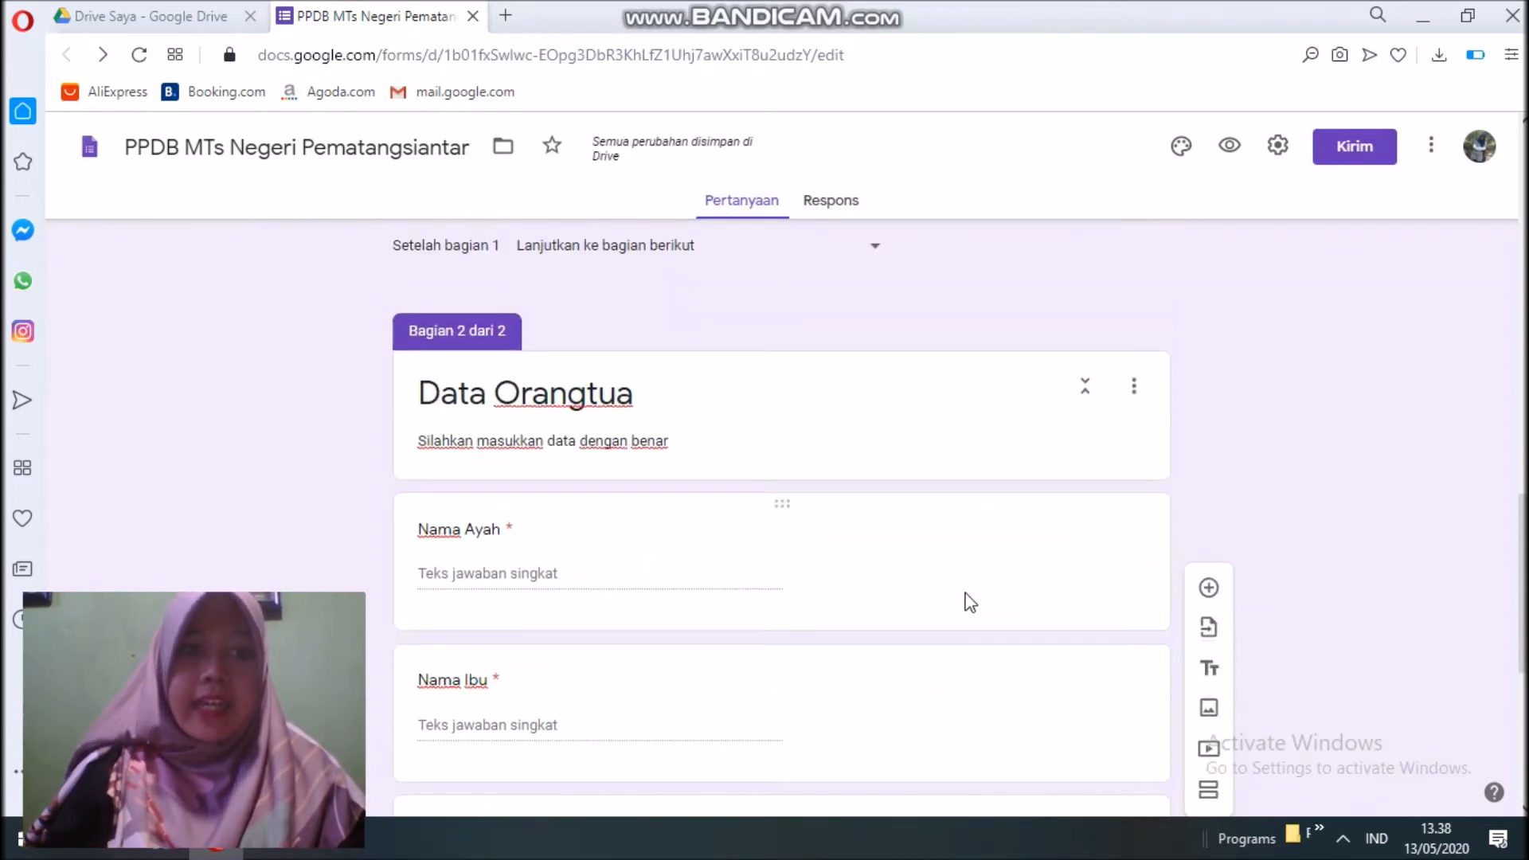
pyautogui.scroll(-5, 969, 590)
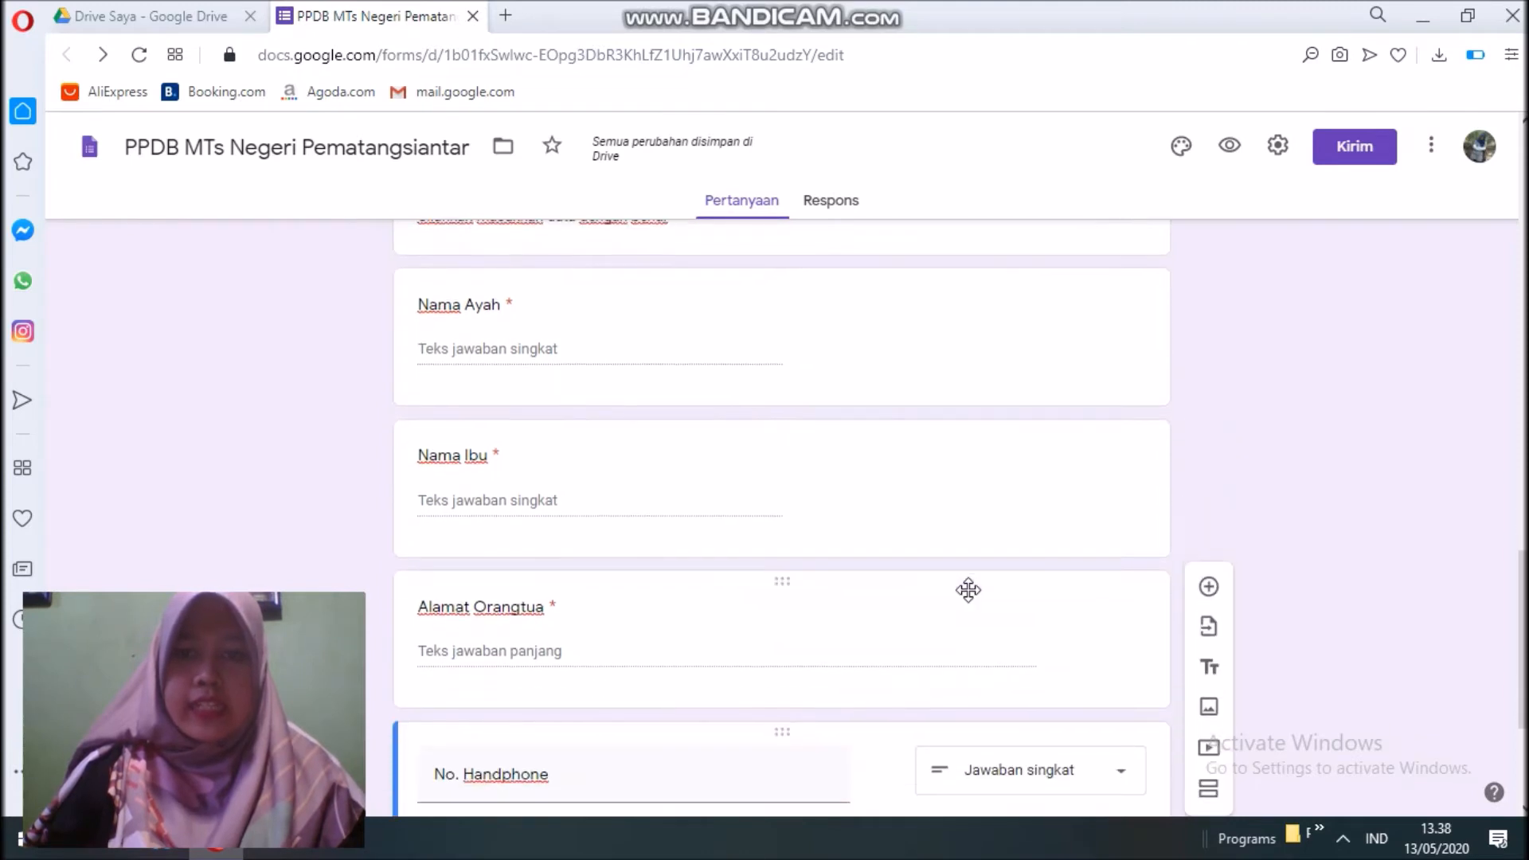
pyautogui.scroll(-2, 969, 590)
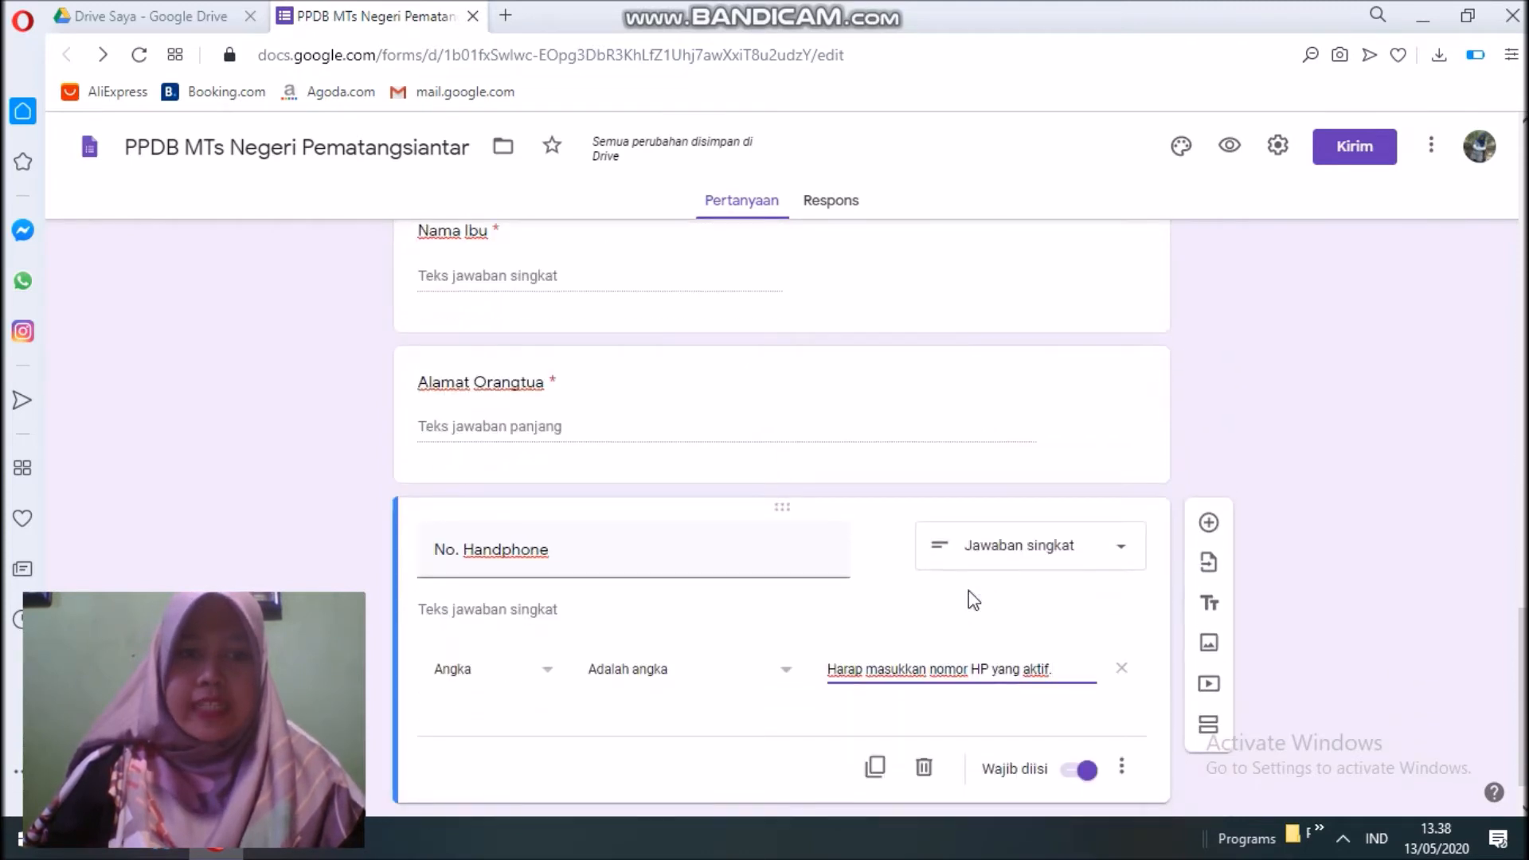
# Add a new section titled 'Berkas Pendukung' after No. Handphone.
pyautogui.click(1208, 728)
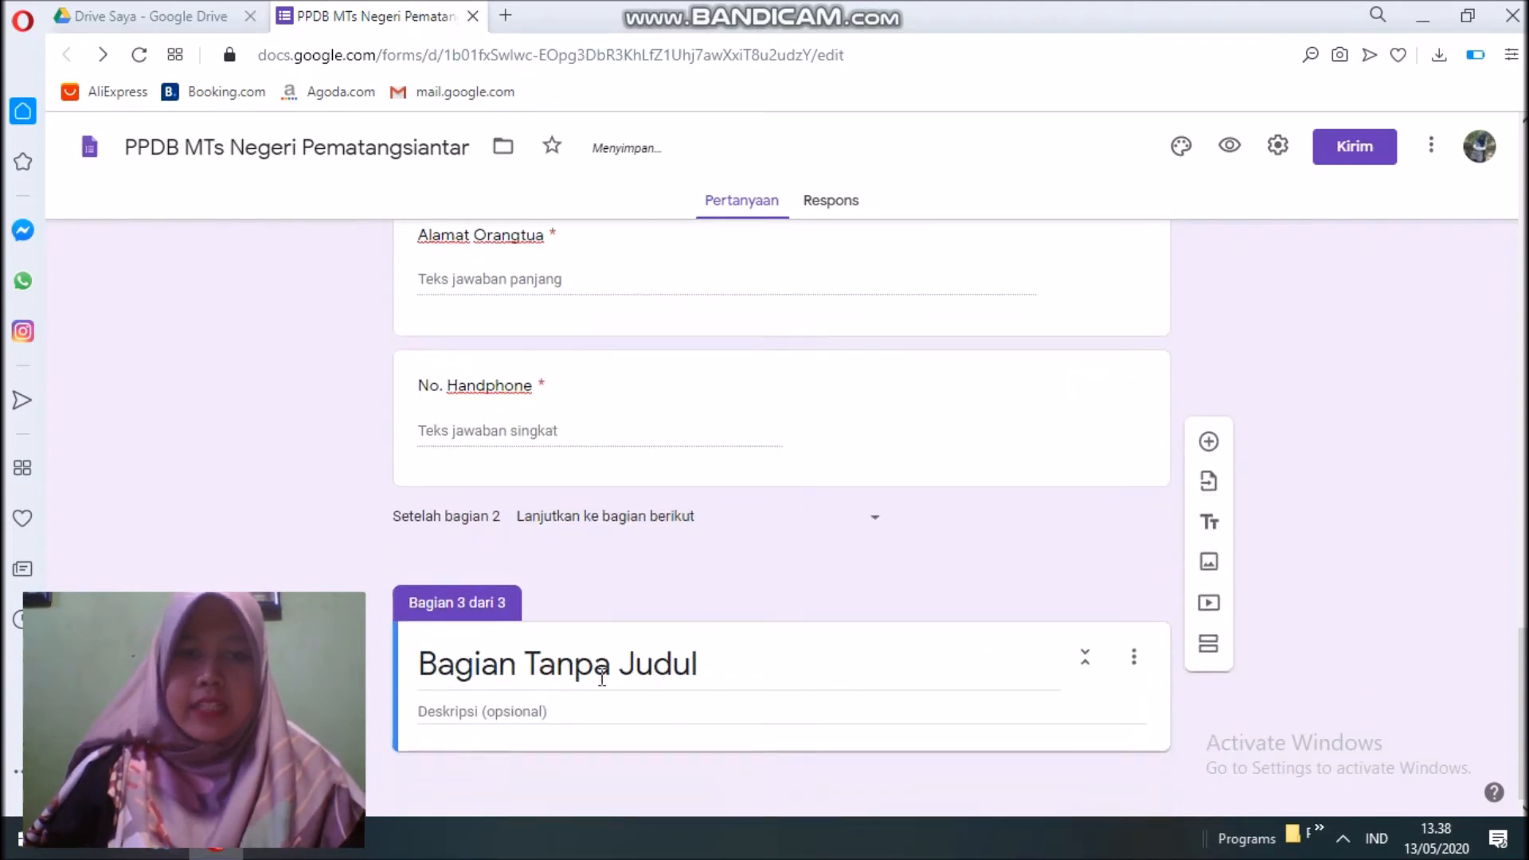
pyautogui.click(602, 675)
pyautogui.write('Berkas Pendukung')
# Describe the section as 'Silahkan upload data sesuai dengan yang diminta pada formulir berikut ini'.
pyautogui.click(544, 714)
pyautogui.write('S')
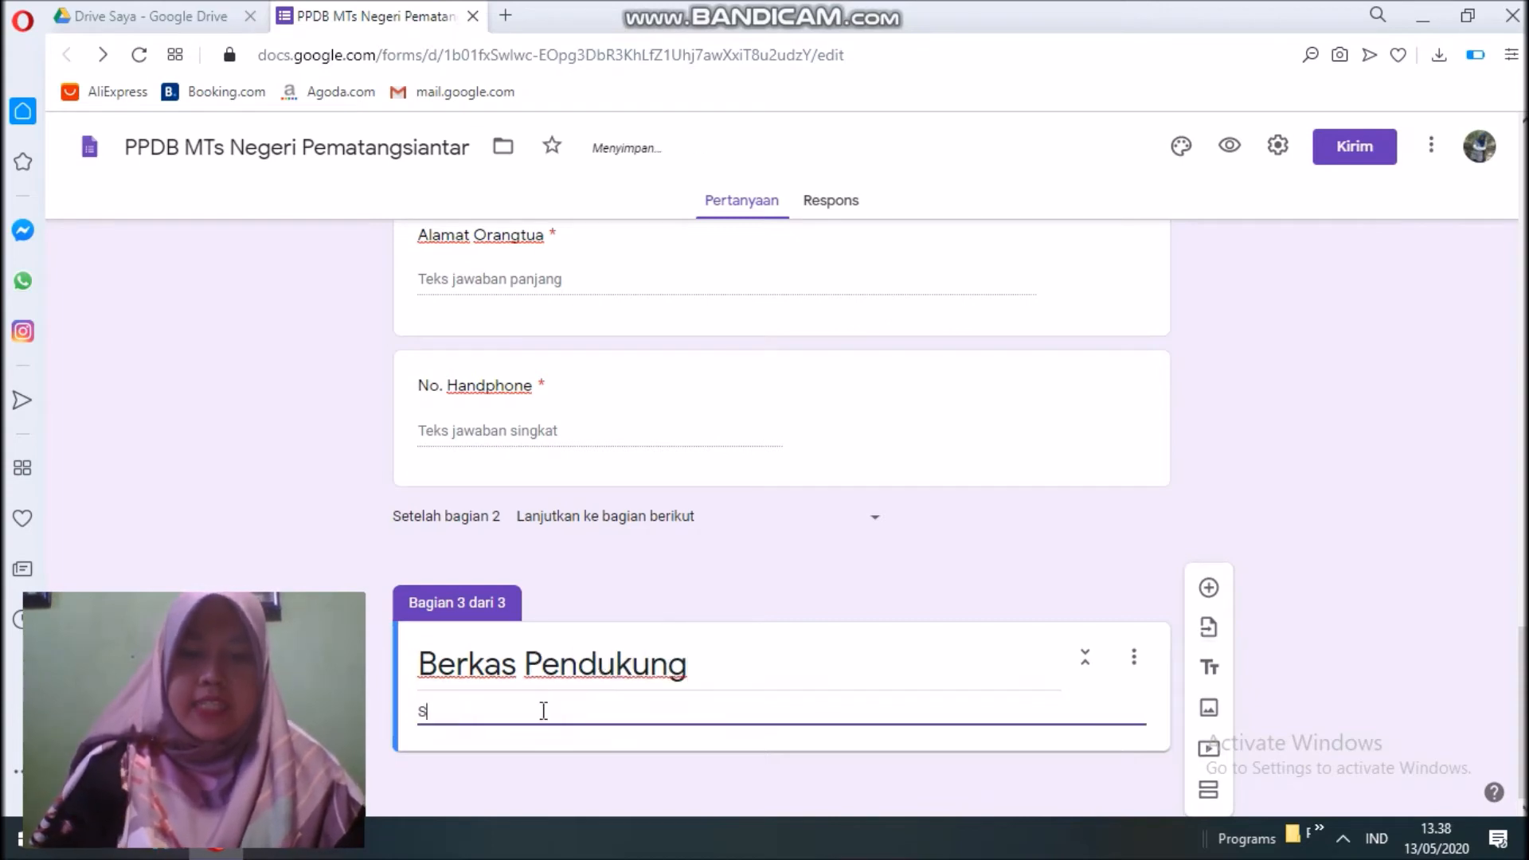
pyautogui.write('ilahkan upload f')
pyautogui.press('BackSpace')
pyautogui.write('data sesuai dengan yang')
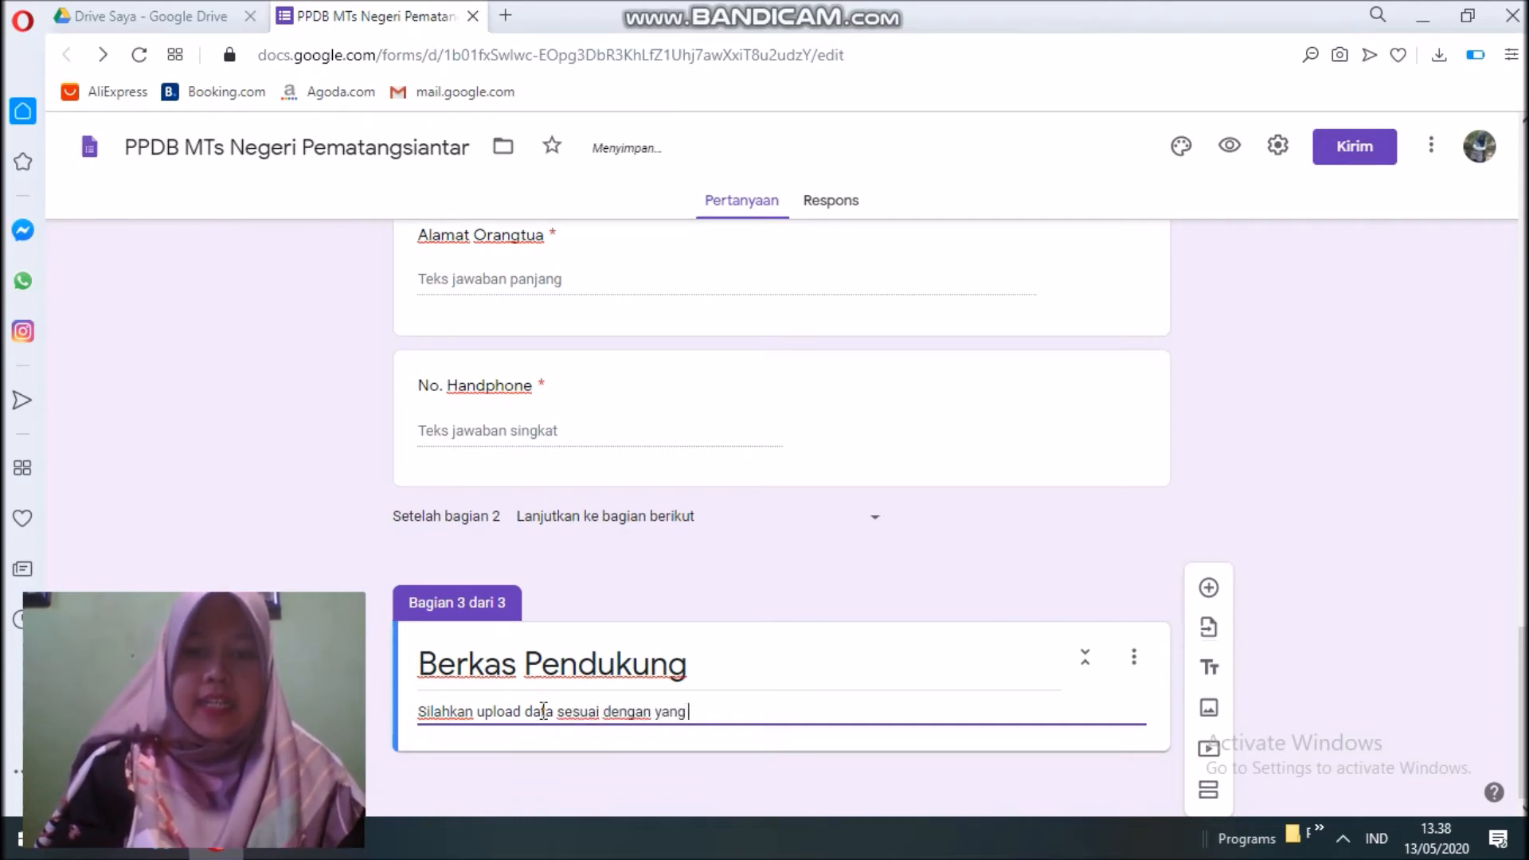
pyautogui.write(' diminta pada bb')
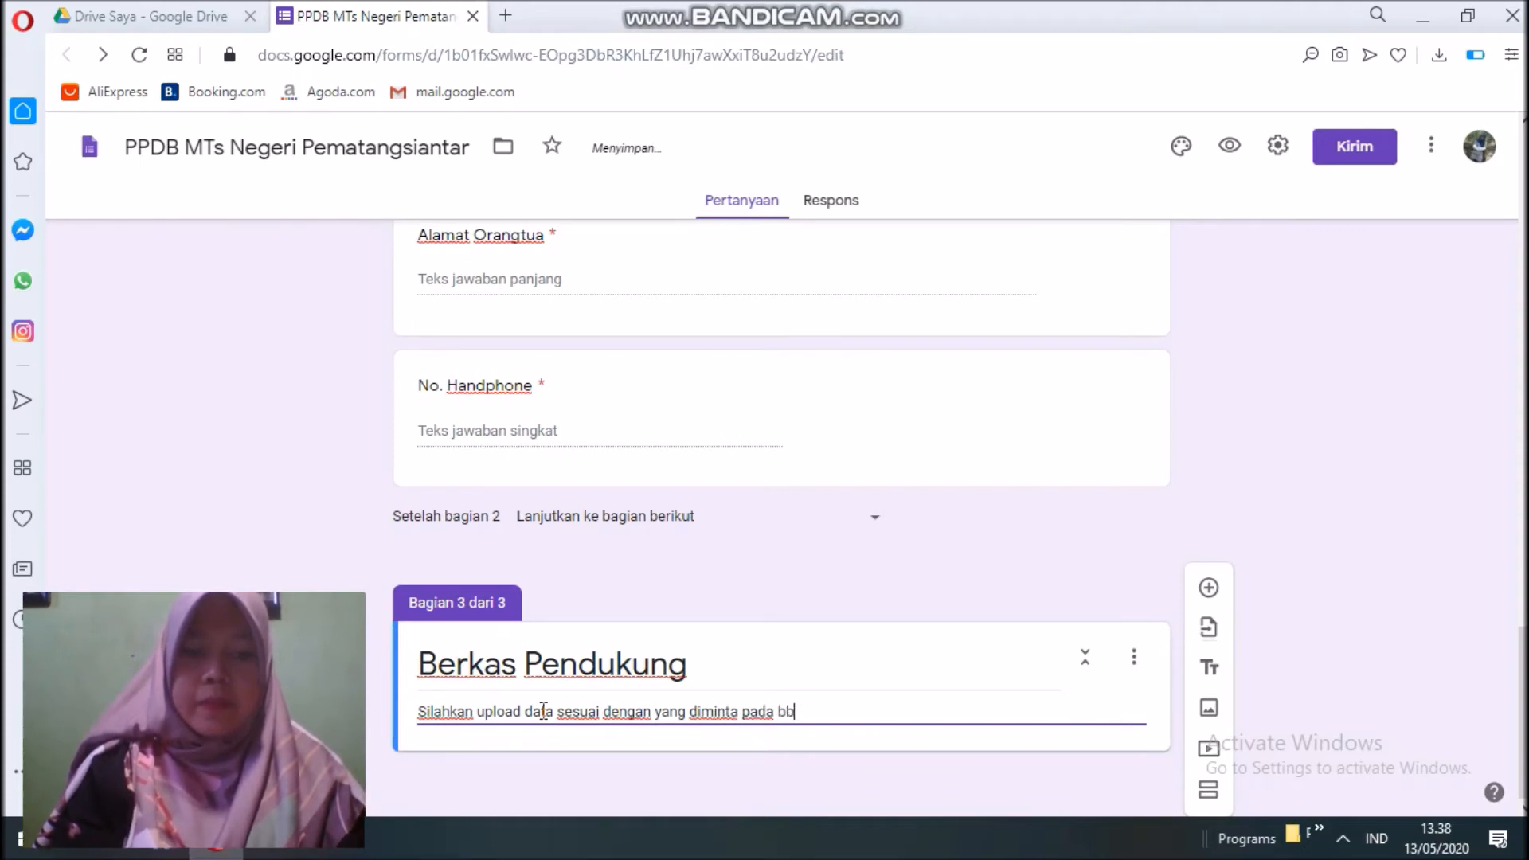
pyautogui.press('BackSpace')
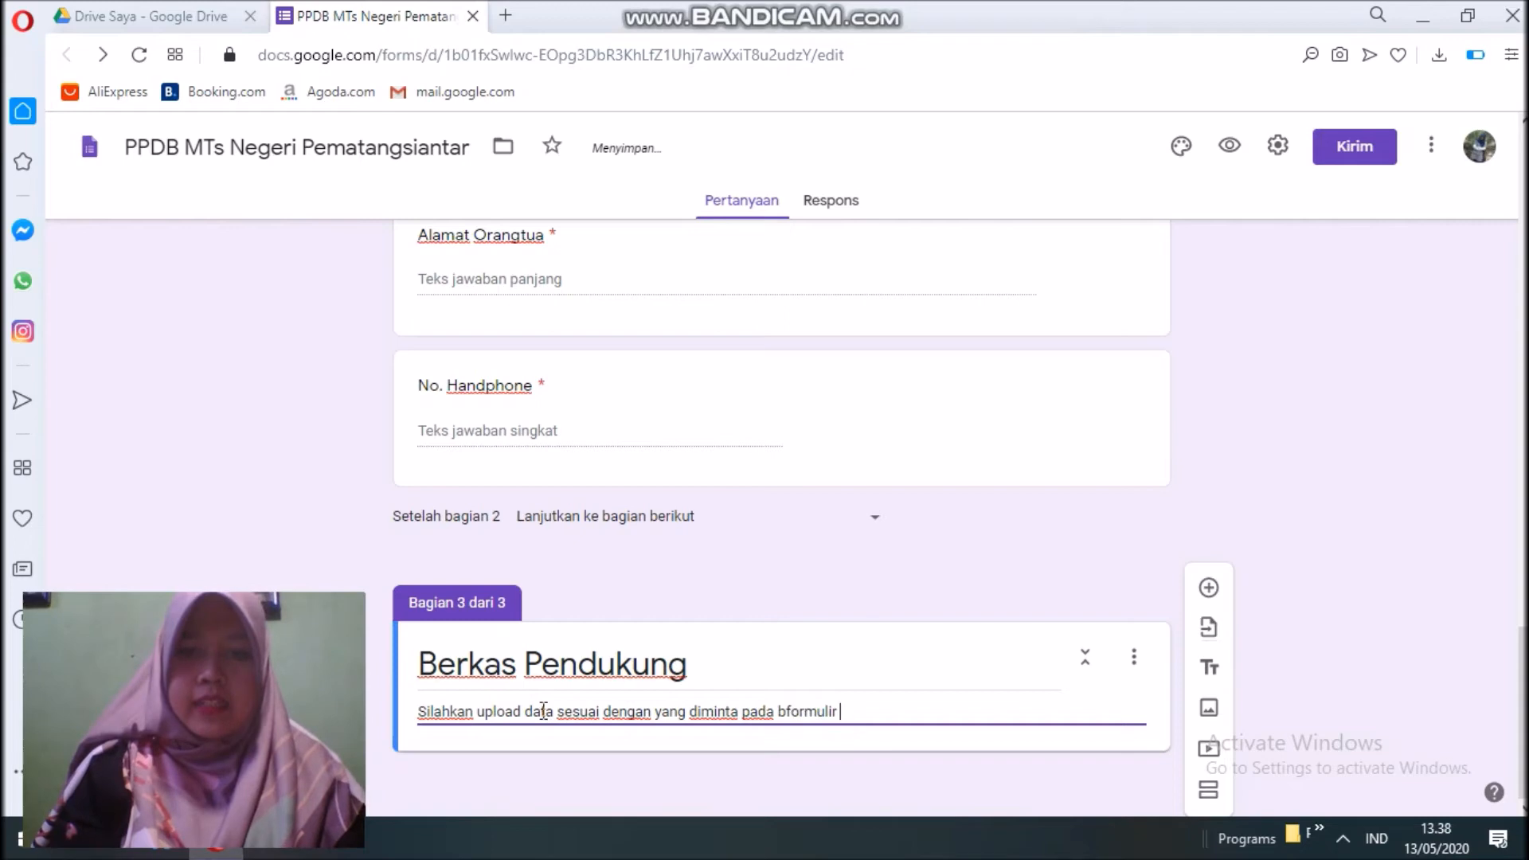
pyautogui.press('BackSpace')
pyautogui.press('BackSpace')
pyautogui.press('BackSpace')
pyautogui.press('BackSpace')
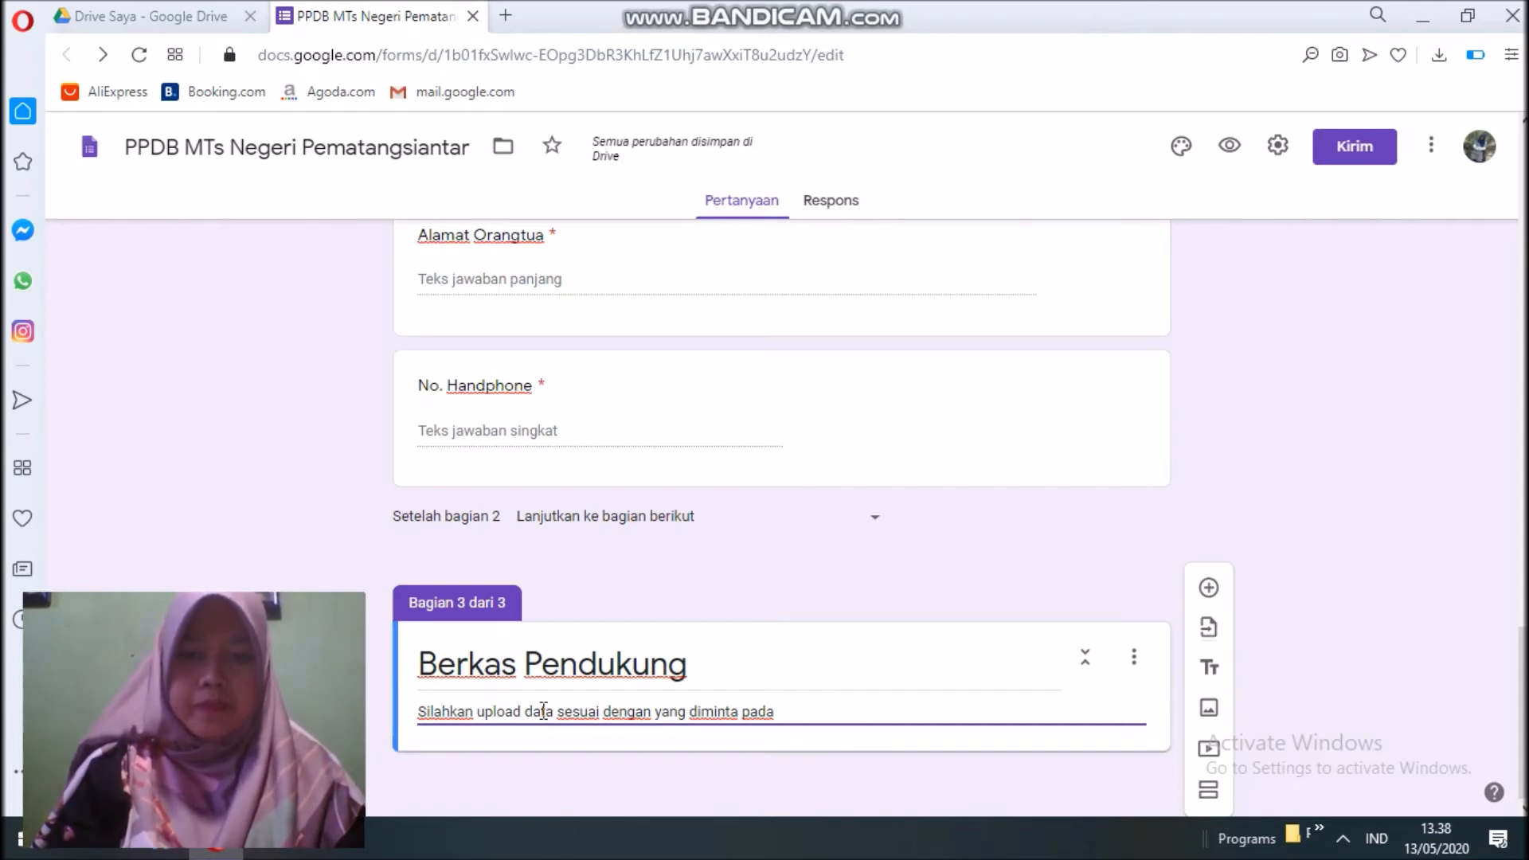
pyautogui.write('formulir berikut ini')
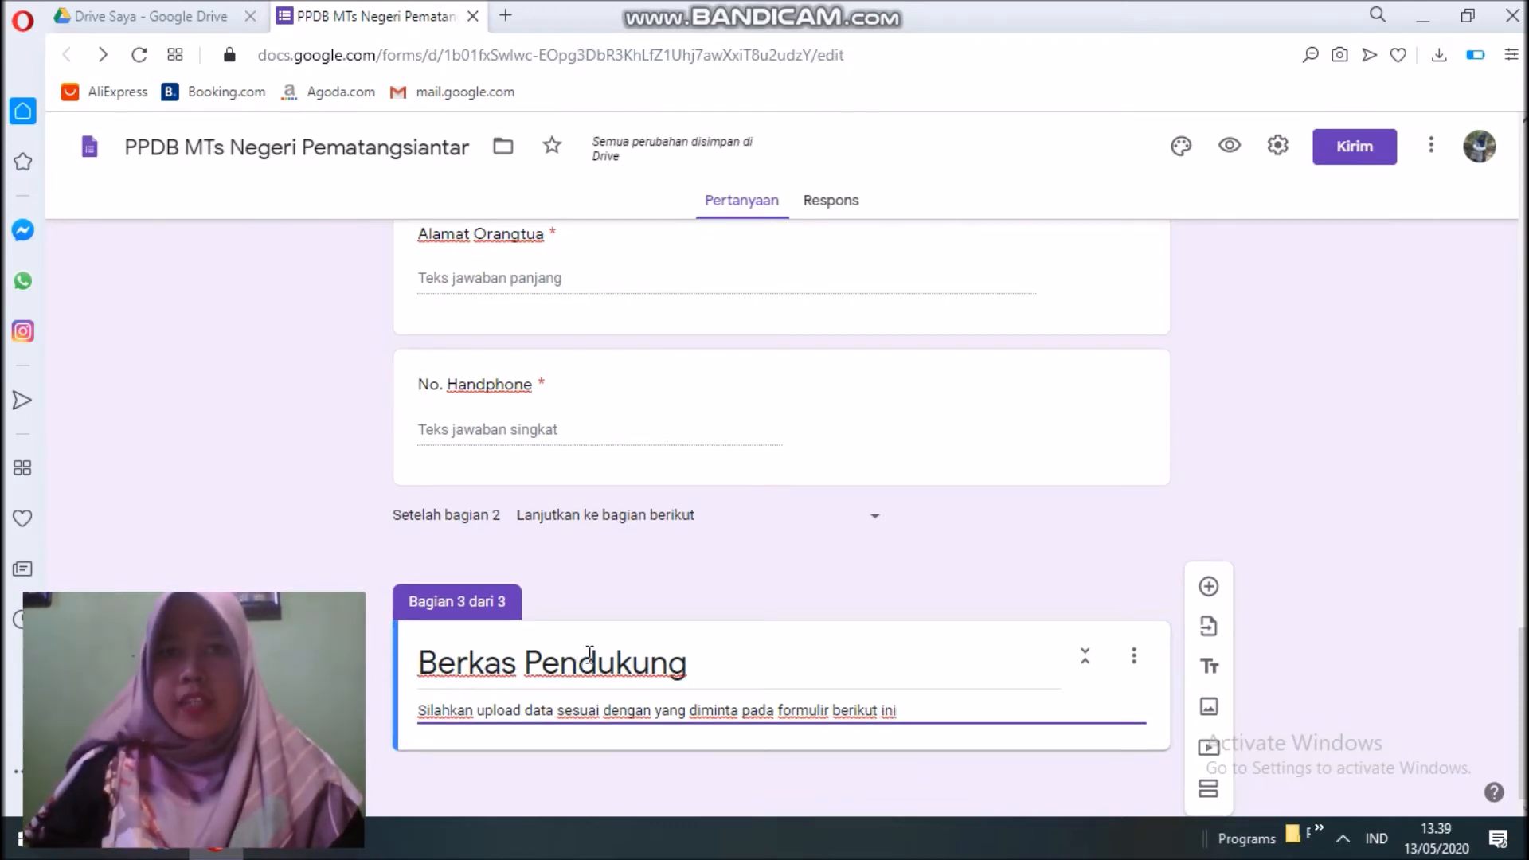
pyautogui.click(1209, 590)
# Make 'Foto Siswa' a file upload question accepting only image files.
pyautogui.write('Foto Siswa')
pyautogui.click(1108, 528)
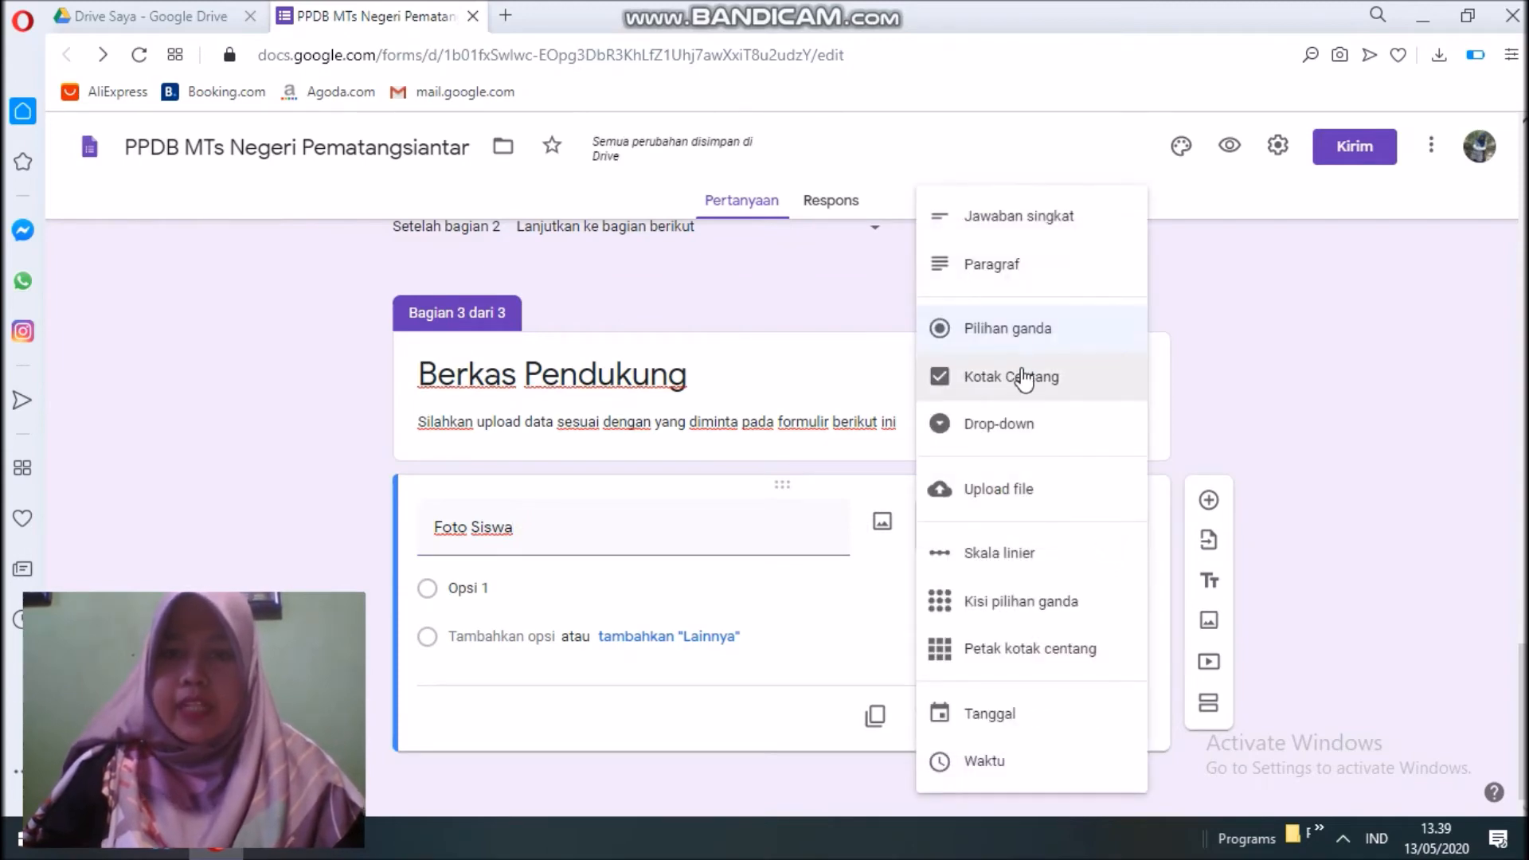
pyautogui.click(1030, 497)
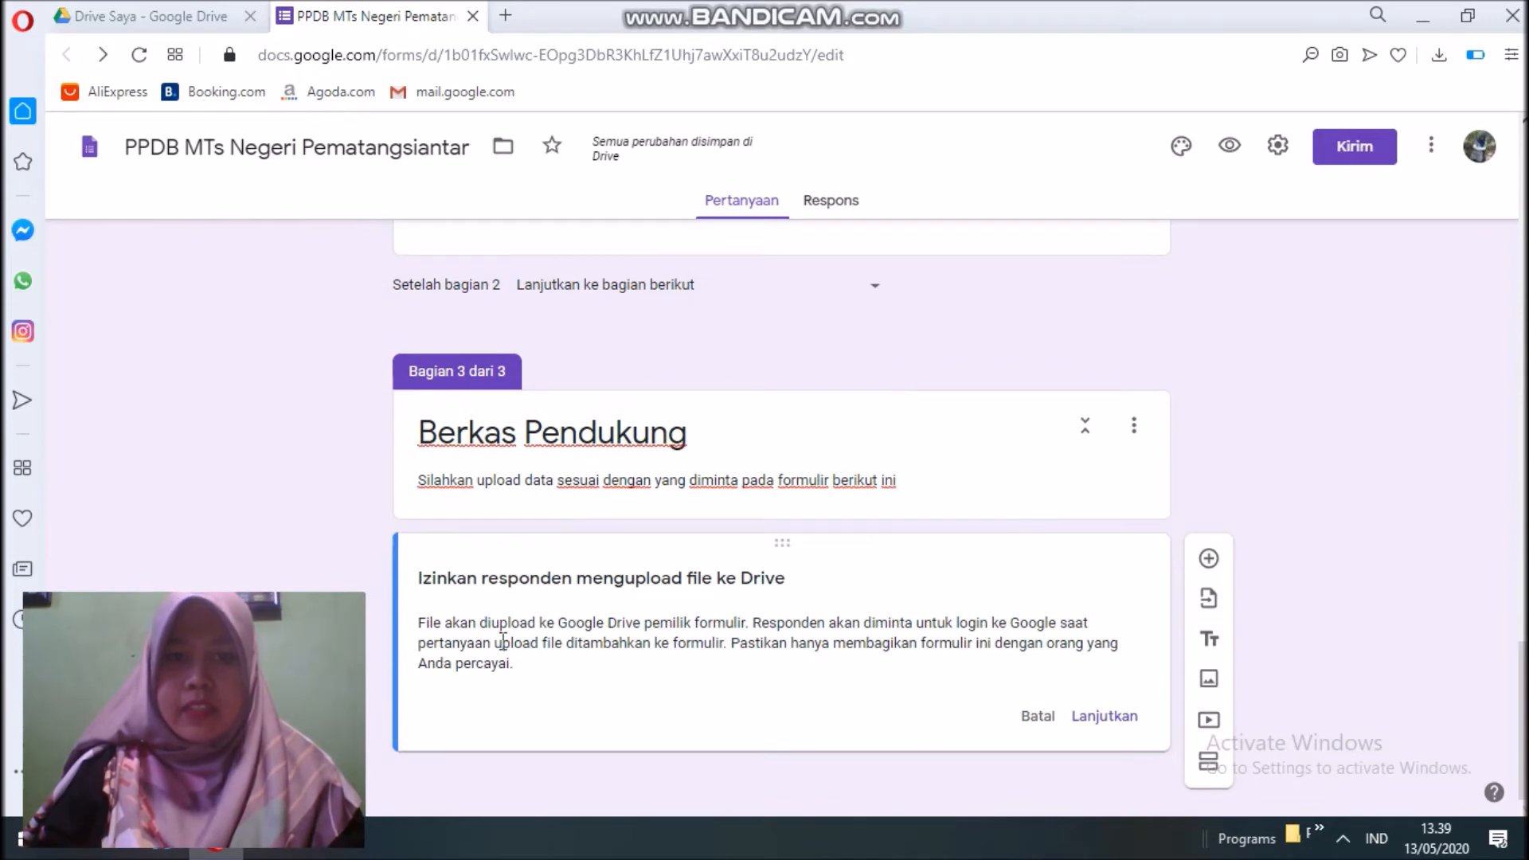
pyautogui.click(1106, 716)
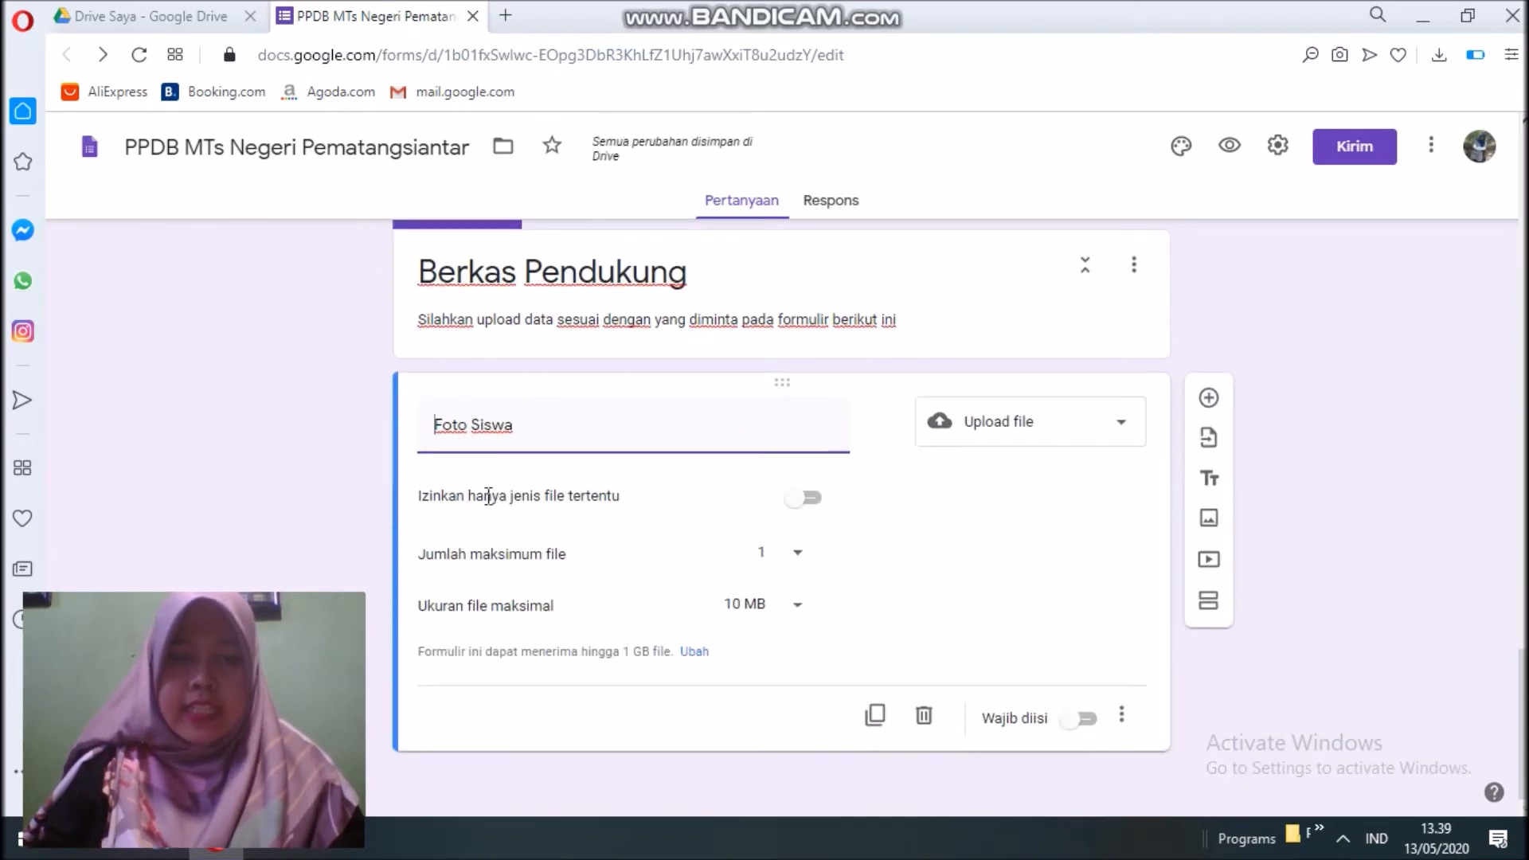
pyautogui.click(812, 499)
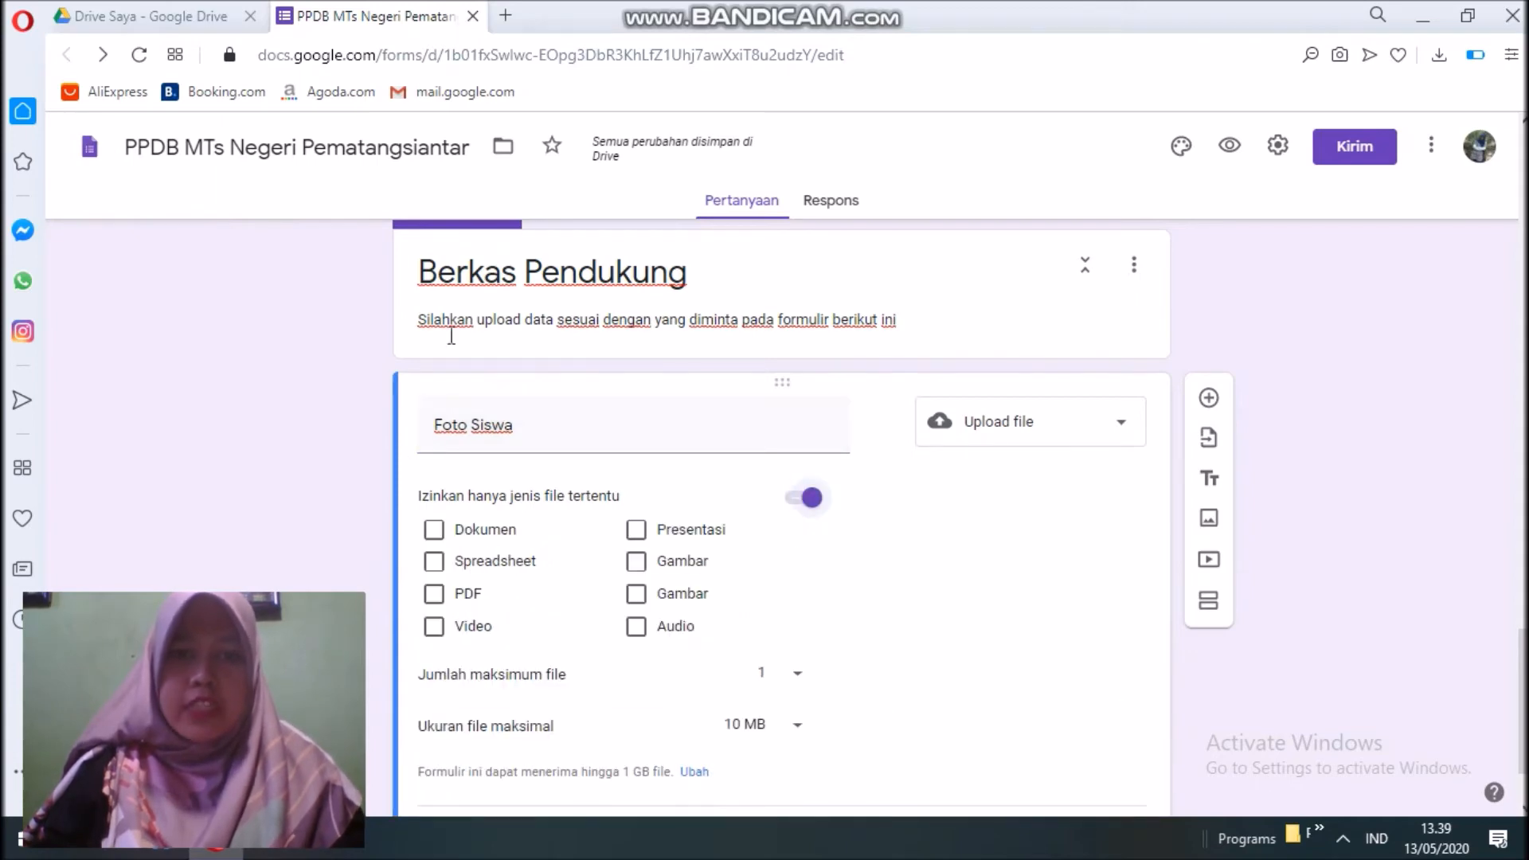
pyautogui.click(635, 595)
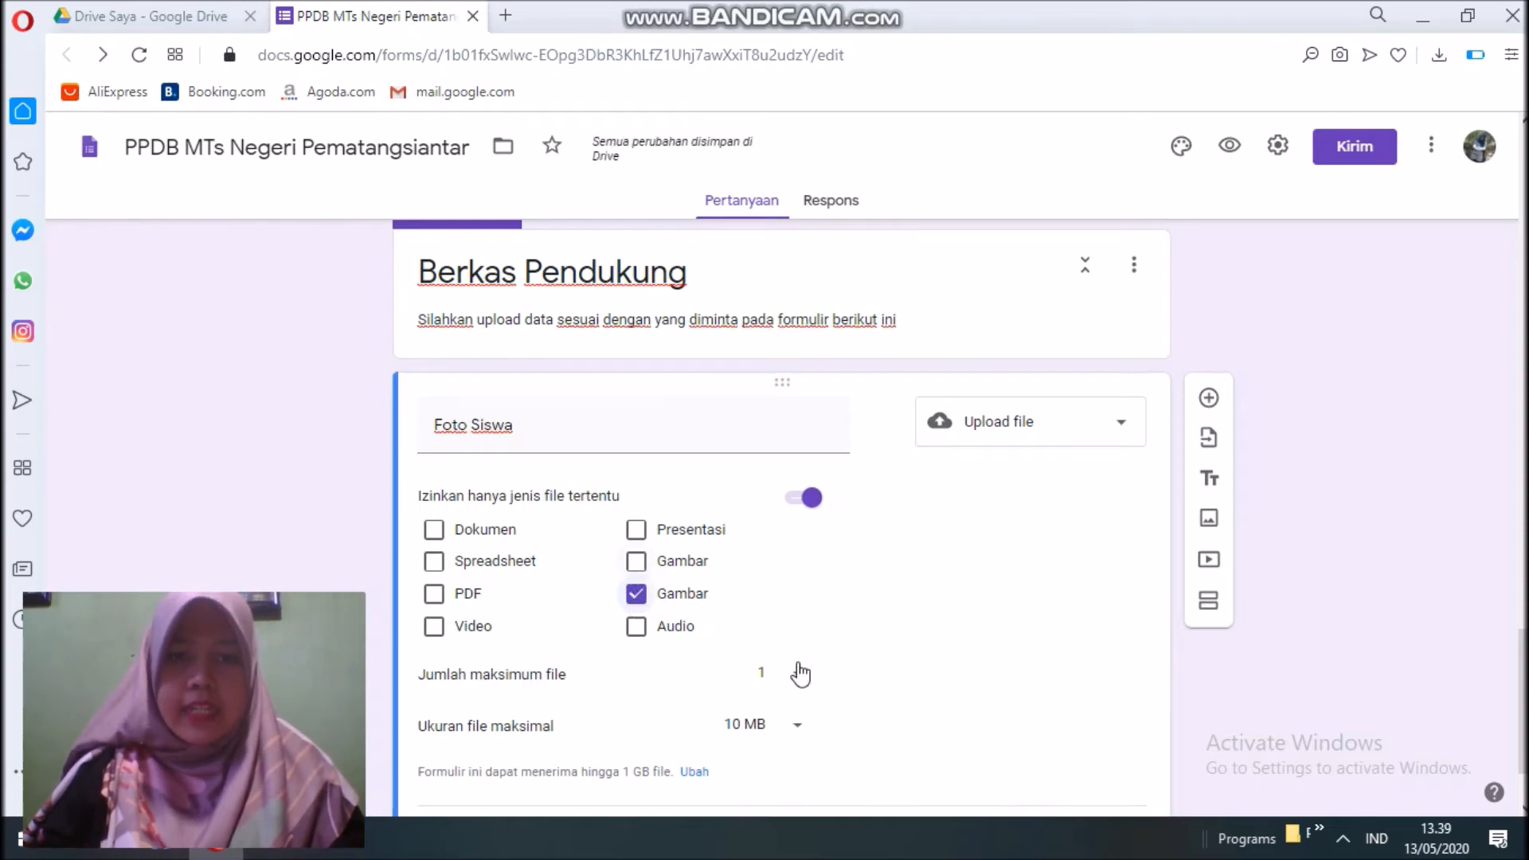
# Limit Foto Siswa to 1 file of at most 1 MB and make it required.
pyautogui.scroll(-2, 646, 651)
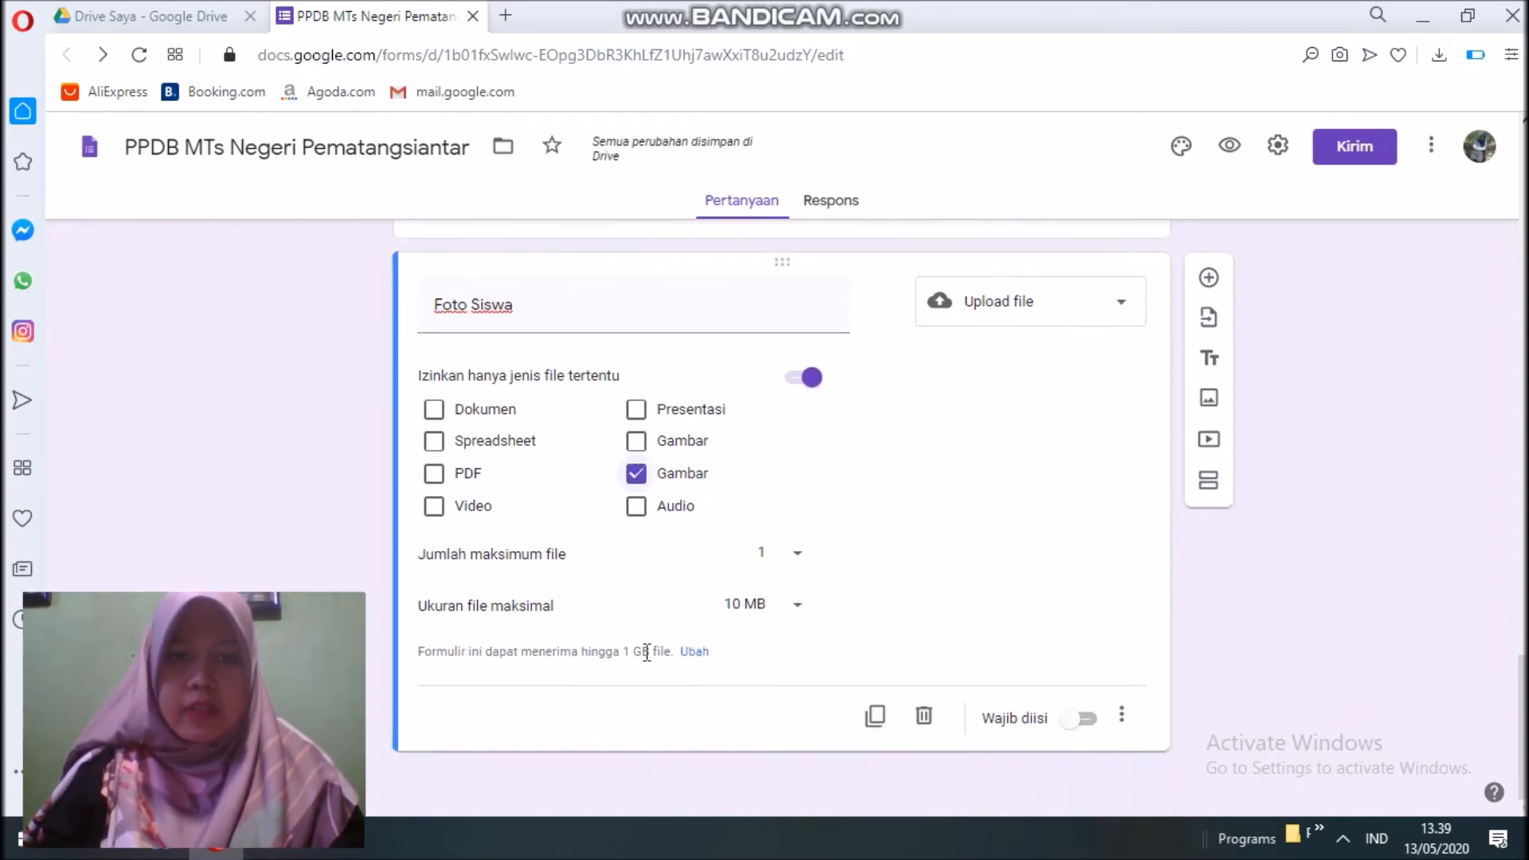
pyautogui.click(797, 555)
pyautogui.click(795, 569)
pyautogui.click(799, 607)
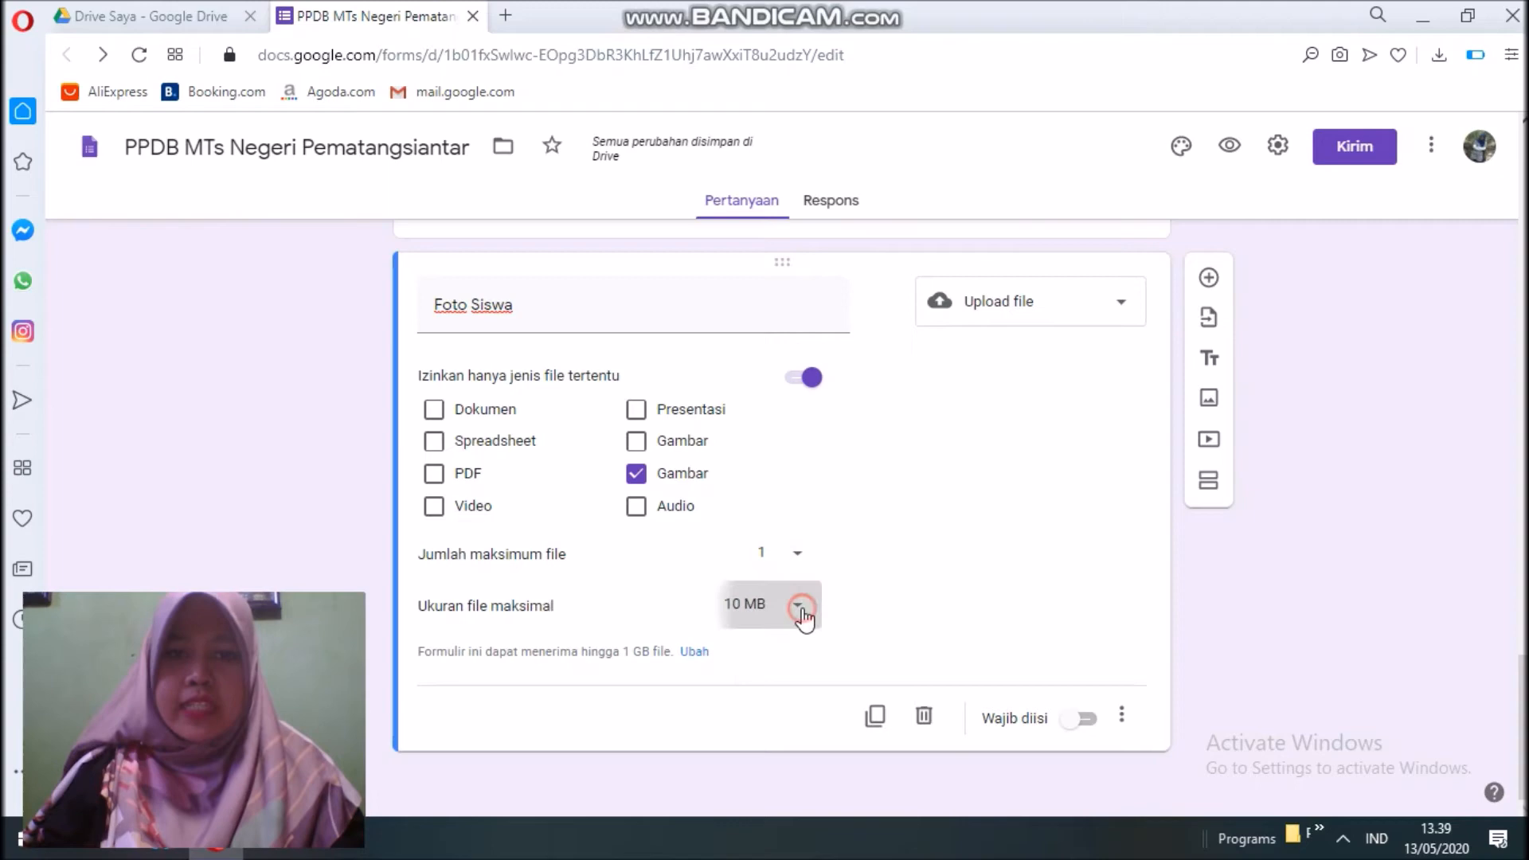
pyautogui.click(789, 583)
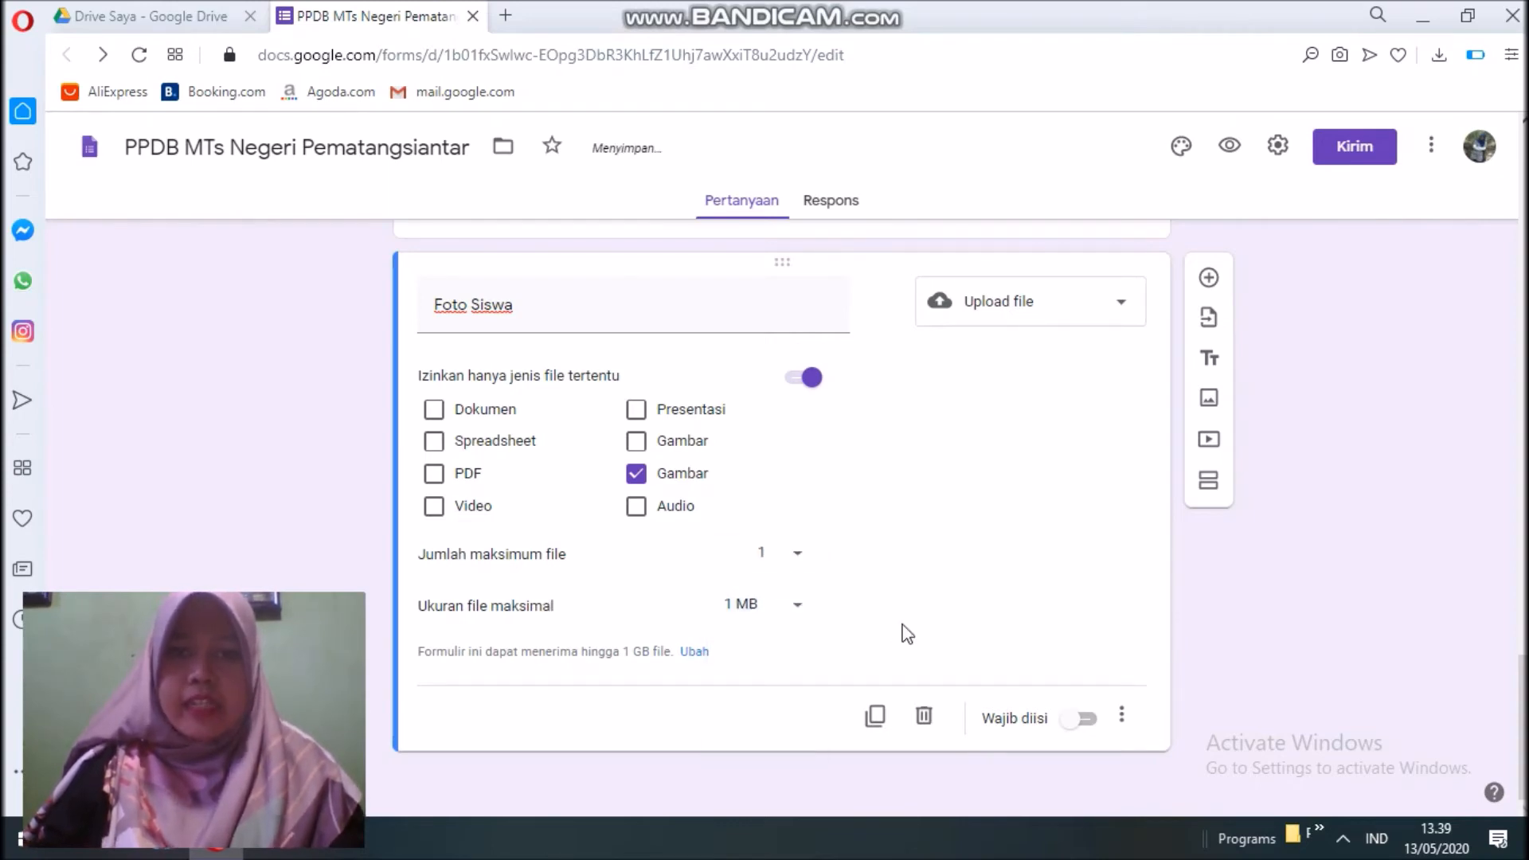
pyautogui.click(1085, 720)
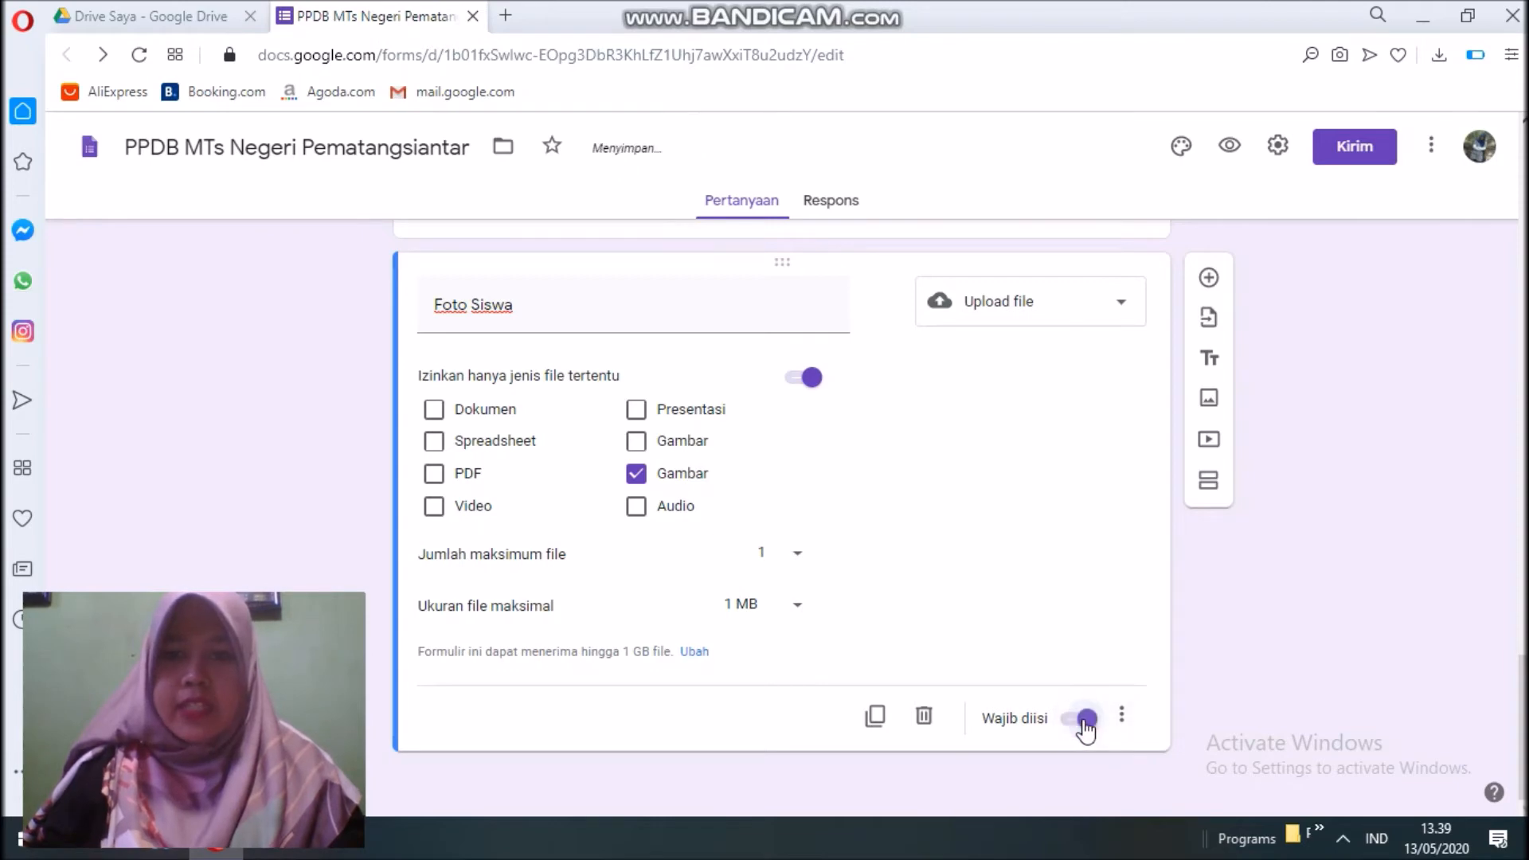
# Add the description 'Latar belakang pas foto harus berwarna merah' and add another question.
pyautogui.click(1135, 714)
pyautogui.click(1174, 767)
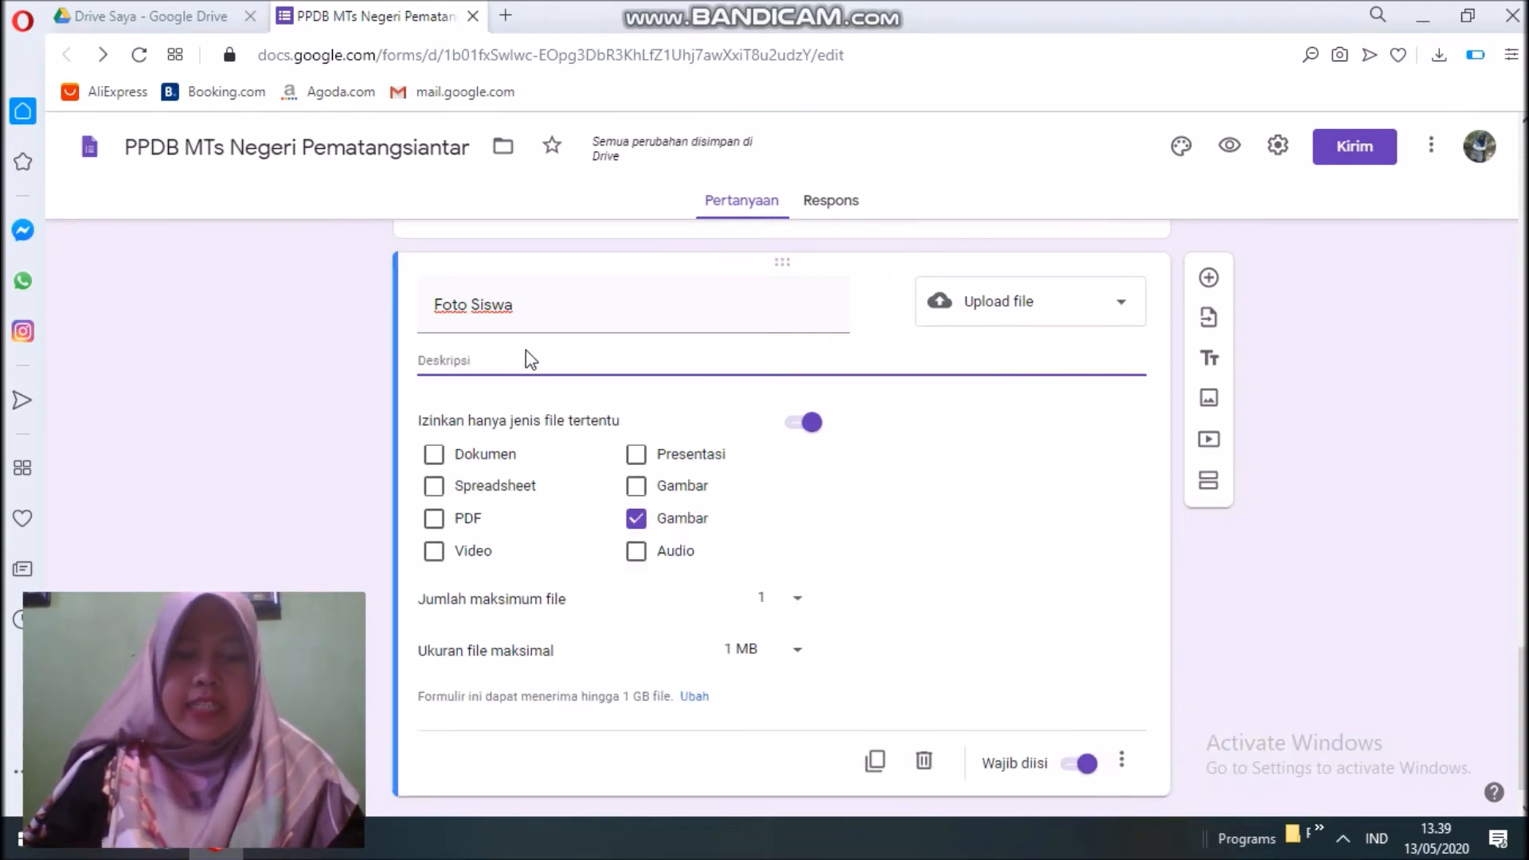
pyautogui.write('Latar belakang pass foto harus berwarna merah')
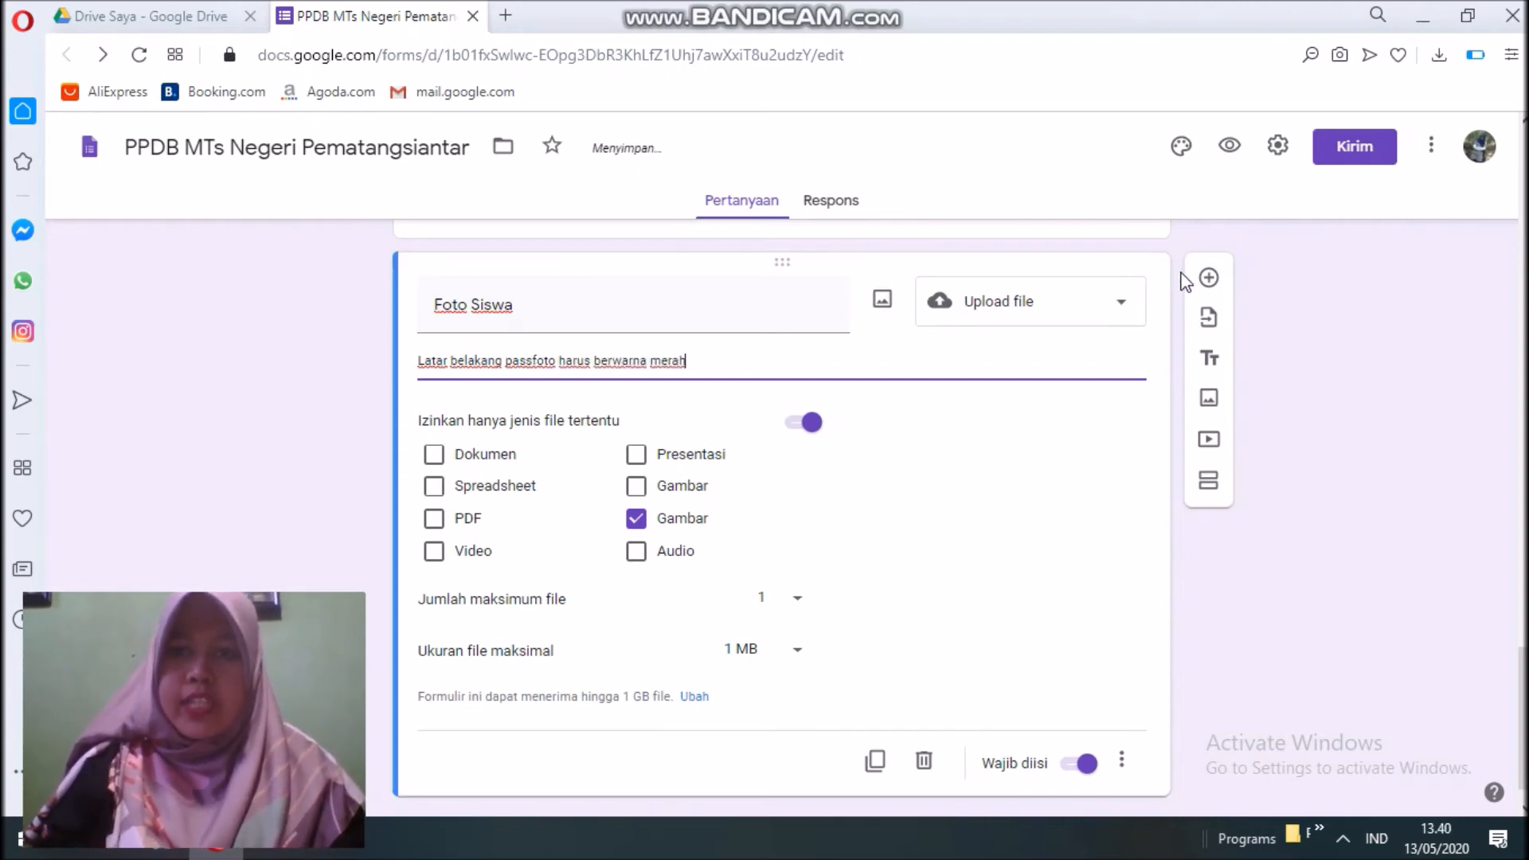
pyautogui.click(1208, 278)
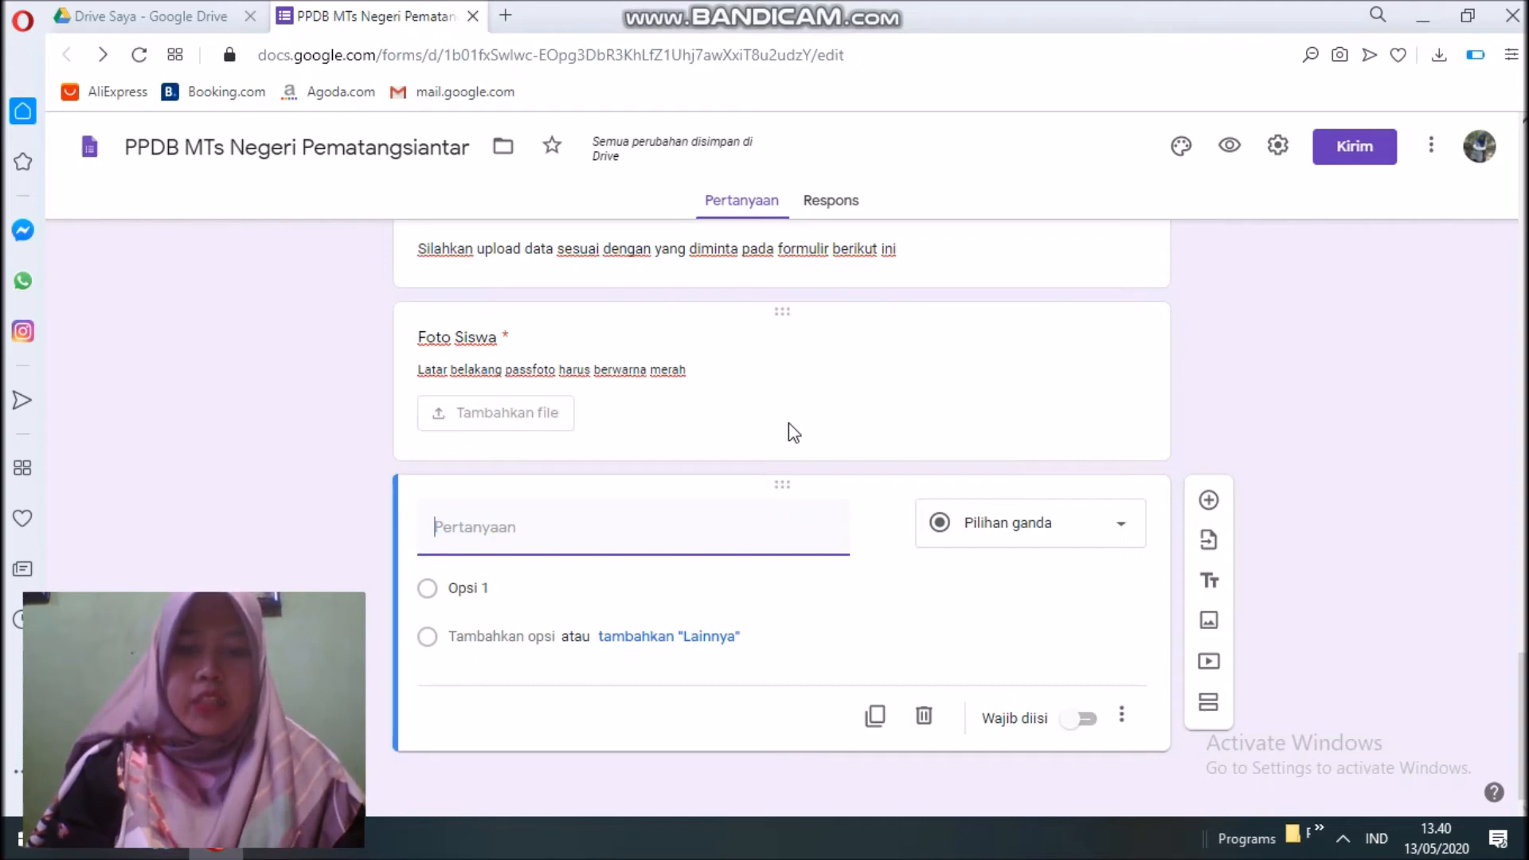
# Title the new question 'Hasil Scan Raport Kelas 4, 5 dan 6'.
pyautogui.write('Ra')
pyautogui.press('BackSpace')
pyautogui.press('BackSpace')
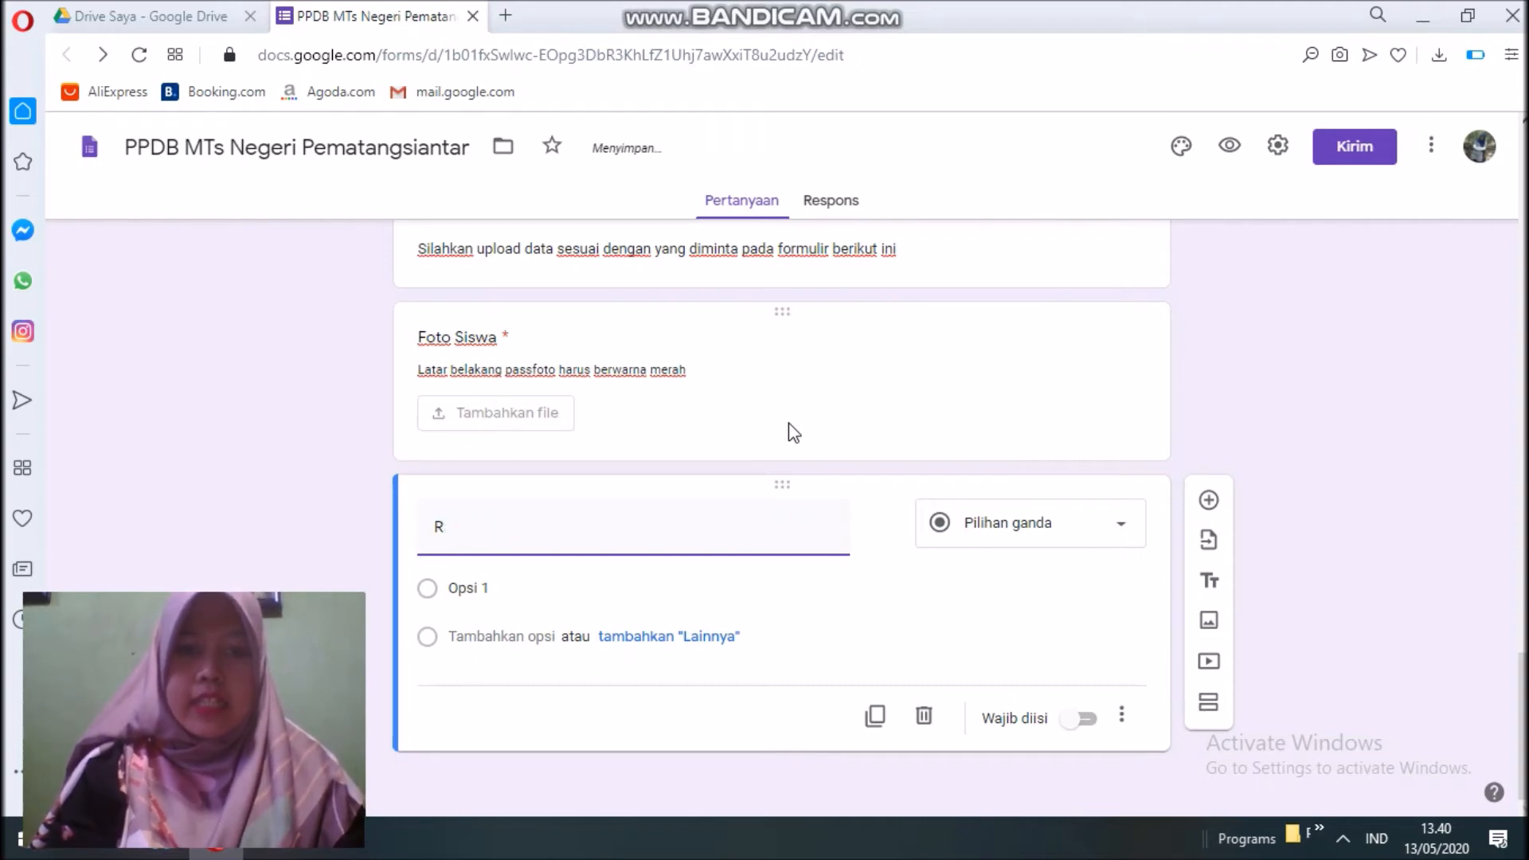
pyautogui.write('Hasil S')
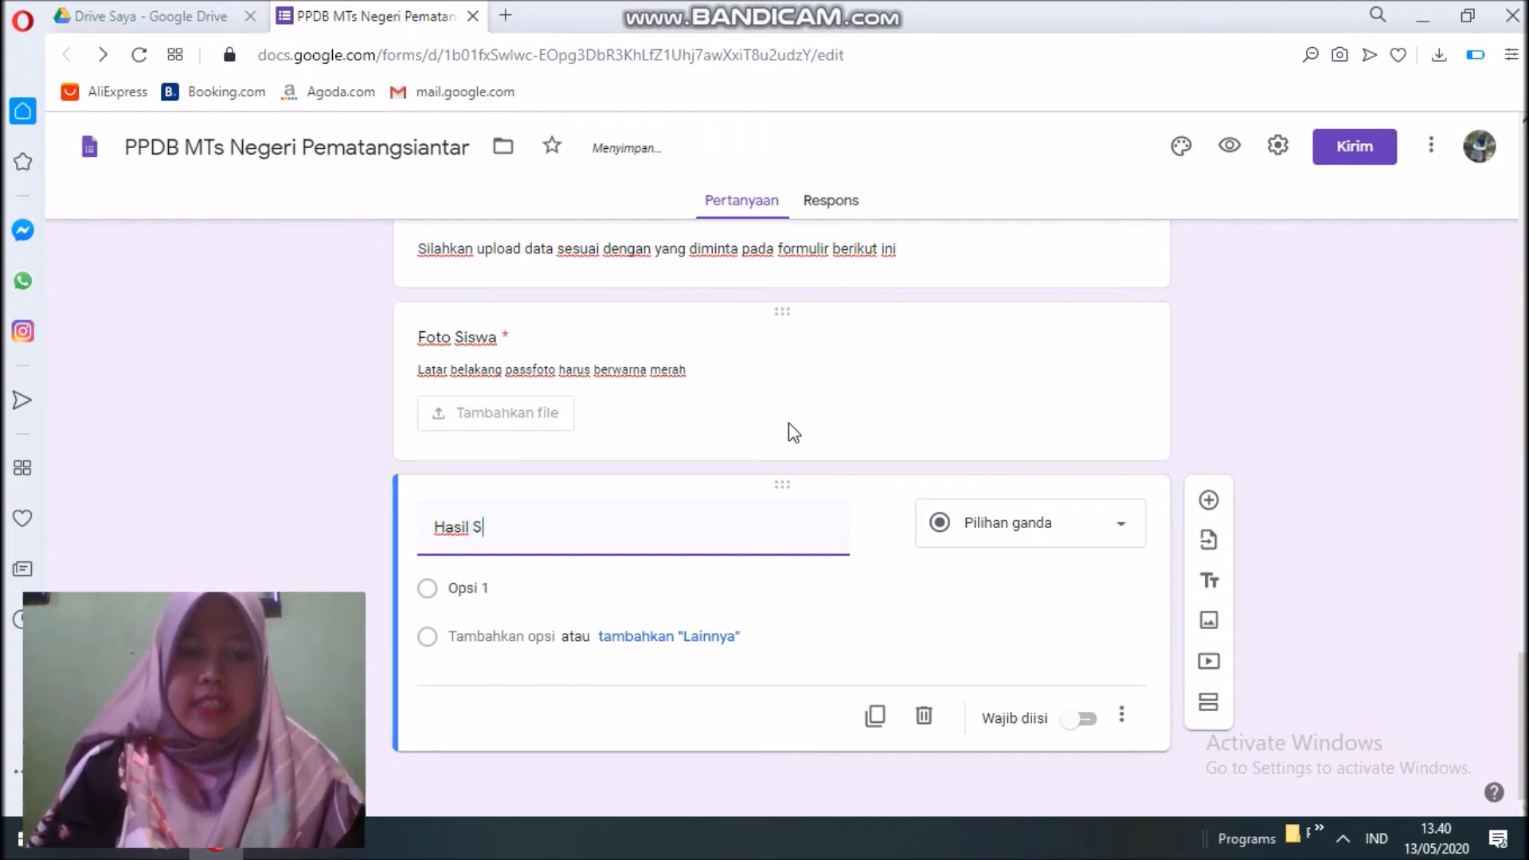
pyautogui.write('can Raport ')
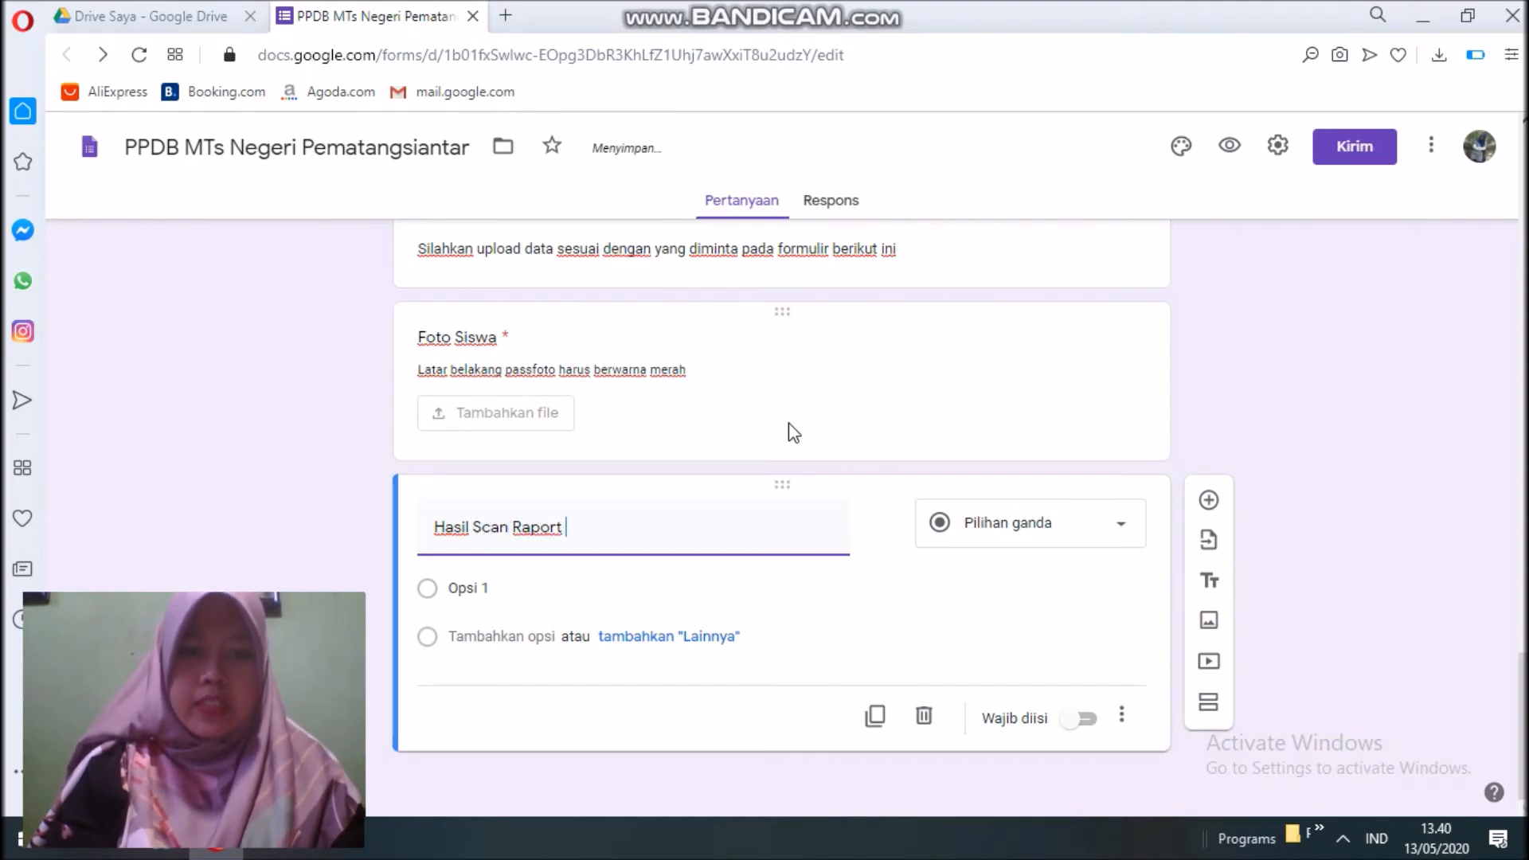
pyautogui.write('Semester')
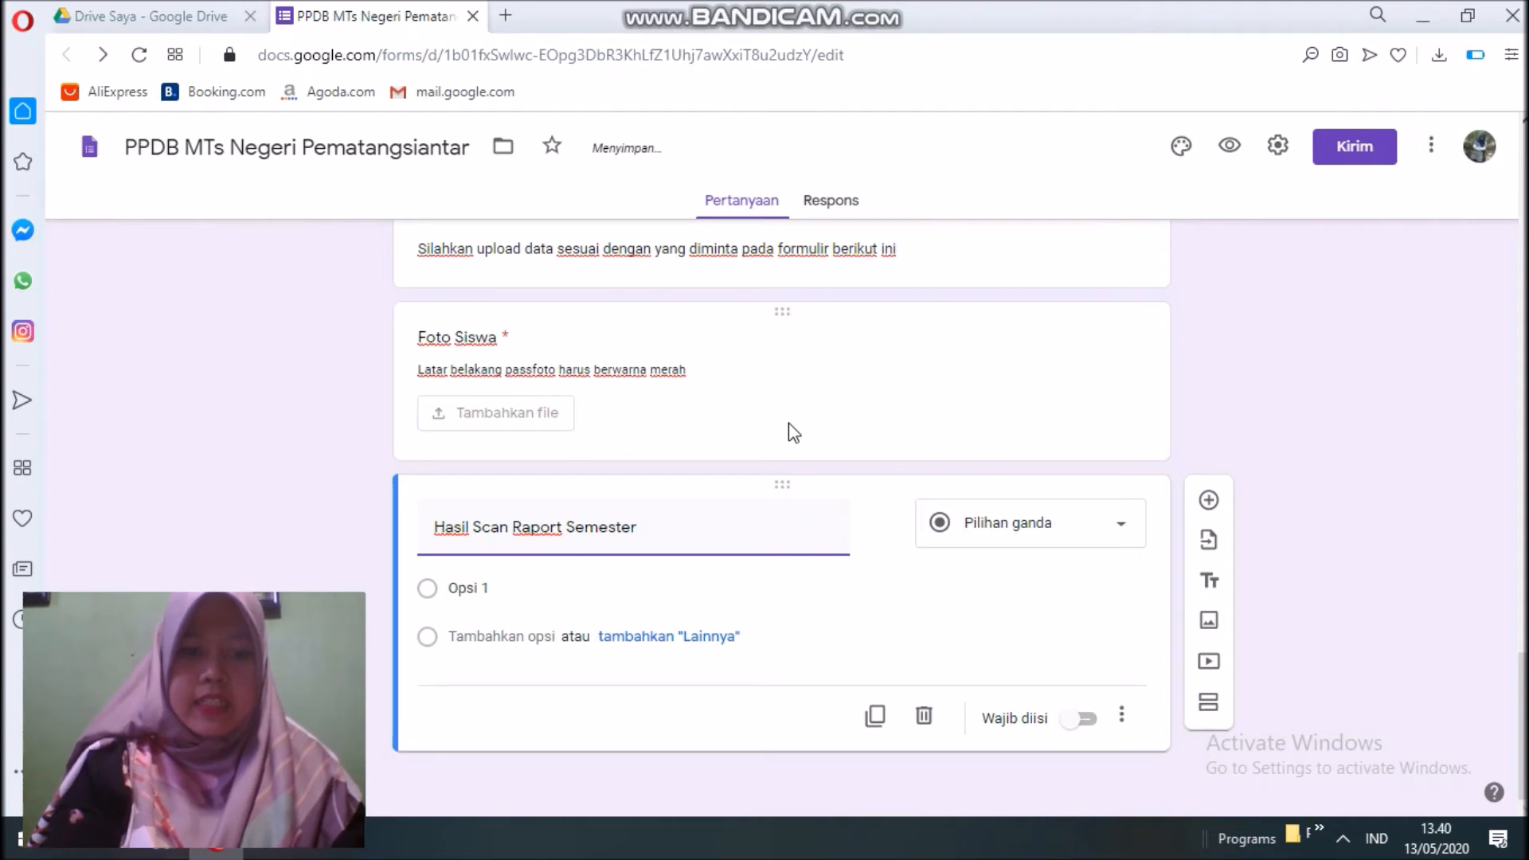
pyautogui.press('BackSpace')
pyautogui.press('BackSpace')
pyautogui.press('BackSpace')
pyautogui.press('BackSpace')
pyautogui.press('BackSpace')
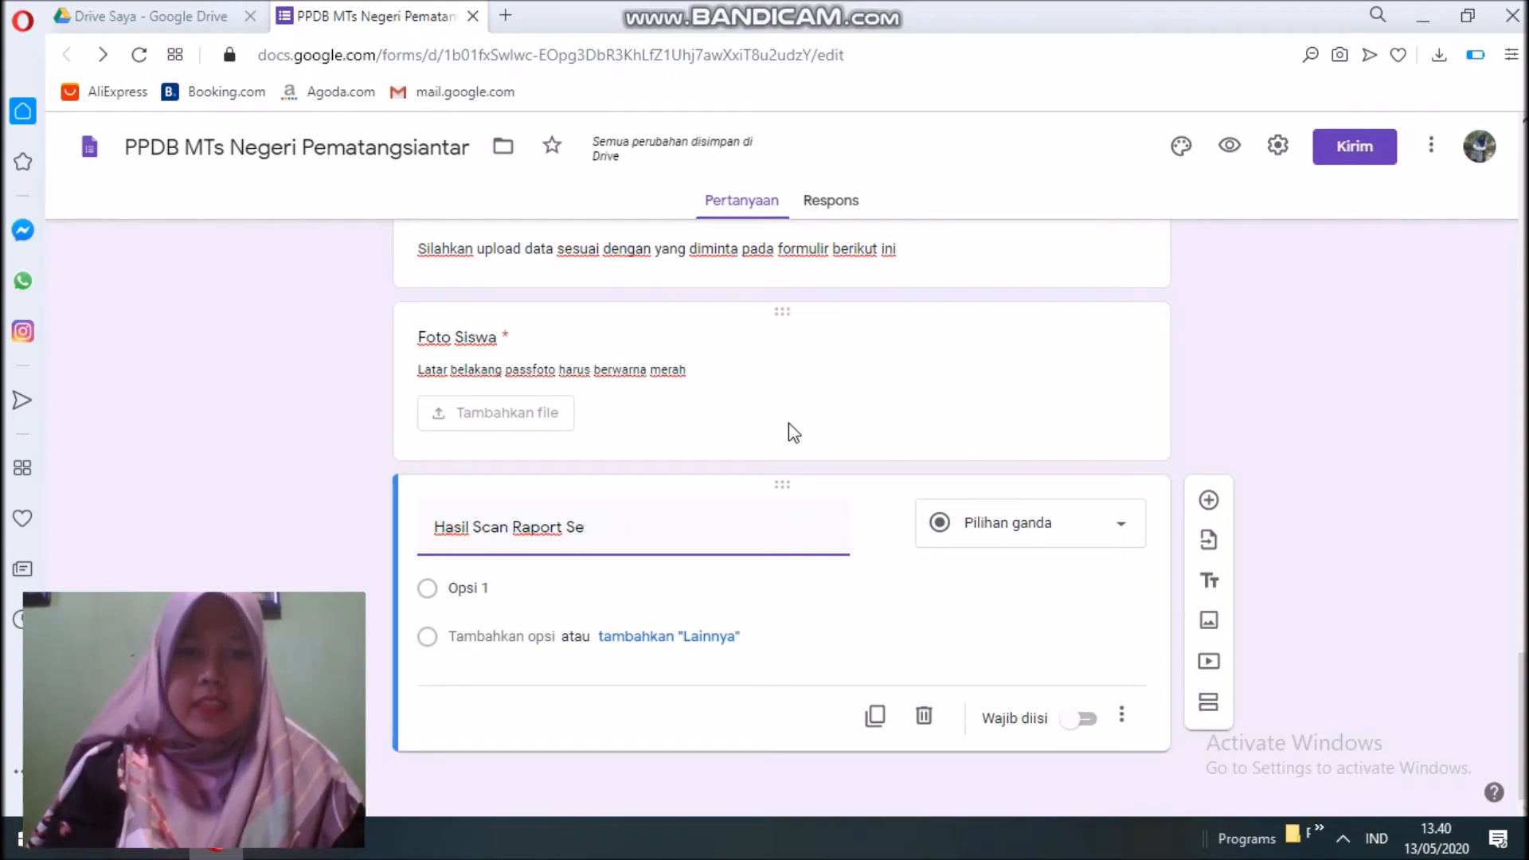
pyautogui.write('Kelas 4, 5 d')
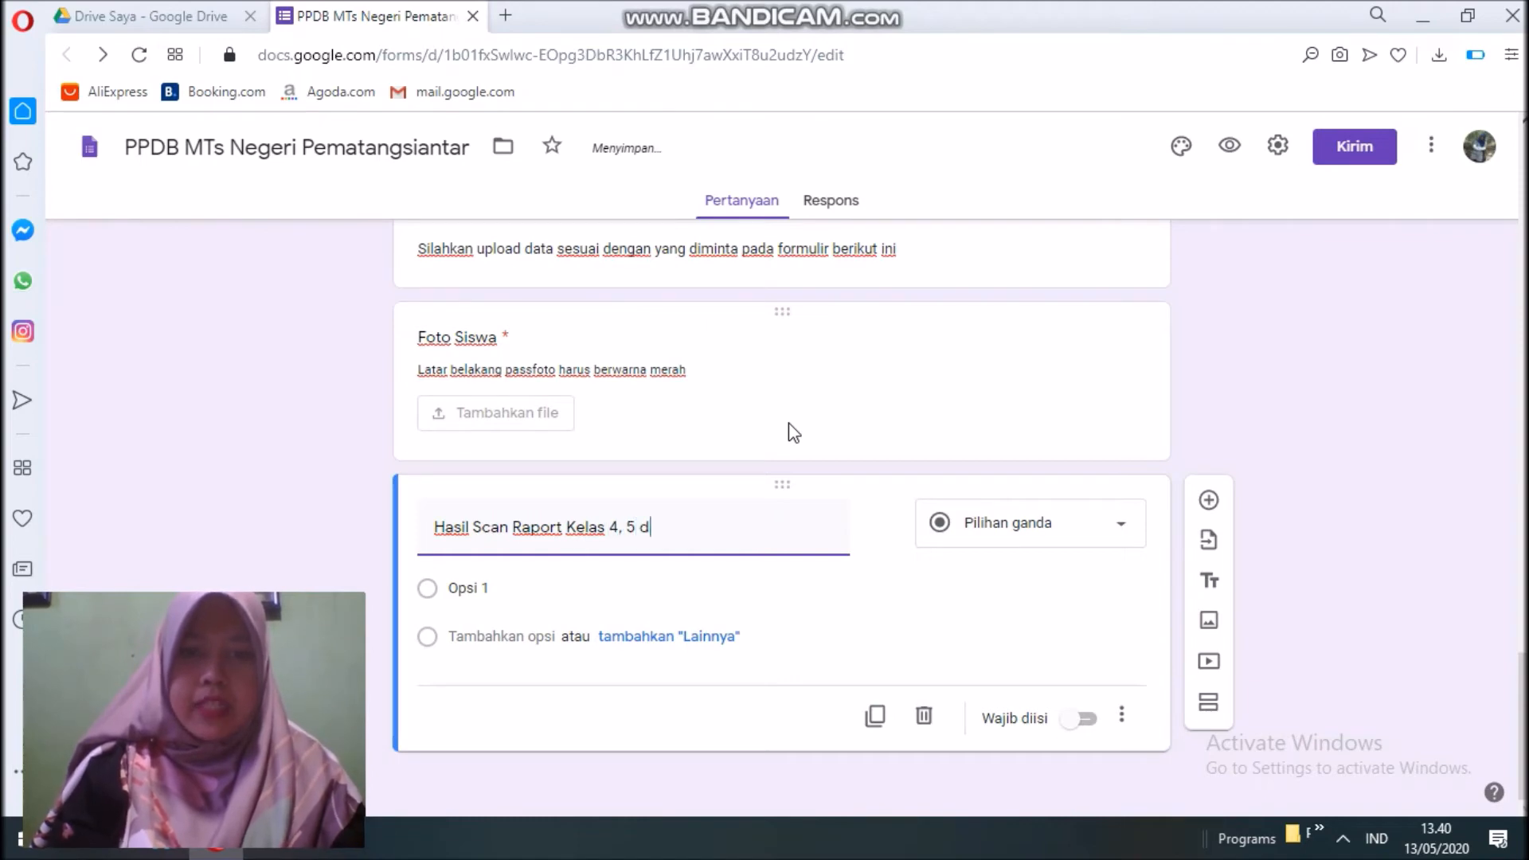
pyautogui.write('an 6')
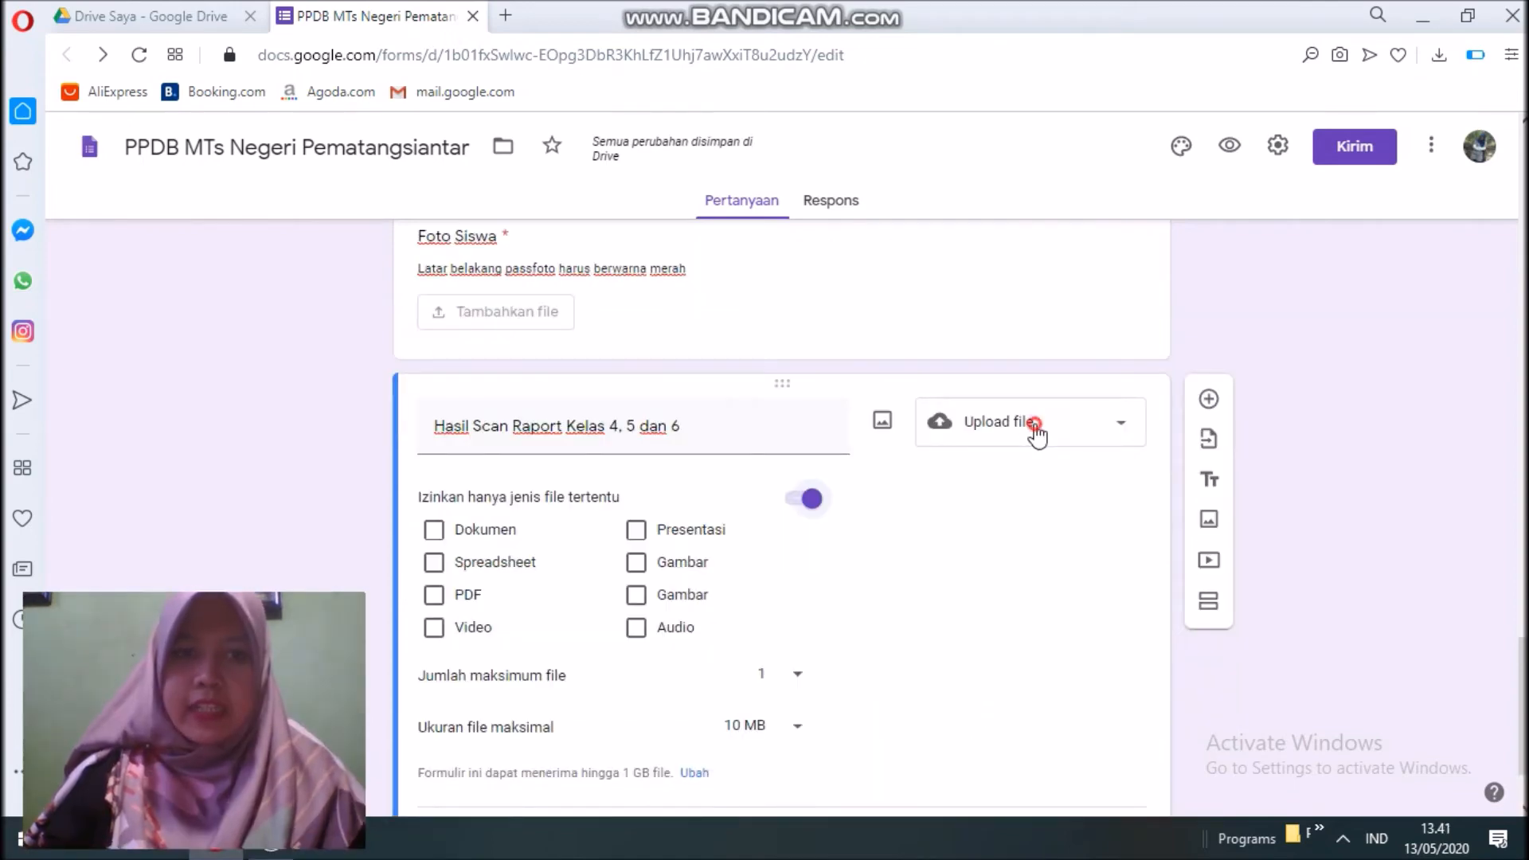
# Make it a required file upload question accepting only PDF files.
pyautogui.click(1034, 430)
pyautogui.click(1034, 433)
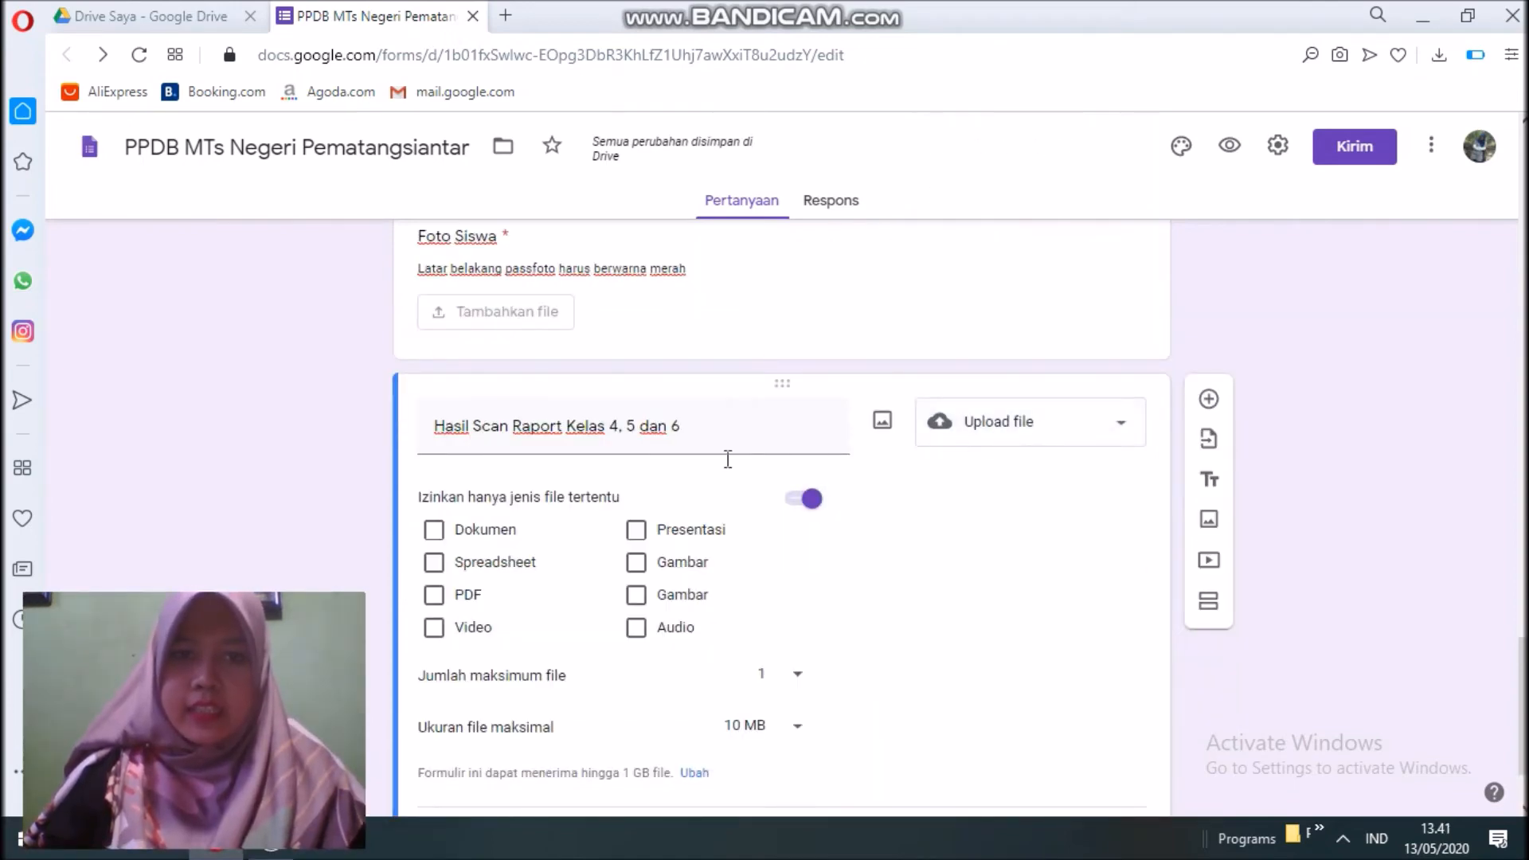
pyautogui.scroll(-2, 587, 485)
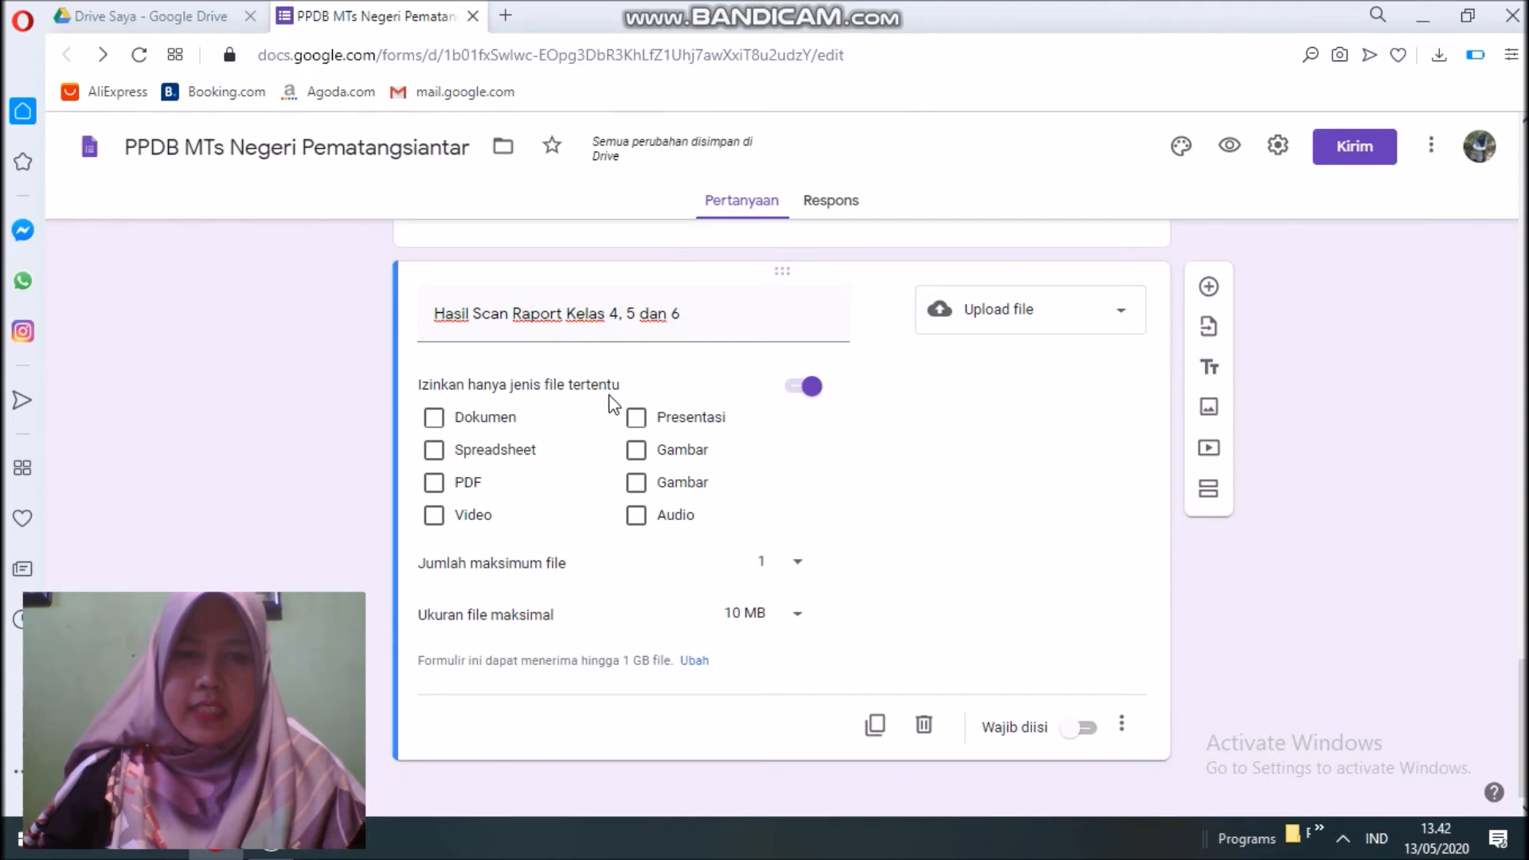
pyautogui.click(434, 484)
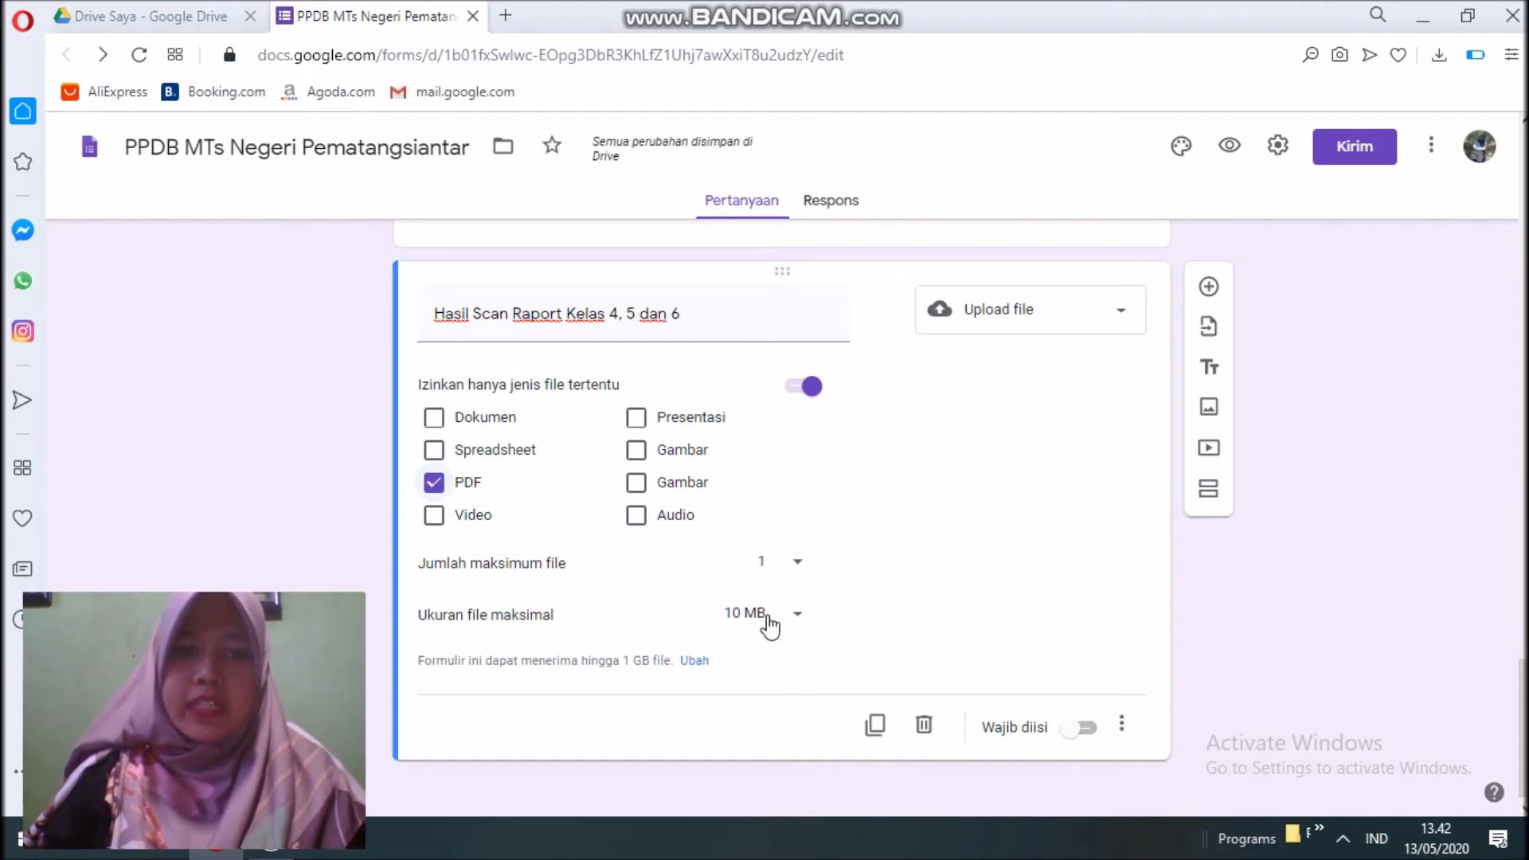
pyautogui.click(1089, 720)
pyautogui.scroll(10, 1002, 700)
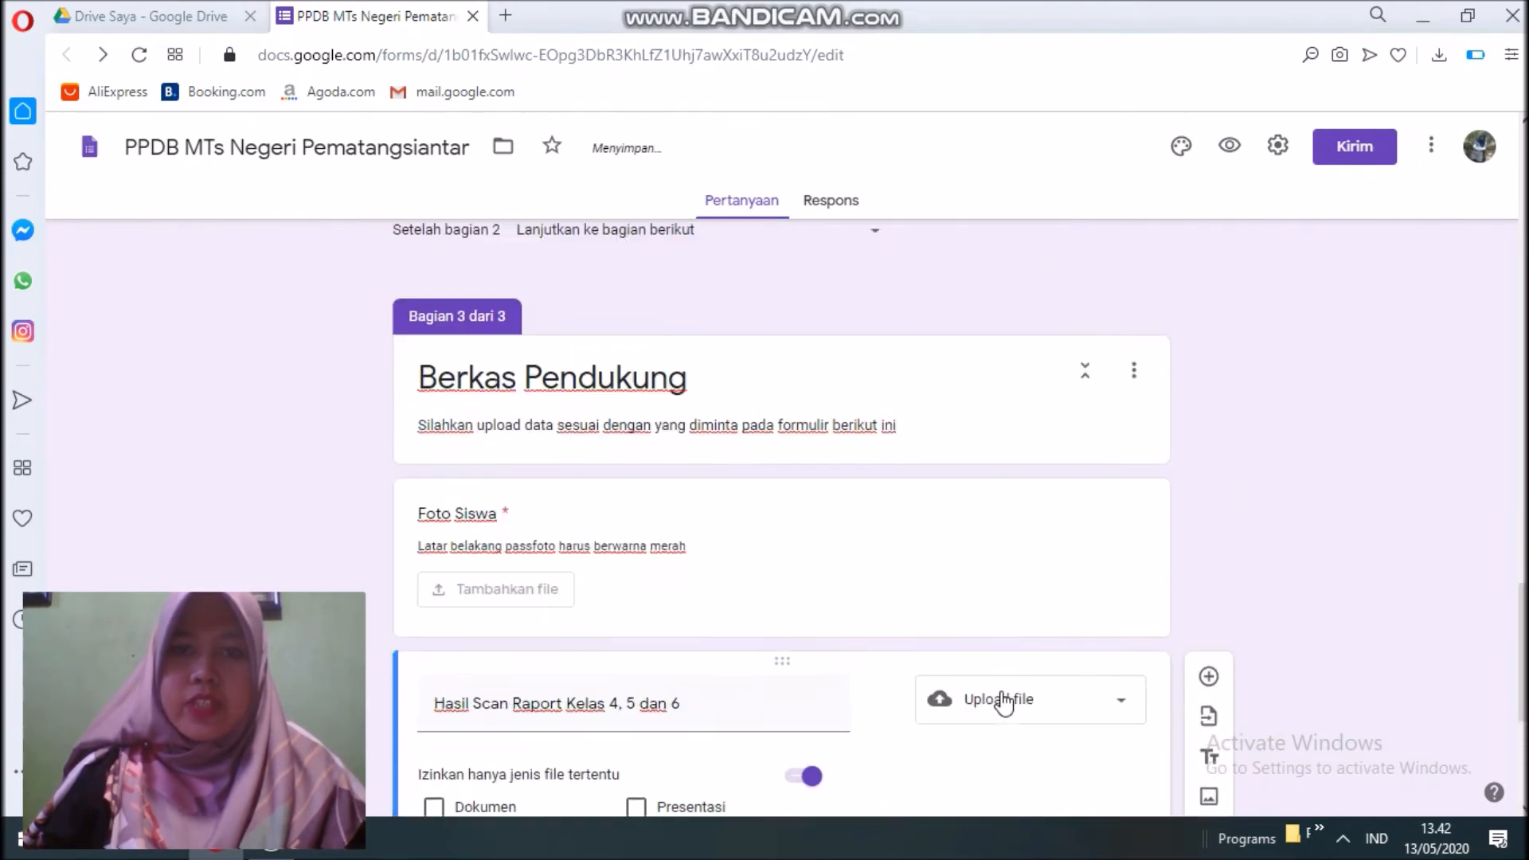
pyautogui.scroll(15, 1002, 699)
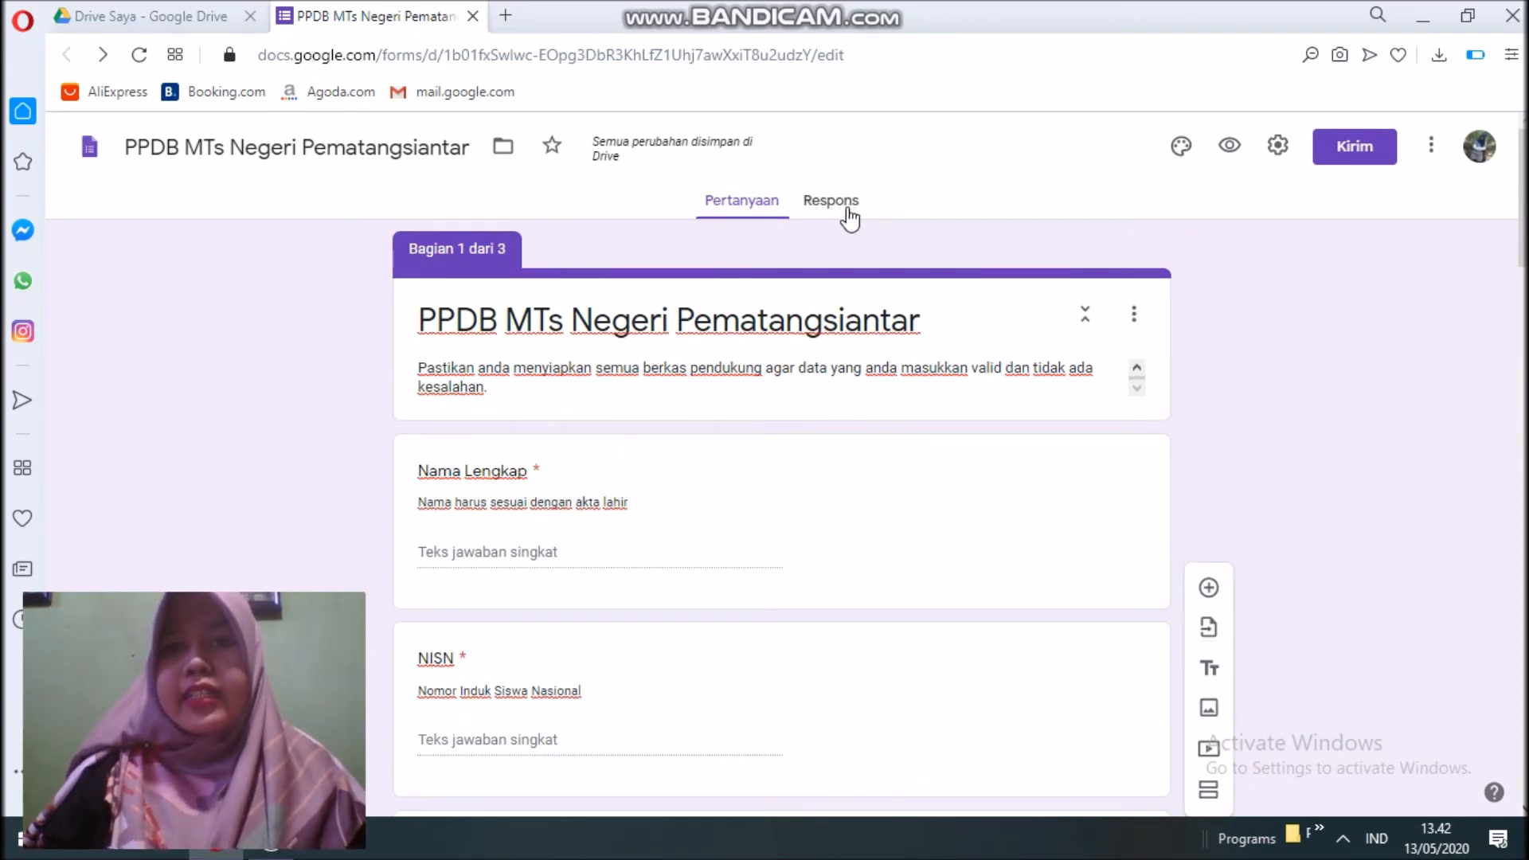
# Link the form's responses to a new spreadsheet, 'PPDB MTs Negeri Pematangsiantar (Respons)'.
pyautogui.click(848, 213)
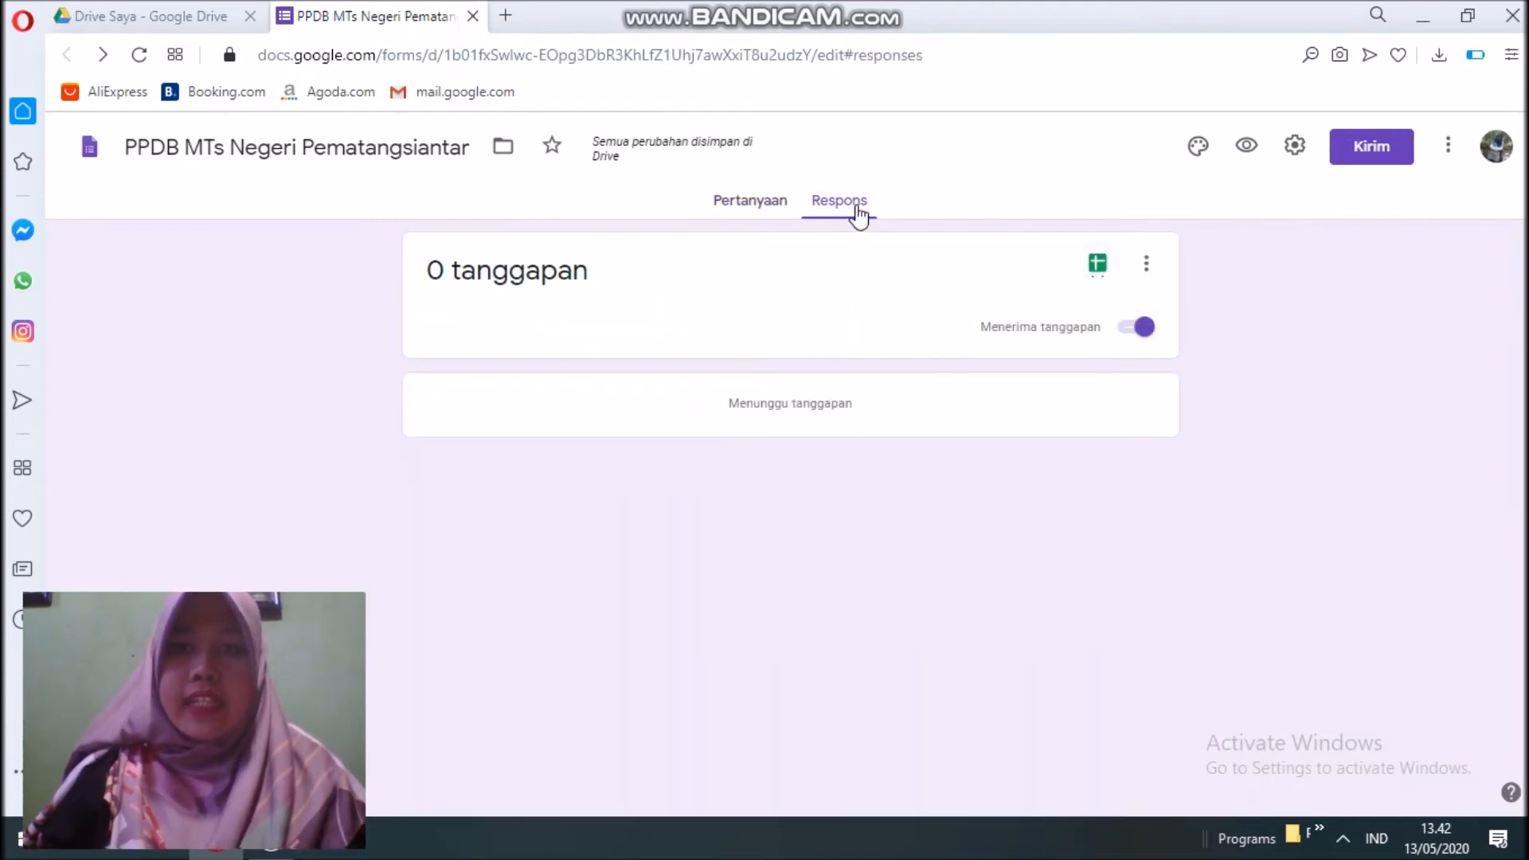
pyautogui.click(1098, 267)
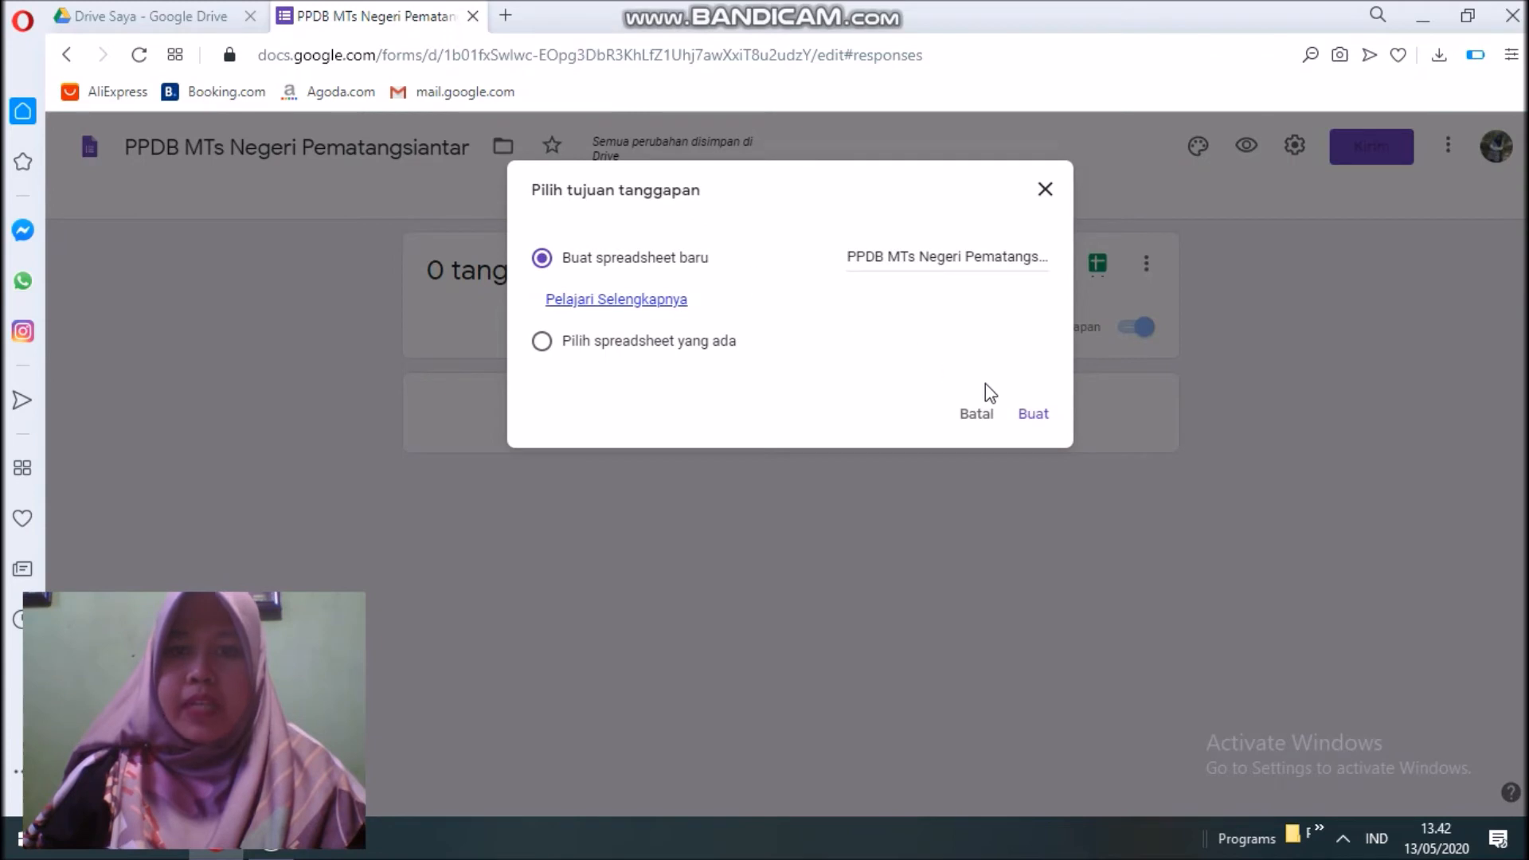
pyautogui.click(1029, 416)
pyautogui.click(1033, 415)
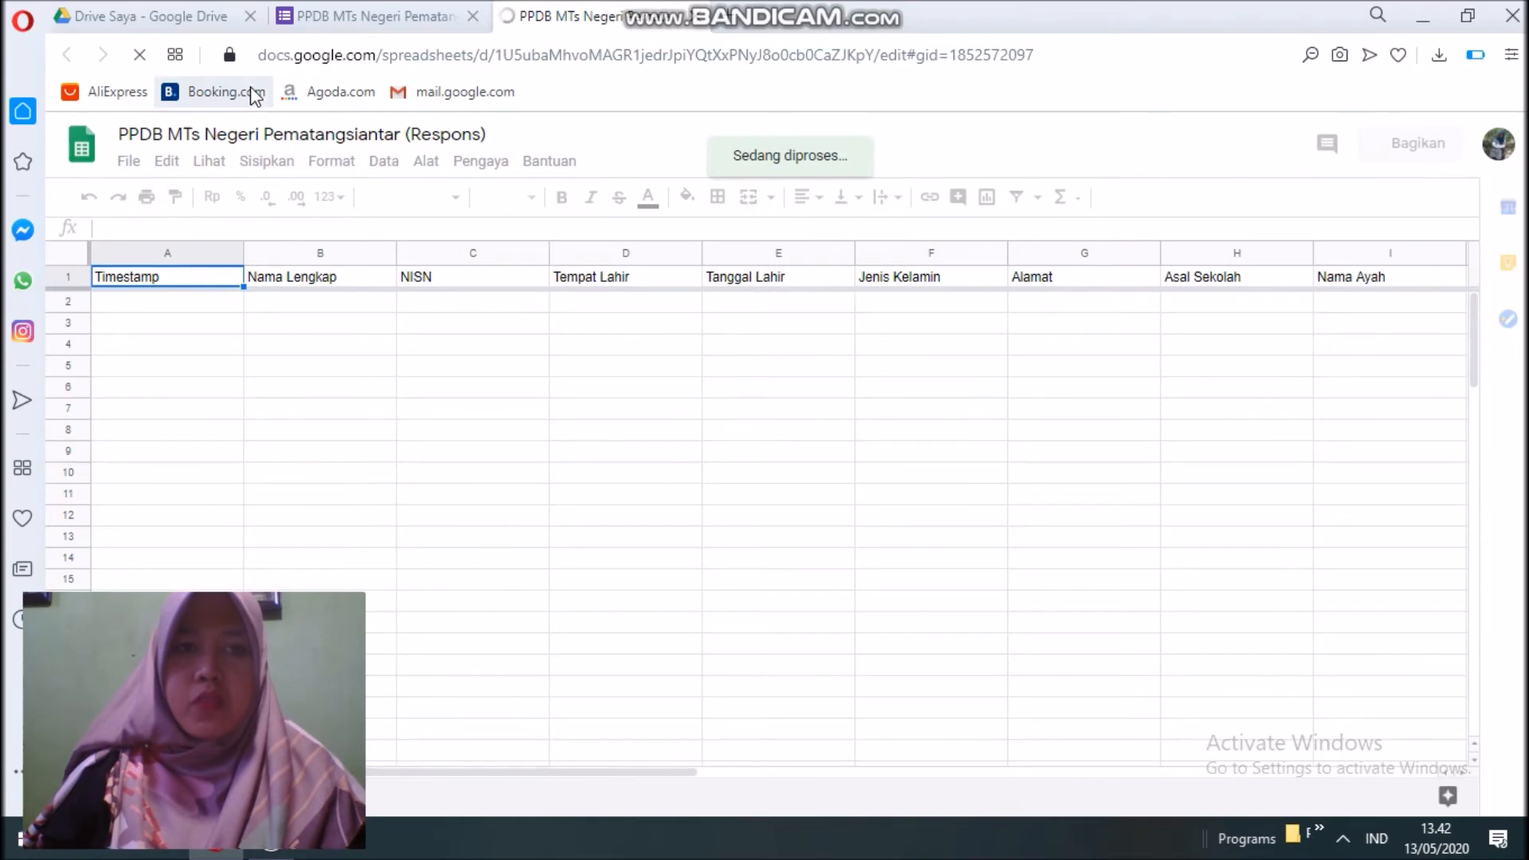
pyautogui.click(356, 19)
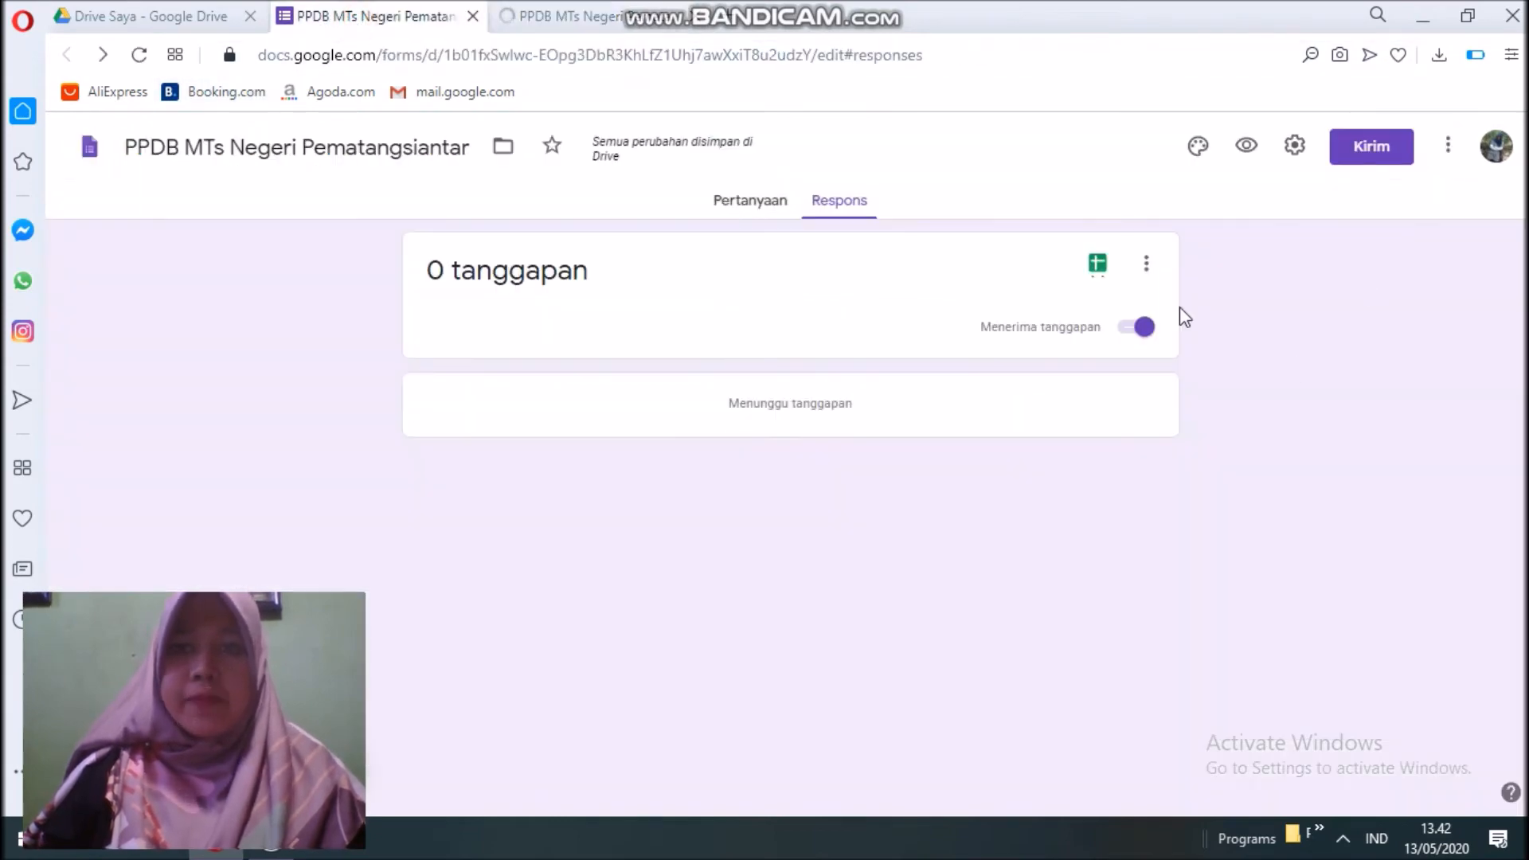
# Set the open-book photo as the form's header image.
pyautogui.click(762, 210)
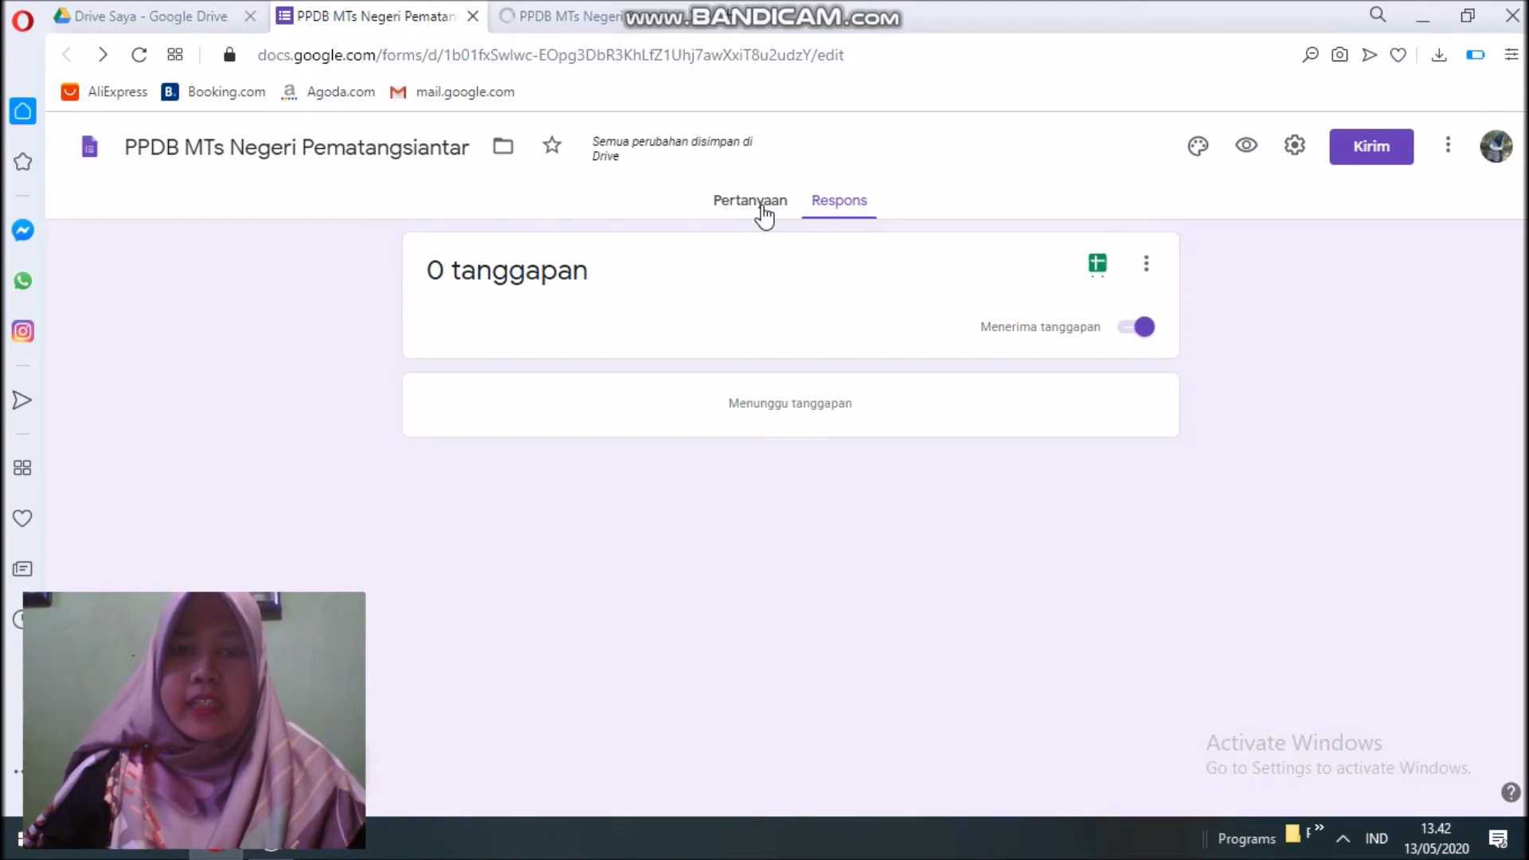
pyautogui.click(1180, 150)
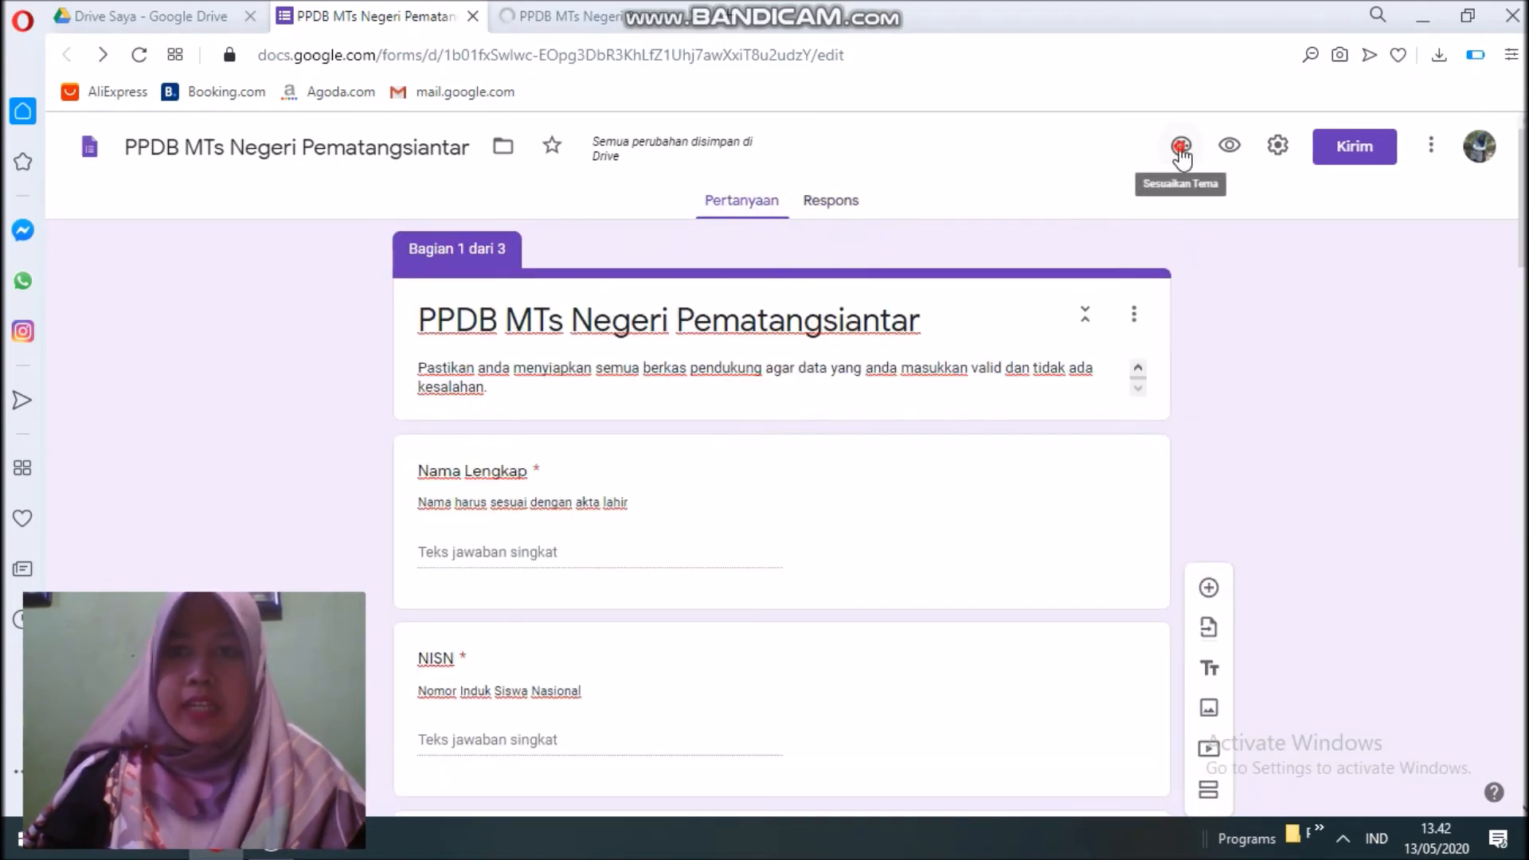
pyautogui.click(1182, 150)
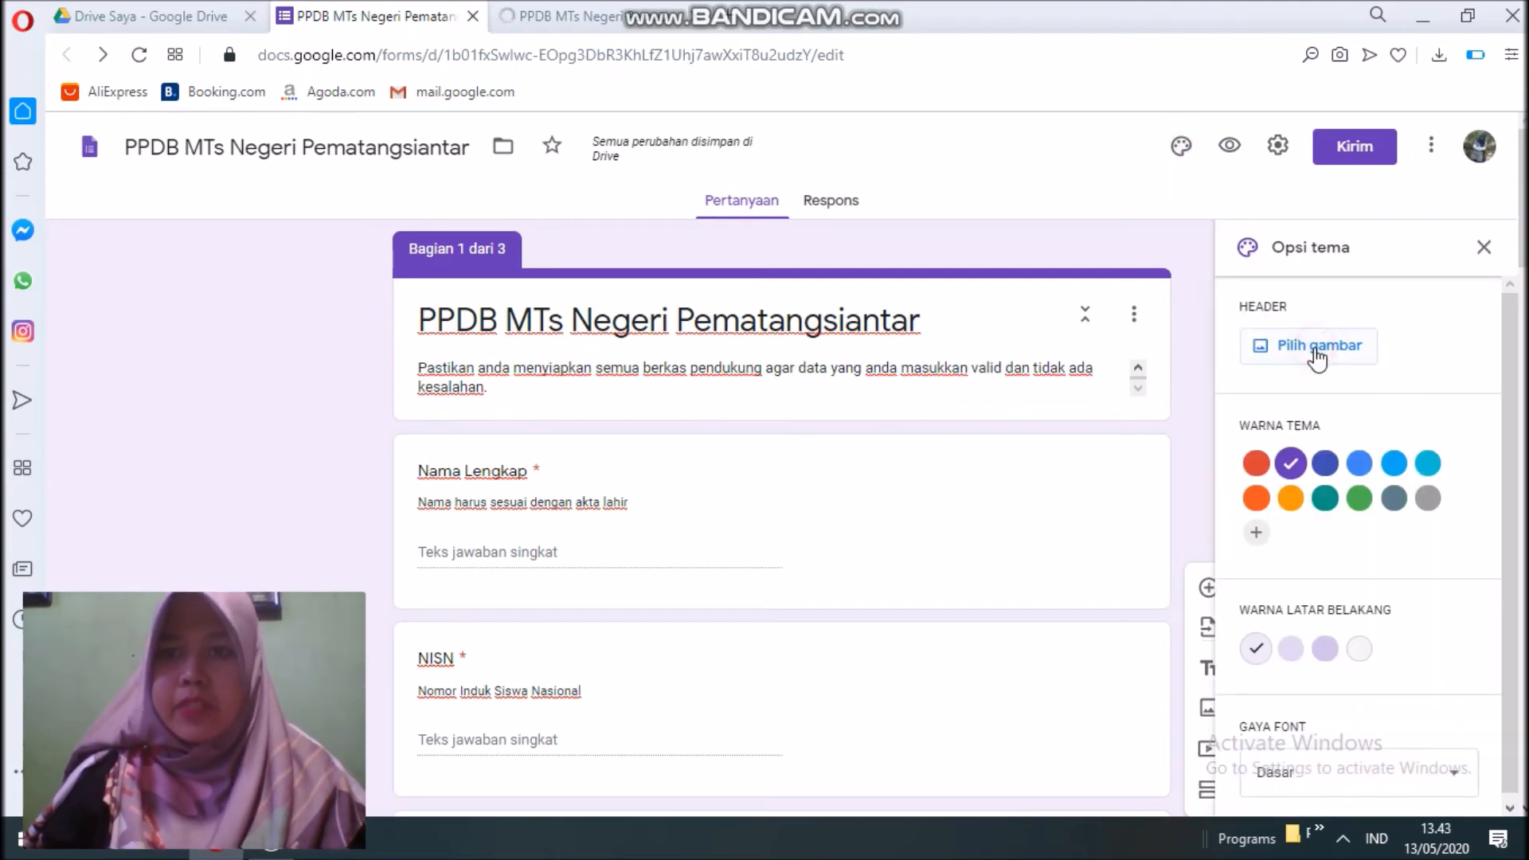
pyautogui.click(1315, 351)
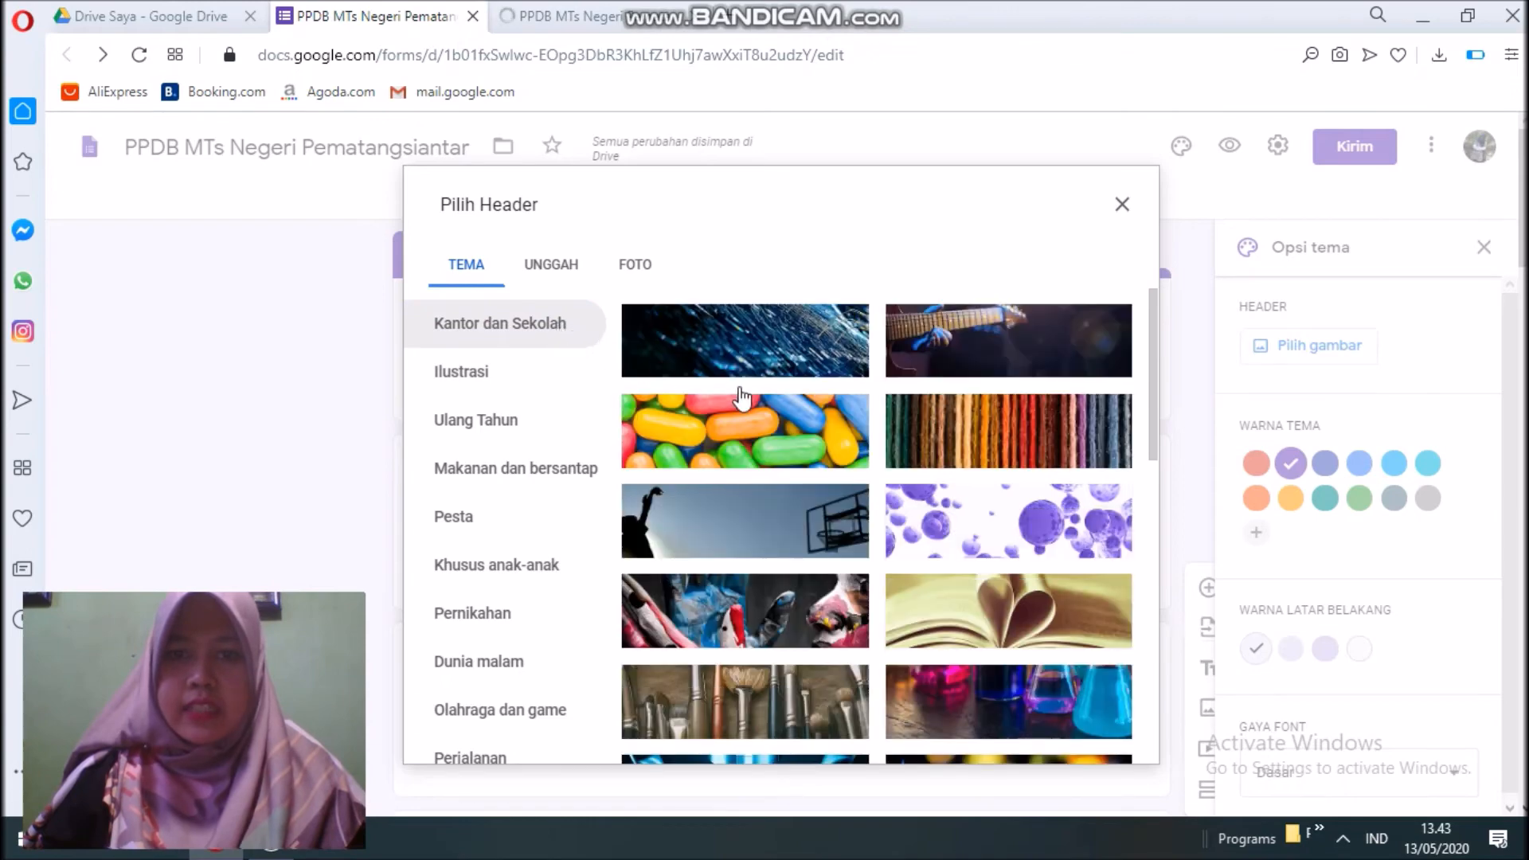
pyautogui.click(1006, 616)
pyautogui.click(1092, 741)
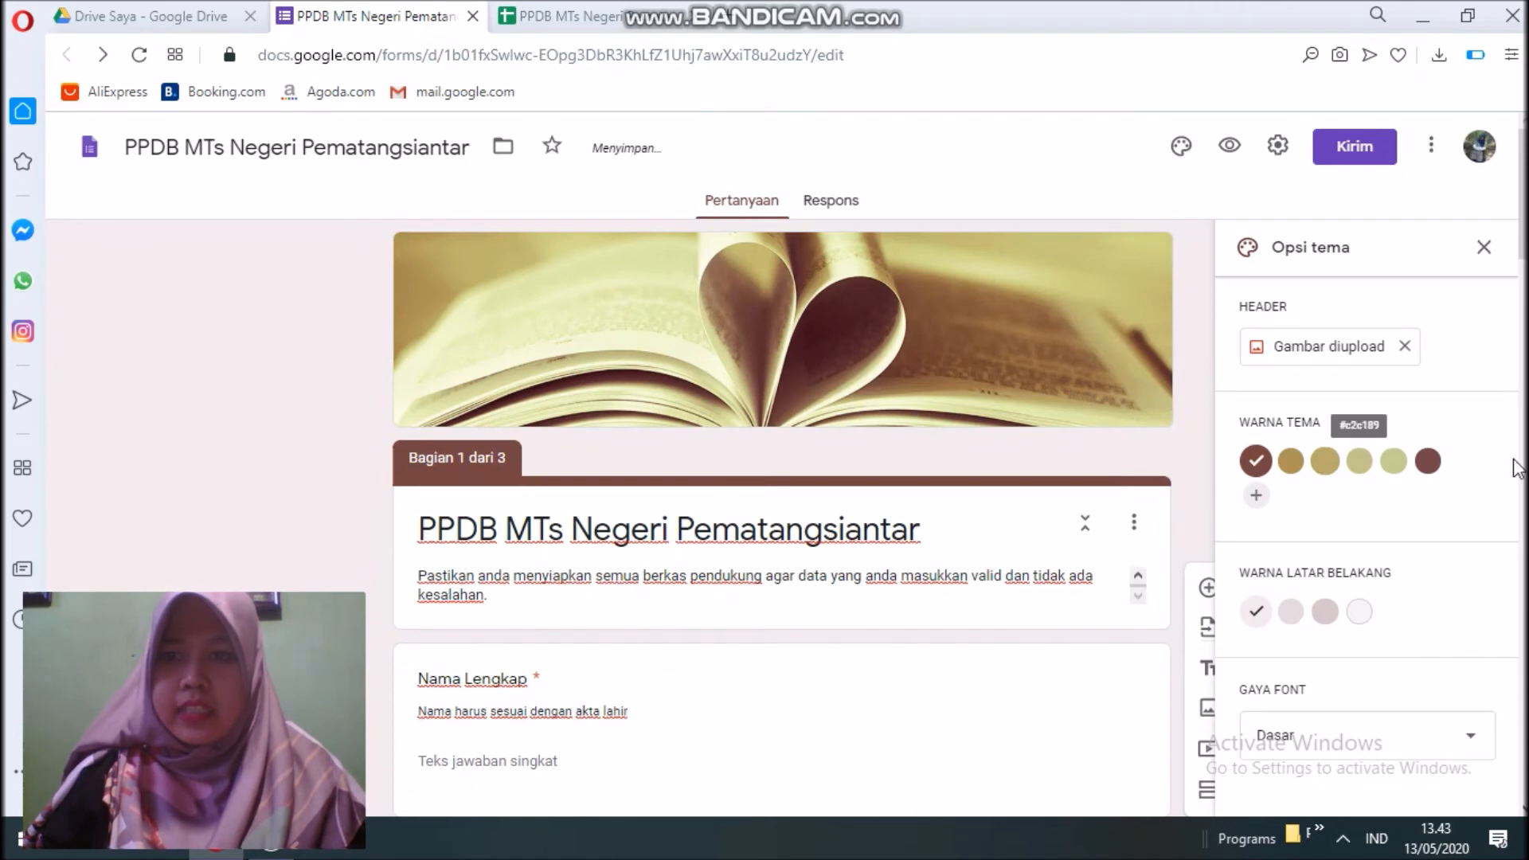
# Choose the darker pink background and the Lucu font style.
pyautogui.scroll(-2, 1210, 599)
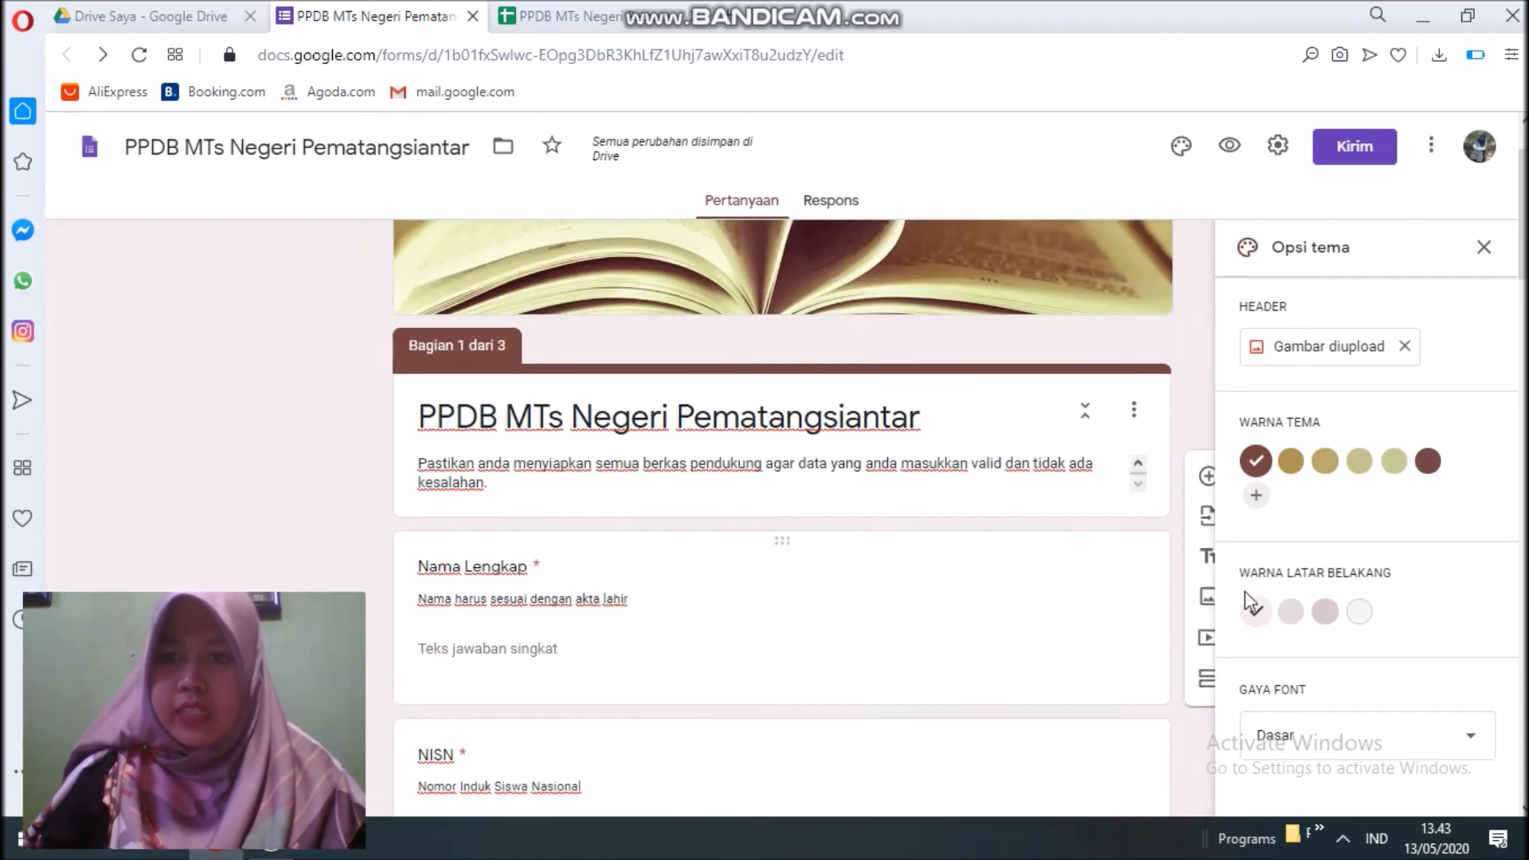
pyautogui.click(1326, 612)
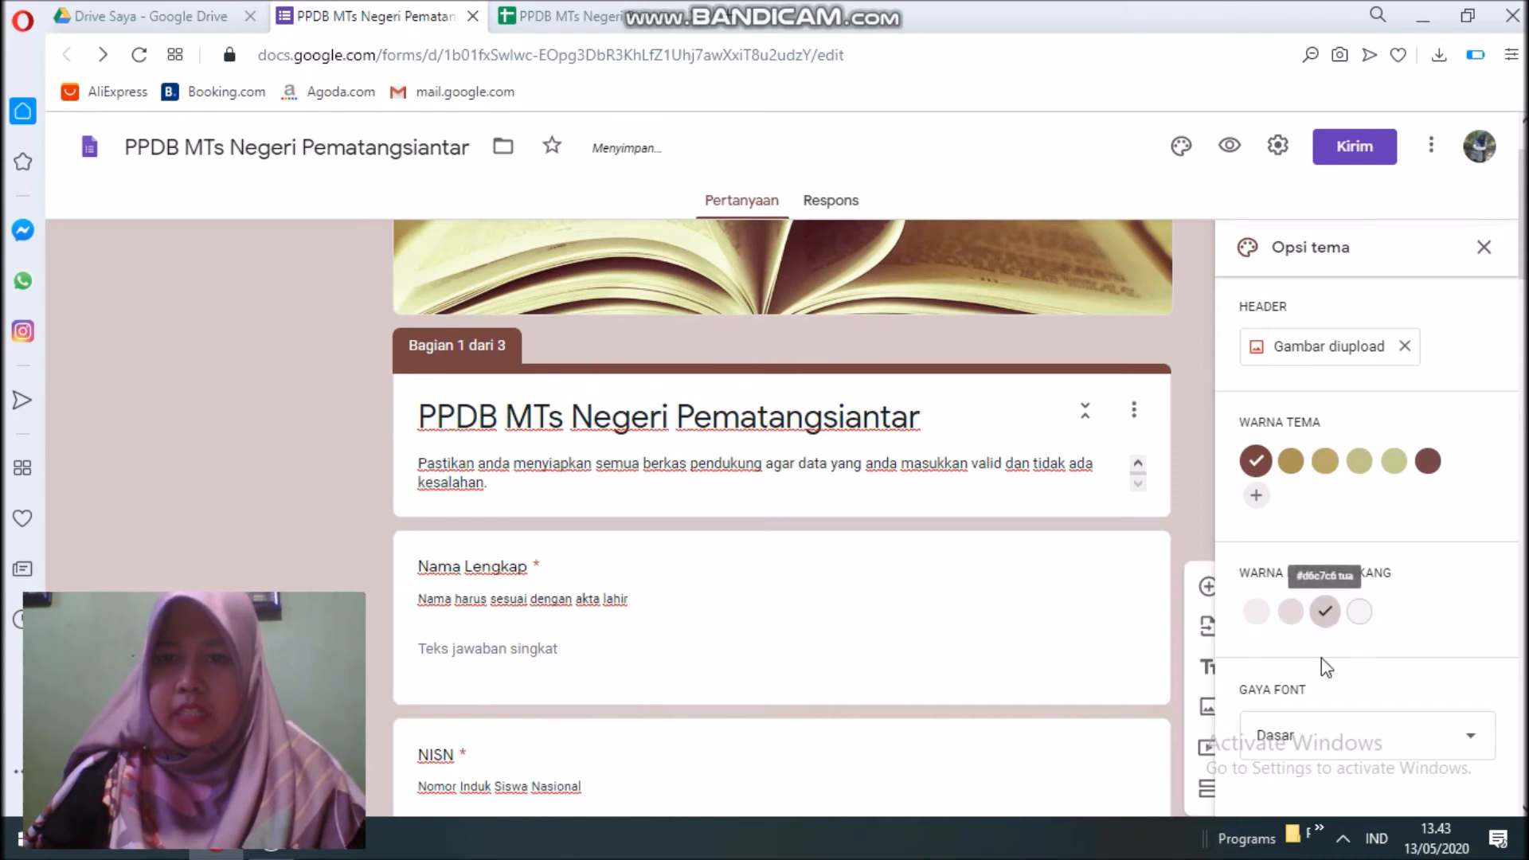
pyautogui.click(1322, 734)
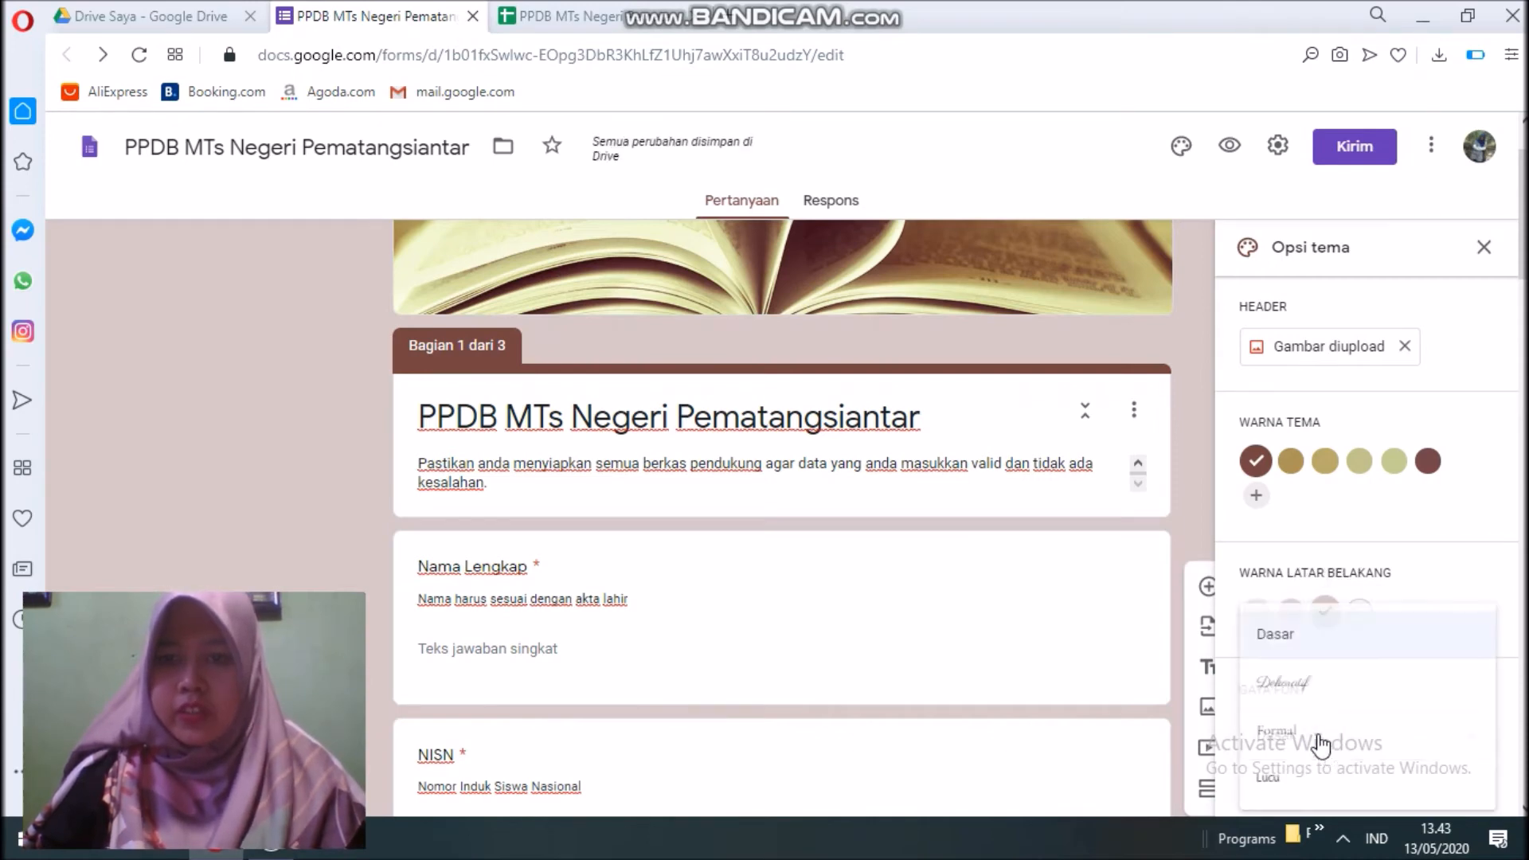
pyautogui.click(1290, 782)
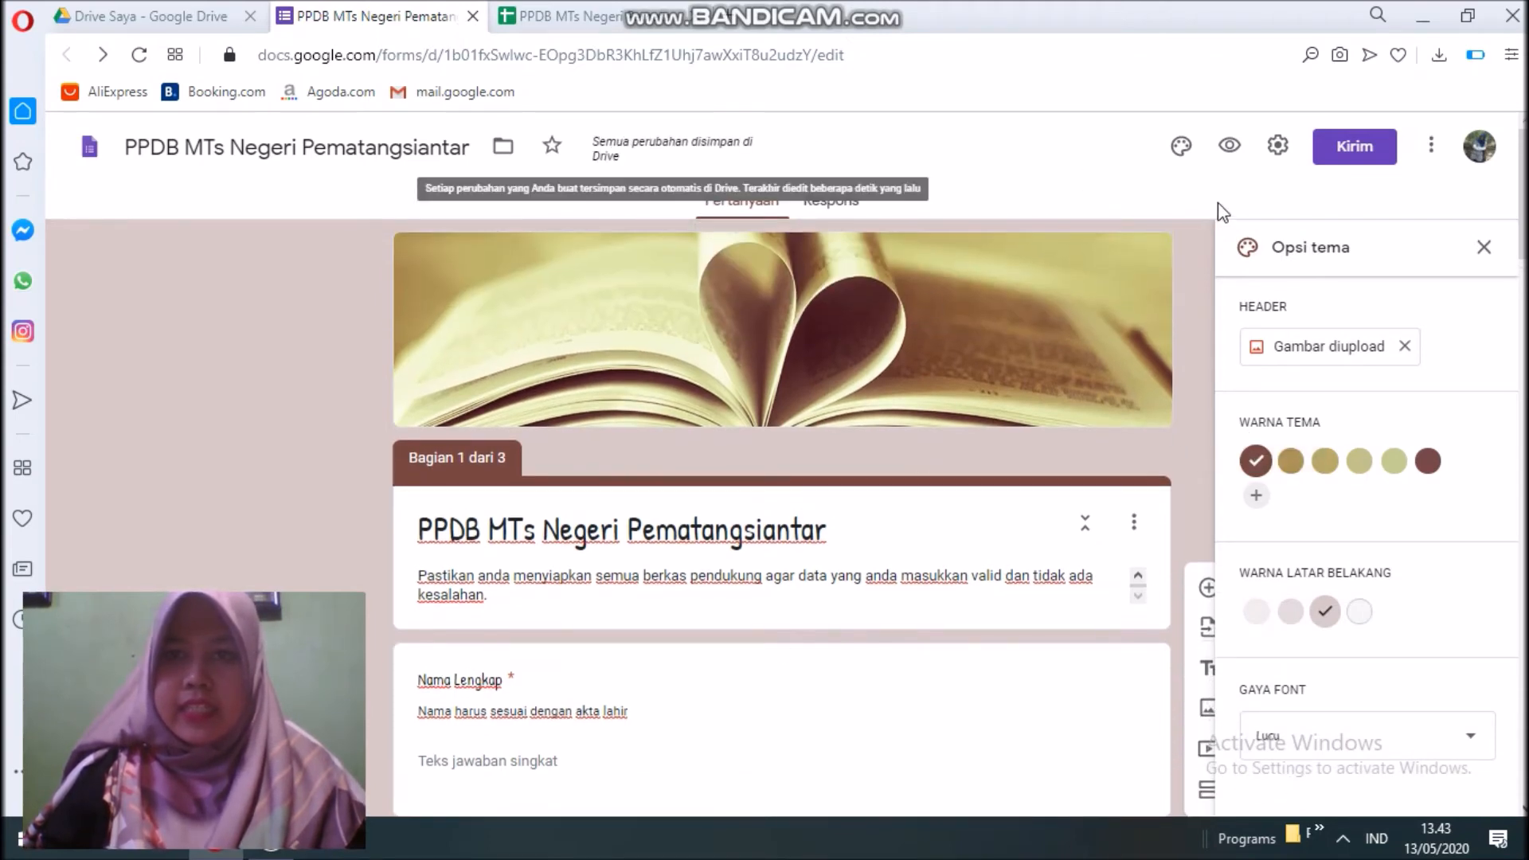
# Preview the restyled form in a separate tab, scroll through it, and return to the editor.
pyautogui.click(1232, 147)
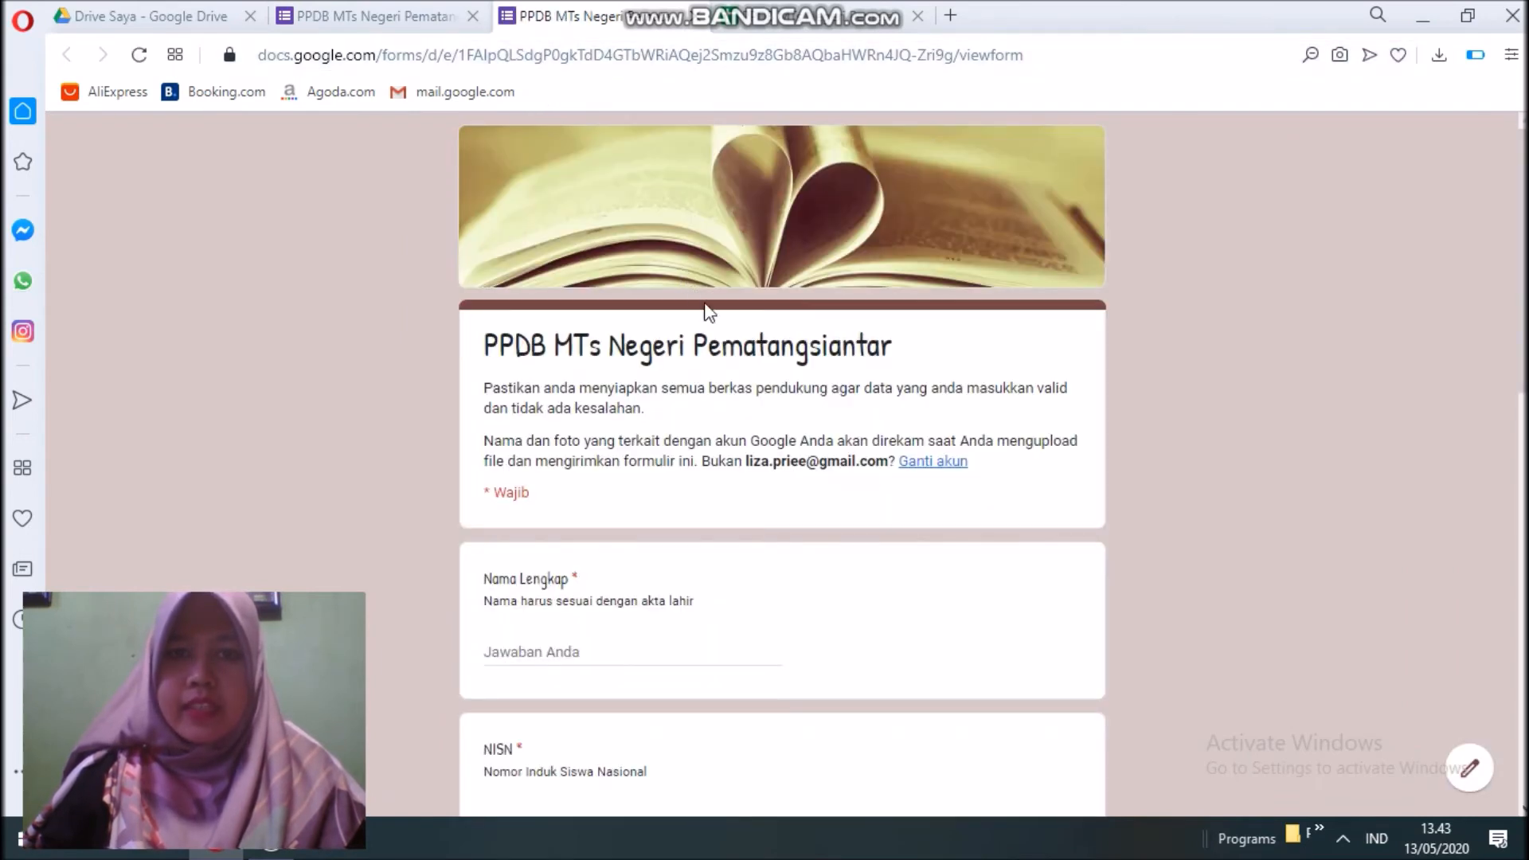
pyautogui.scroll(-5, 706, 311)
pyautogui.scroll(-8, 704, 355)
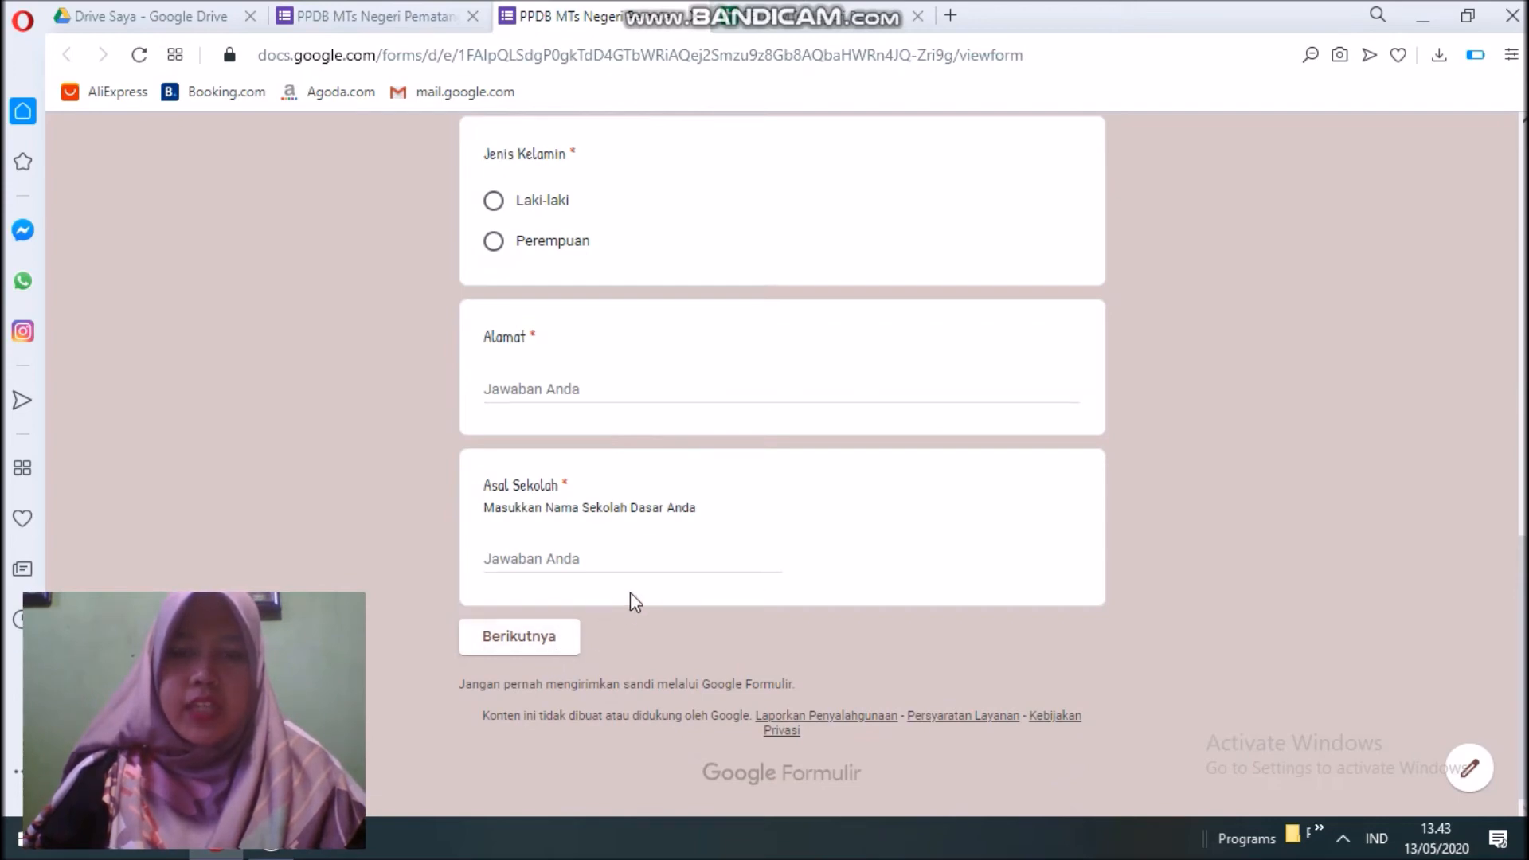
pyautogui.click(420, 20)
pyautogui.scroll(-5, 676, 318)
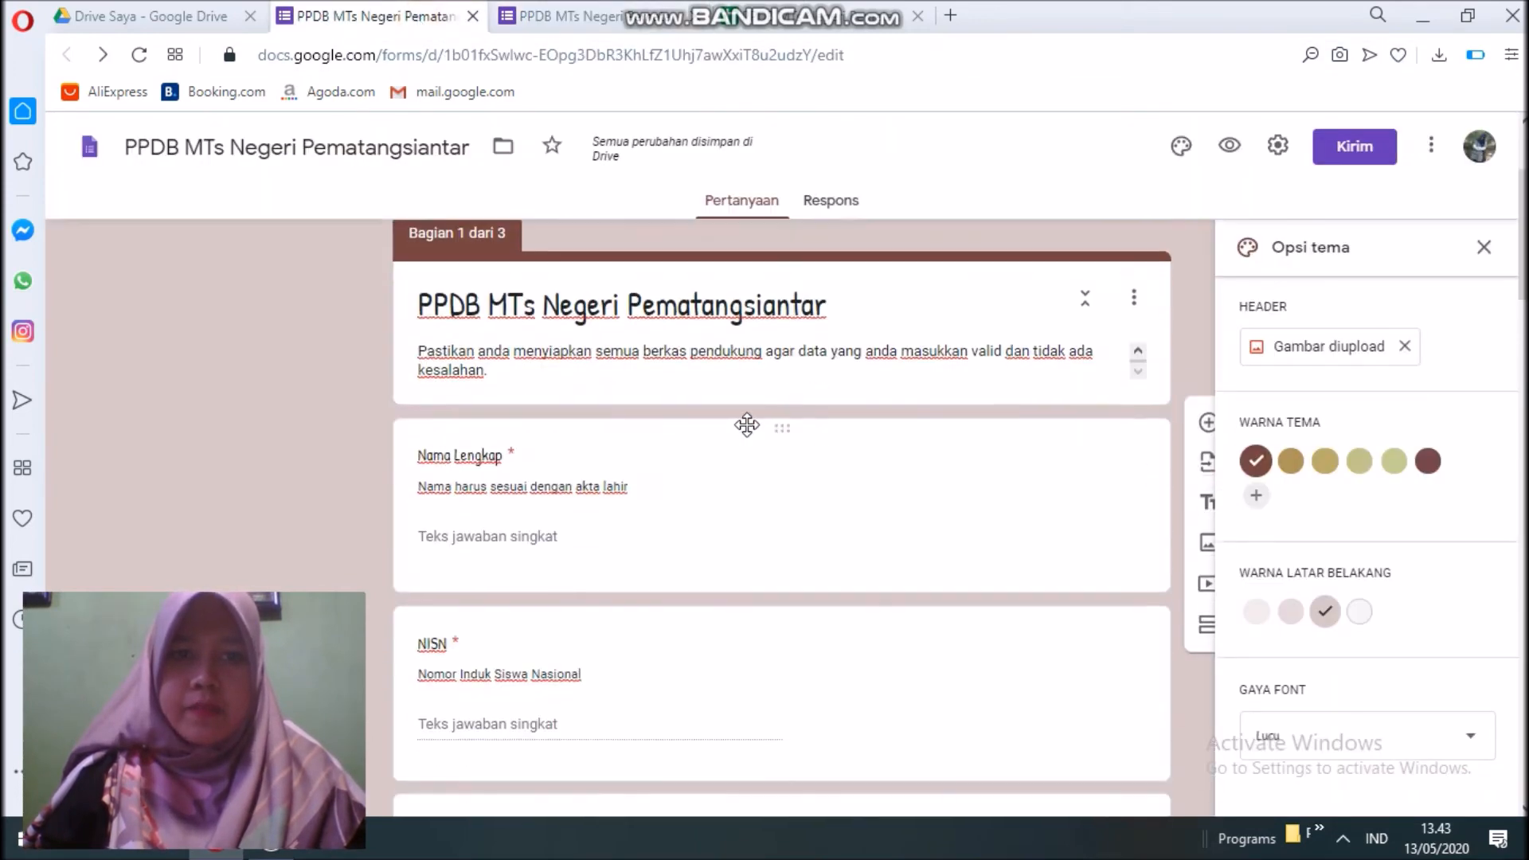
pyautogui.scroll(3, 749, 425)
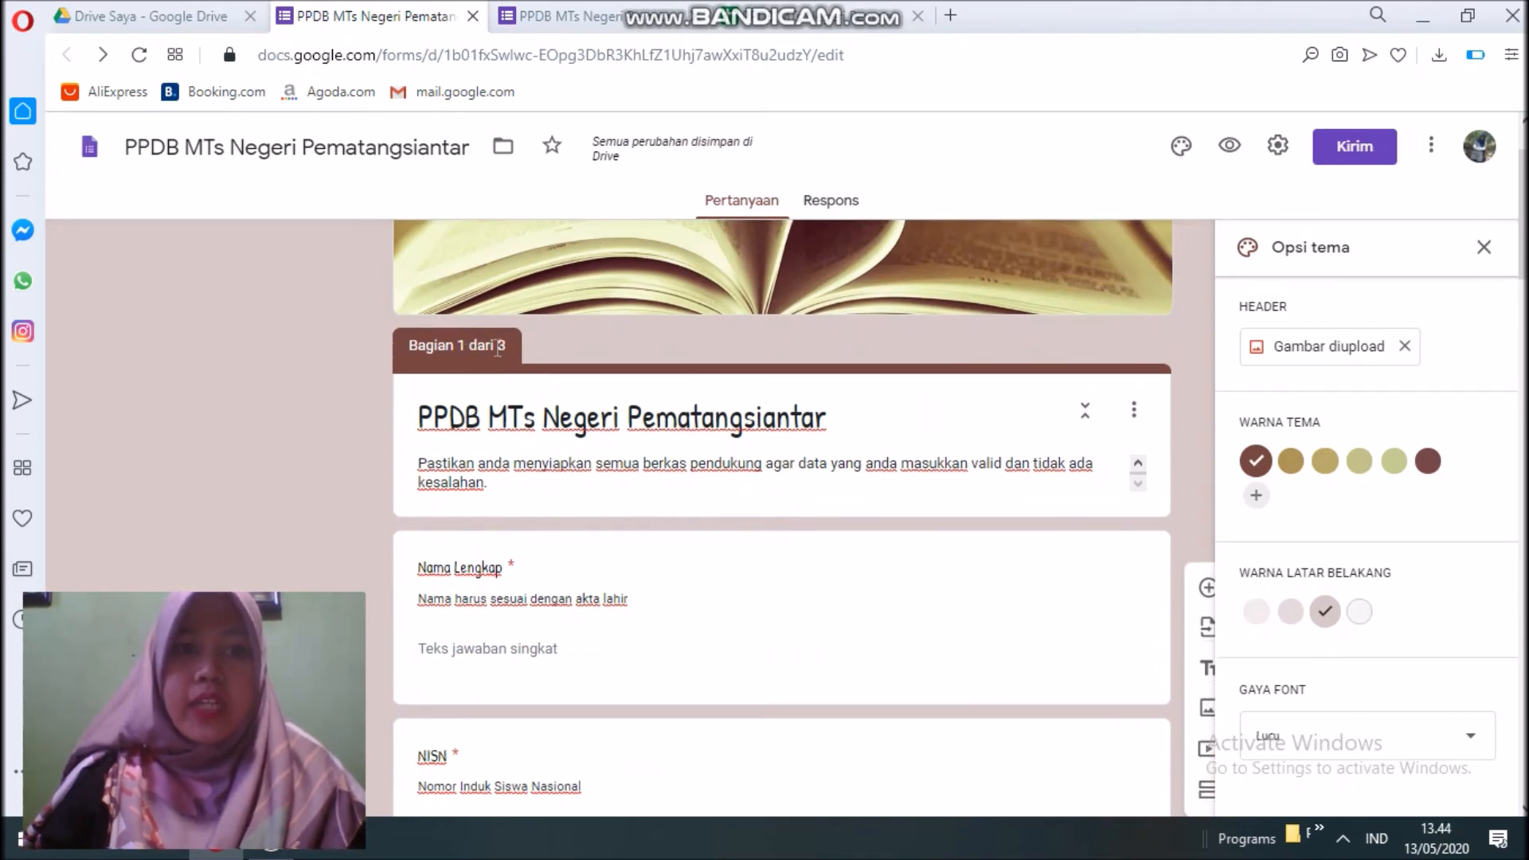
pyautogui.click(573, 27)
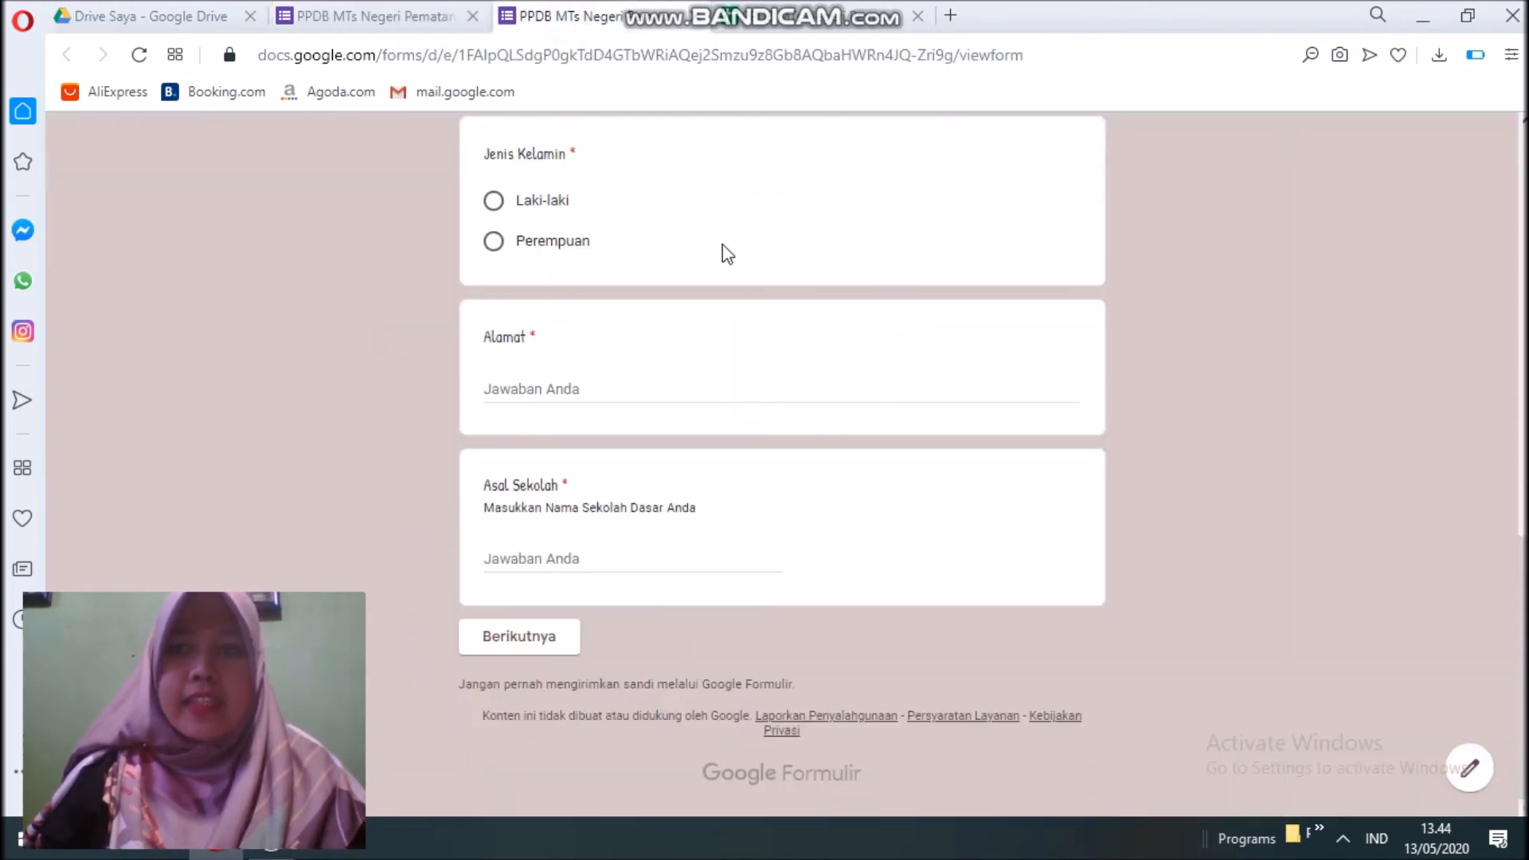
pyautogui.scroll(10, 744, 331)
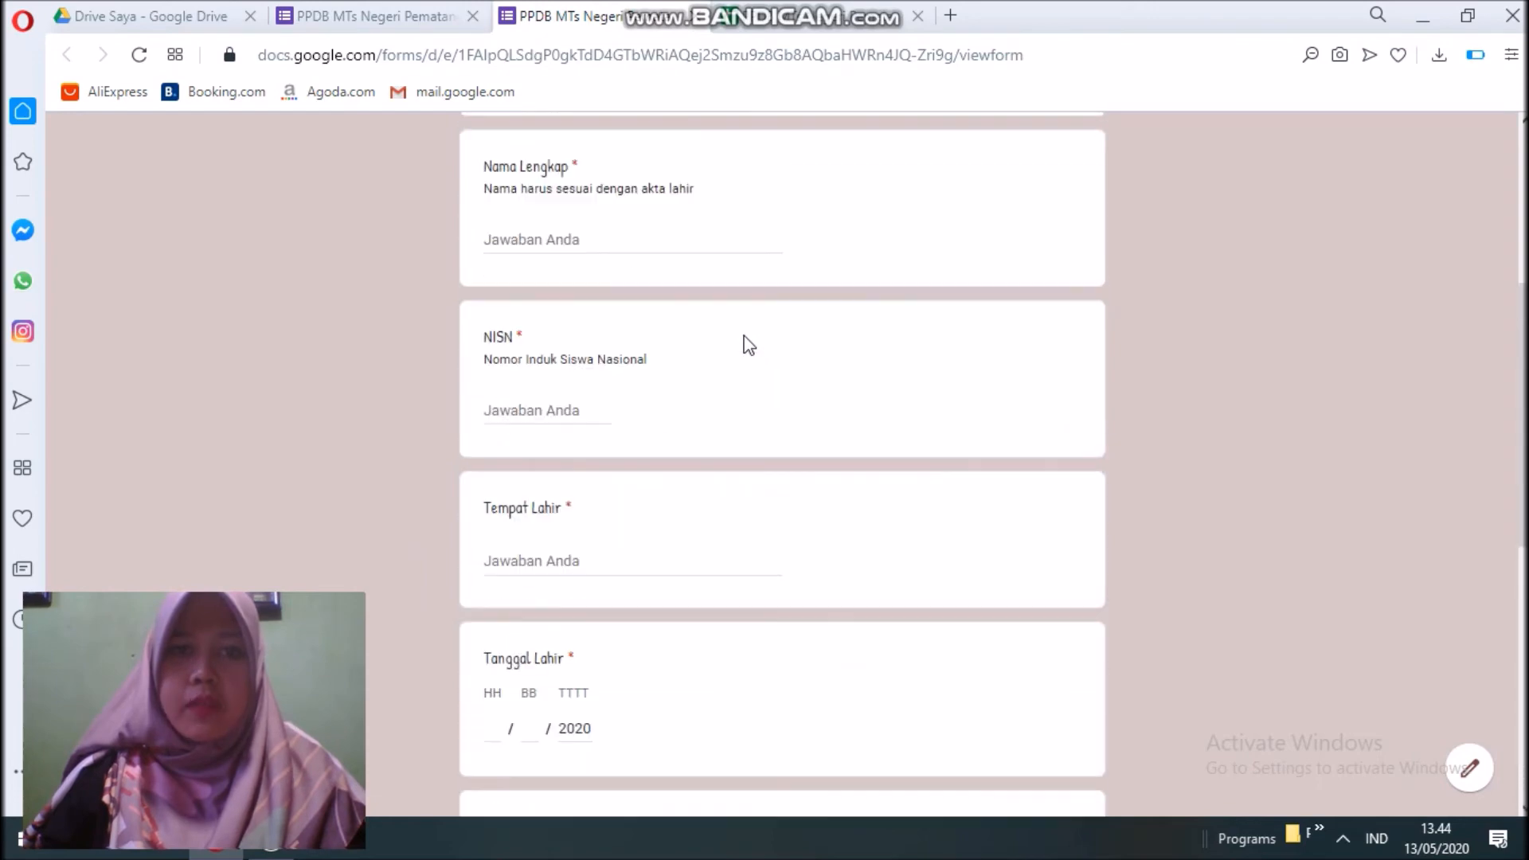
pyautogui.scroll(5, 744, 334)
pyautogui.scroll(-15, 744, 347)
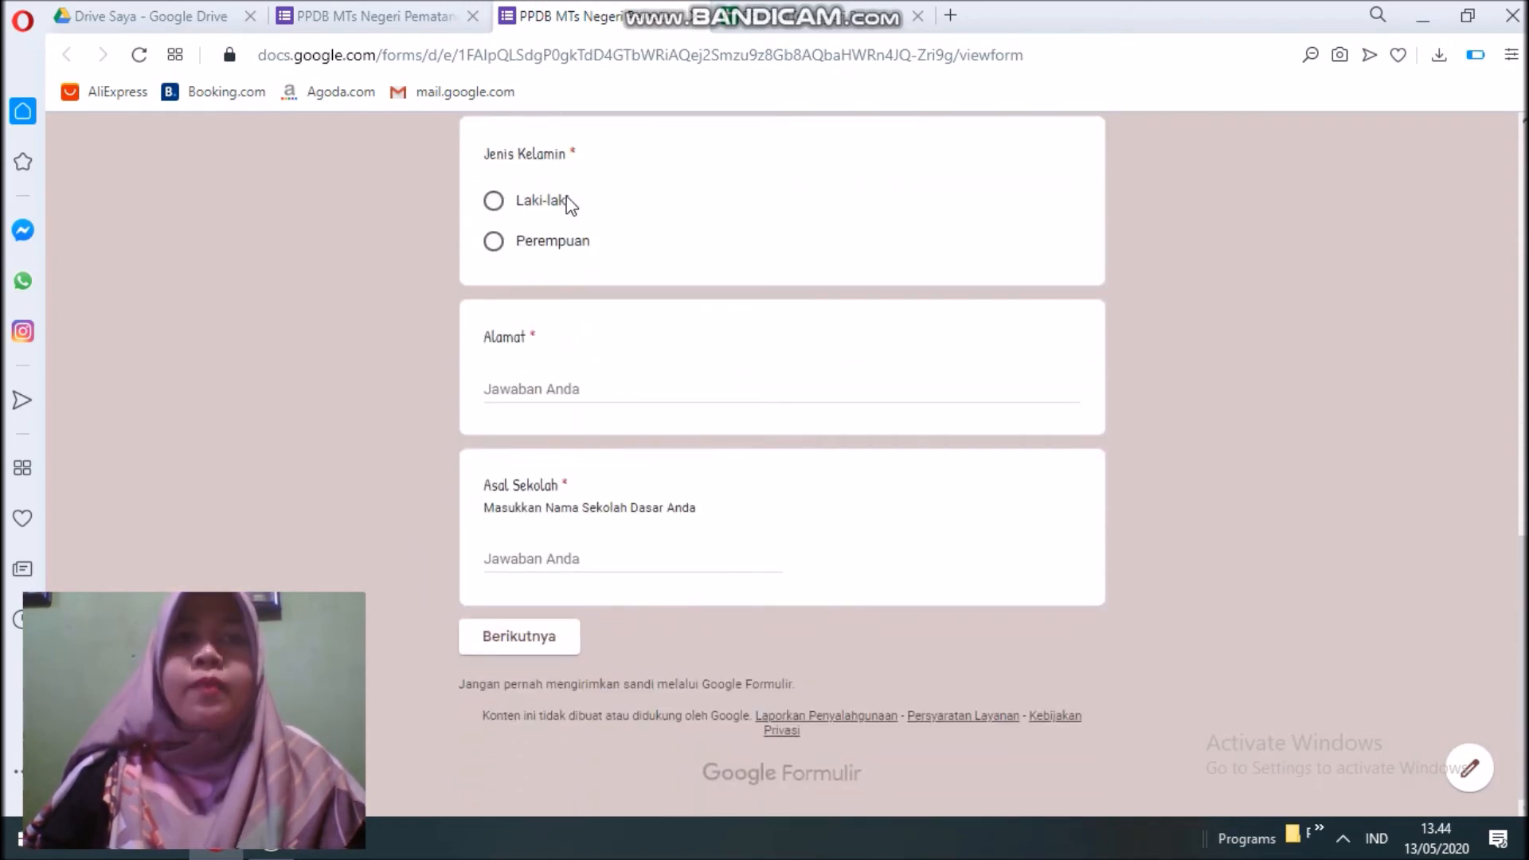
pyautogui.scroll(12, 638, 330)
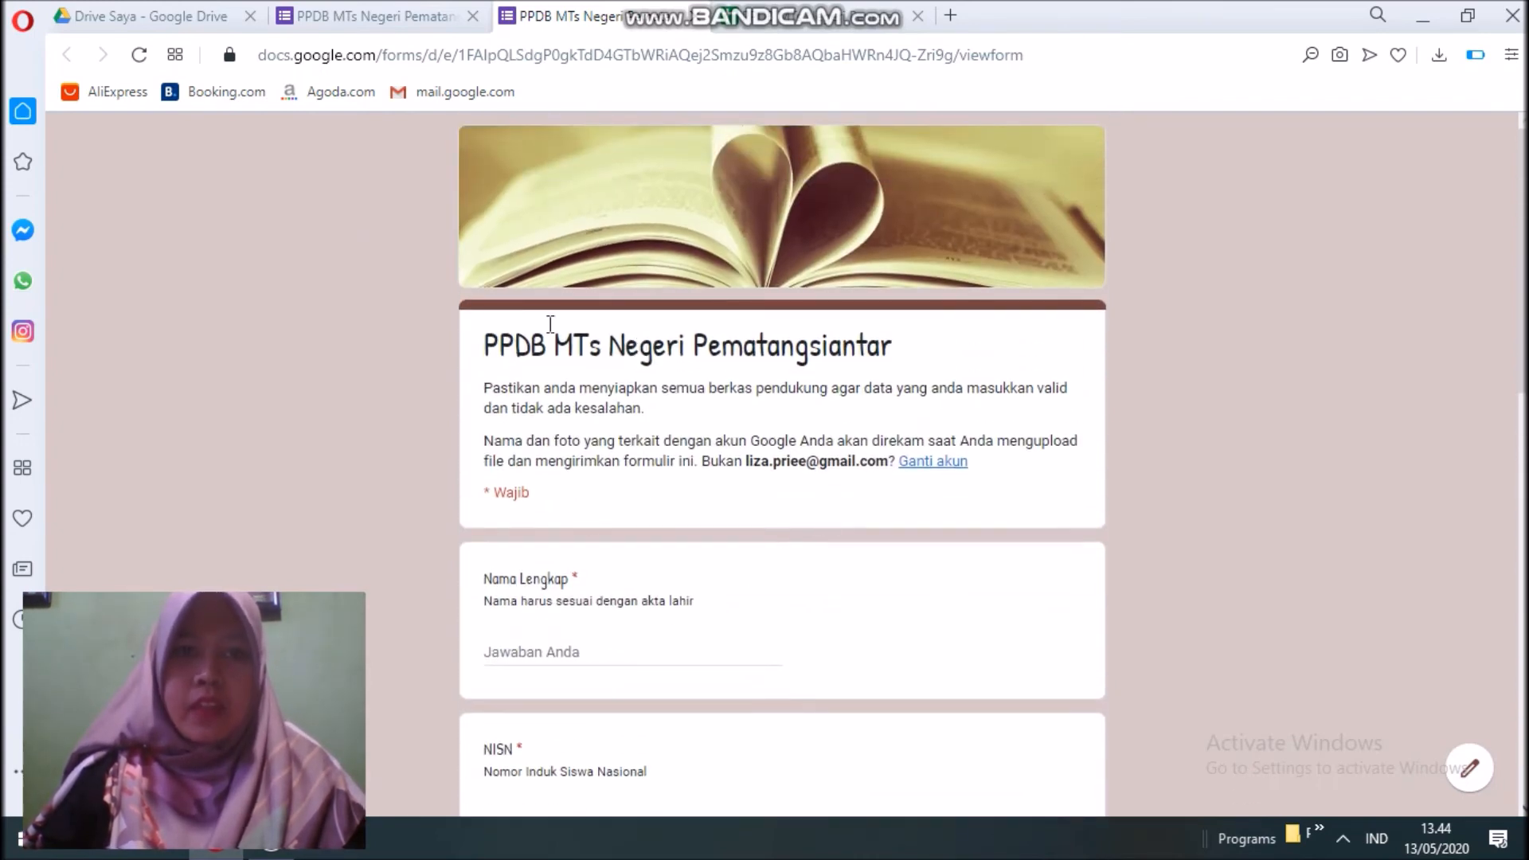
pyautogui.click(392, 11)
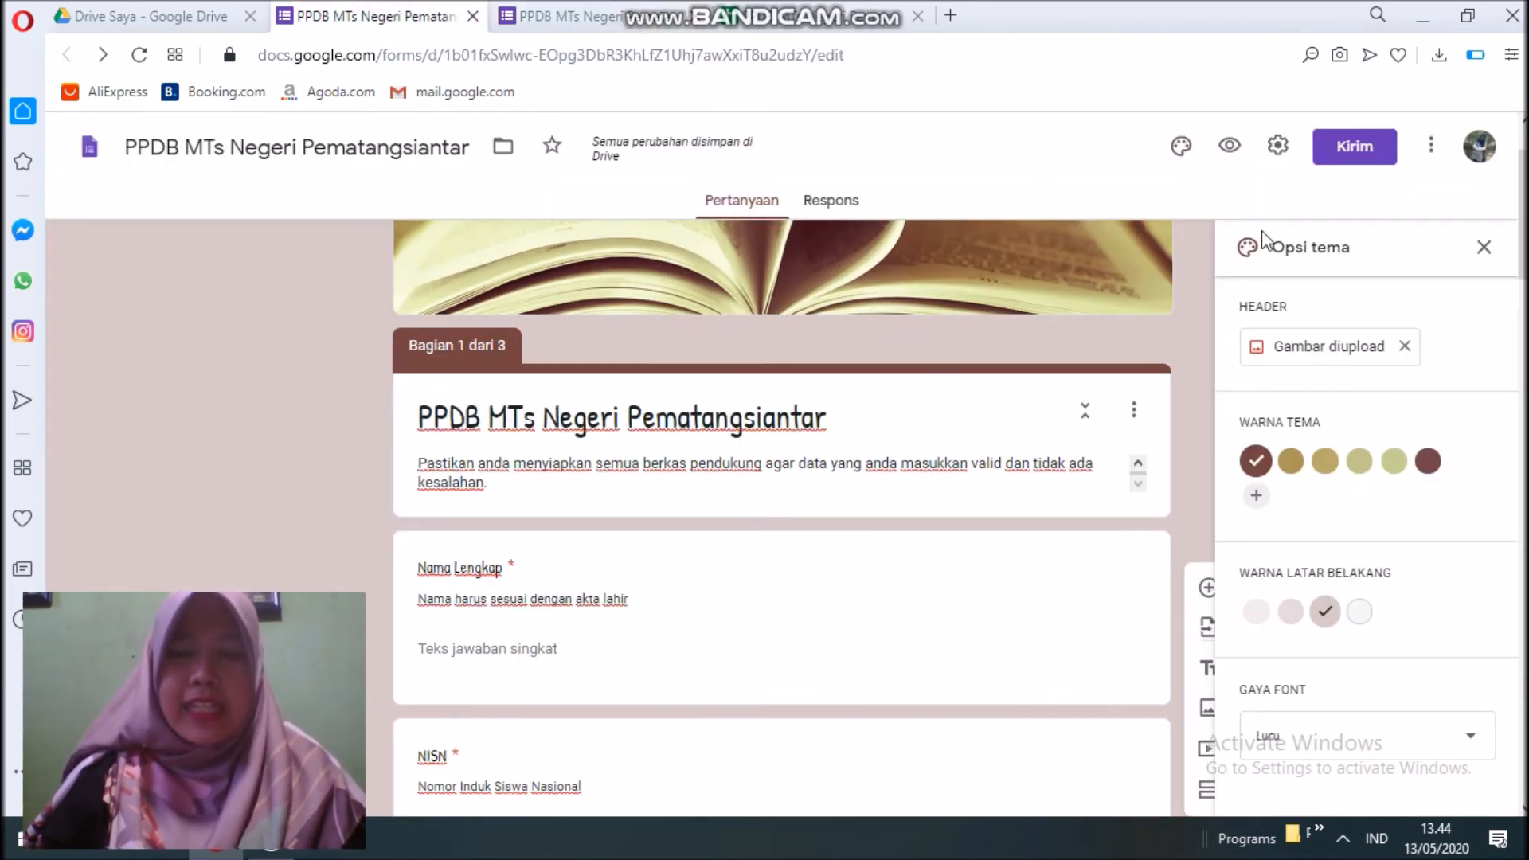
# Copy the form's shortened forms.gle link from the send dialog, then close it.
pyautogui.click(1351, 162)
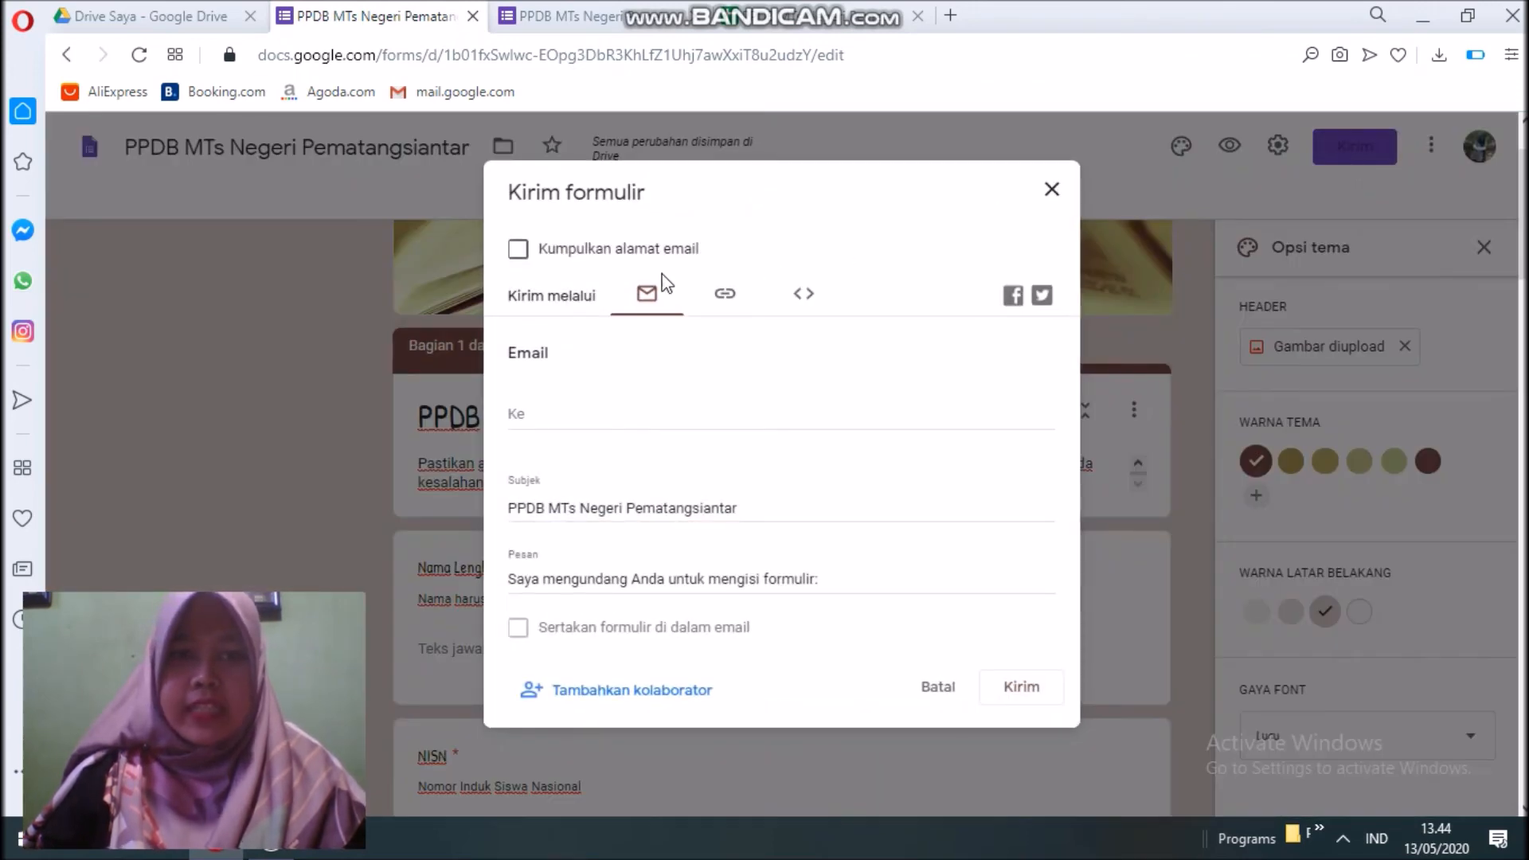
pyautogui.click(537, 412)
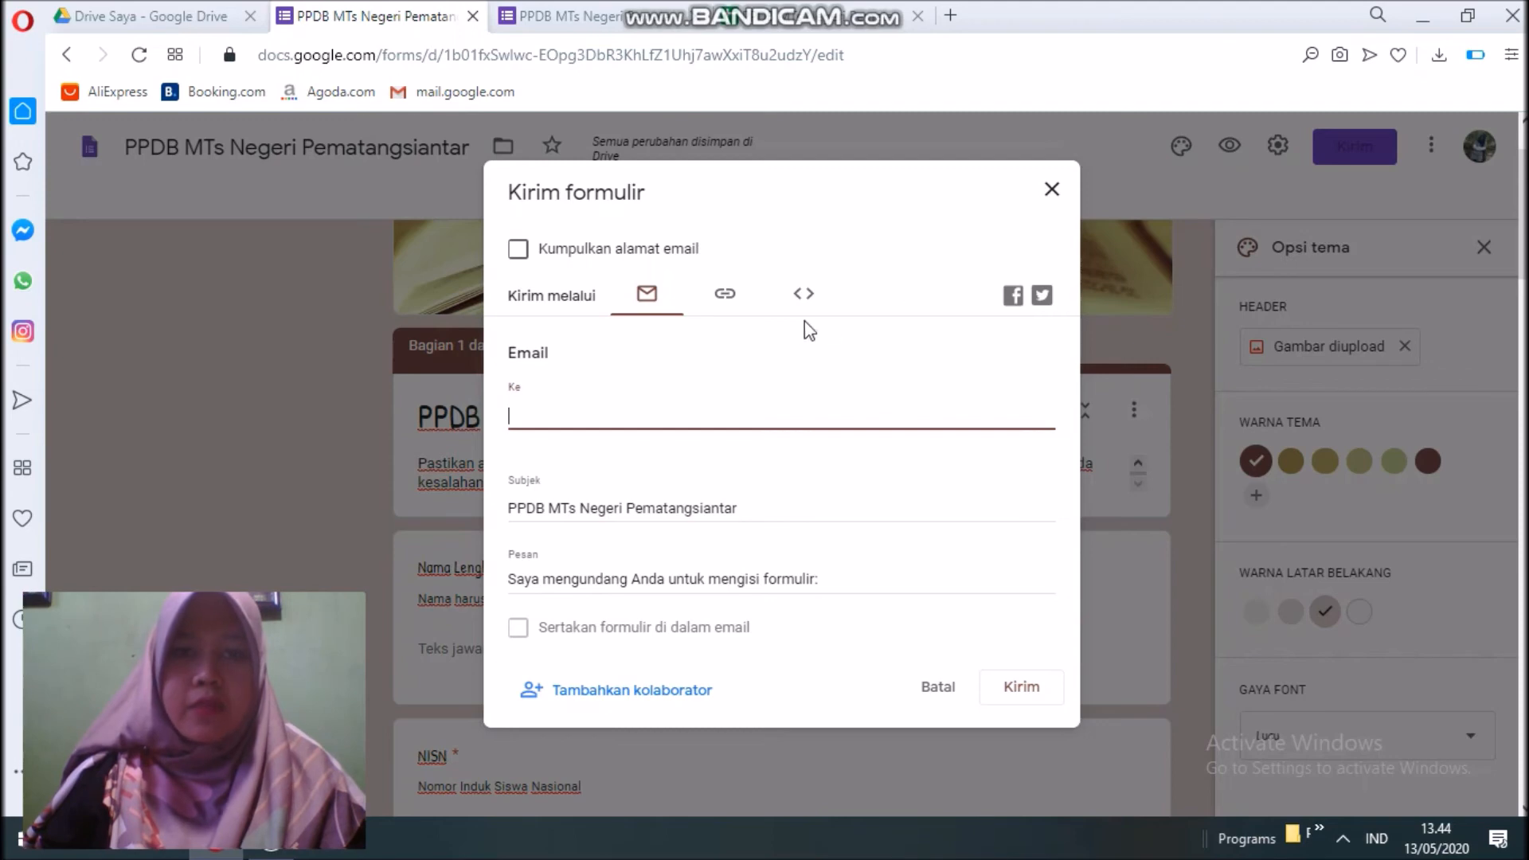
pyautogui.click(725, 299)
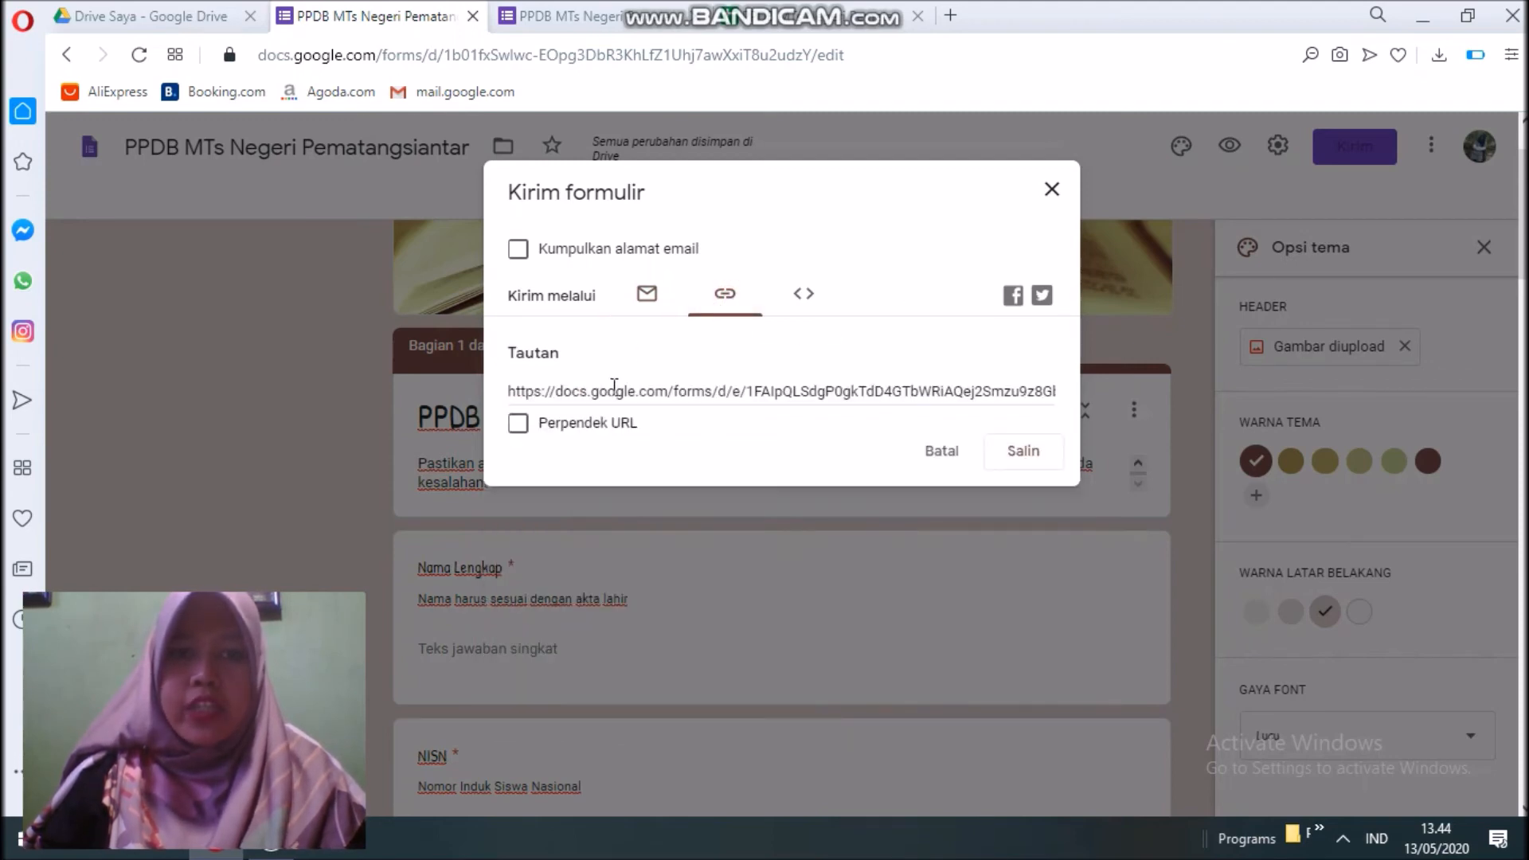
pyautogui.click(614, 390)
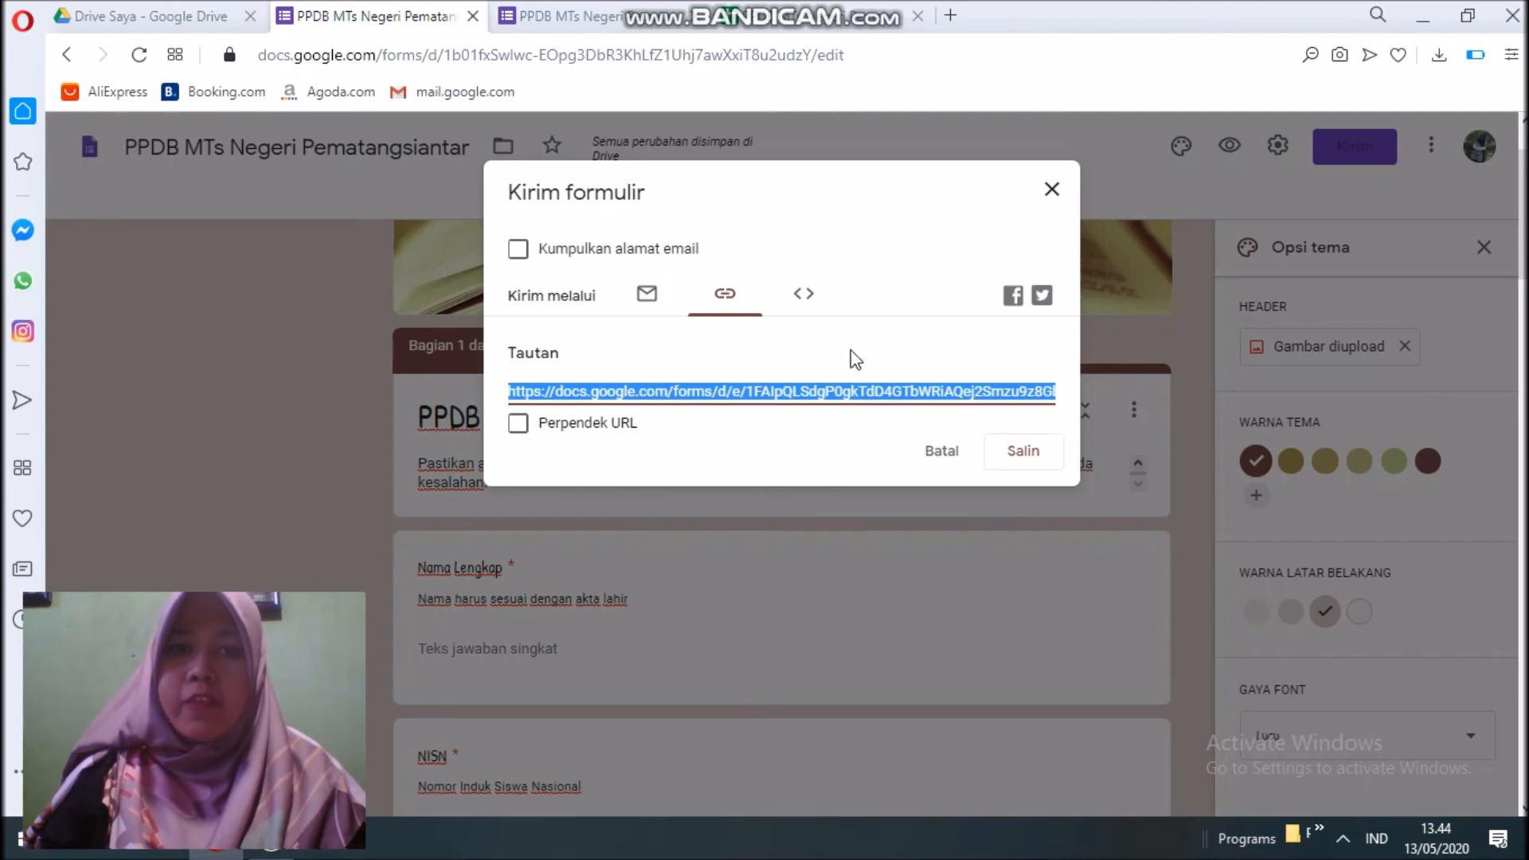
pyautogui.click(518, 429)
pyautogui.click(518, 429)
pyautogui.click(518, 428)
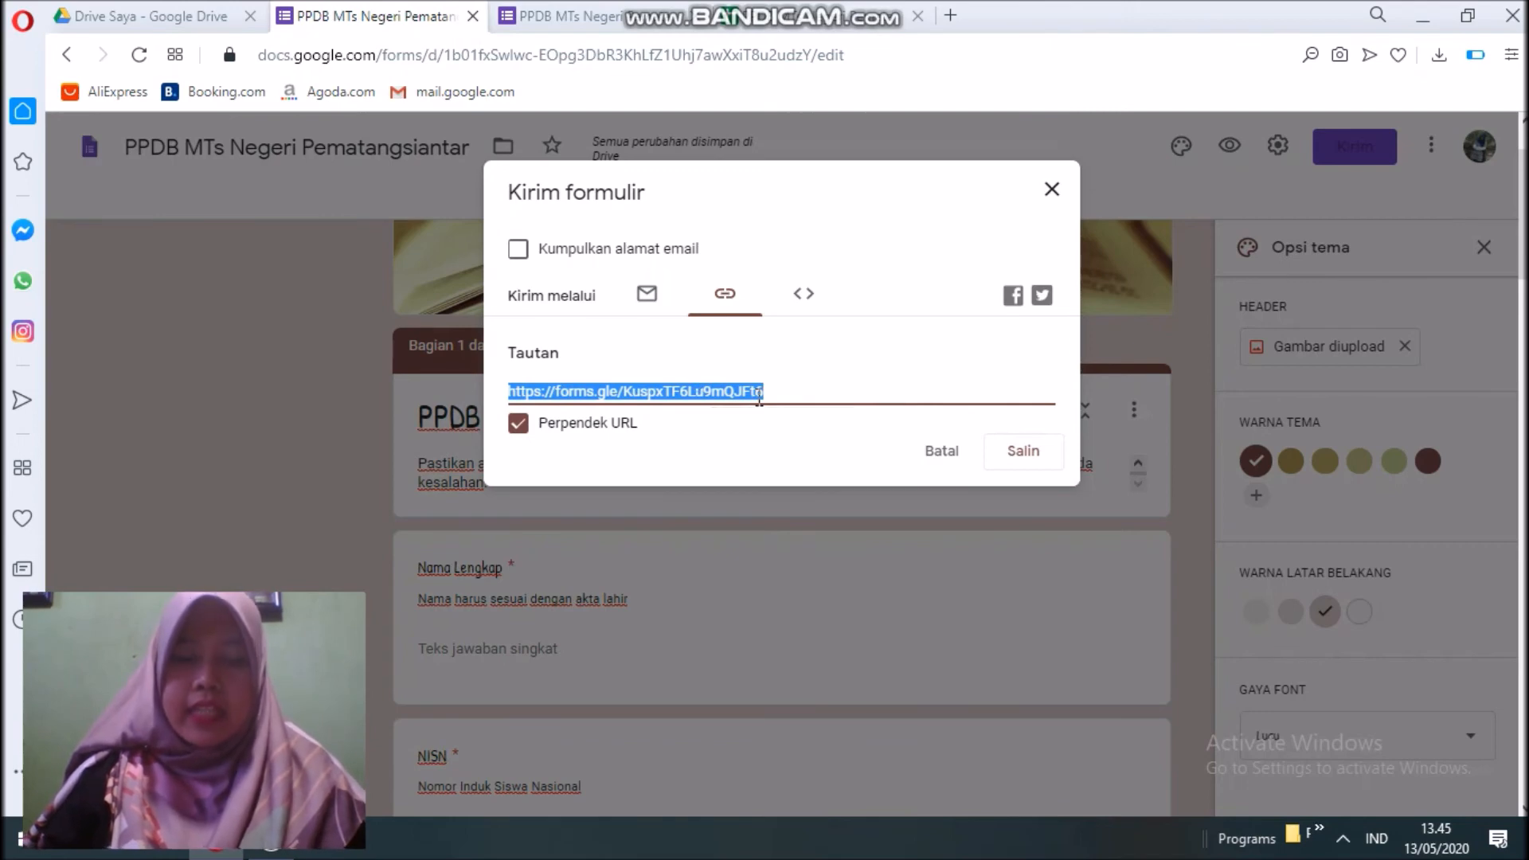
pyautogui.click(1022, 450)
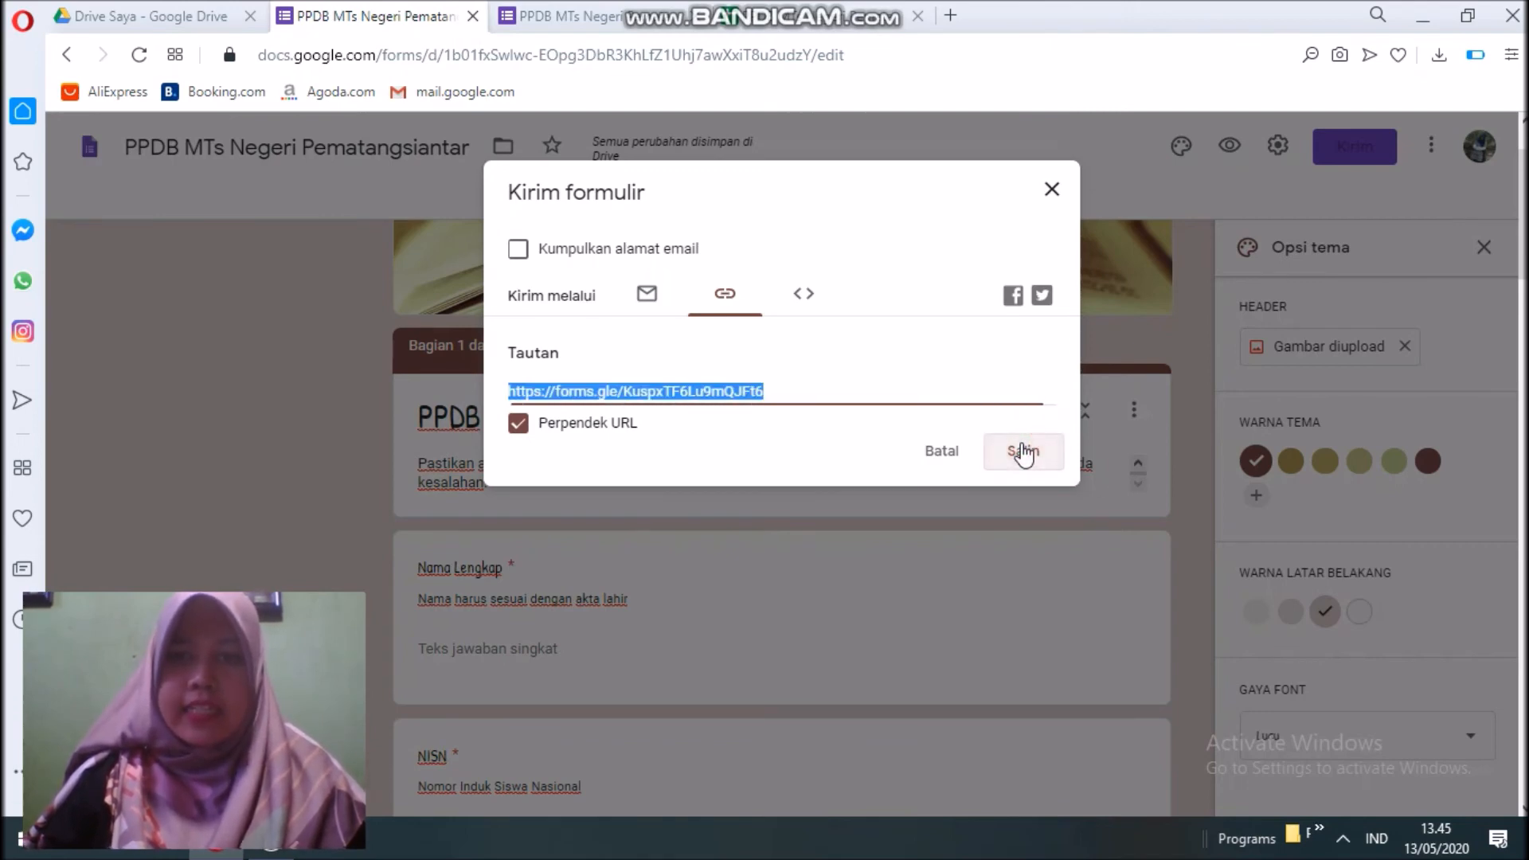
pyautogui.click(1052, 189)
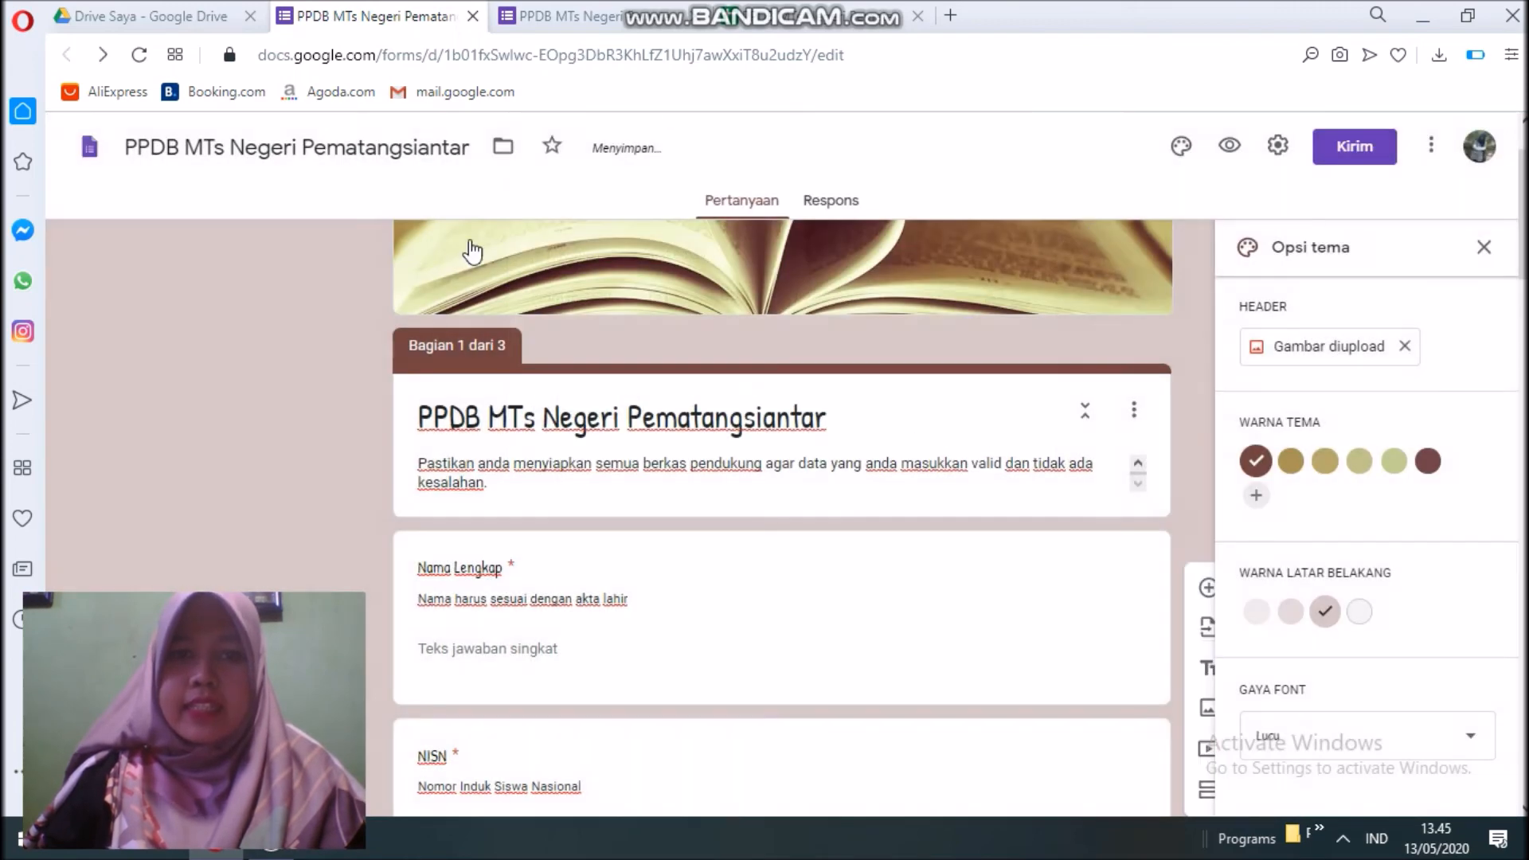
# Close the preview and load the copied forms.gle short link in a new browser tab.
pyautogui.scroll(-4, 707, 446)
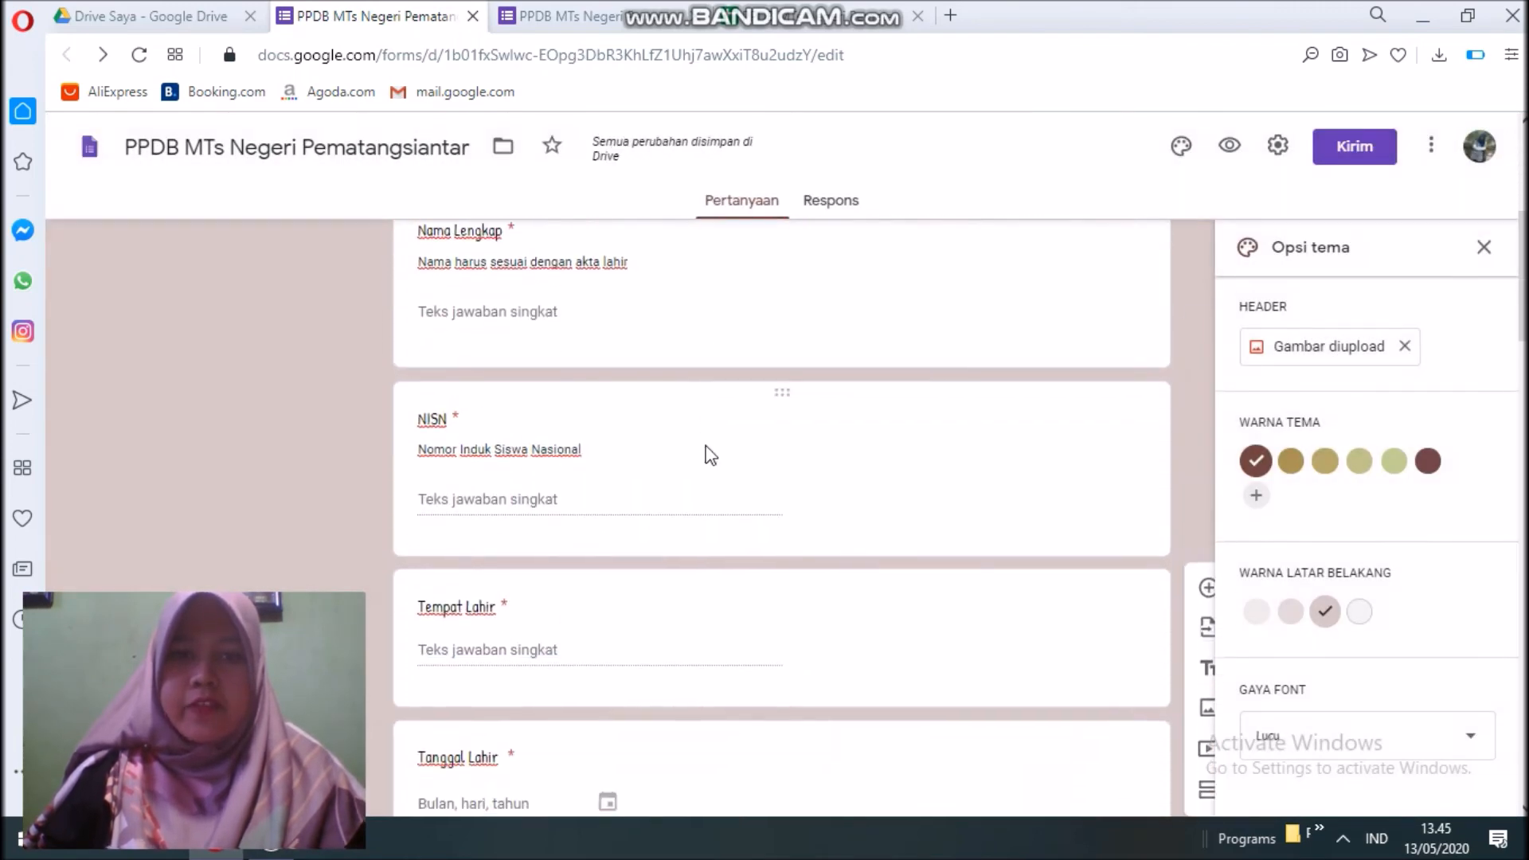
pyautogui.scroll(5, 709, 450)
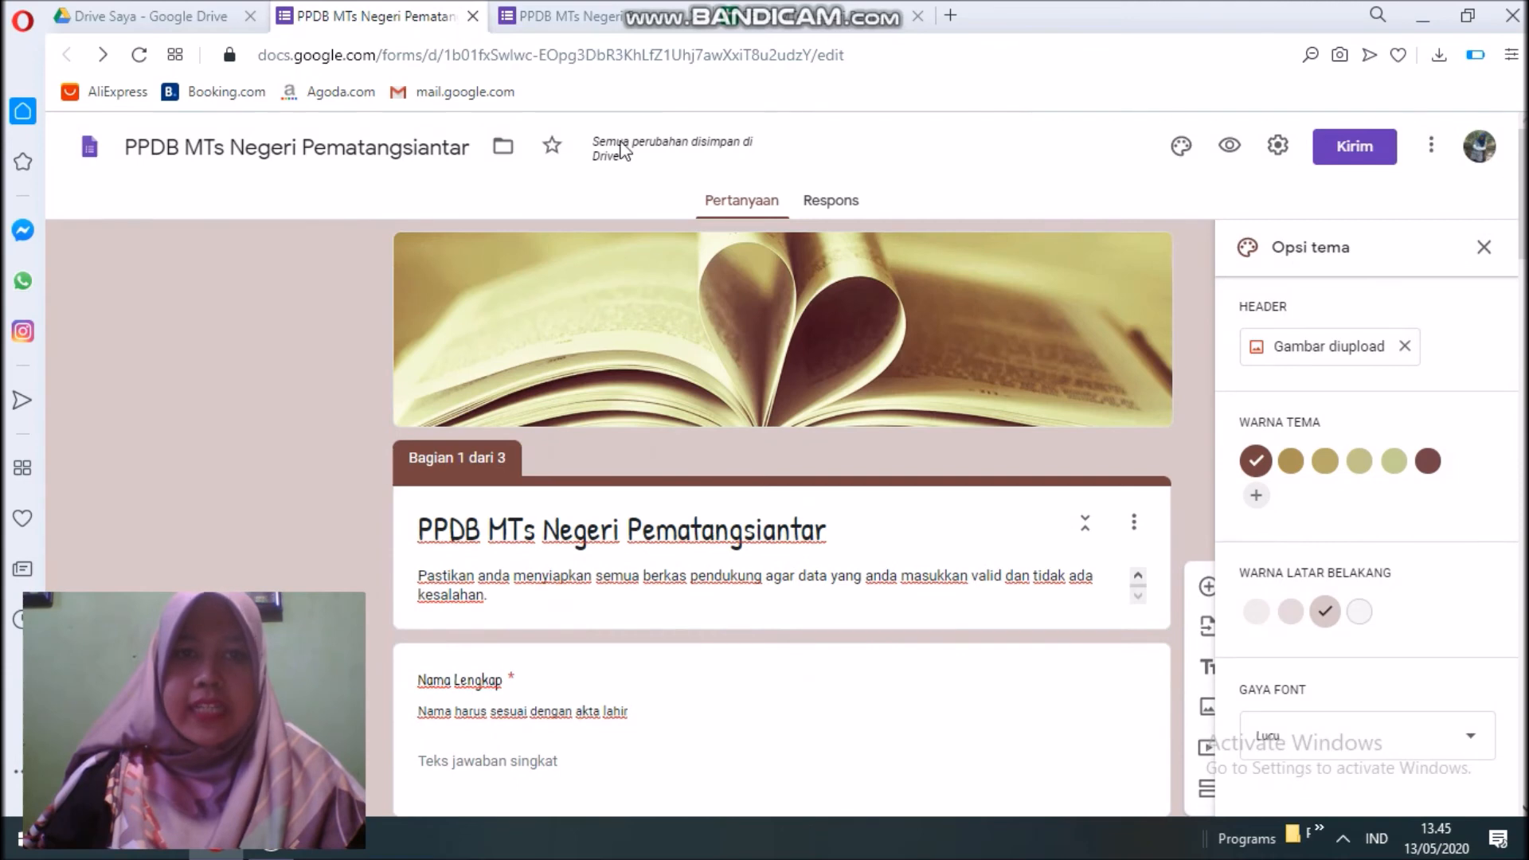
pyautogui.click(623, 17)
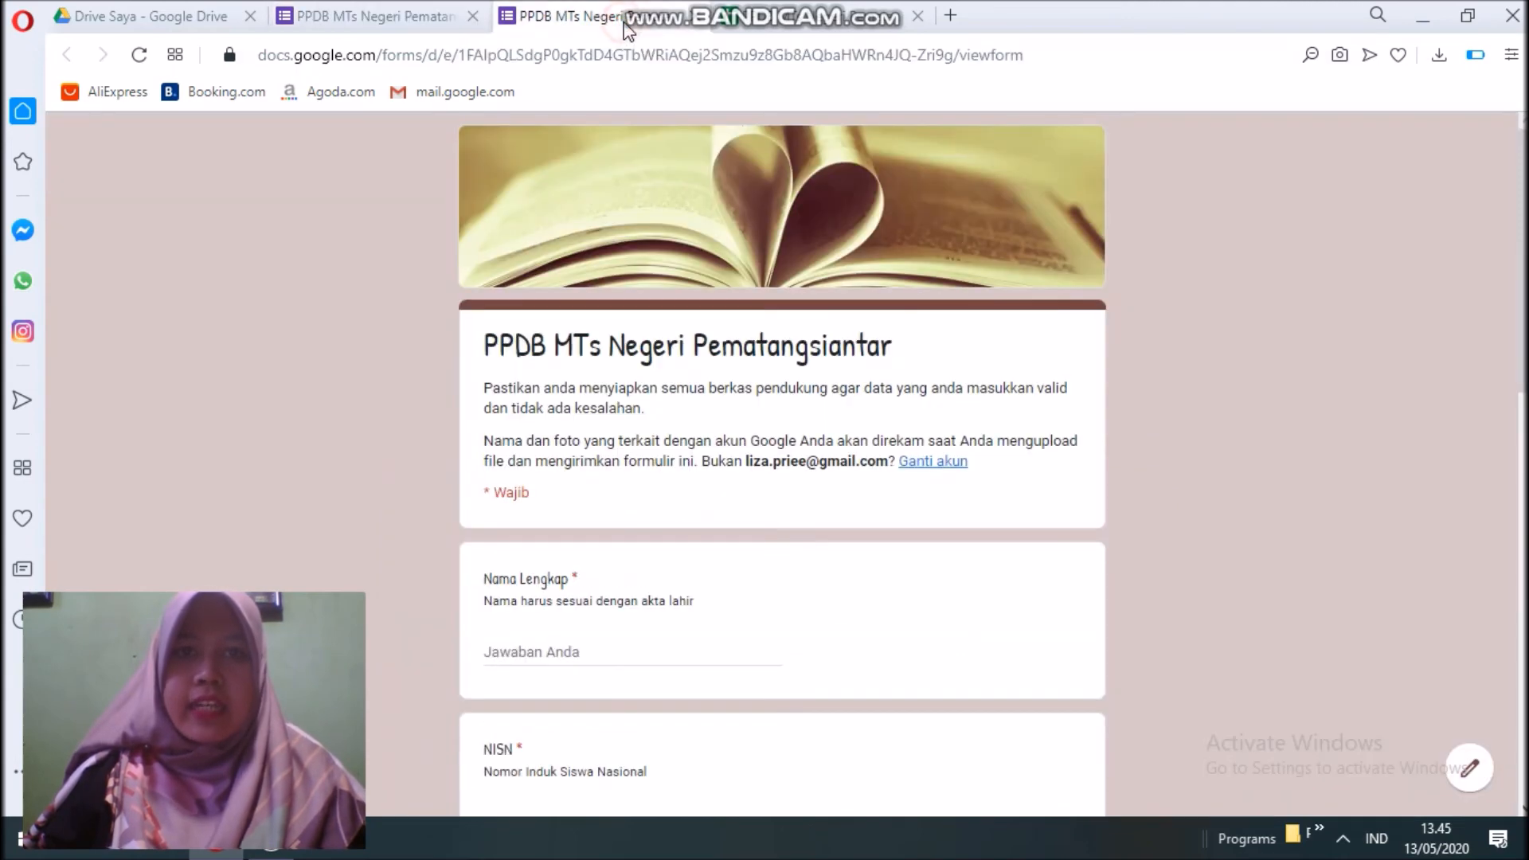
pyautogui.click(699, 20)
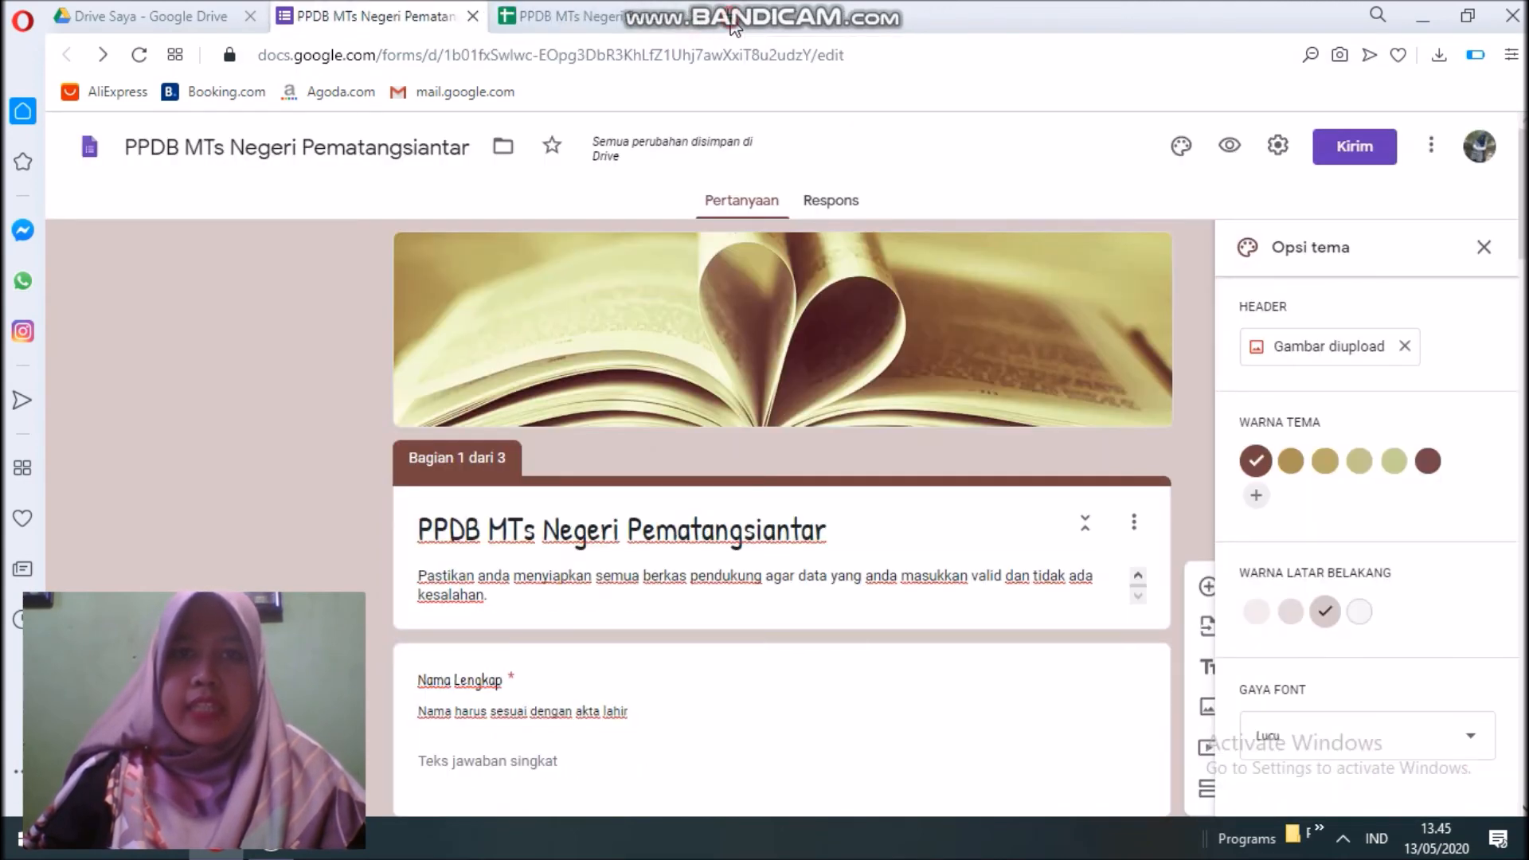
pyautogui.click(733, 19)
pyautogui.write('https://forms.gle/KuspxTF6Lu9mQJFt6')
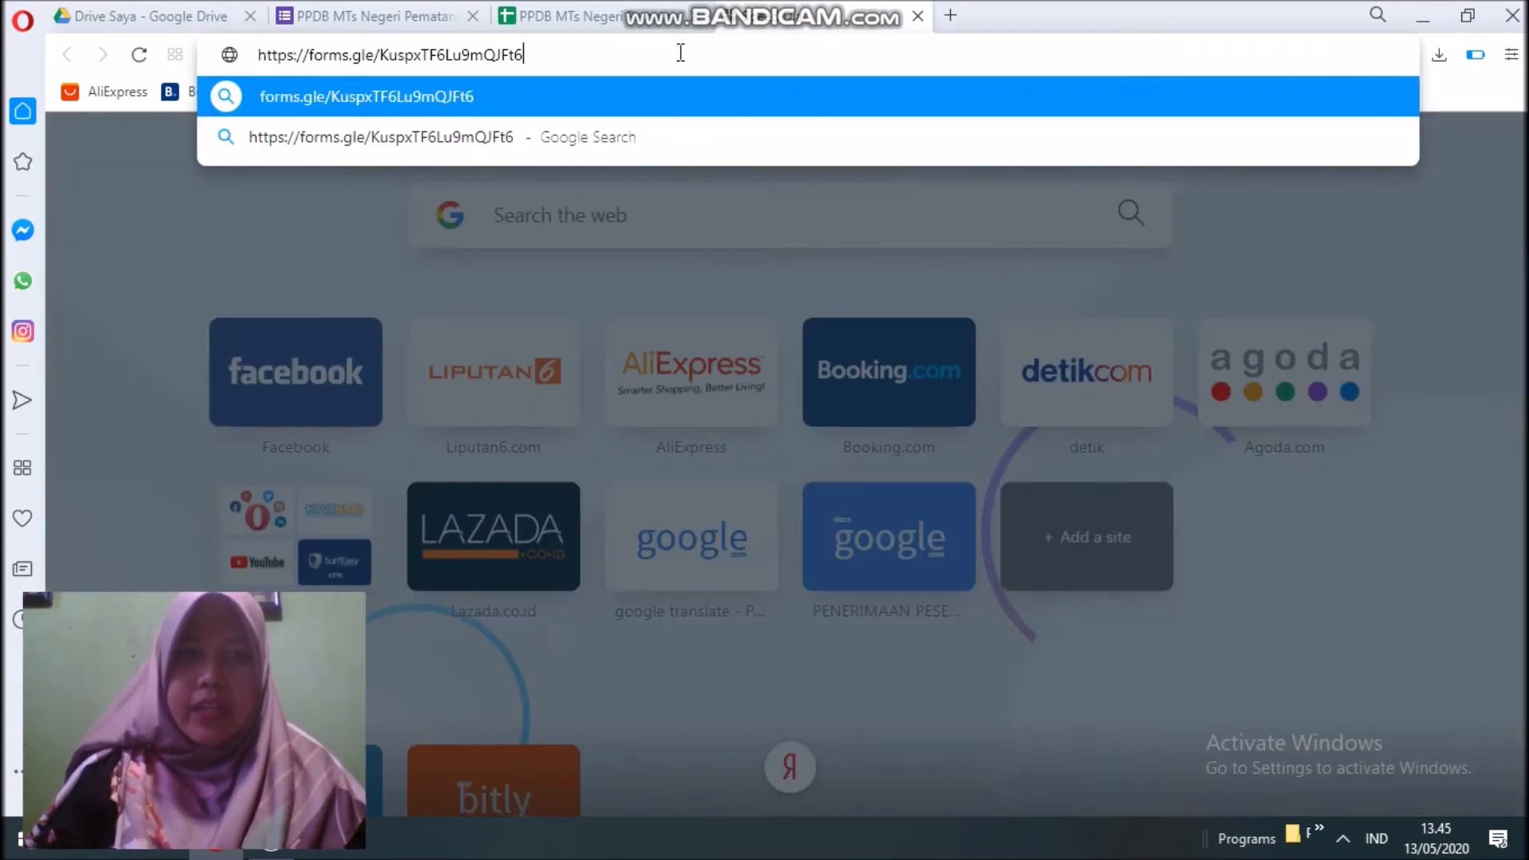
pyautogui.press('Return')
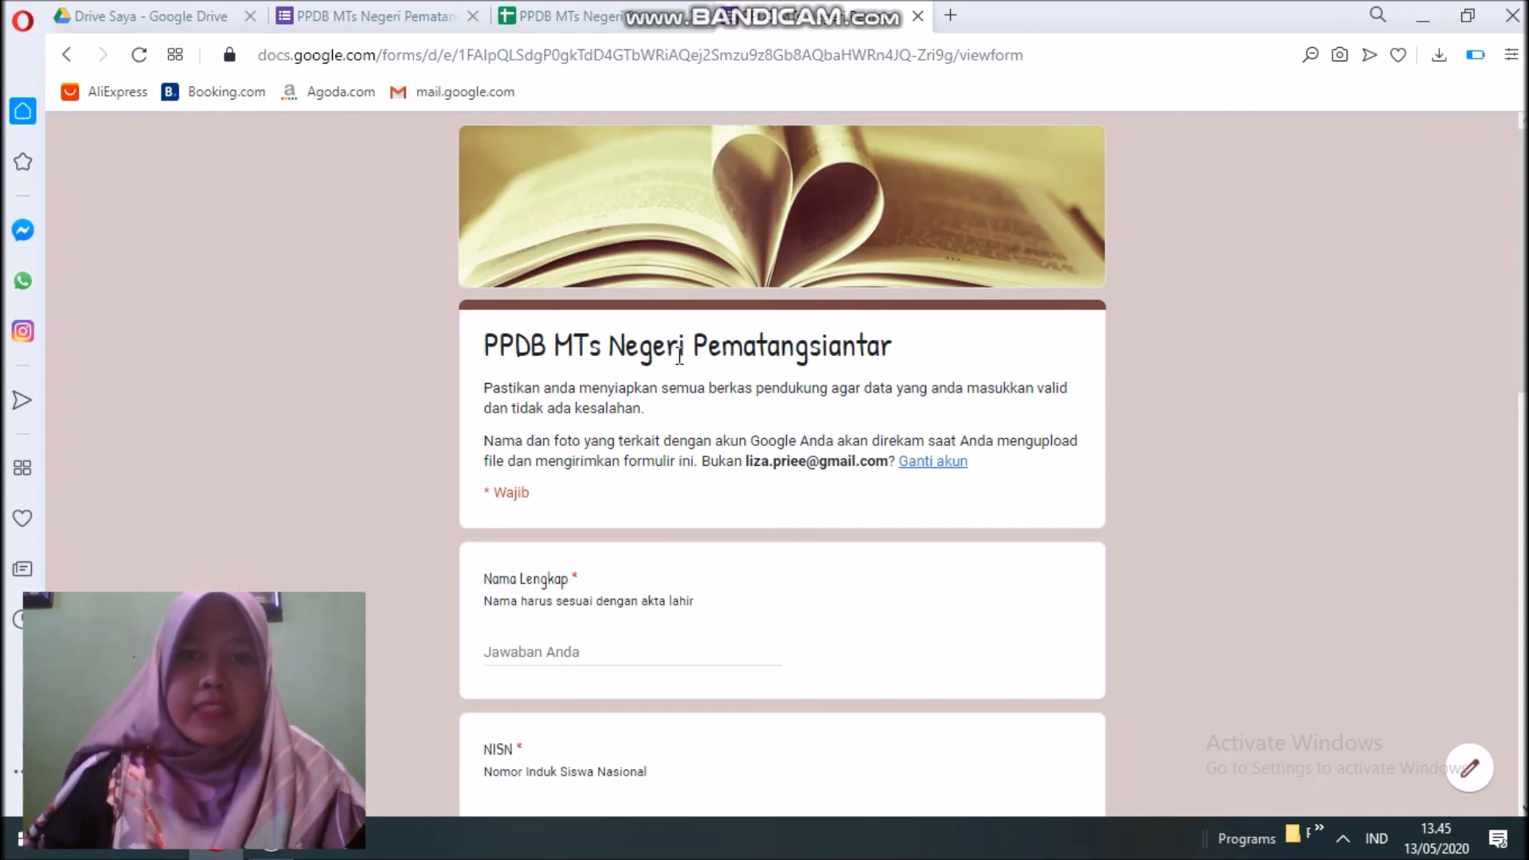
# Enter the student's full name and NISN, testing the NISN's required and invalid-entry checks.
pyautogui.scroll(-1, 687, 361)
pyautogui.scroll(-3, 688, 361)
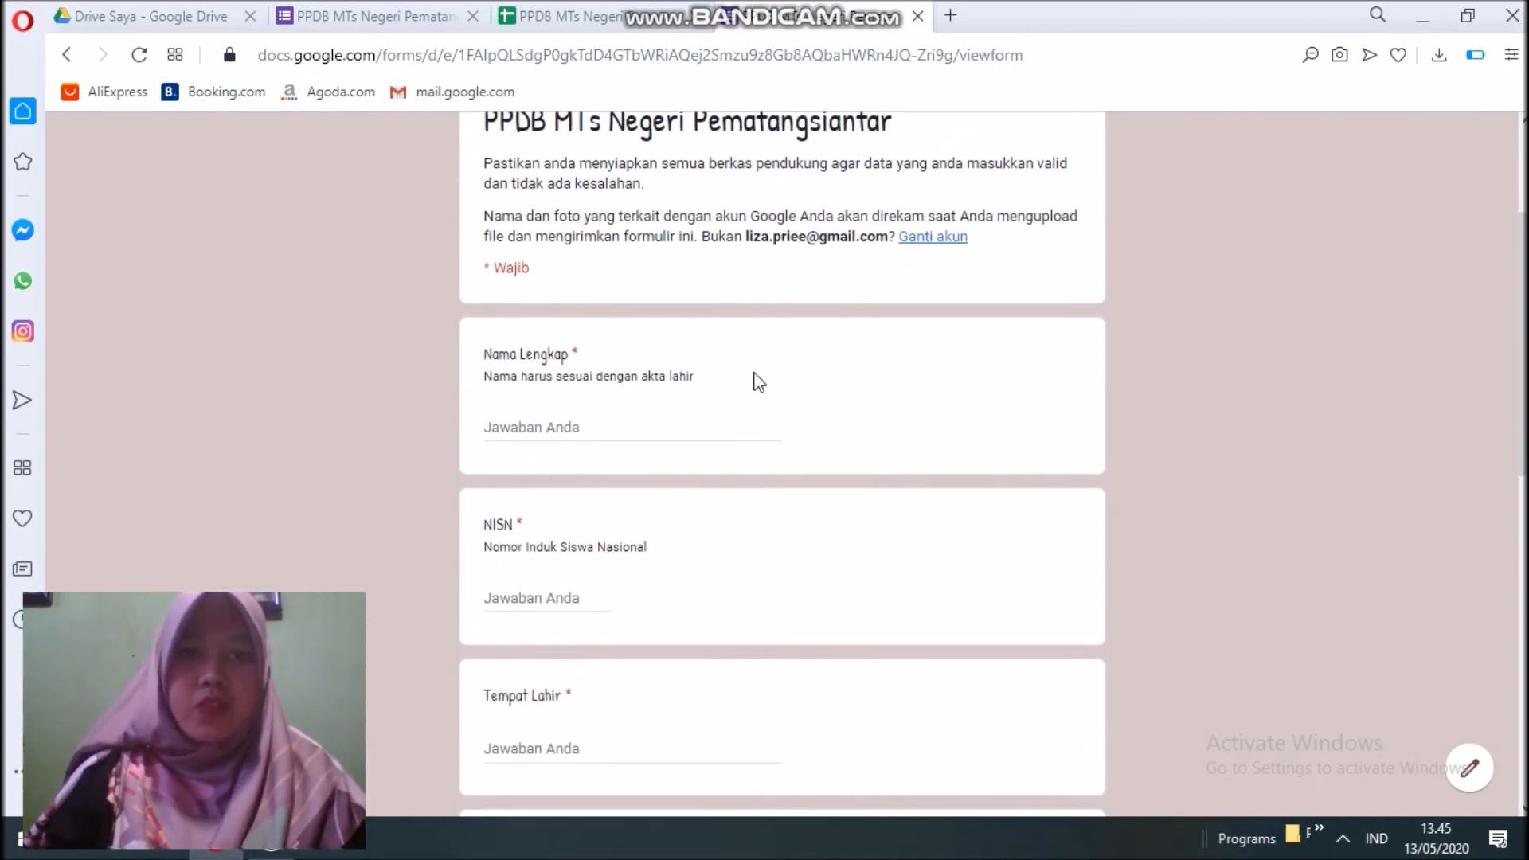
pyautogui.click(602, 435)
pyautogui.scroll(-4, 666, 403)
pyautogui.scroll(1, 663, 398)
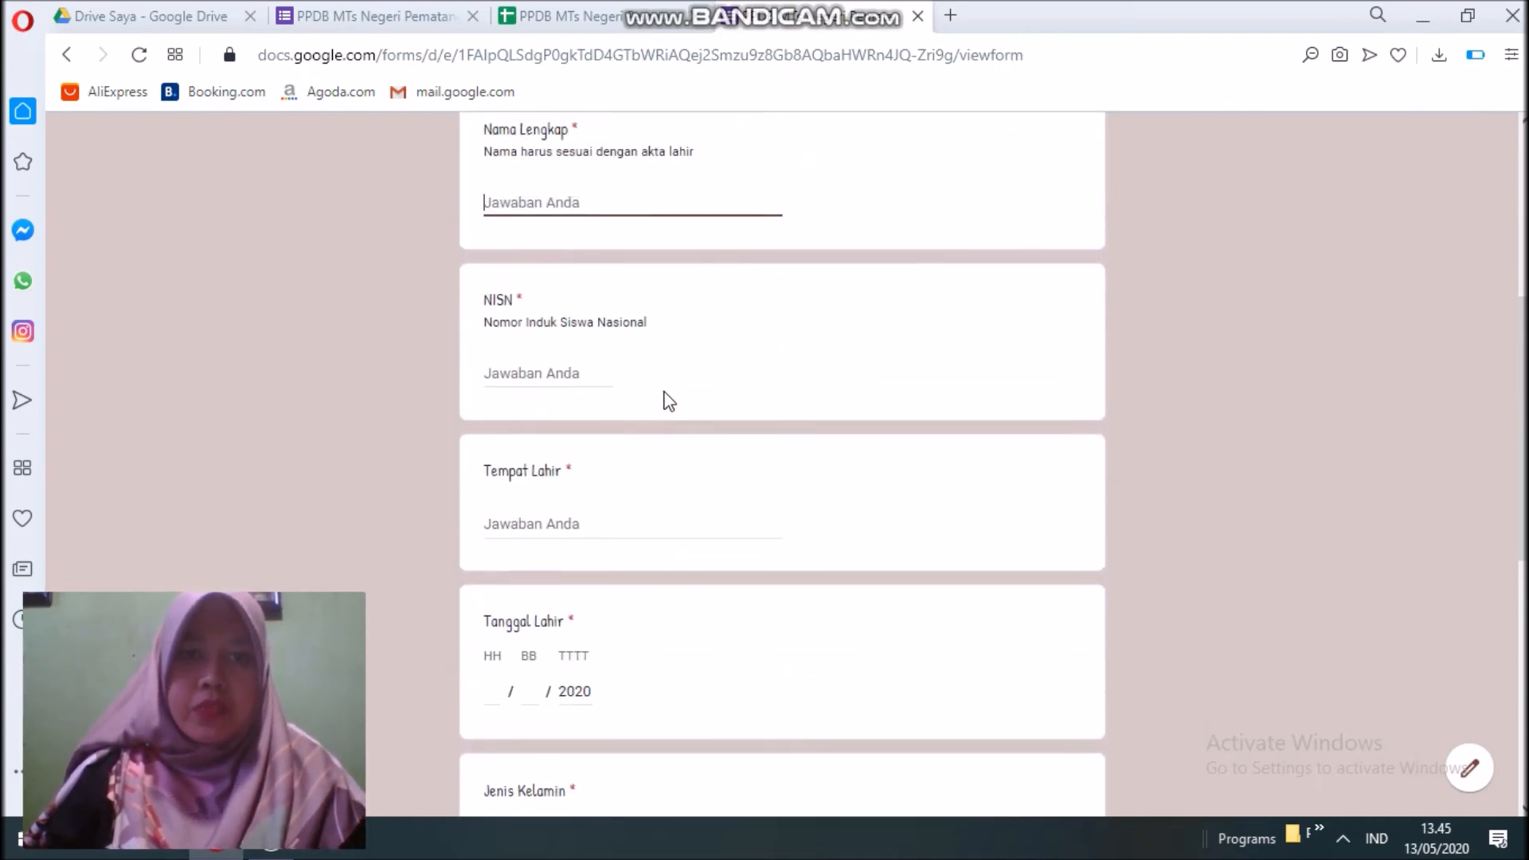
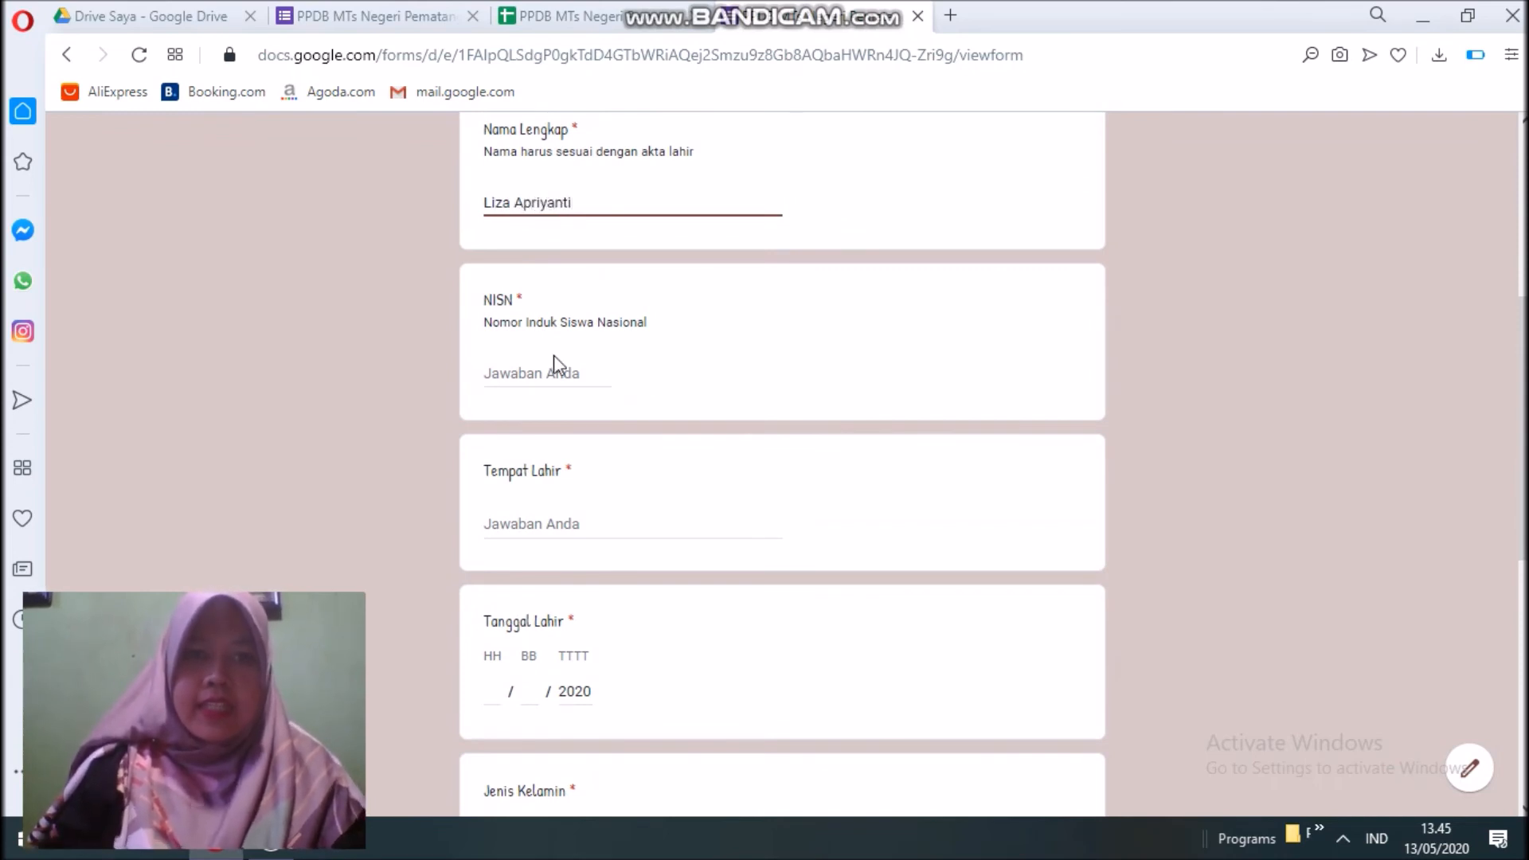
pyautogui.click(542, 372)
pyautogui.write('1112223344')
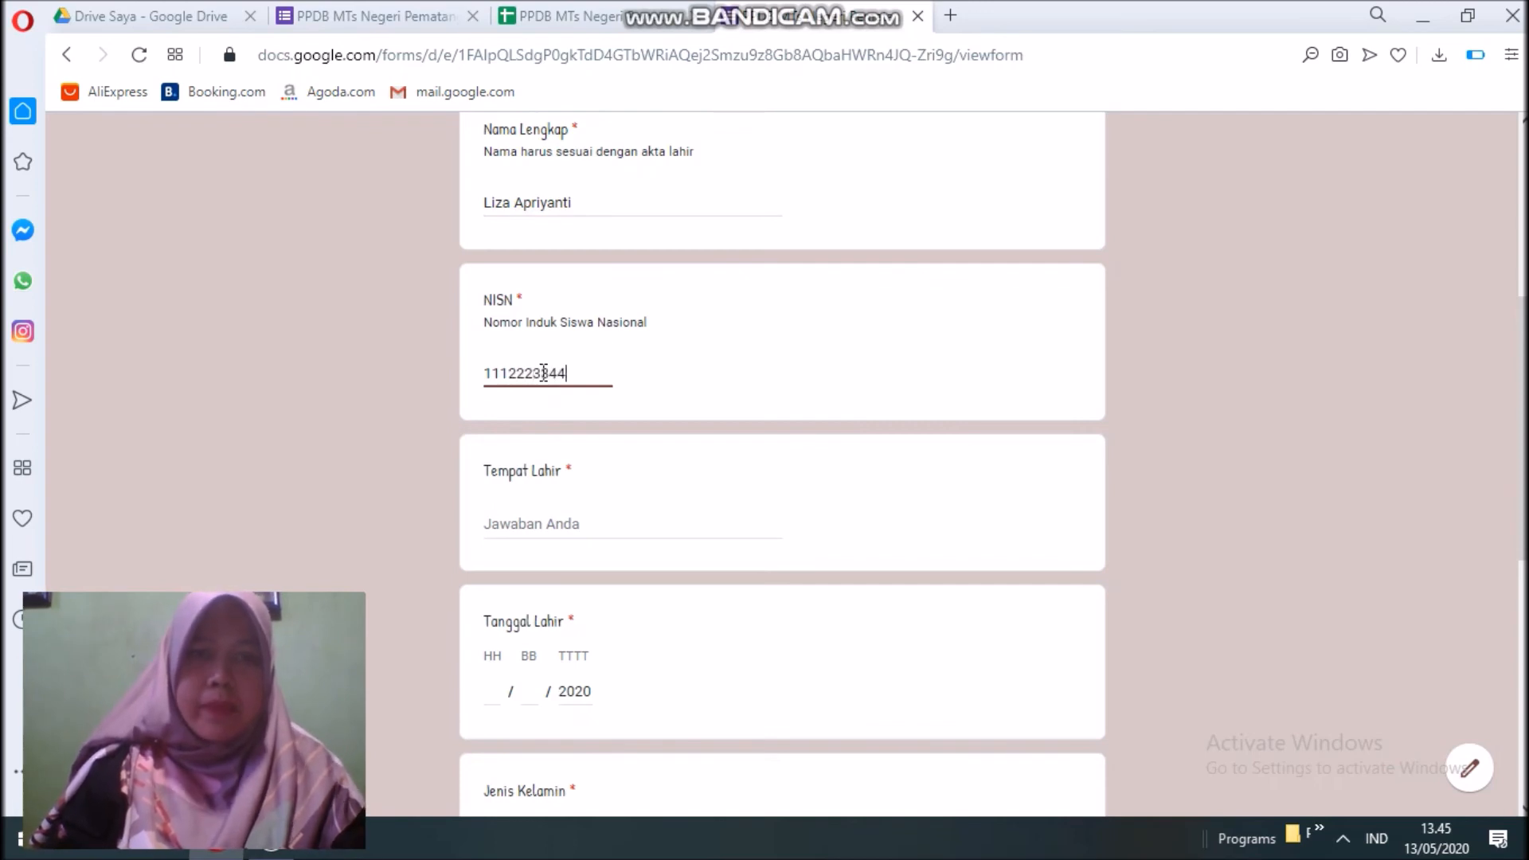
pyautogui.press('BackSpace')
pyautogui.press('BackSpace')
pyautogui.press('BackSpace')
pyautogui.press('BackSpace')
pyautogui.press('BackSpace')
pyautogui.press('BackSpace')
pyautogui.press('BackSpace')
pyautogui.press('BackSpace')
pyautogui.press('BackSpace')
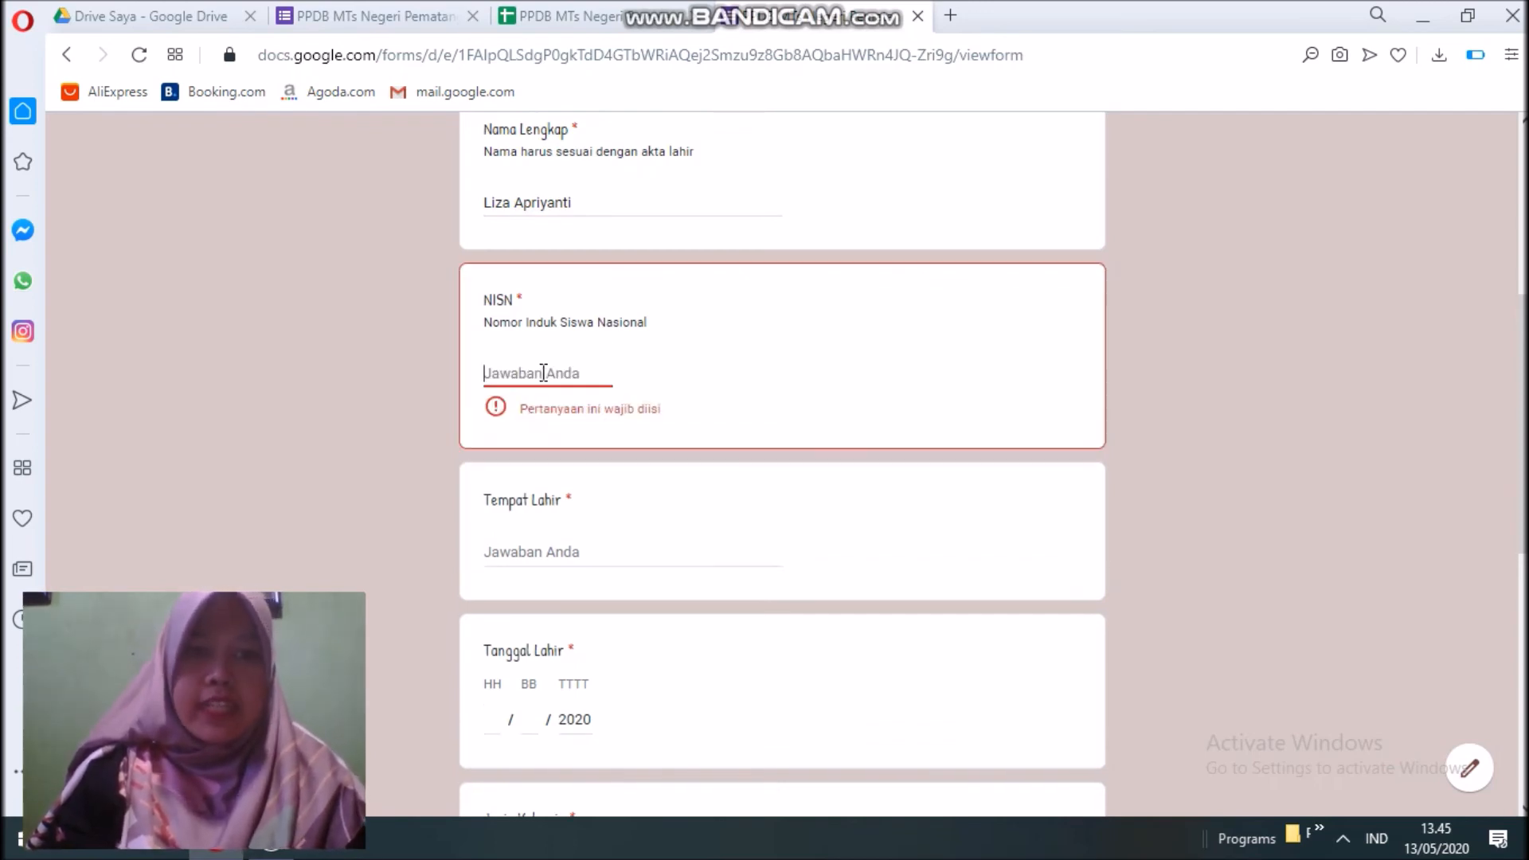
pyautogui.write('a')
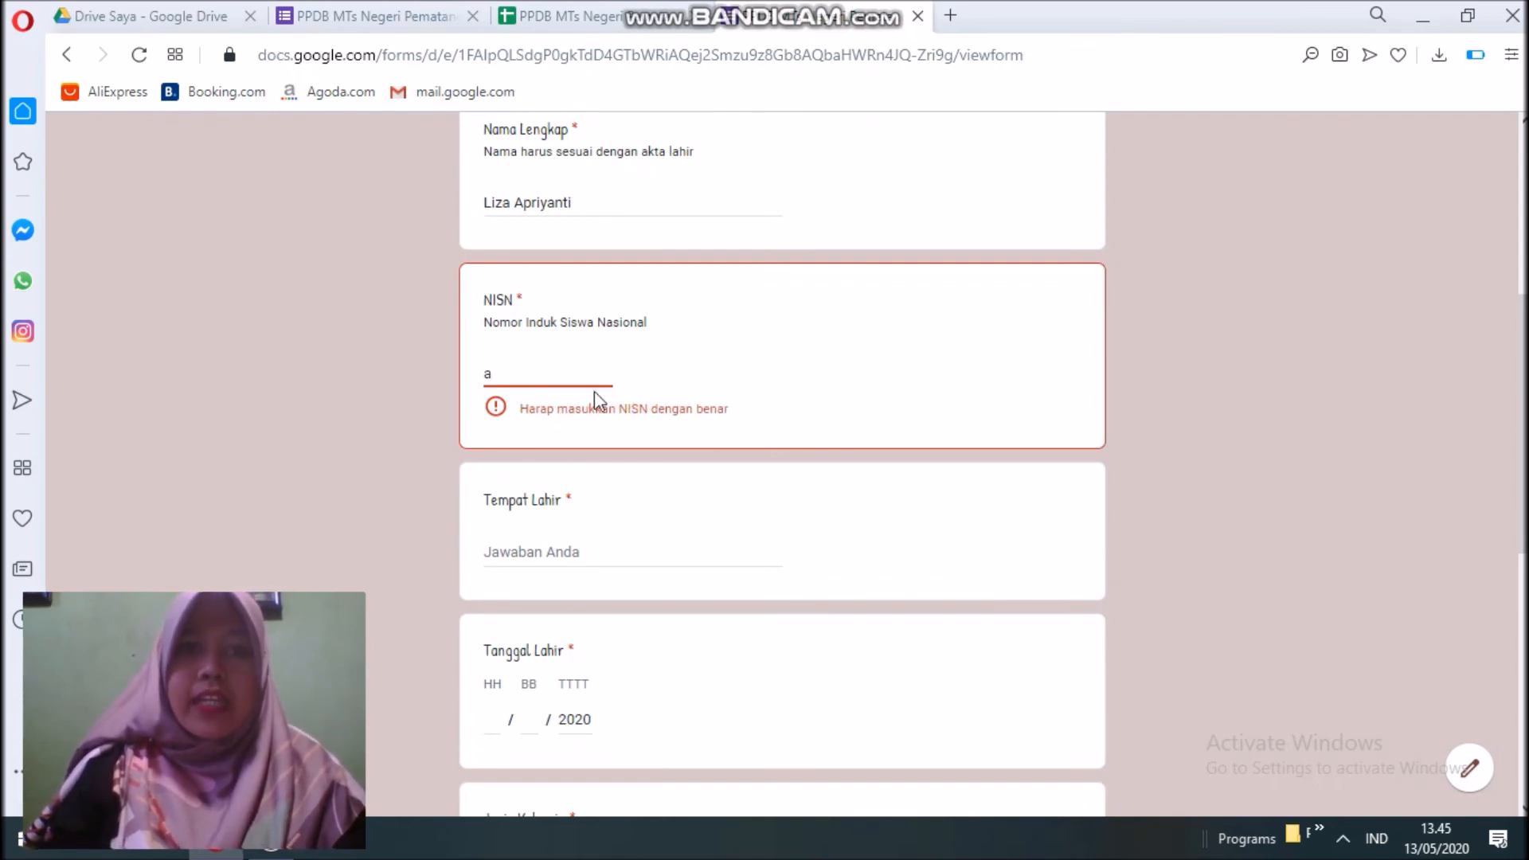
pyautogui.press('BackSpace')
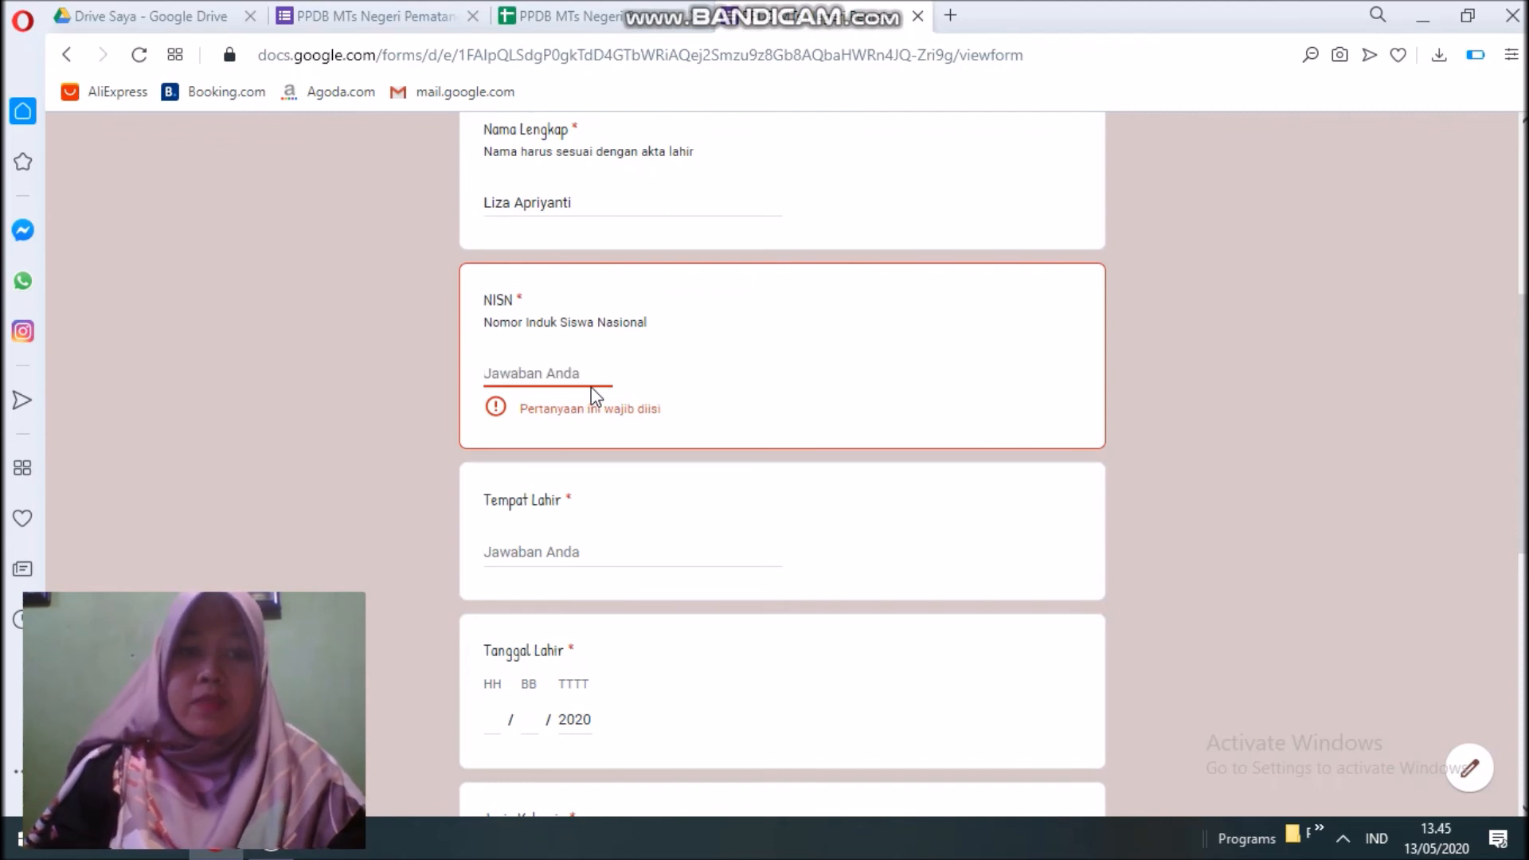
pyautogui.write('1234567890')
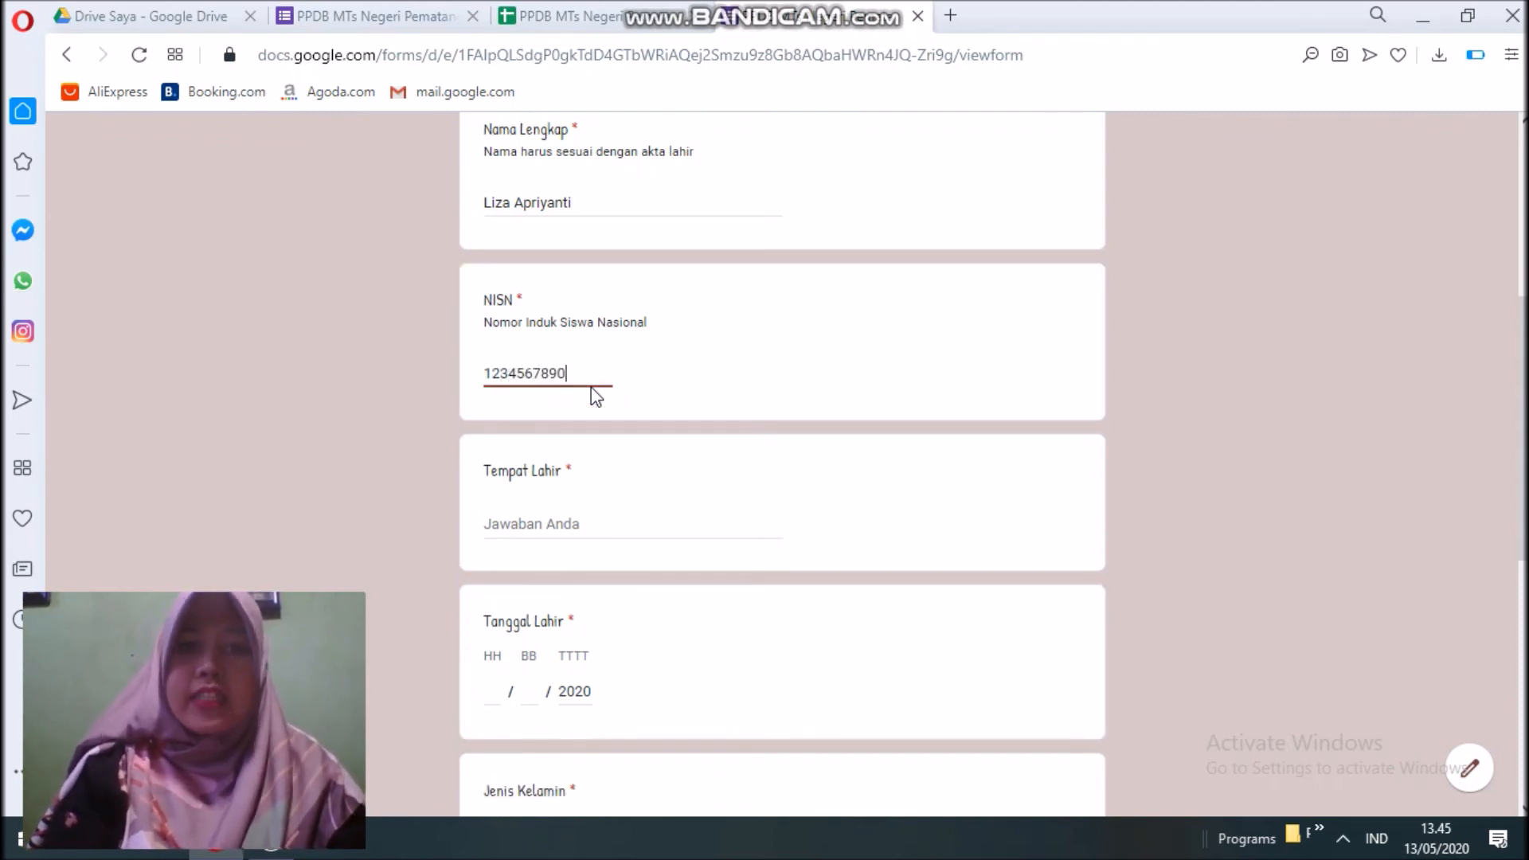
# Fill in the birthplace, set the birth date to 11/04/1994, and choose Perempuan.
pyautogui.click(493, 522)
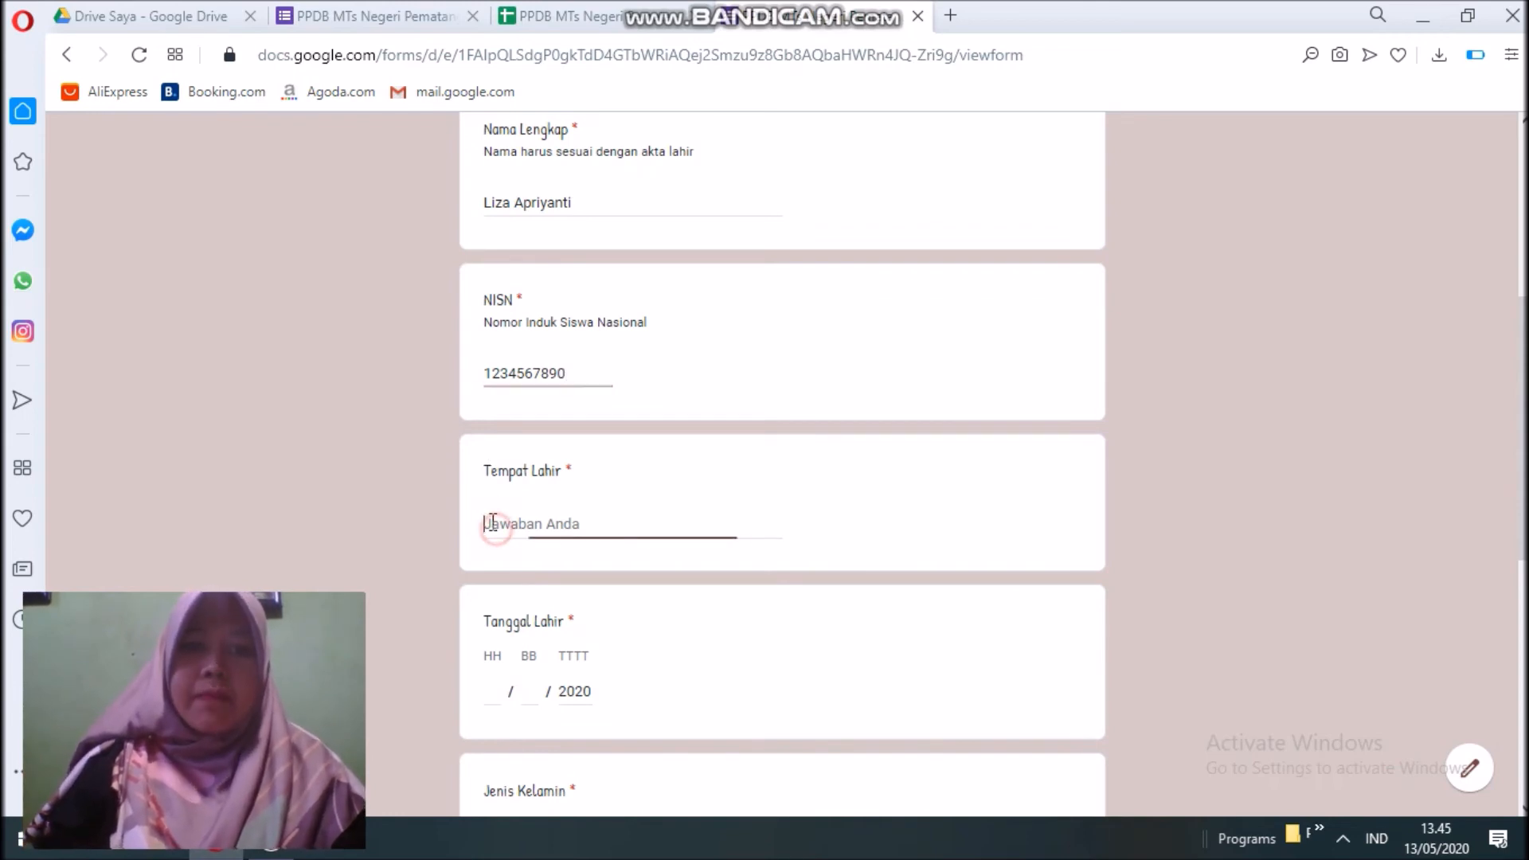
pyautogui.write('Bahjambi')
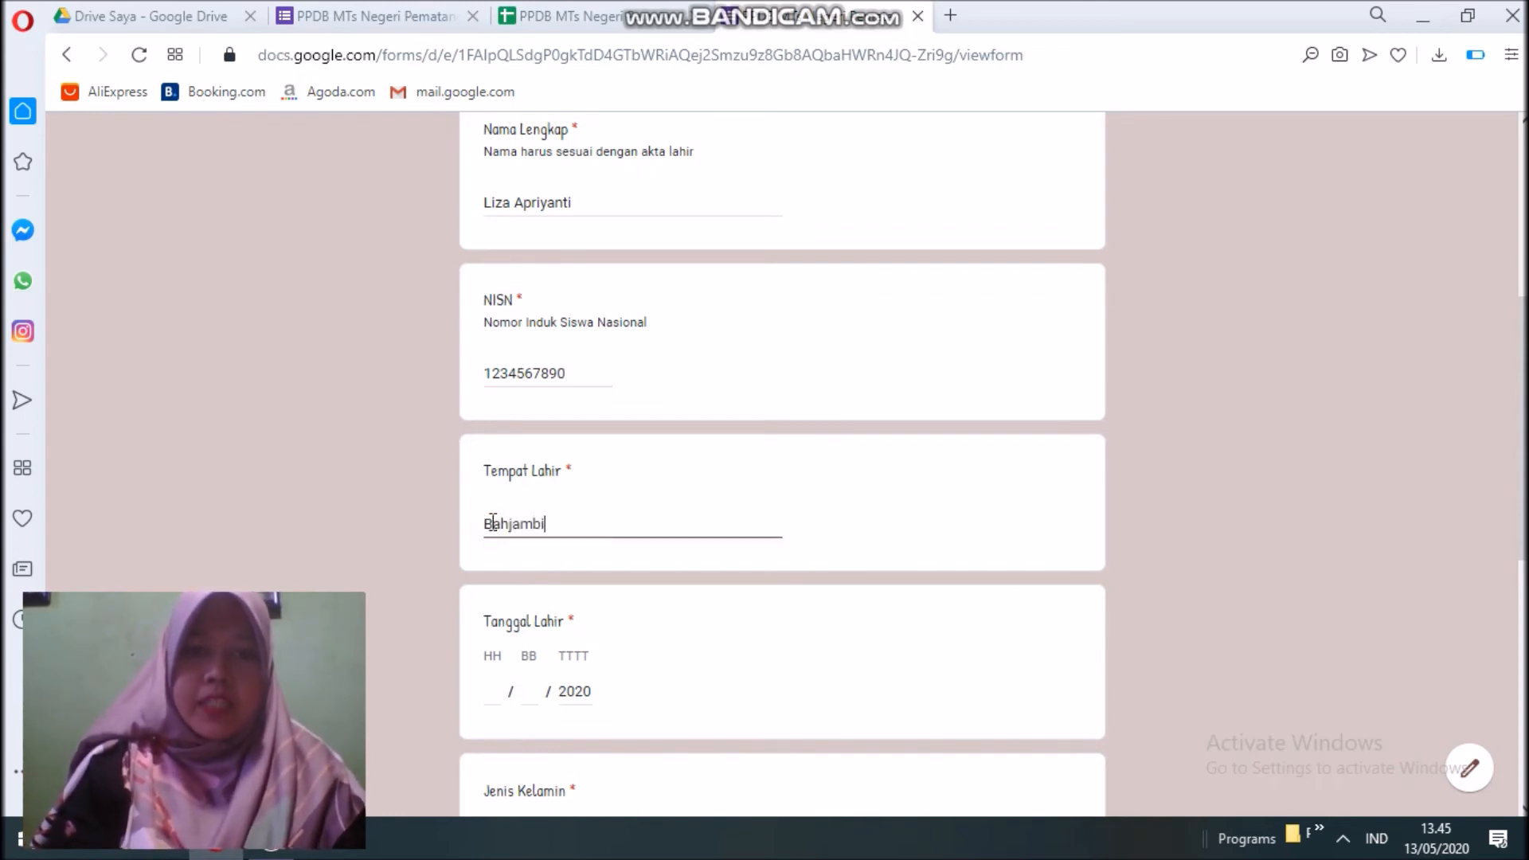
pyautogui.scroll(-3, 478, 613)
pyautogui.click(497, 466)
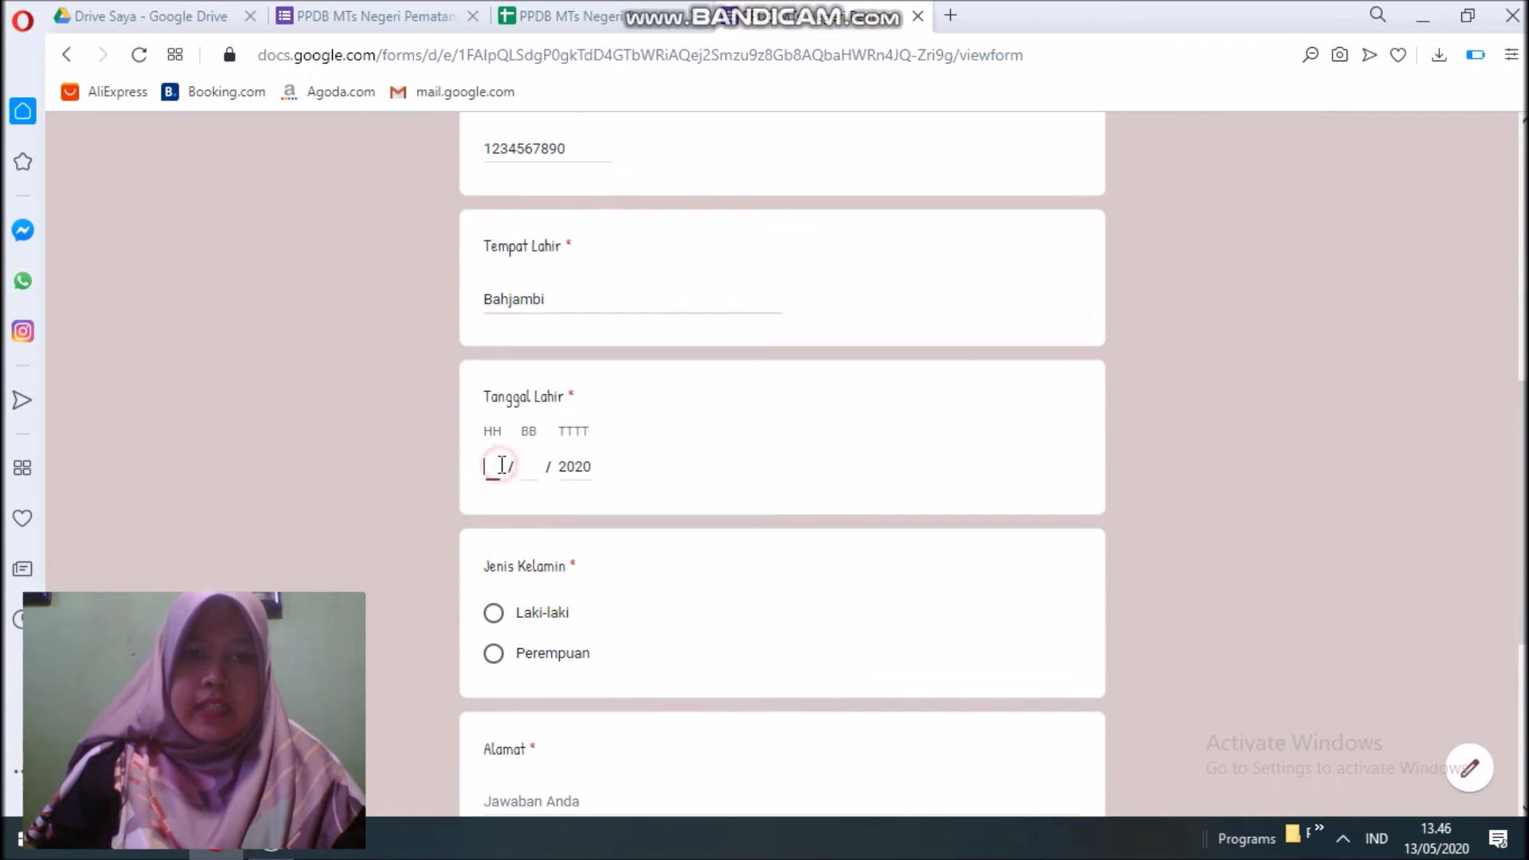
pyautogui.write('11')
pyautogui.click(526, 468)
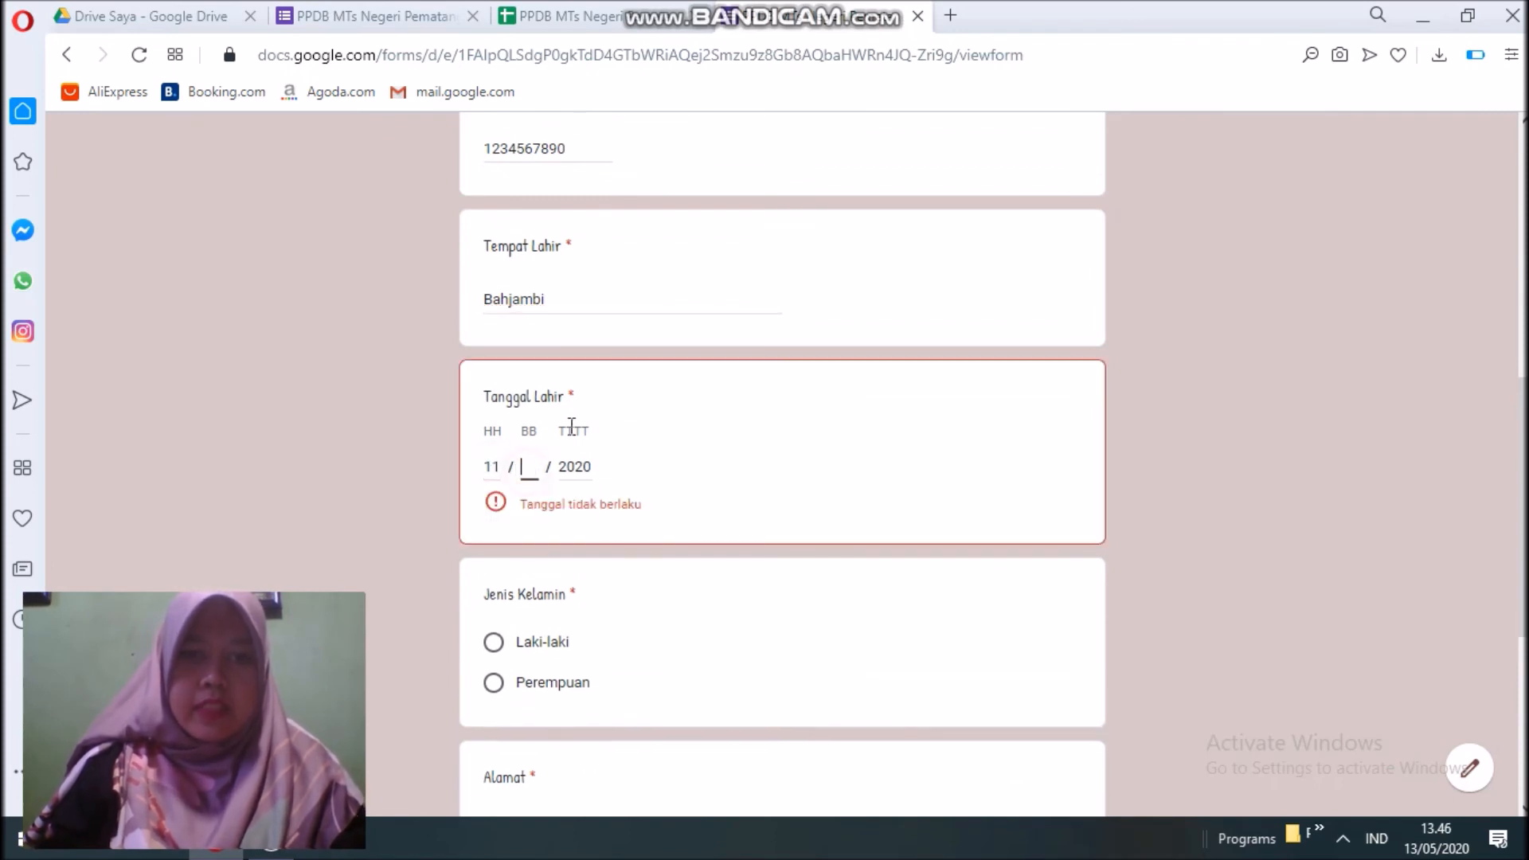
pyautogui.write('04')
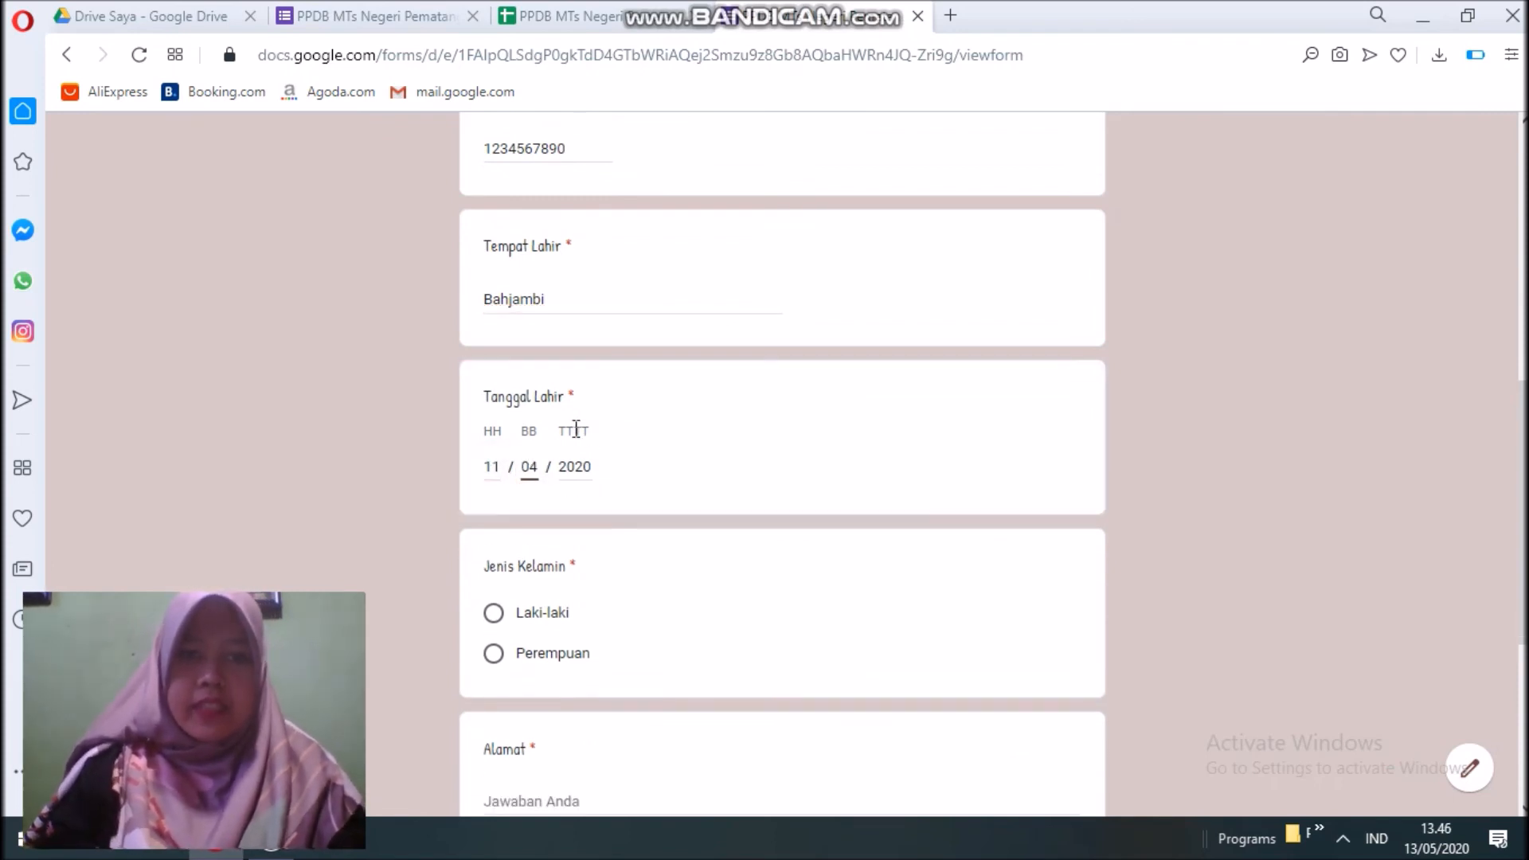
pyautogui.click(572, 472)
pyautogui.doubleClick(574, 467)
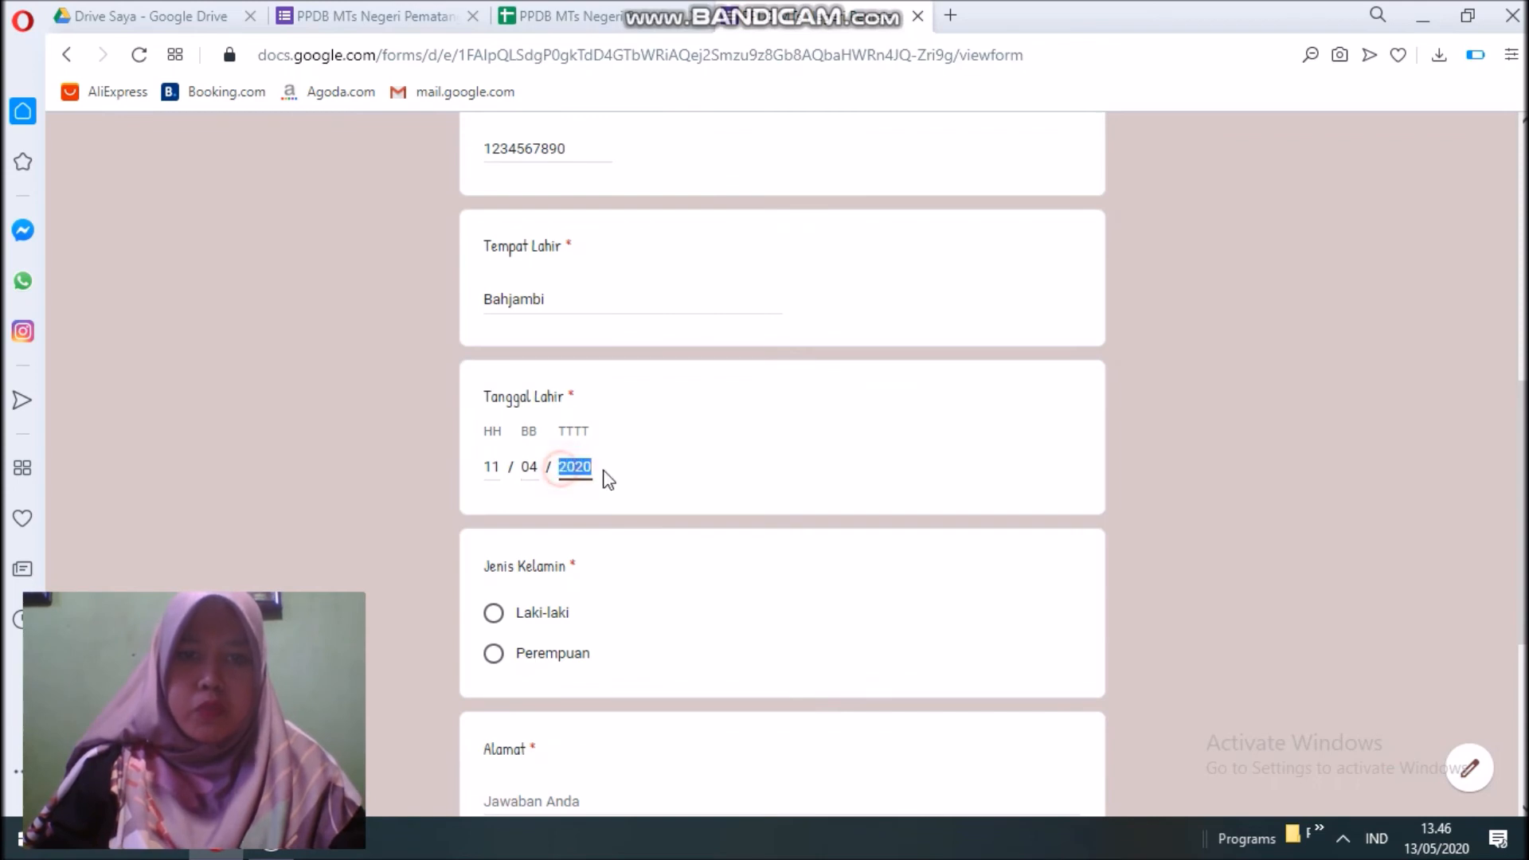
pyautogui.write('1994')
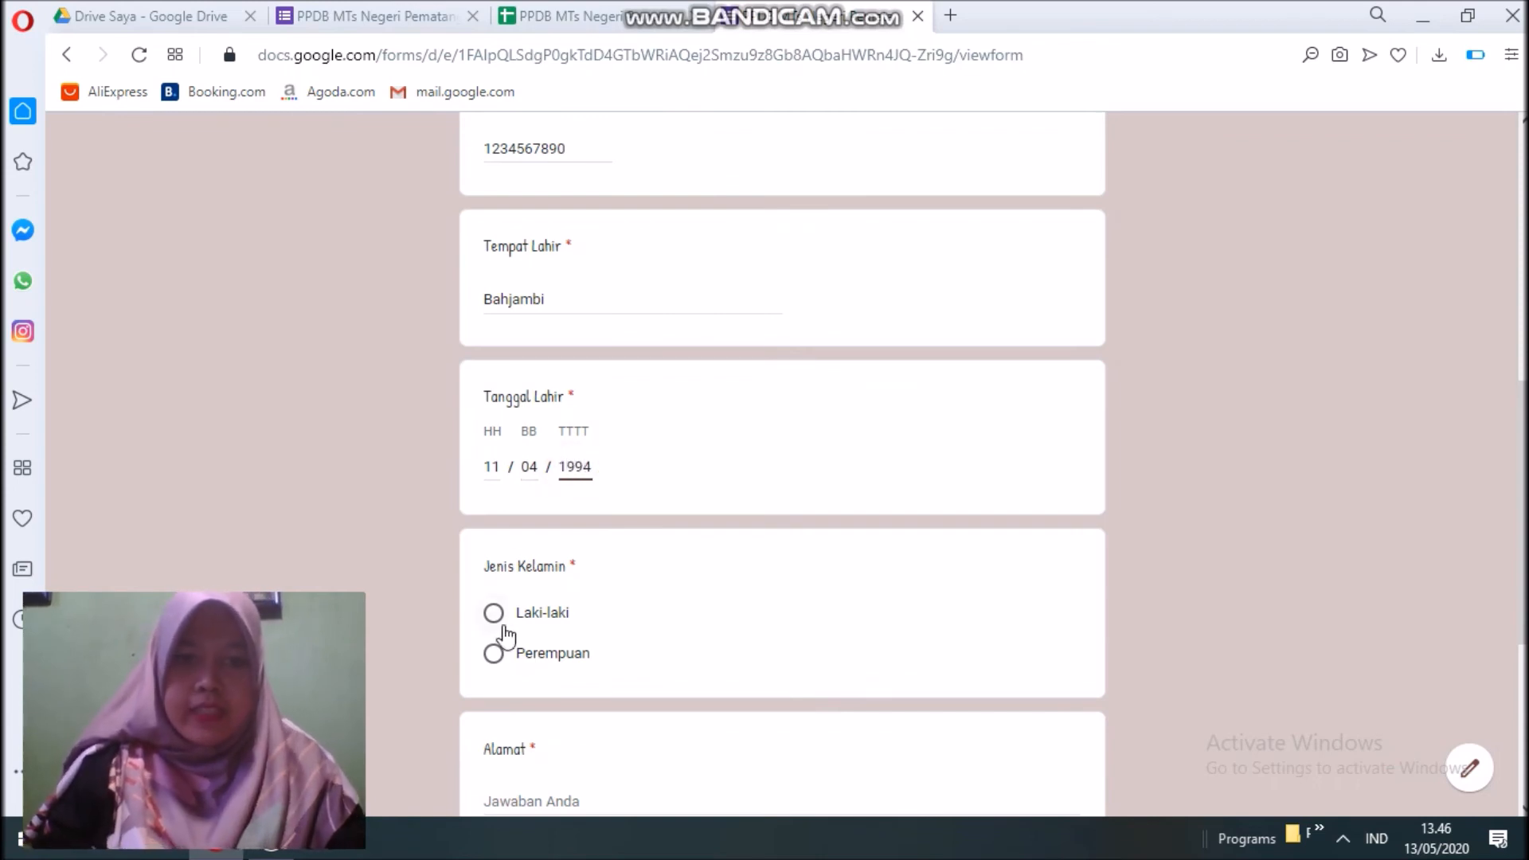
pyautogui.click(494, 655)
# Enter the home address and Asal Sekolah 'MIS SDPI', then continue to the next section.
pyautogui.scroll(-1, 569, 641)
pyautogui.scroll(-2, 573, 644)
pyautogui.click(544, 578)
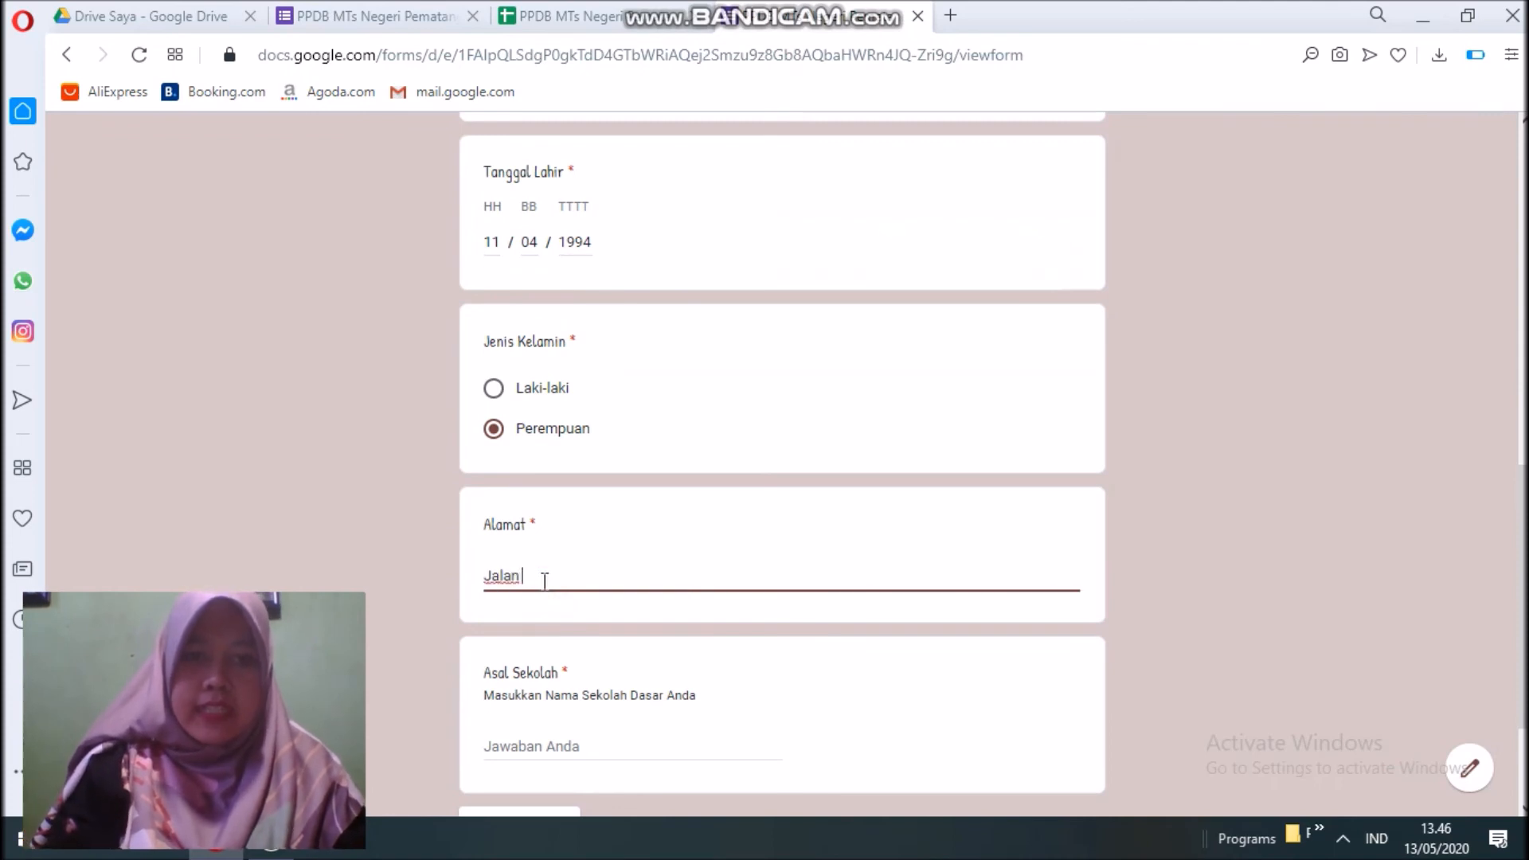
pyautogui.click(532, 731)
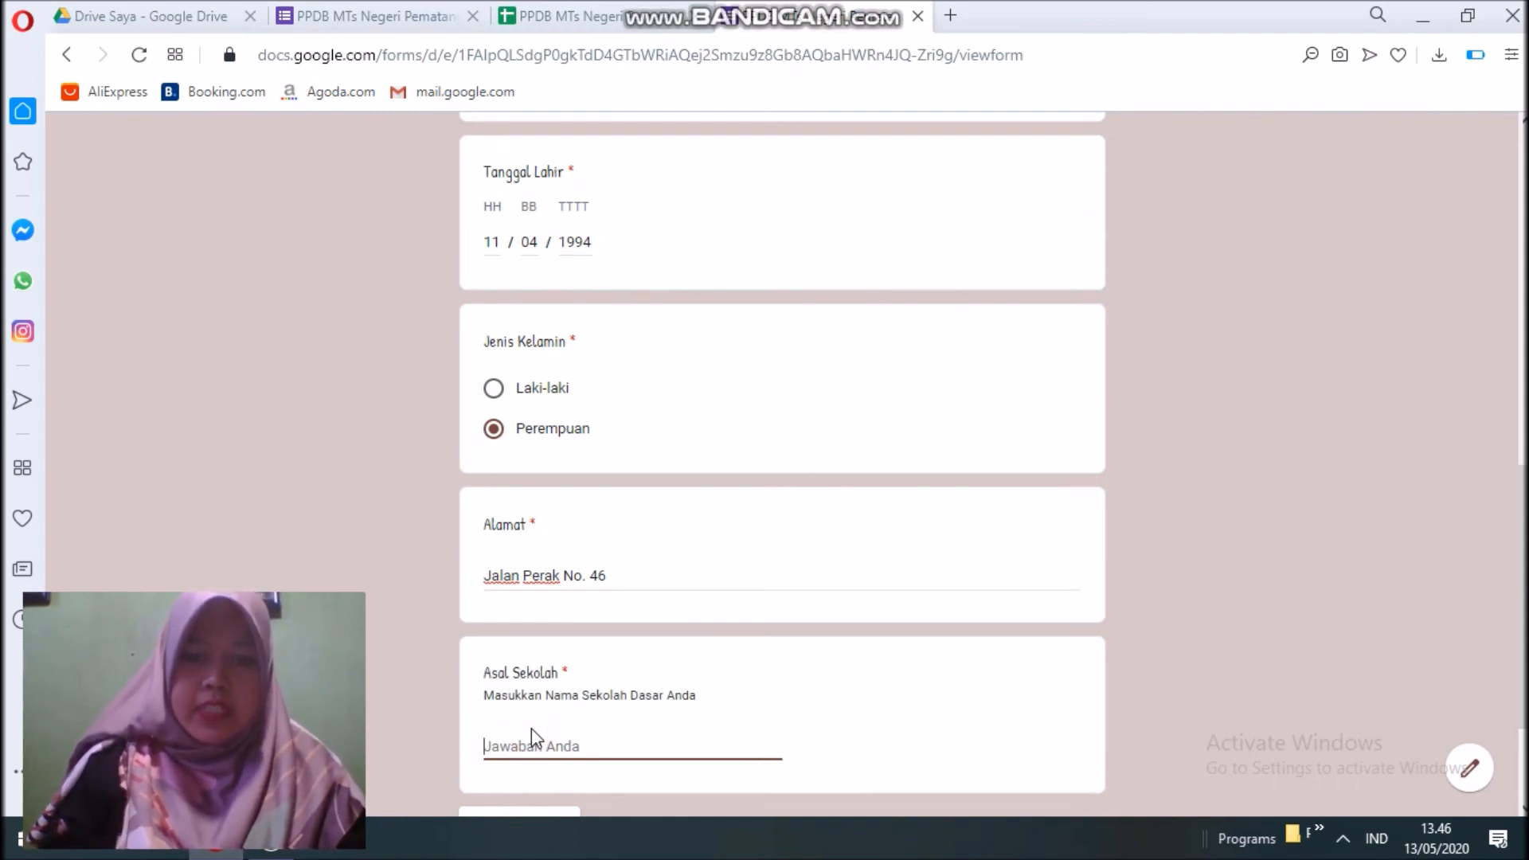
pyautogui.write('MIS SDN')
pyautogui.write('I')
pyautogui.scroll(-2, 580, 639)
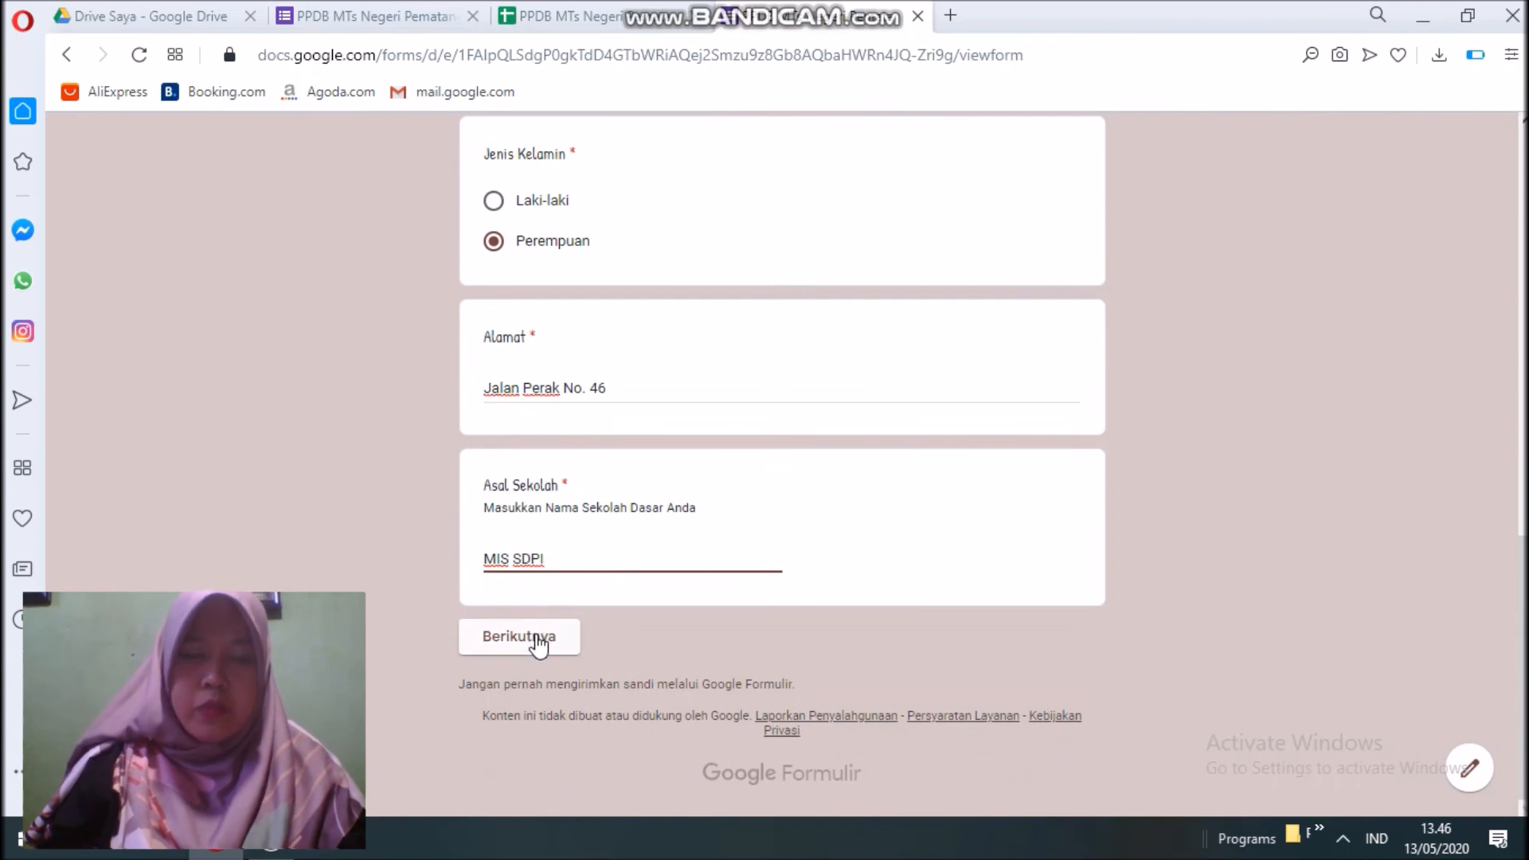
pyautogui.moveTo(561, 559); pyautogui.dragTo(289, 543)
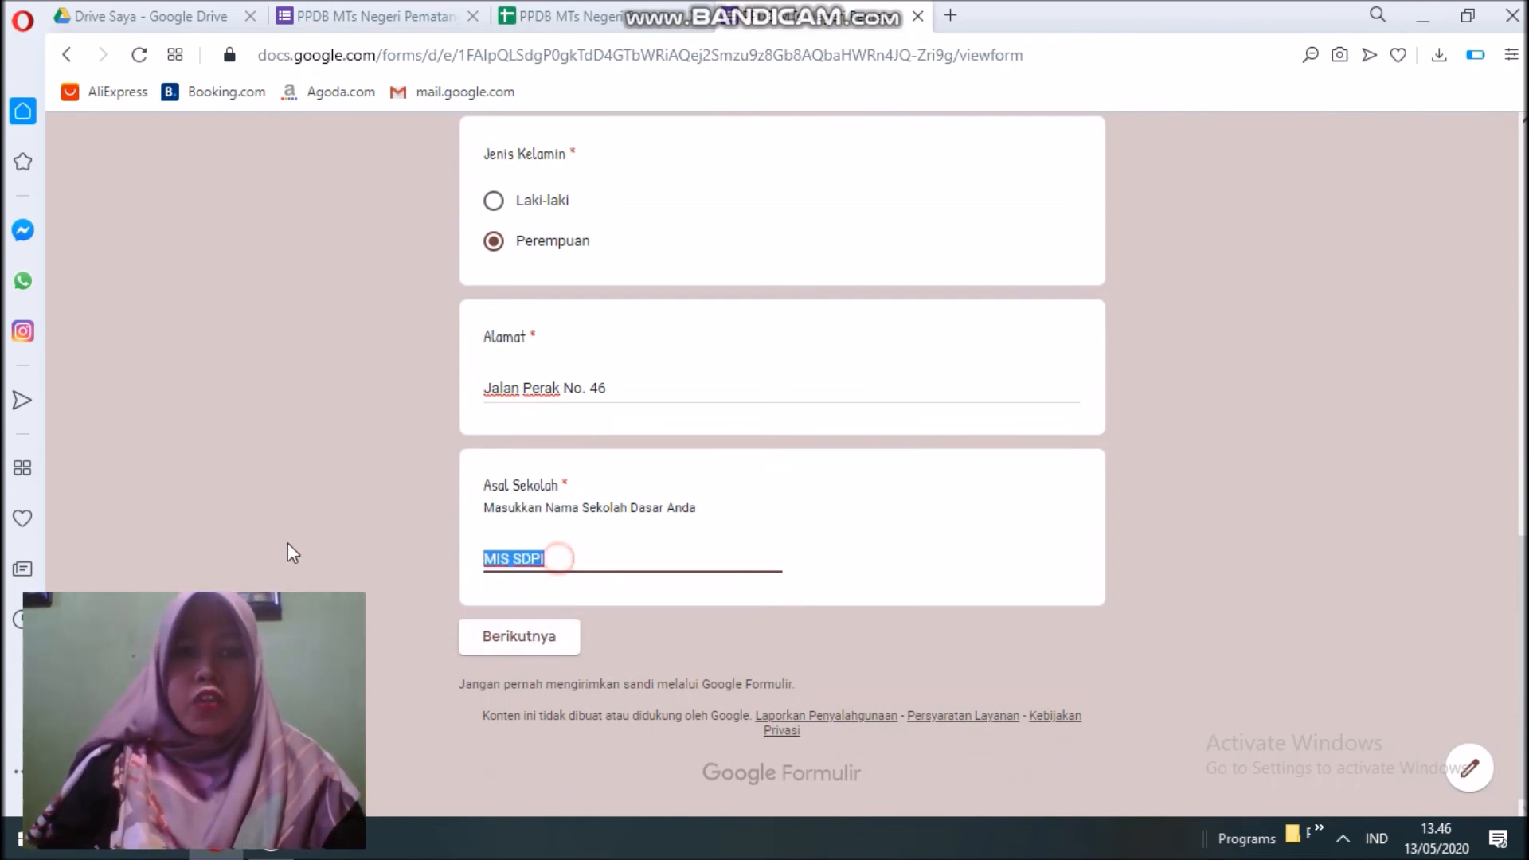
pyautogui.press('BackSpace')
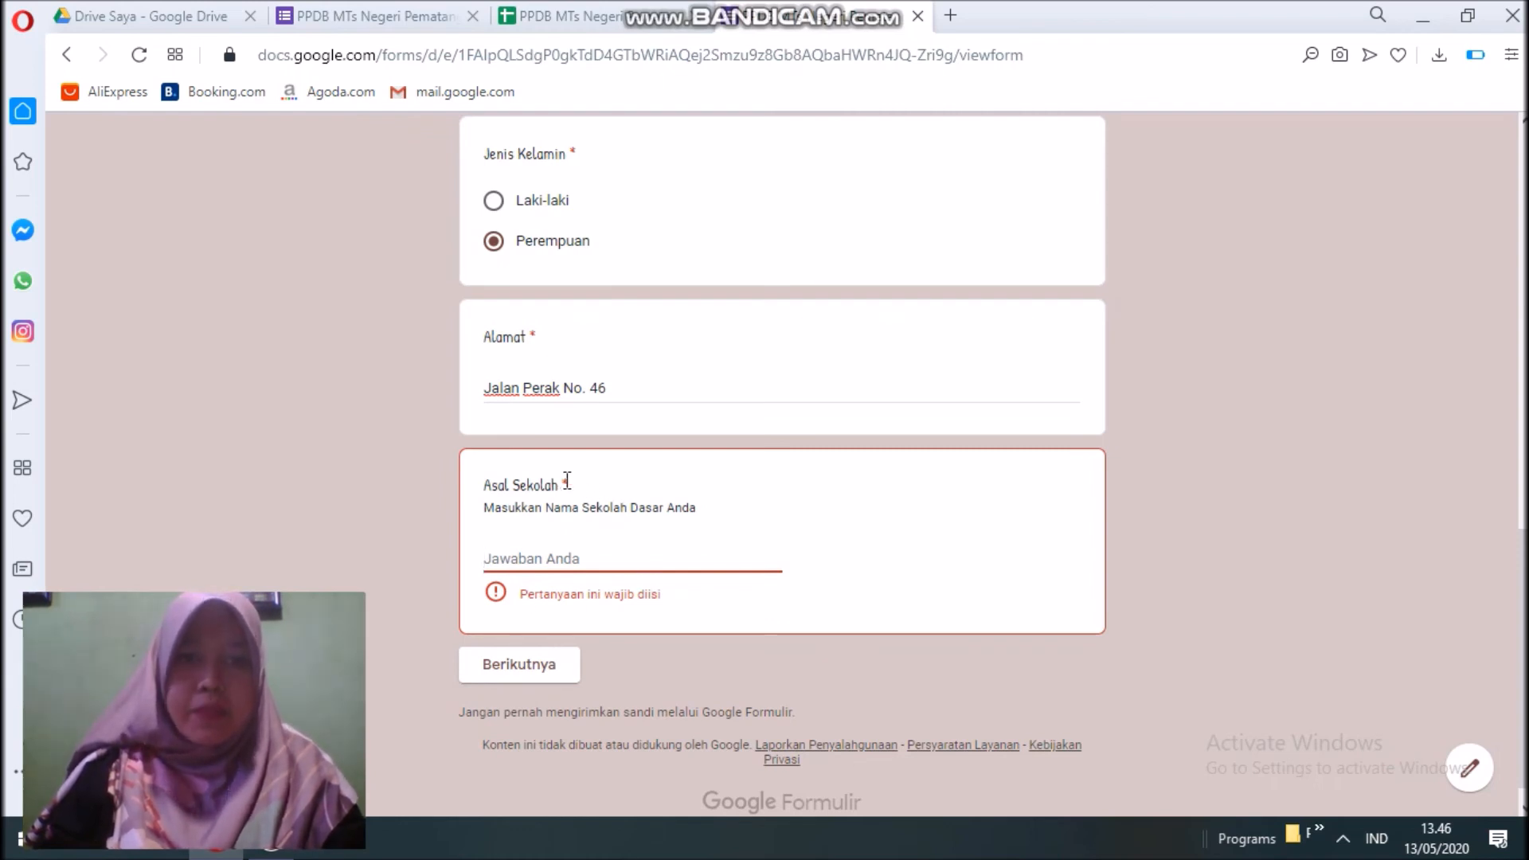
pyautogui.write('MIS ')
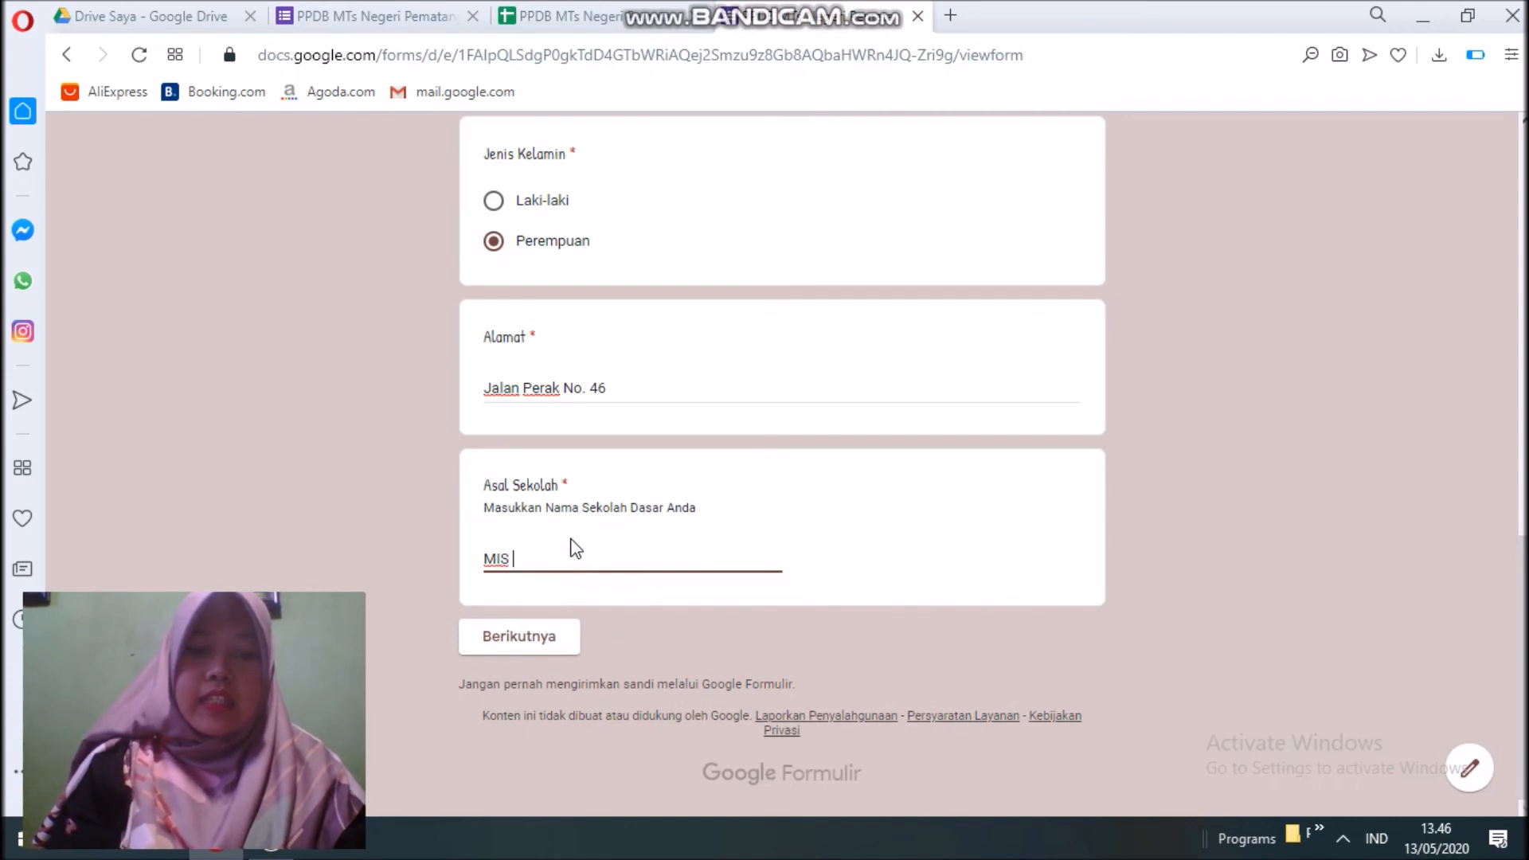
pyautogui.write('SDPI')
pyautogui.click(541, 636)
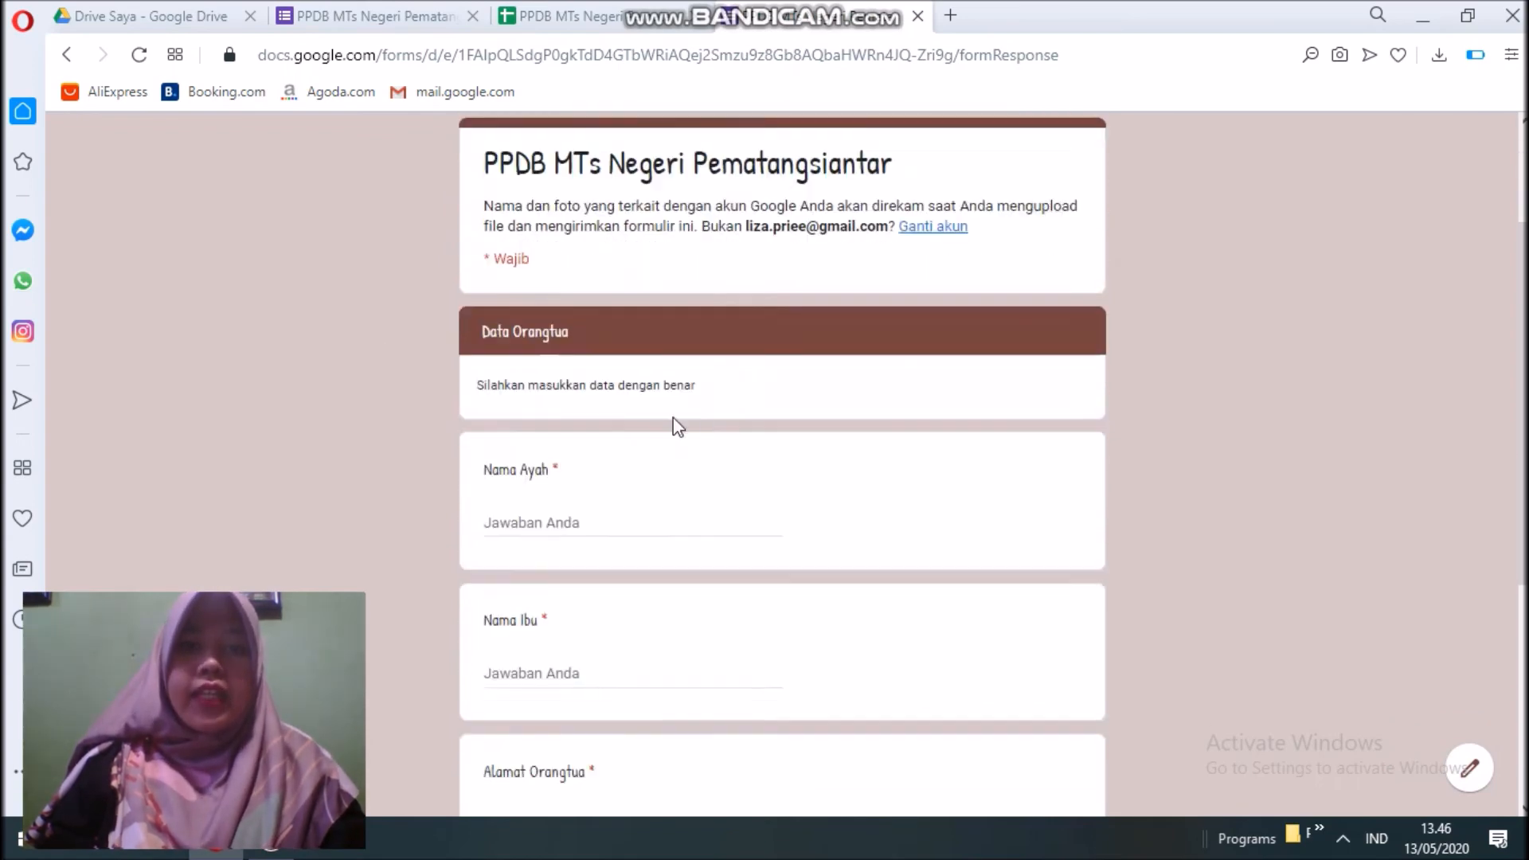
# Enter the father's and mother's names in Nama Ayah and Nama Ibu.
pyautogui.scroll(-1, 697, 425)
pyautogui.click(523, 465)
pyautogui.write('Irwansyah')
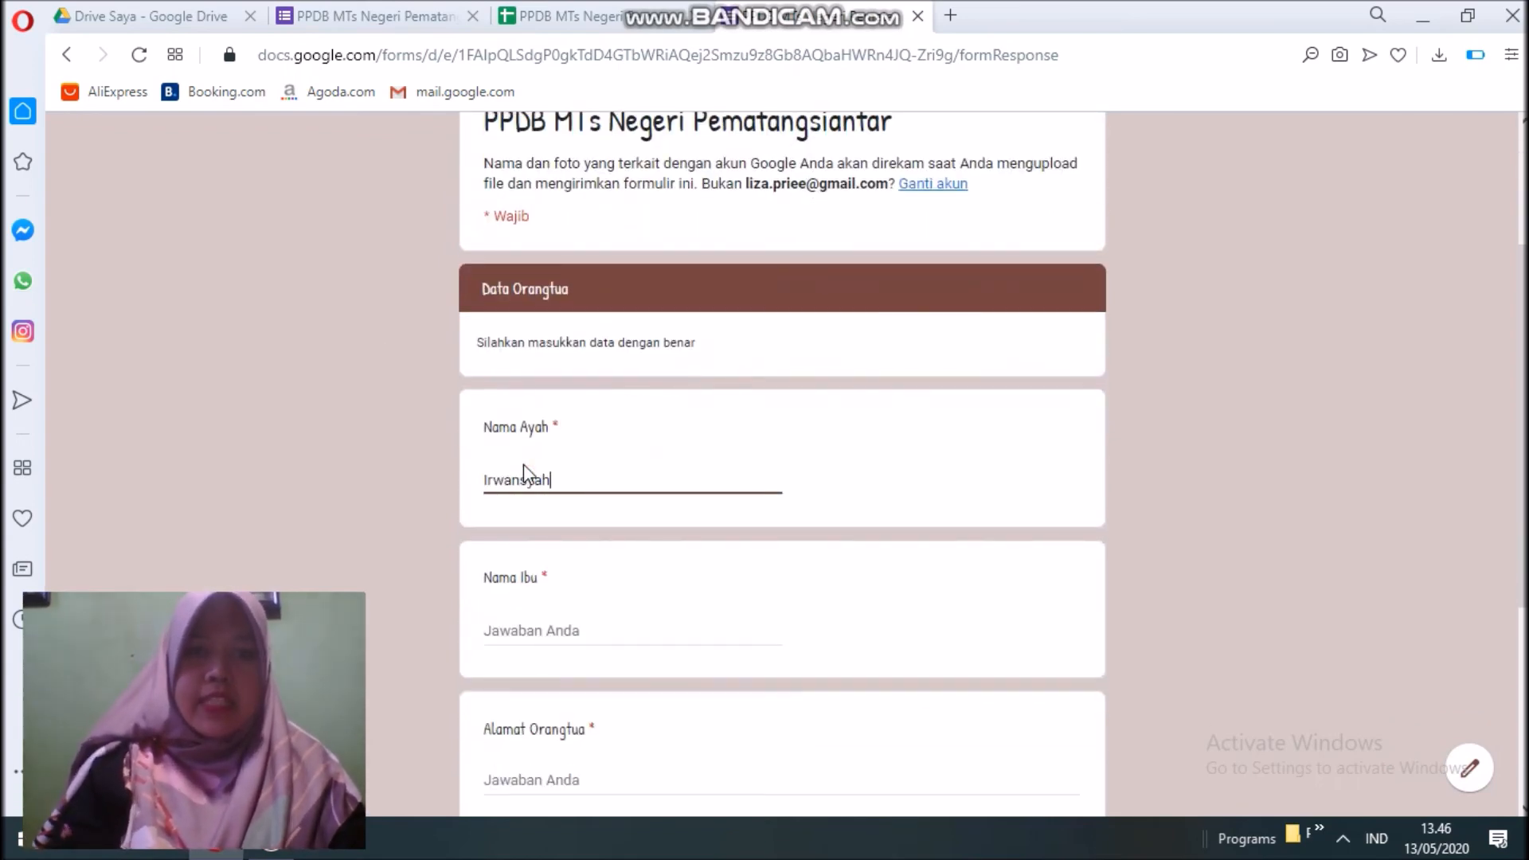
pyautogui.click(485, 629)
pyautogui.scroll(-2, 593, 567)
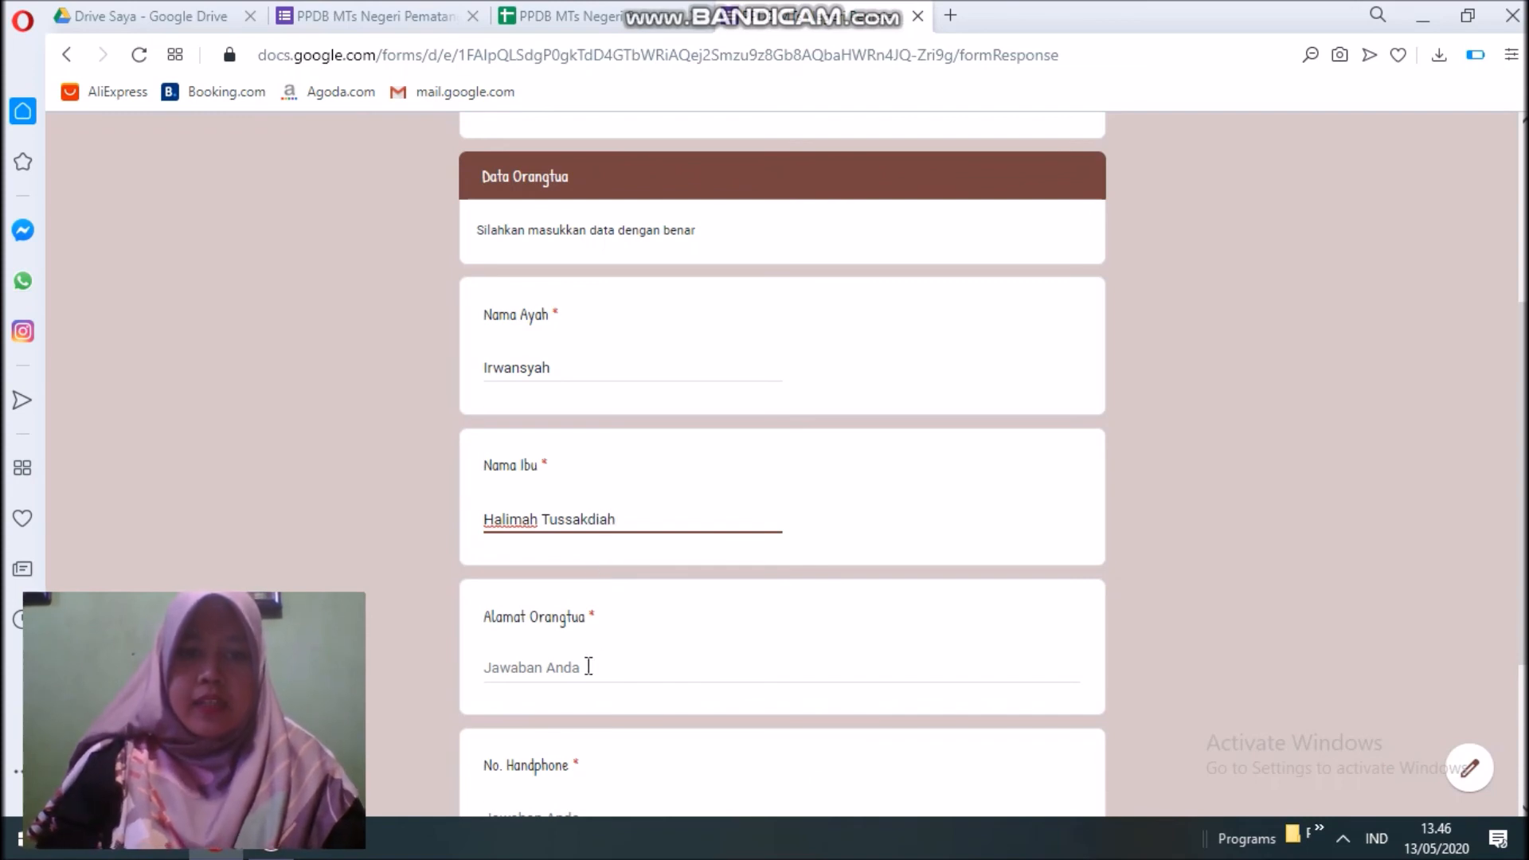
# Fill in Alamat Orangtua and the parent's phone number, then continue to Berkas Pendukung.
pyautogui.click(588, 667)
pyautogui.write('Jal')
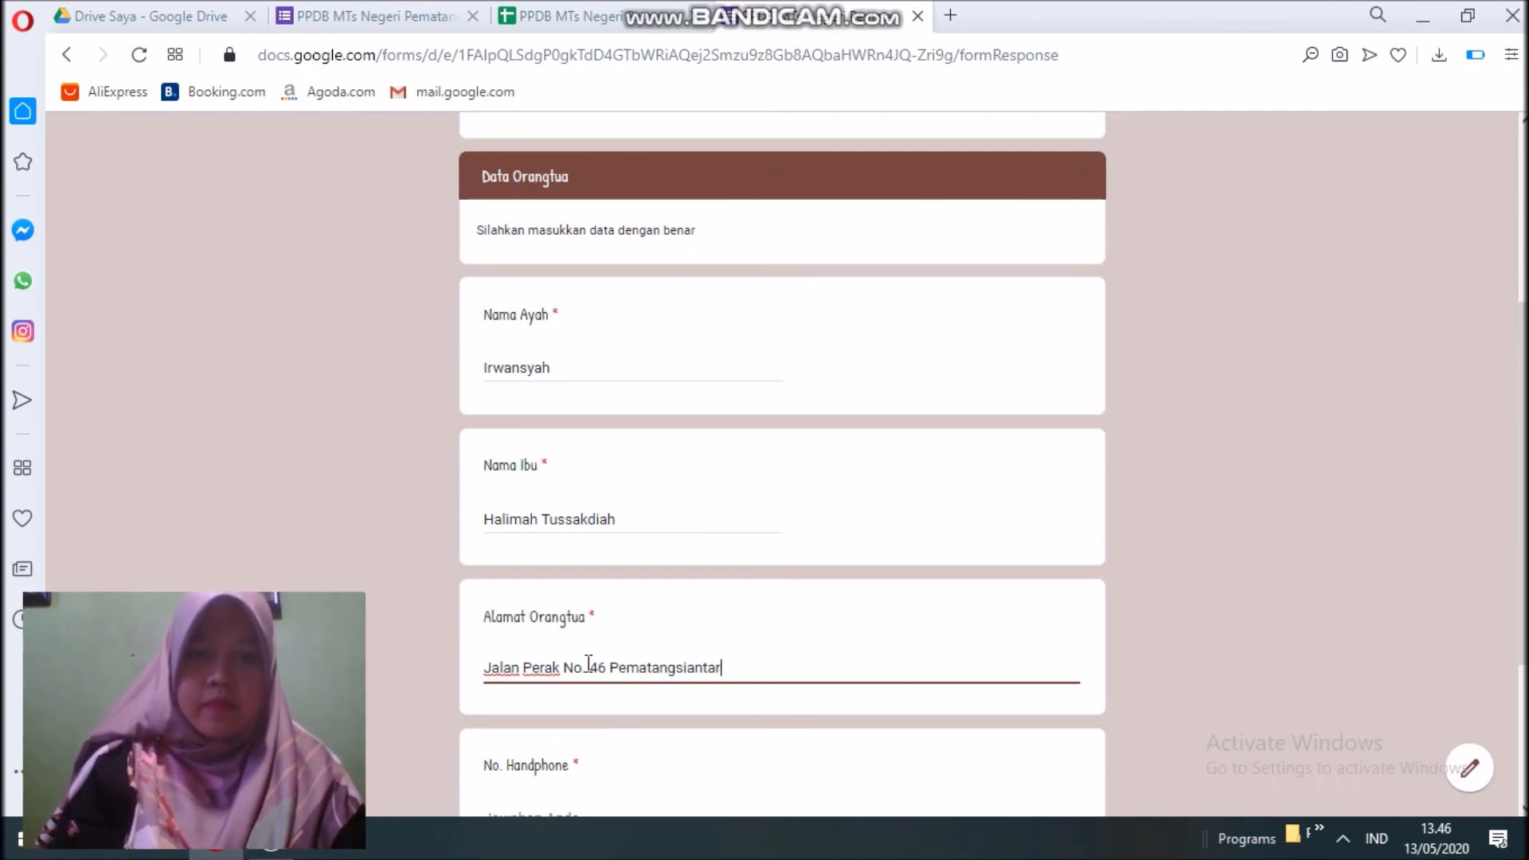
pyautogui.scroll(-3, 596, 658)
pyautogui.click(518, 582)
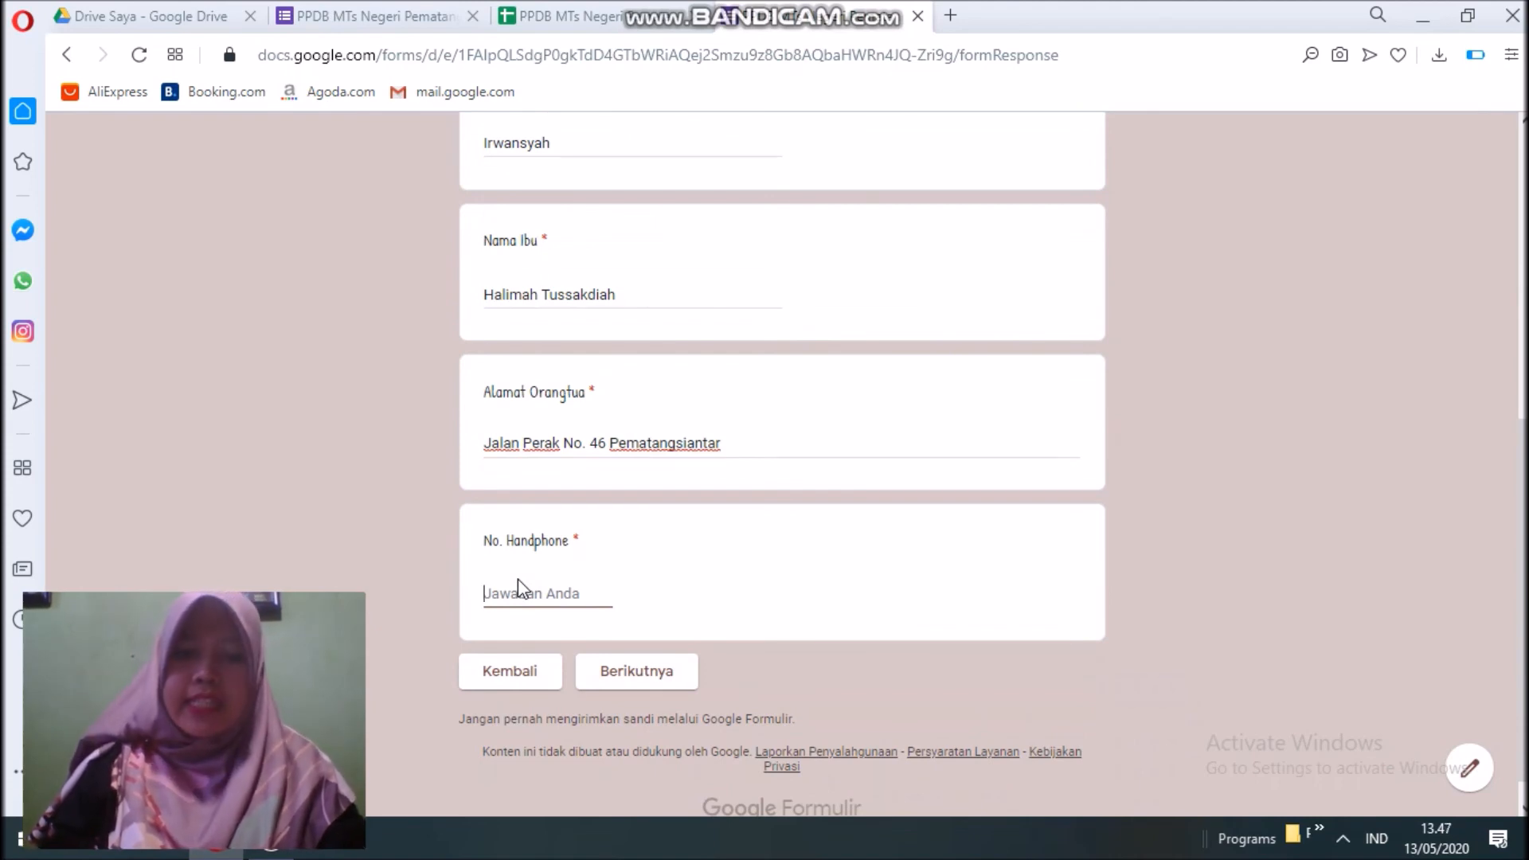
pyautogui.write('a')
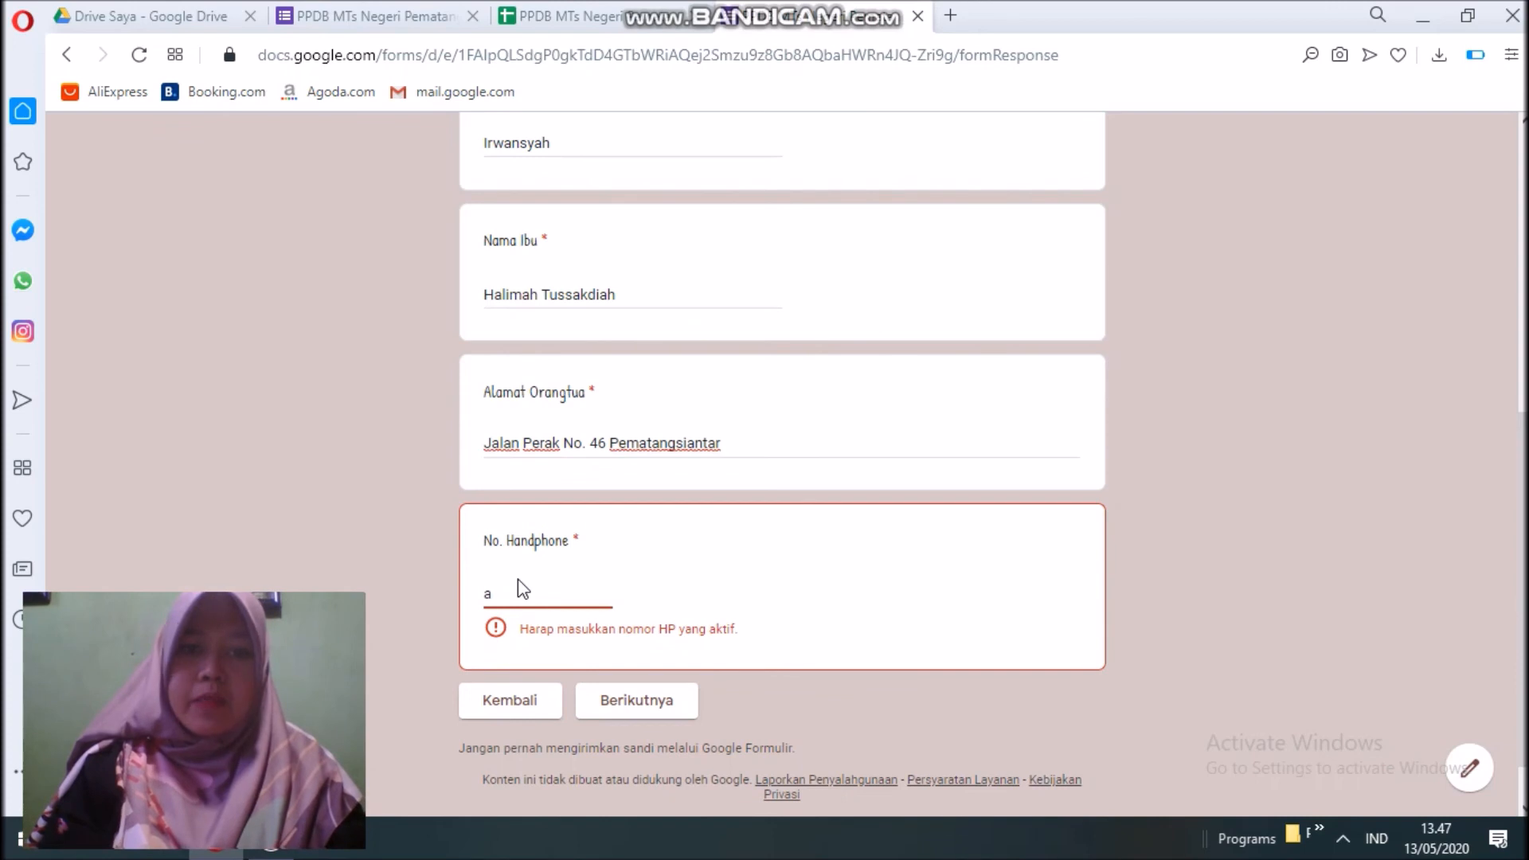
pyautogui.press('BackSpace')
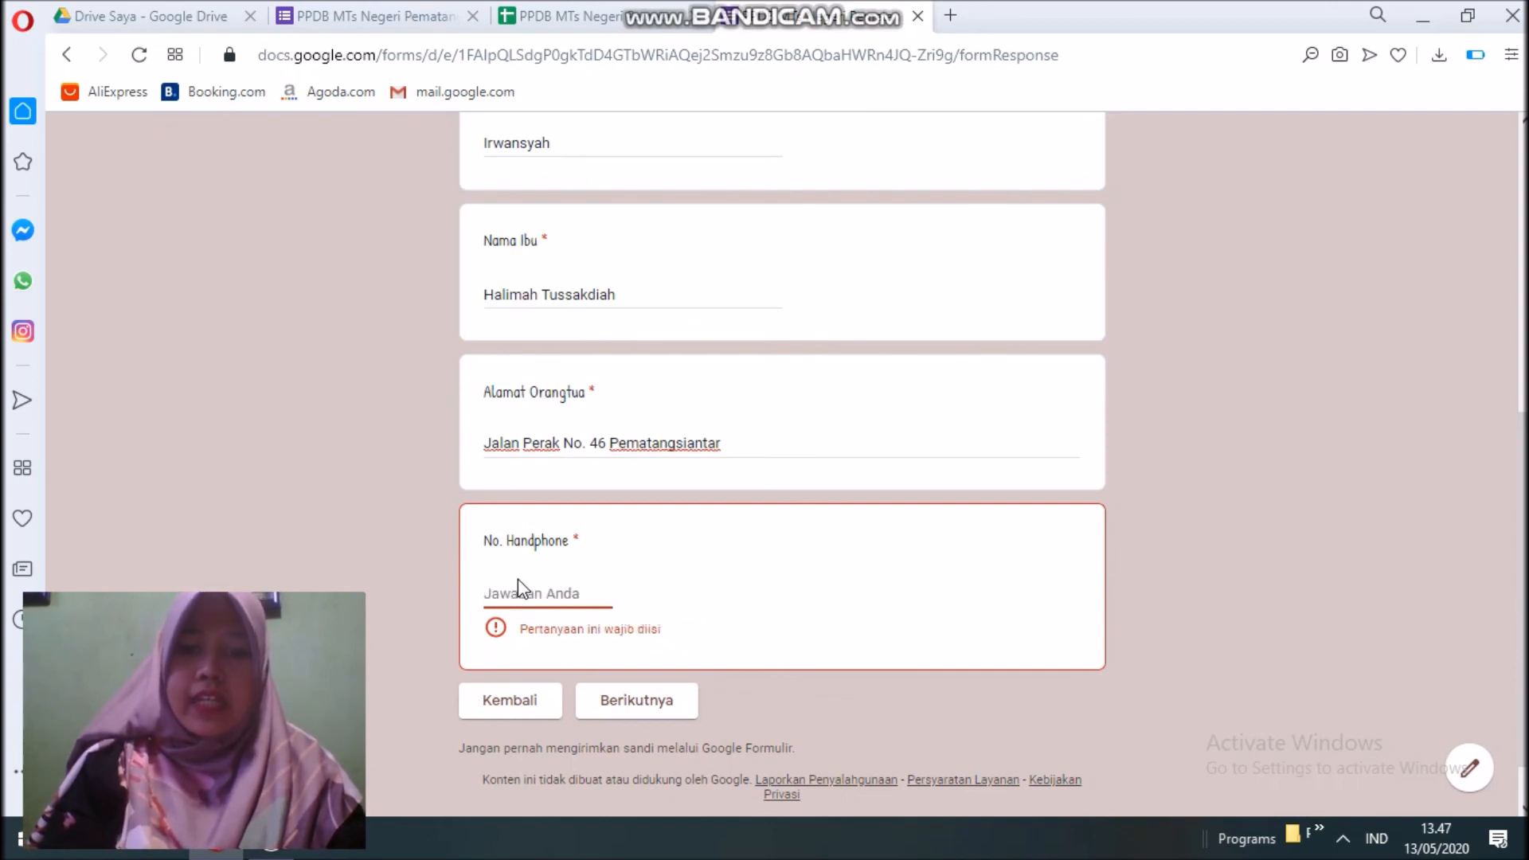
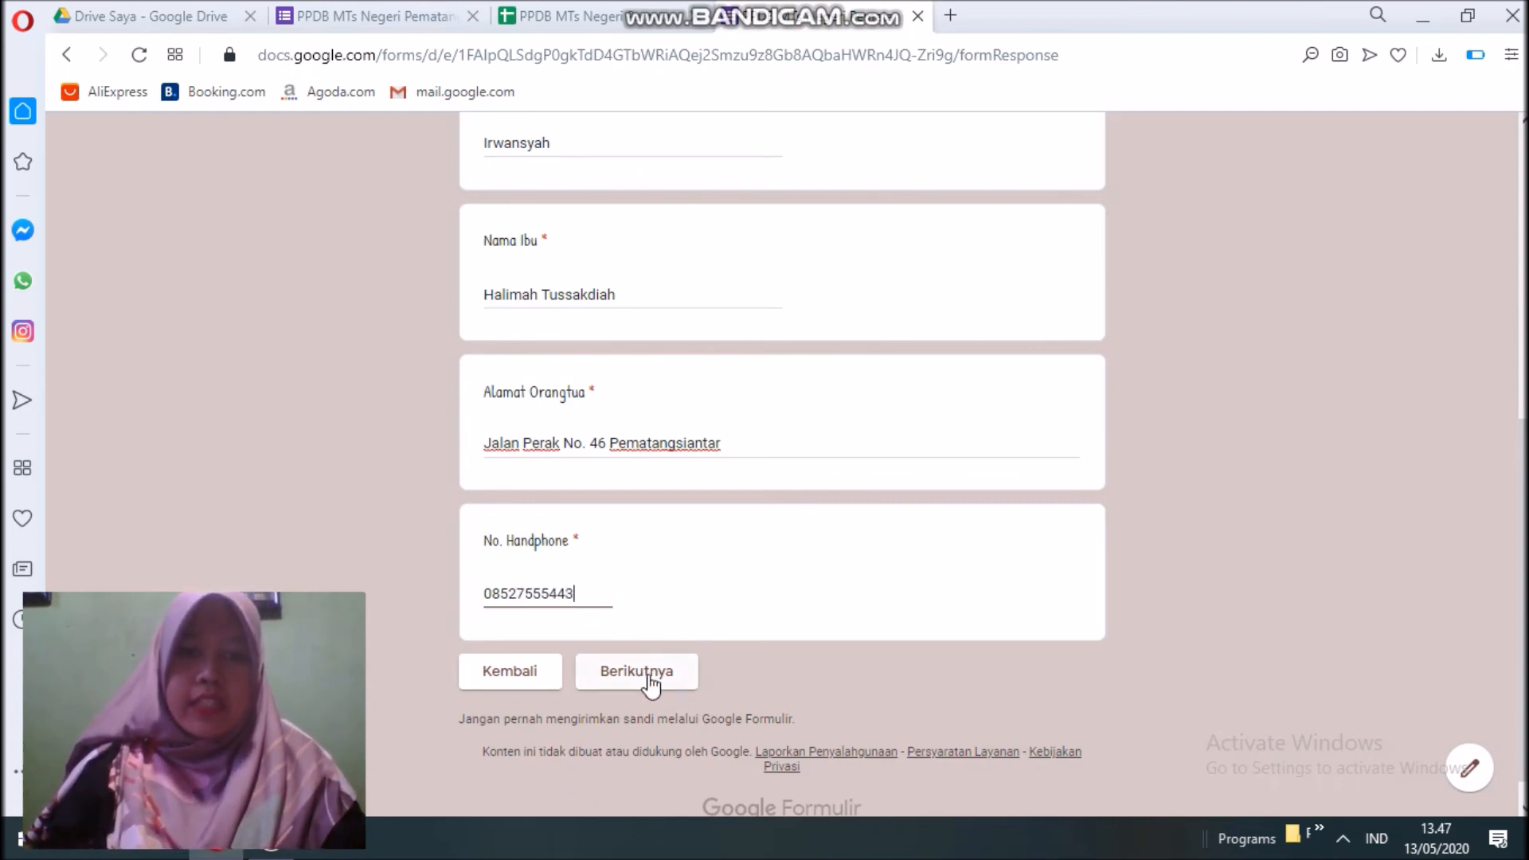
pyautogui.click(649, 675)
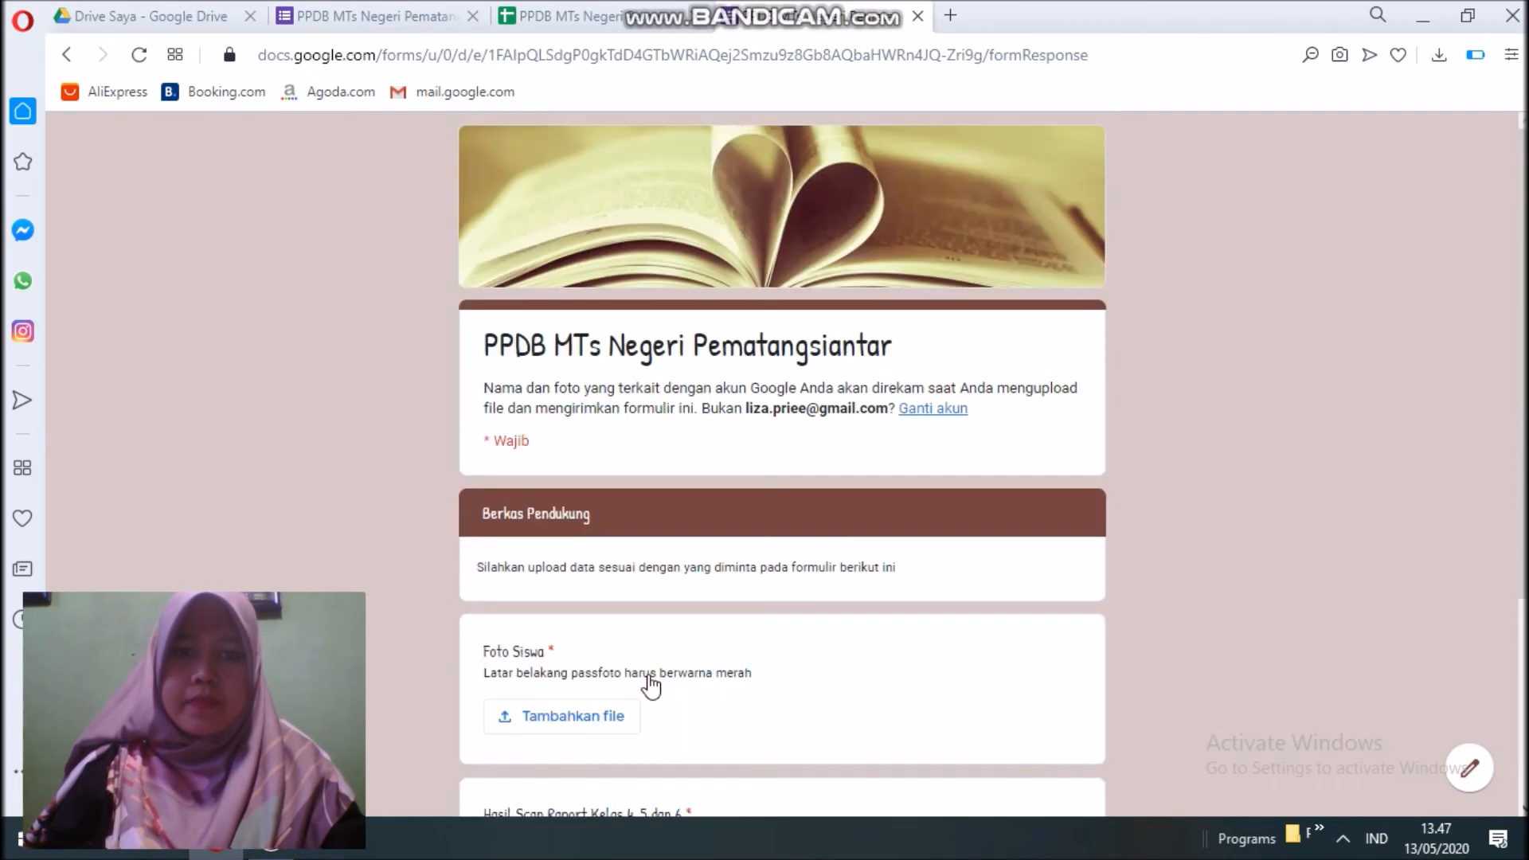
# Upload the student's pass photo from the D drive to Foto Siswa.
pyautogui.scroll(-4, 649, 681)
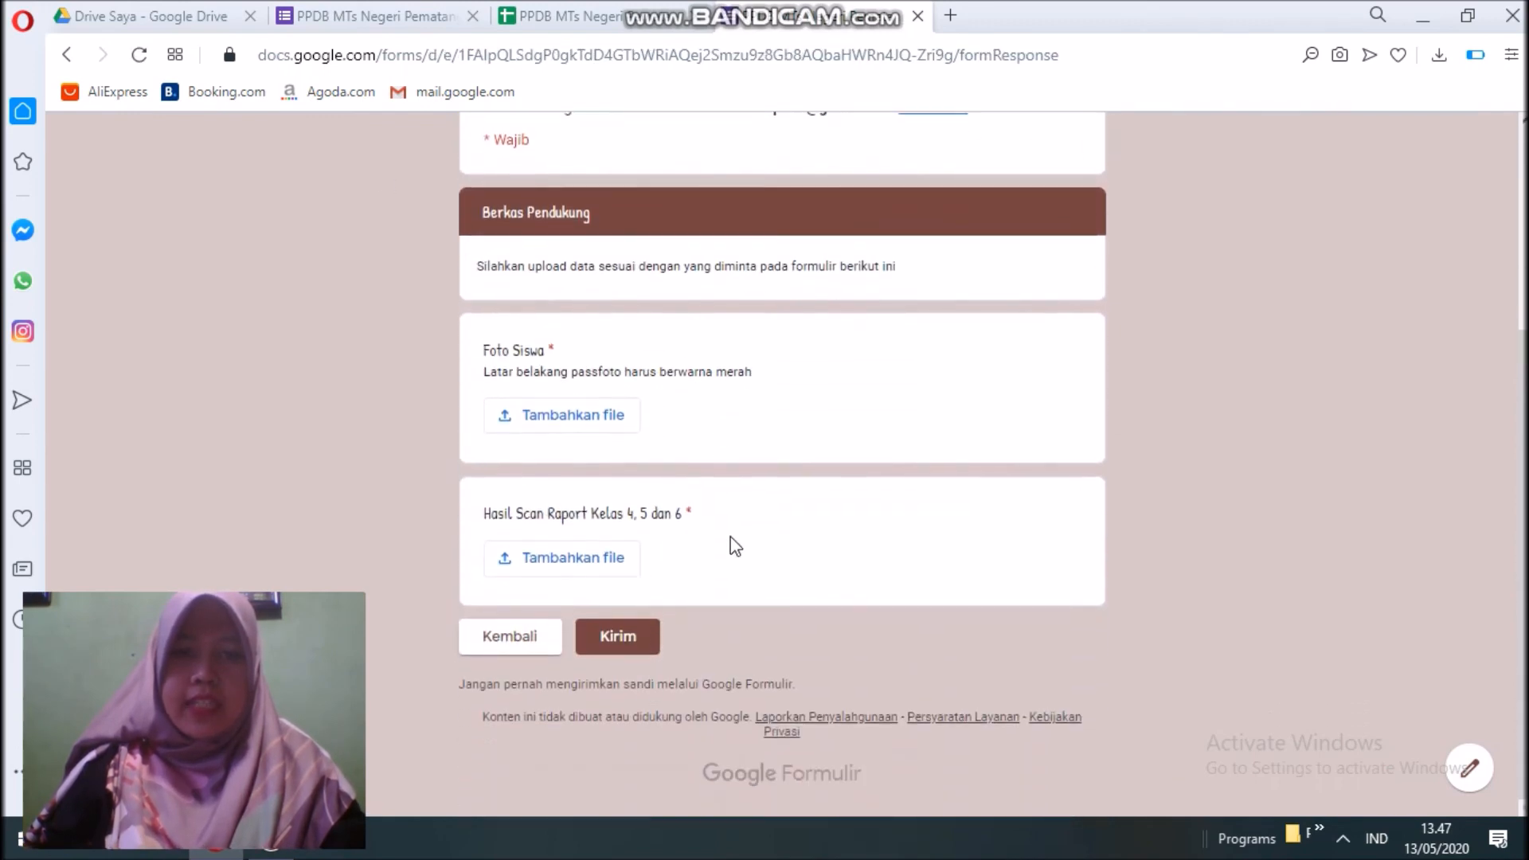
pyautogui.click(575, 415)
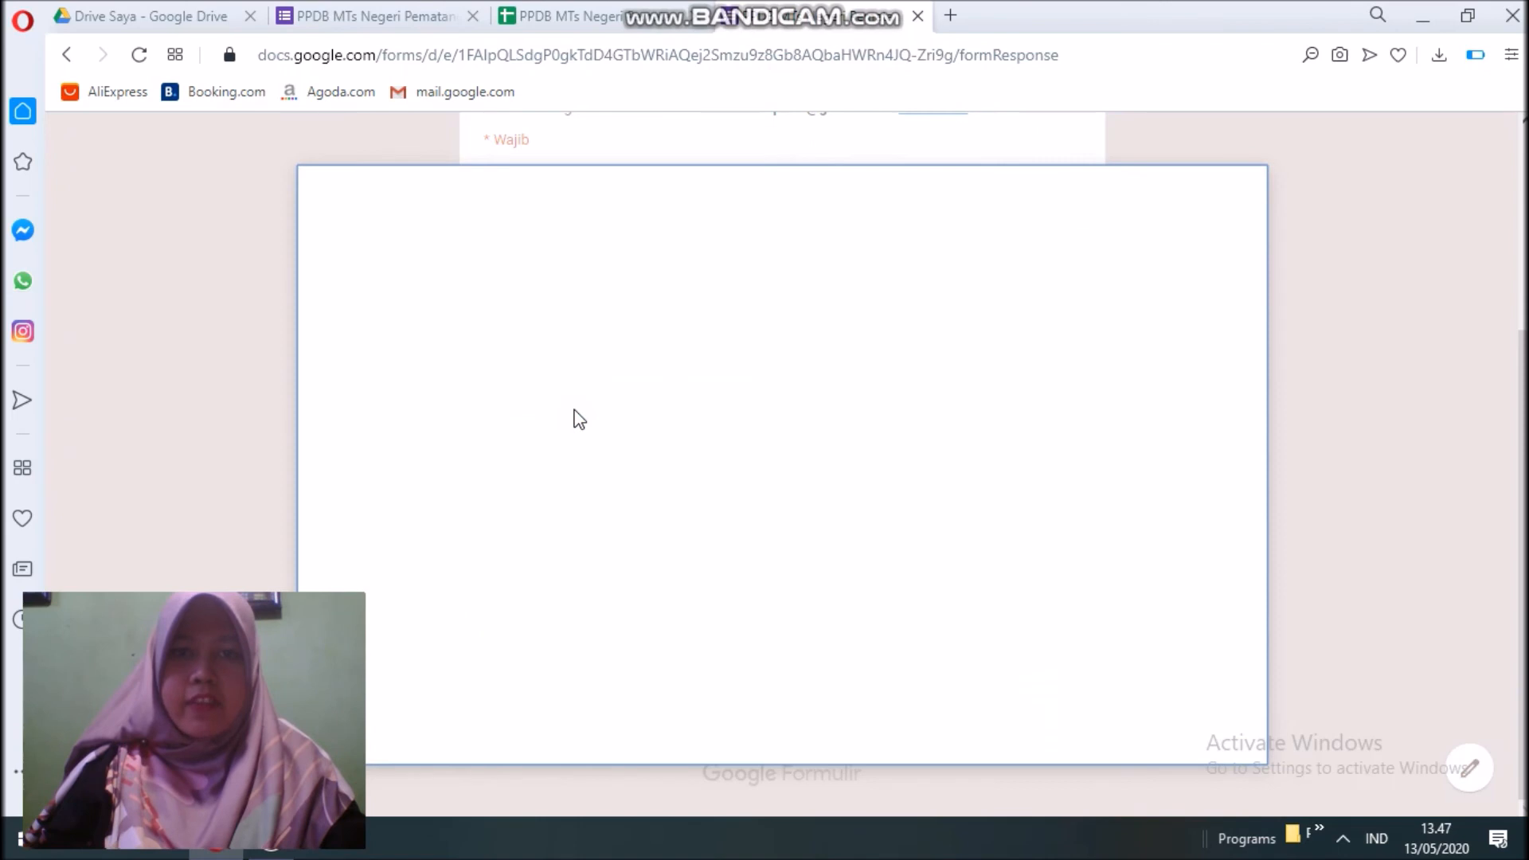
pyautogui.click(792, 487)
pyautogui.click(794, 490)
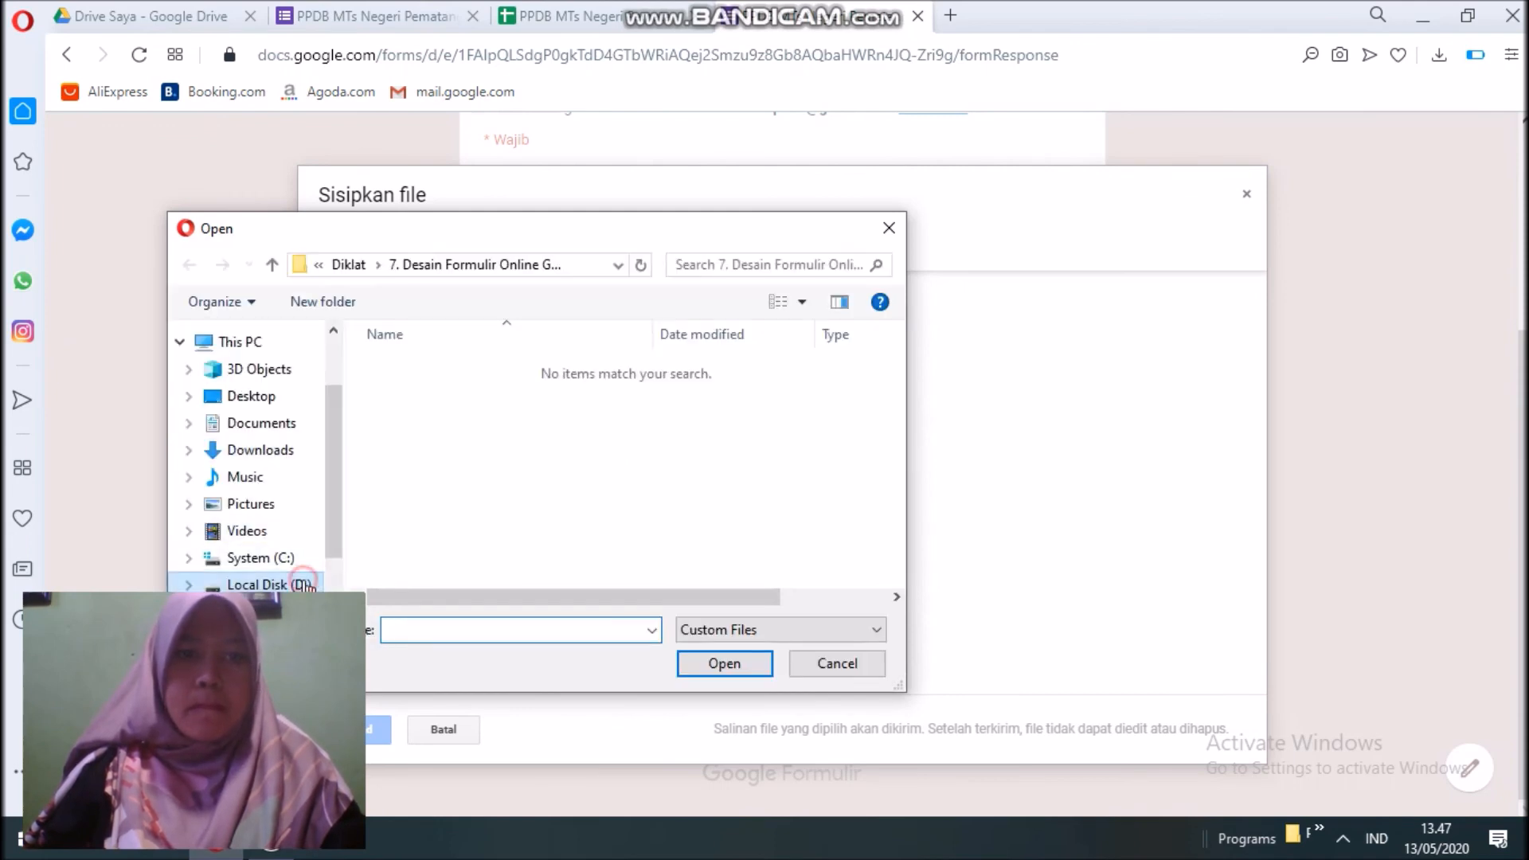
pyautogui.click(305, 585)
pyautogui.moveTo(894, 411); pyautogui.dragTo(898, 589)
pyautogui.click(409, 500)
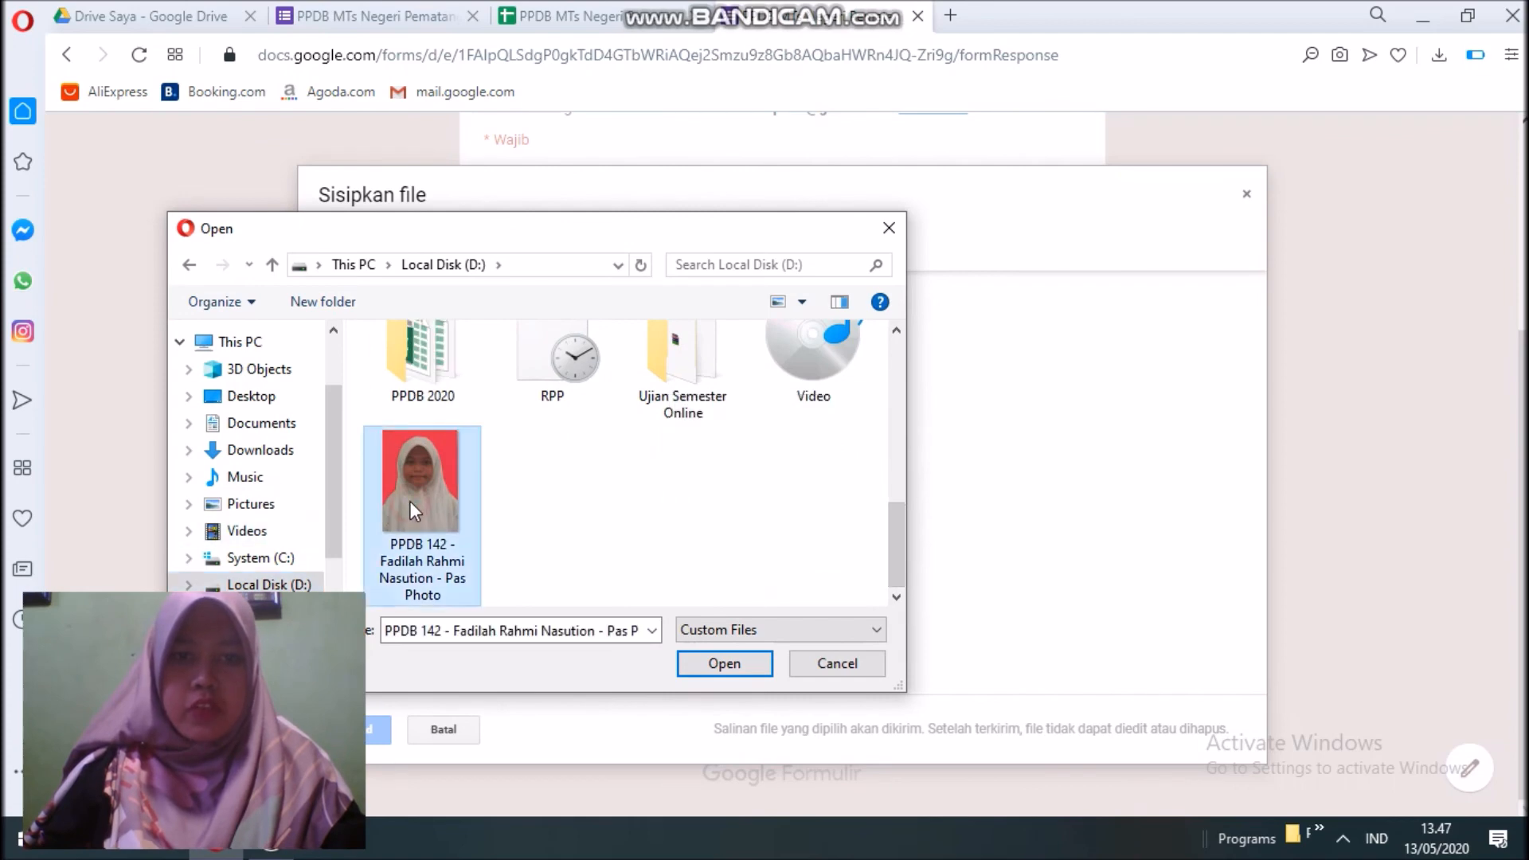
pyautogui.click(721, 663)
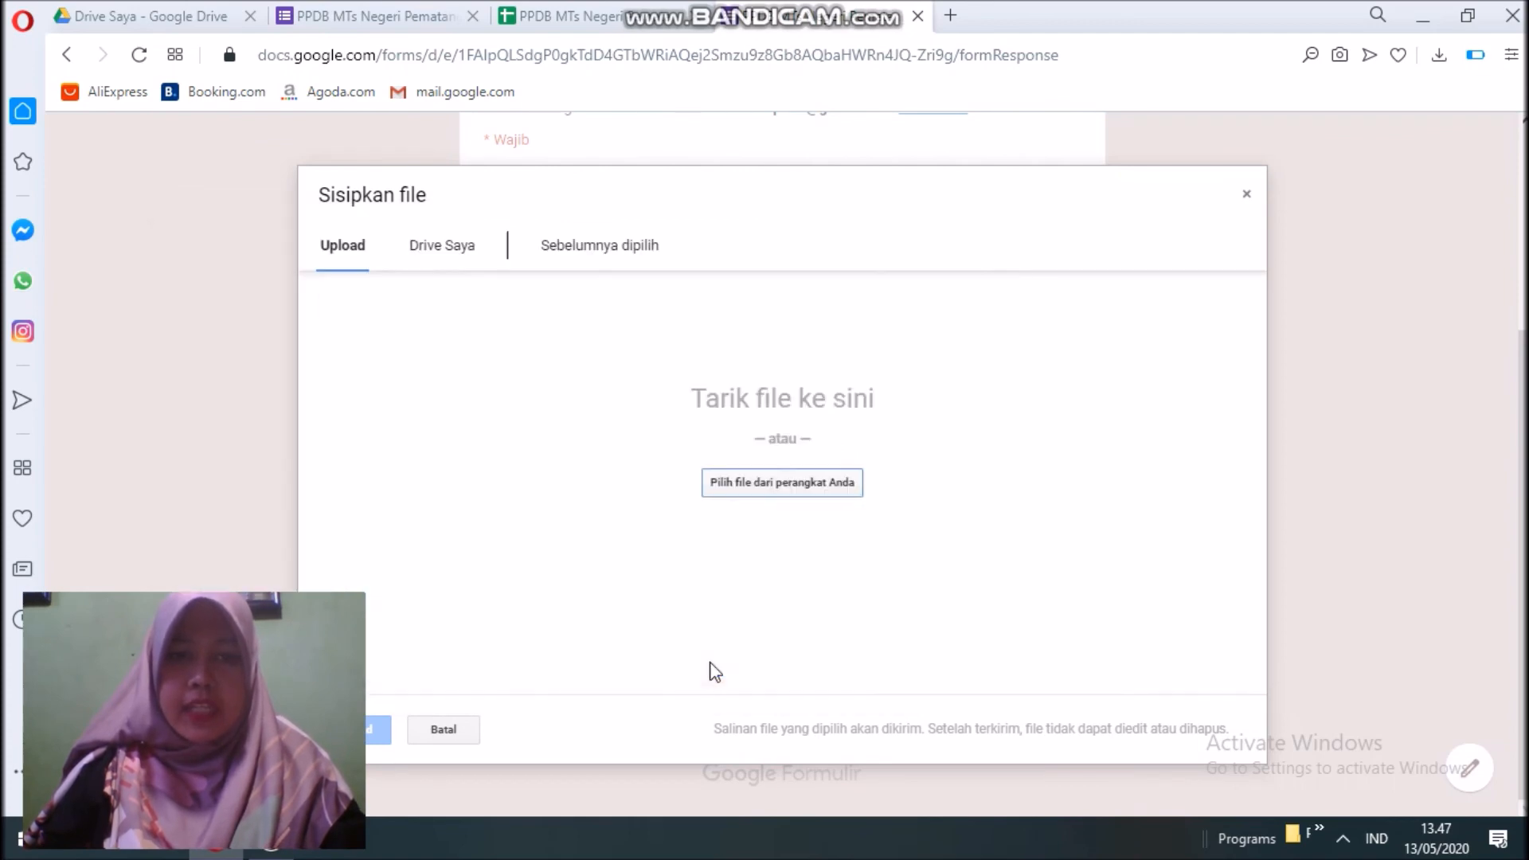
pyautogui.click(380, 737)
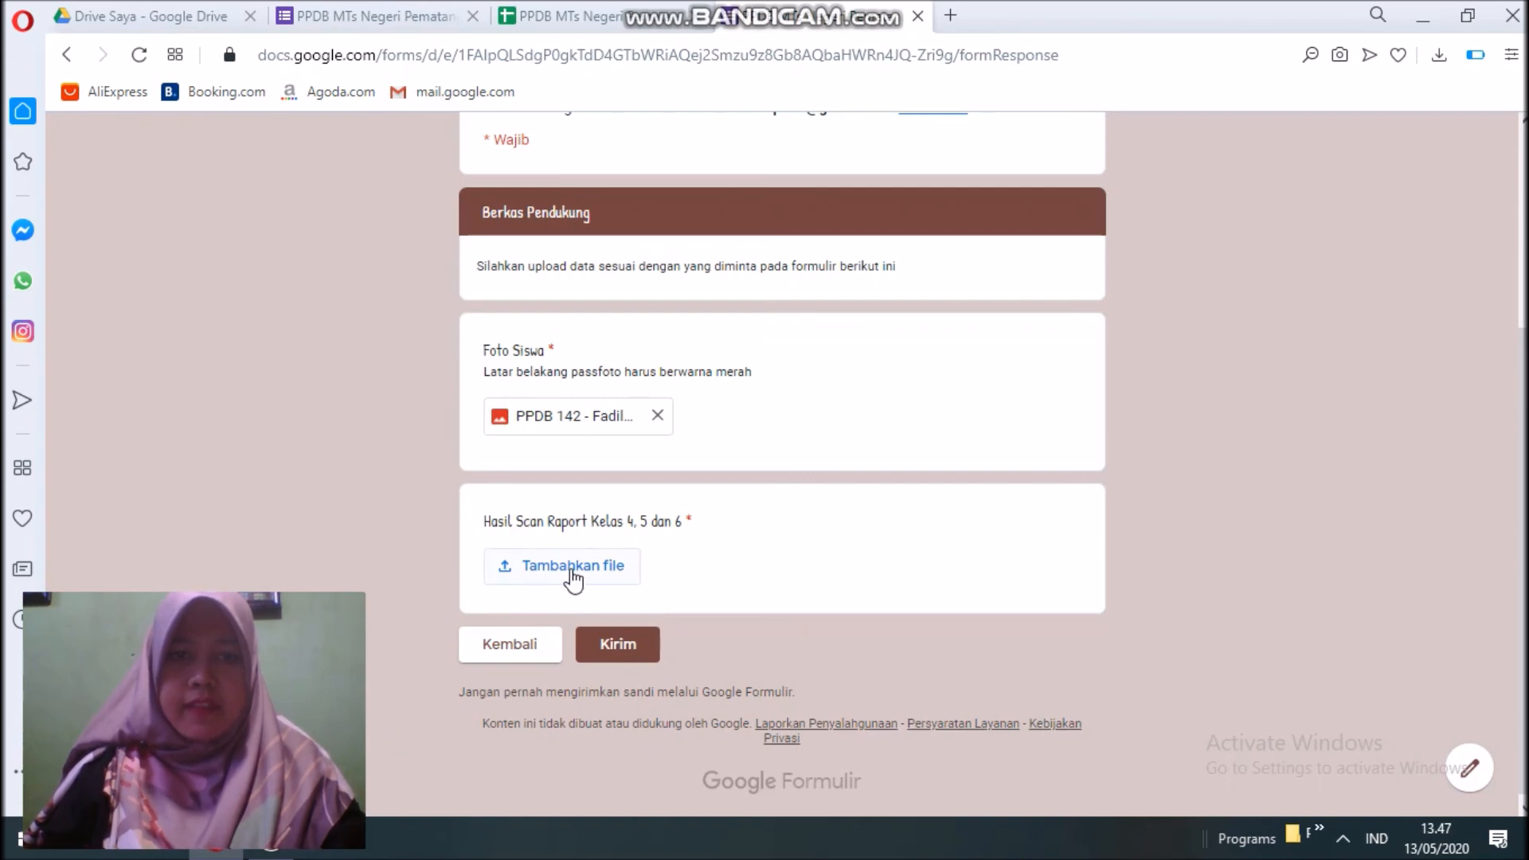
# Upload the report scan PDF to Hasil Scan Raport and submit the form.
pyautogui.click(572, 567)
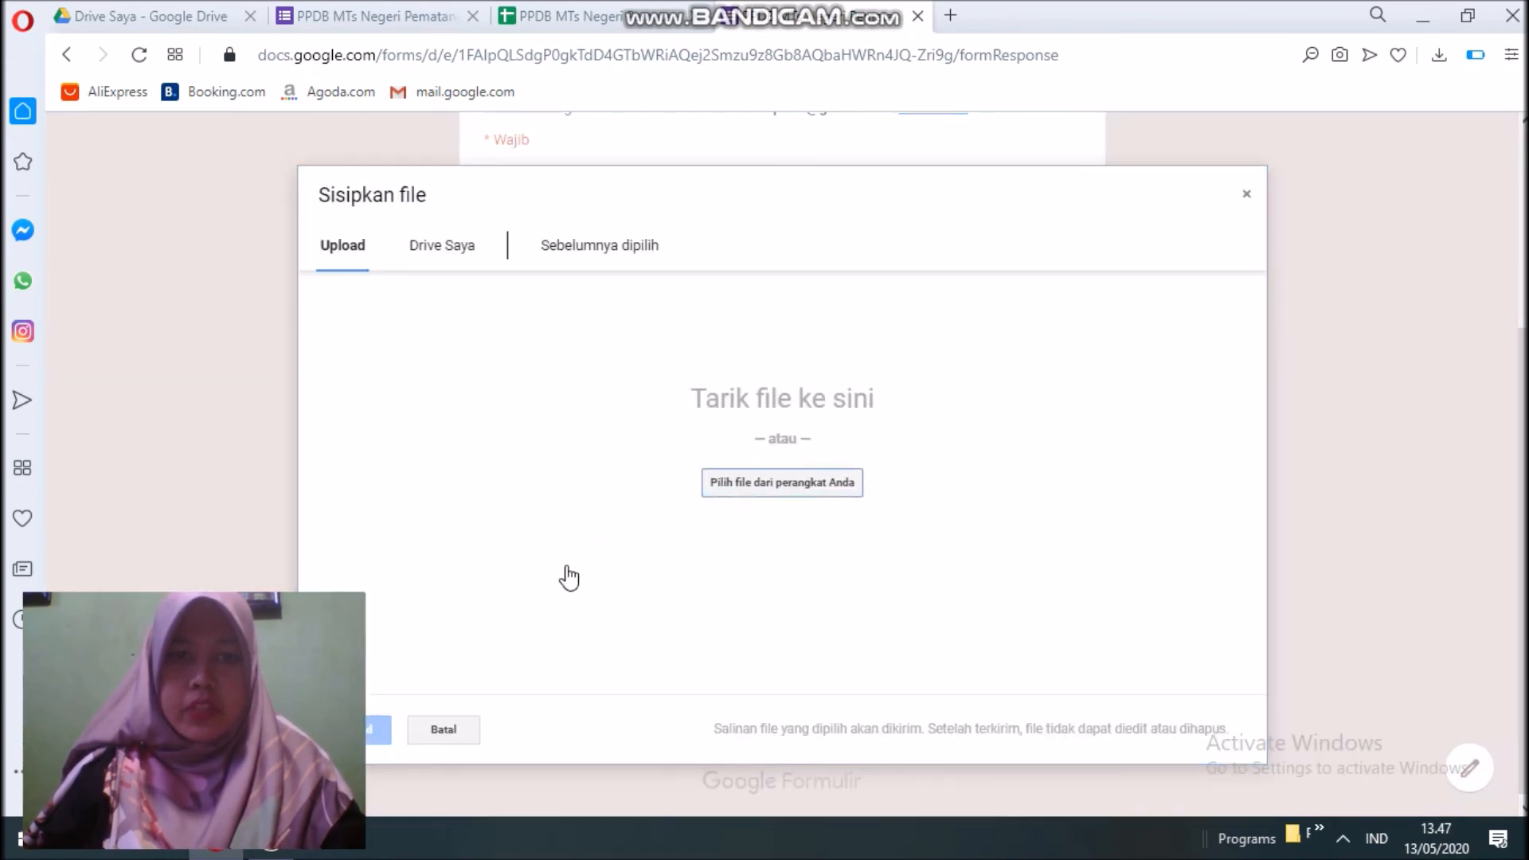
pyautogui.click(815, 494)
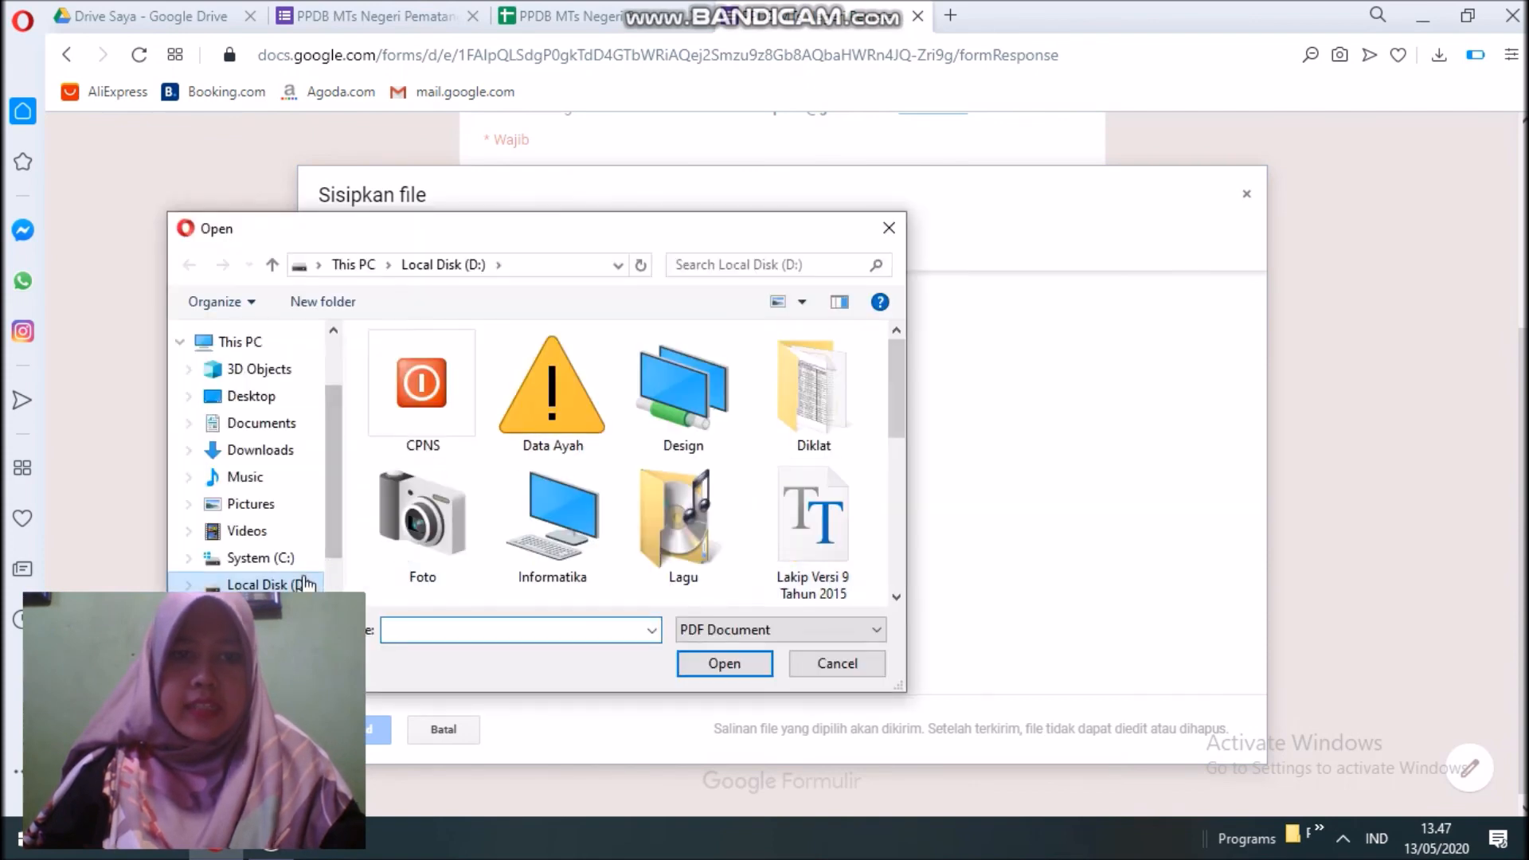
pyautogui.click(304, 578)
pyautogui.moveTo(900, 415); pyautogui.dragTo(901, 573)
pyautogui.click(424, 492)
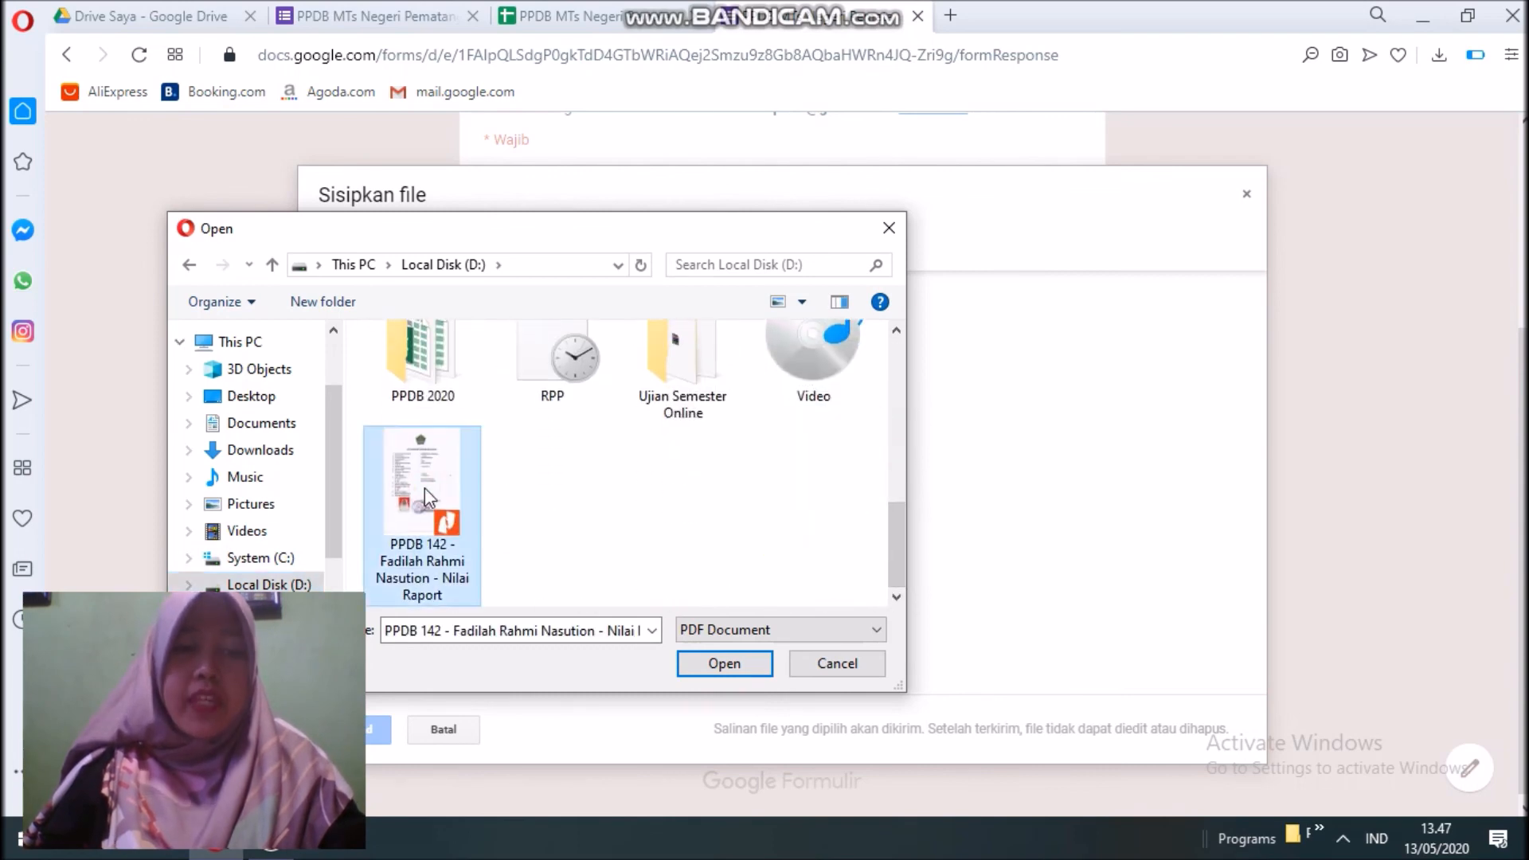
pyautogui.click(722, 666)
pyautogui.click(379, 737)
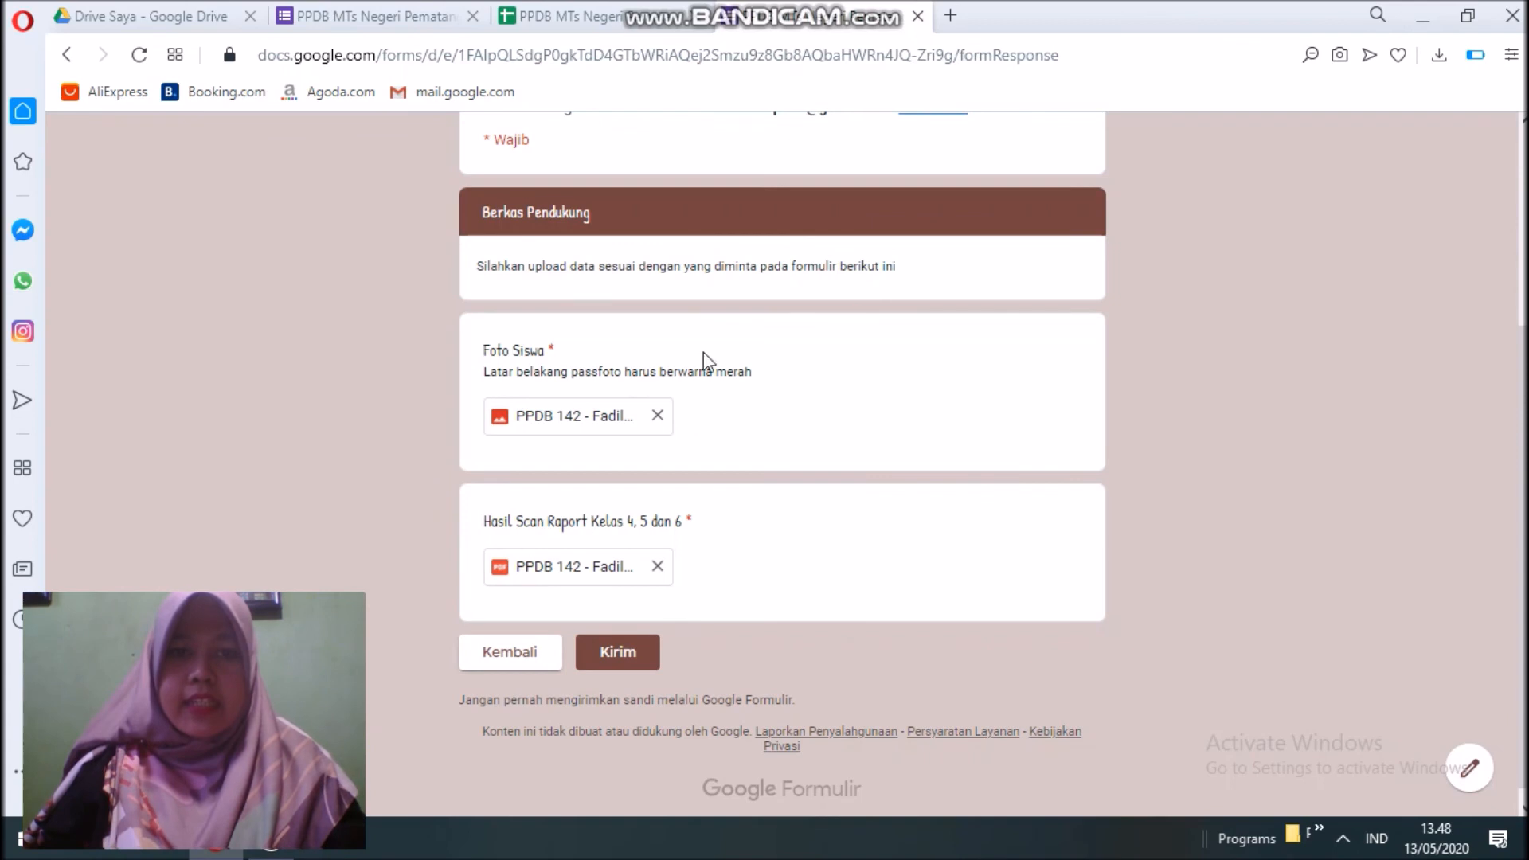
pyautogui.click(610, 658)
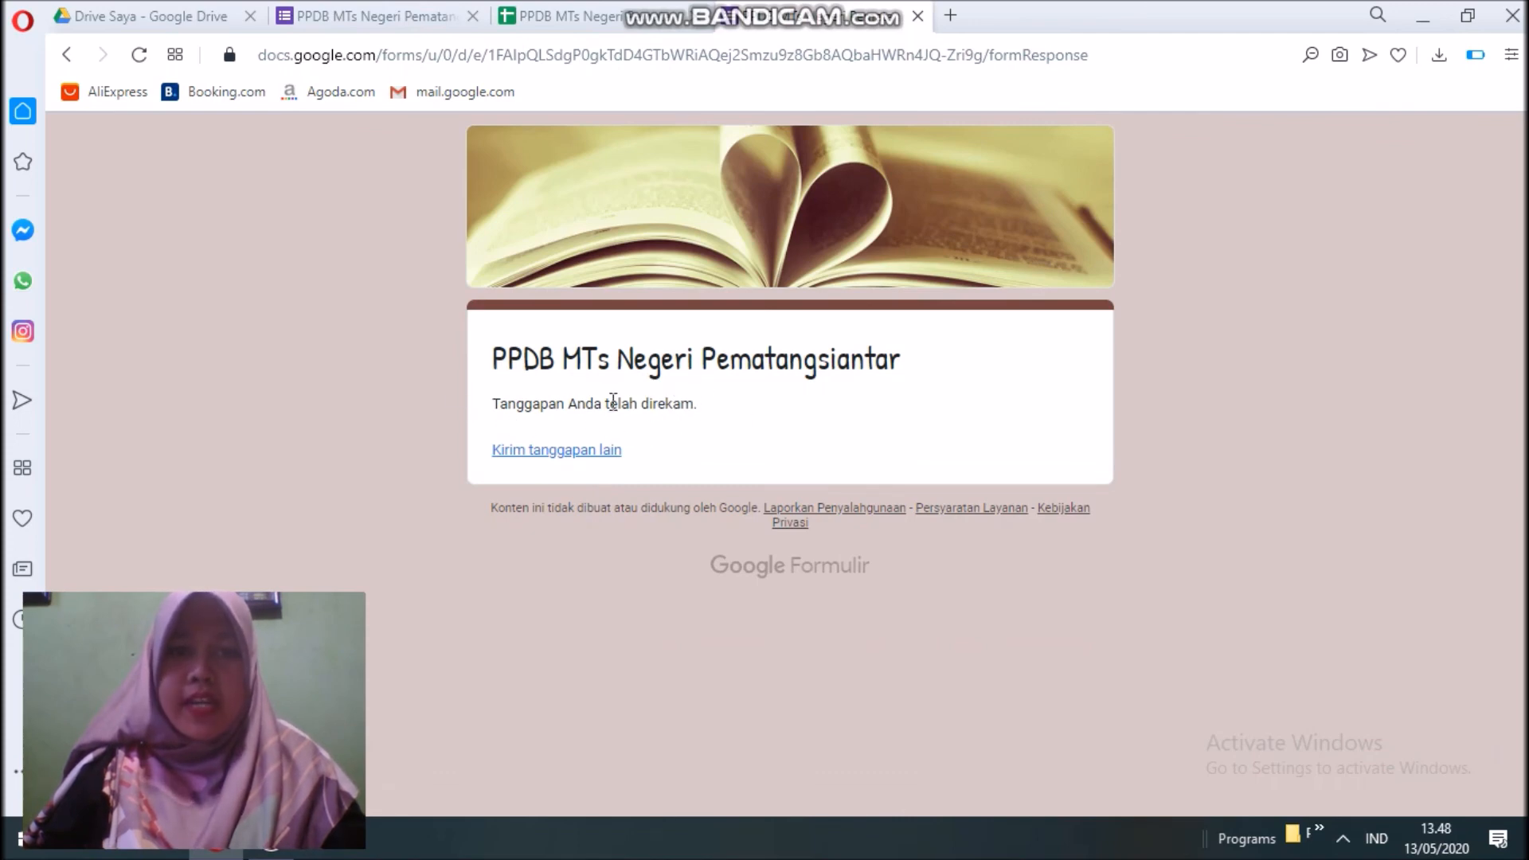
# Set the confirmation message to 'Terimakasih telah mendaftar di MTs Negeri Pematangsiantar.' and save.
pyautogui.click(374, 17)
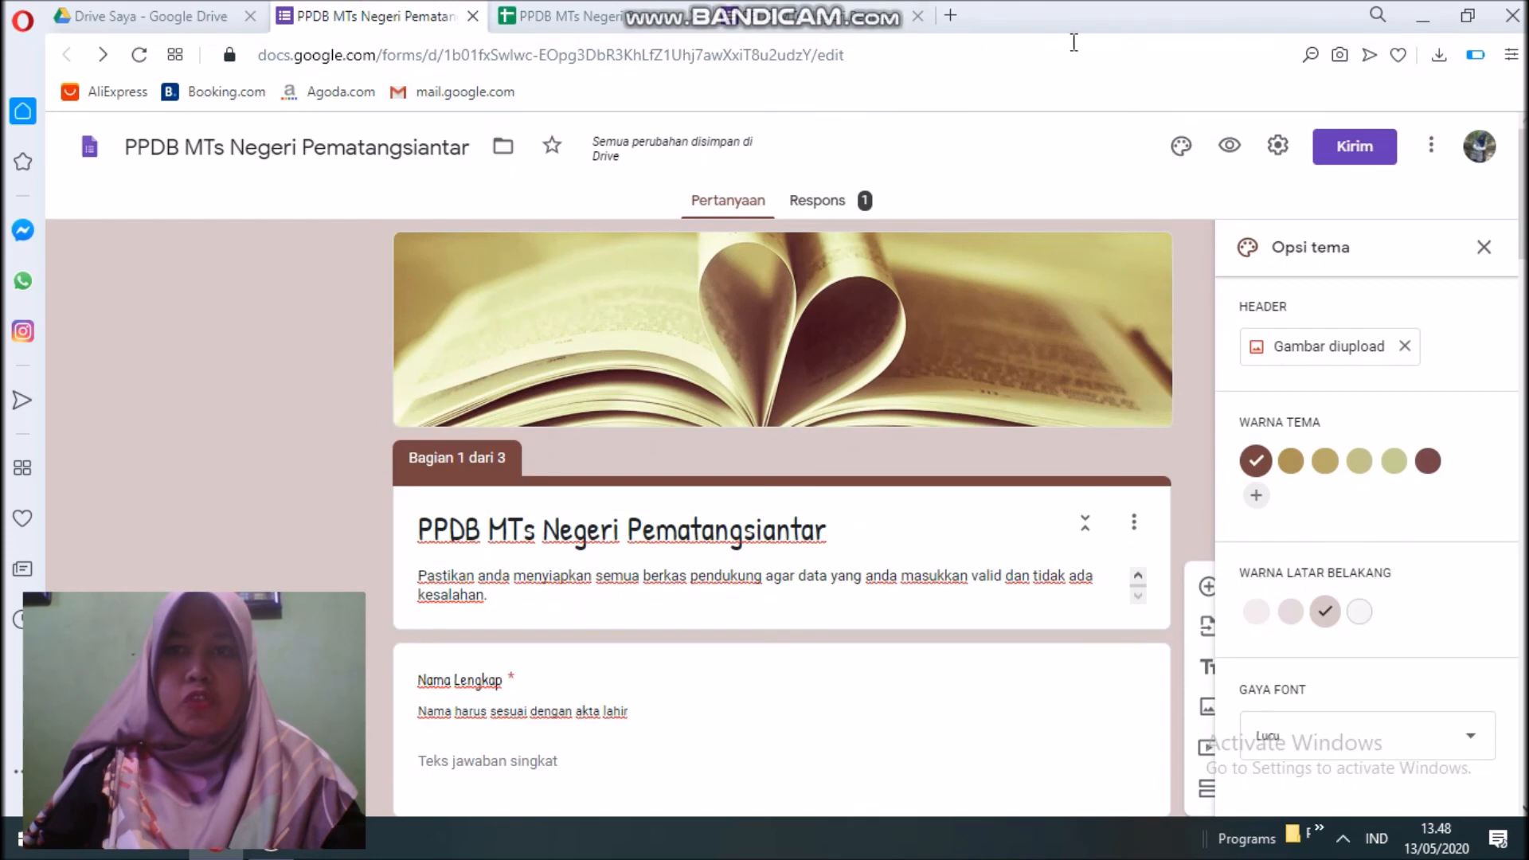
pyautogui.click(1277, 144)
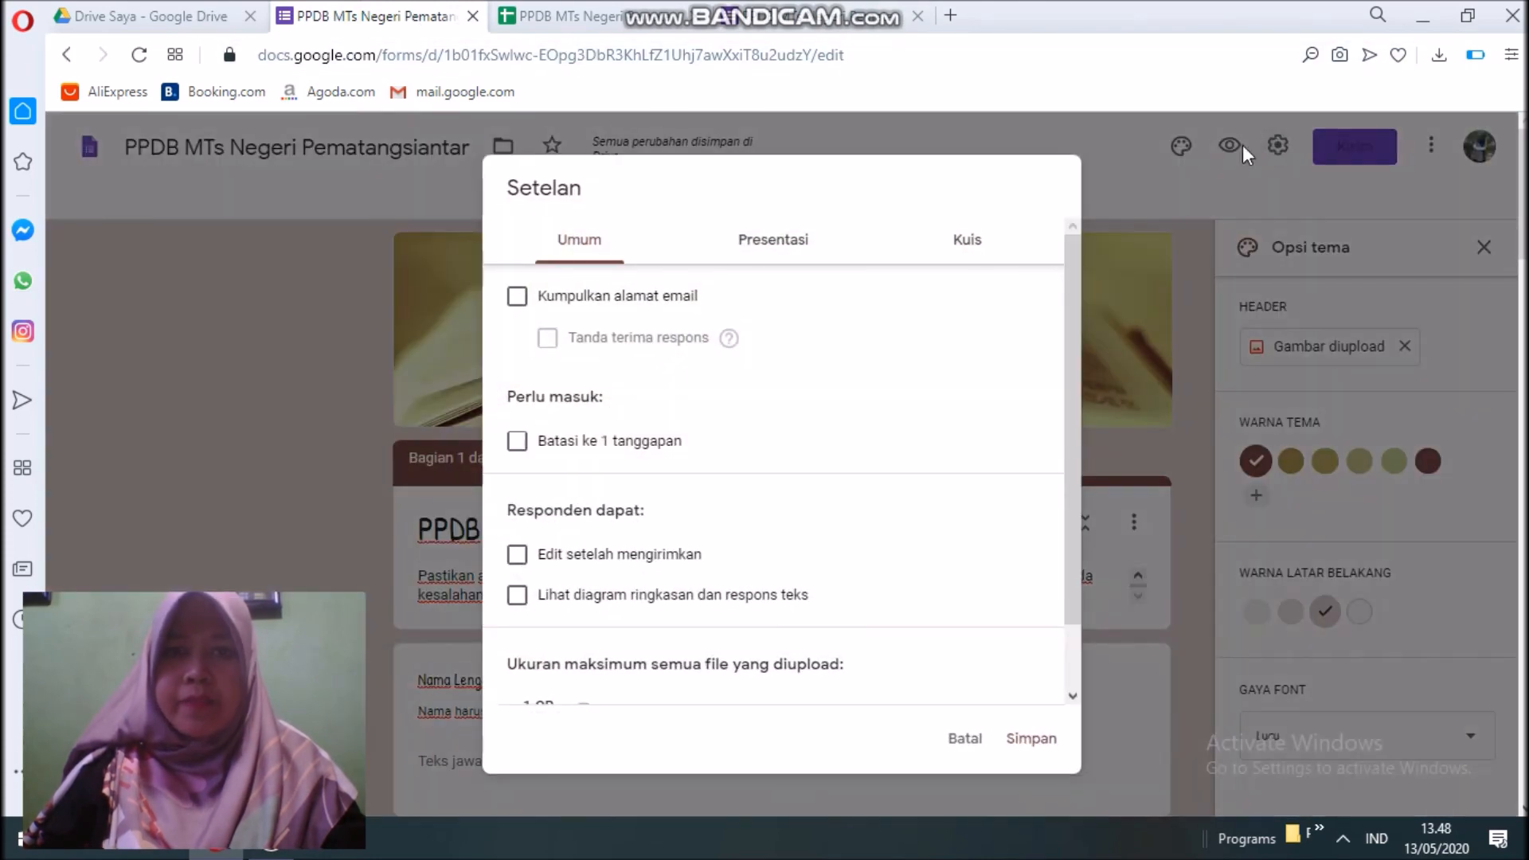
pyautogui.scroll(-2, 689, 490)
pyautogui.scroll(2, 691, 499)
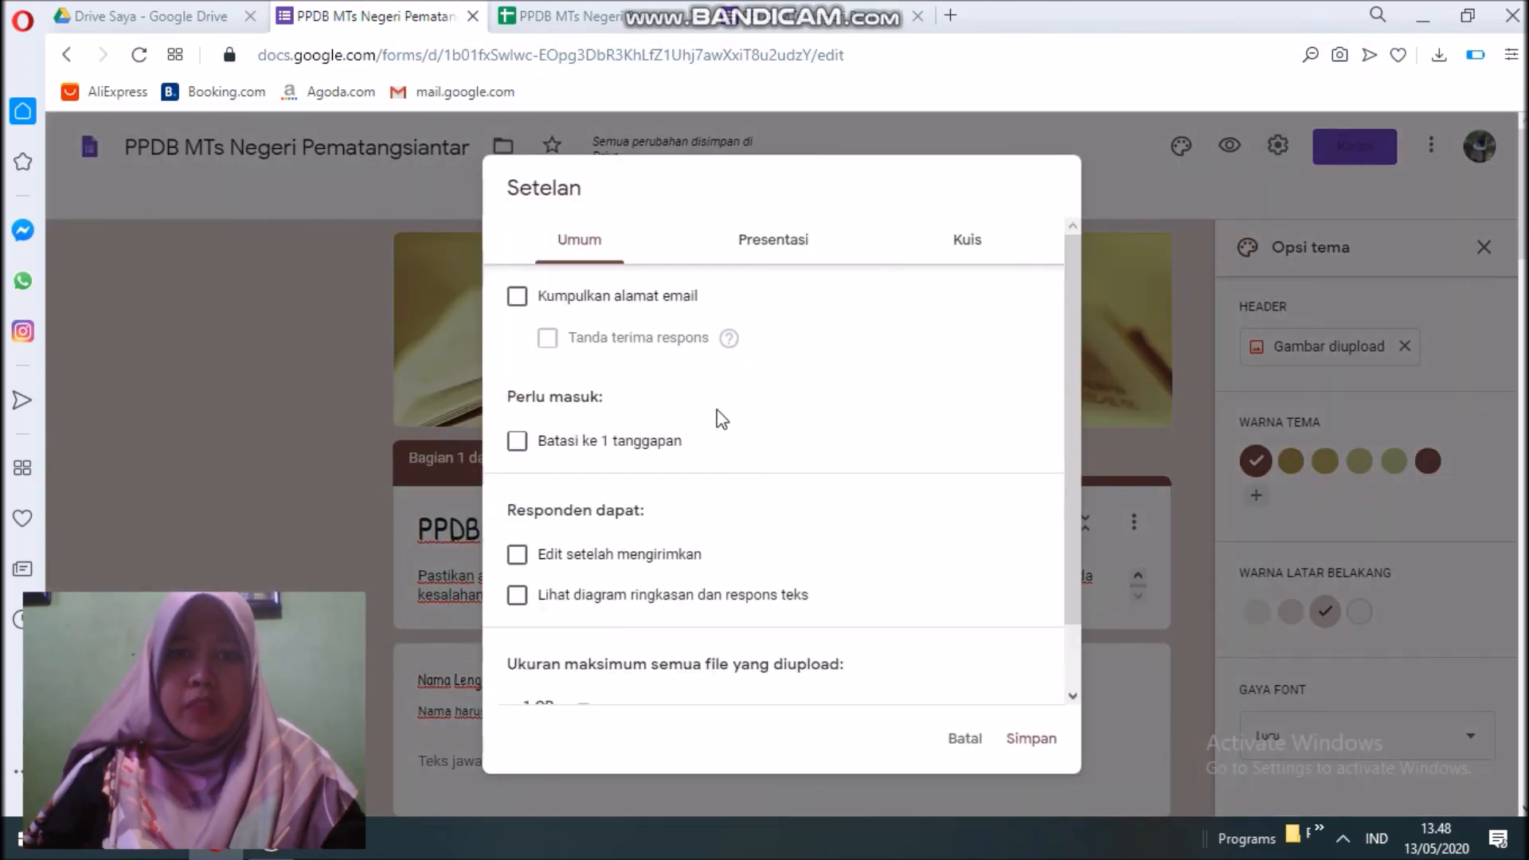
pyautogui.click(776, 244)
pyautogui.click(602, 471)
pyautogui.scroll(-1, 677, 453)
pyautogui.write('Terimakasih telah mendaftar di MTs Negeri Pematangsiantar.')
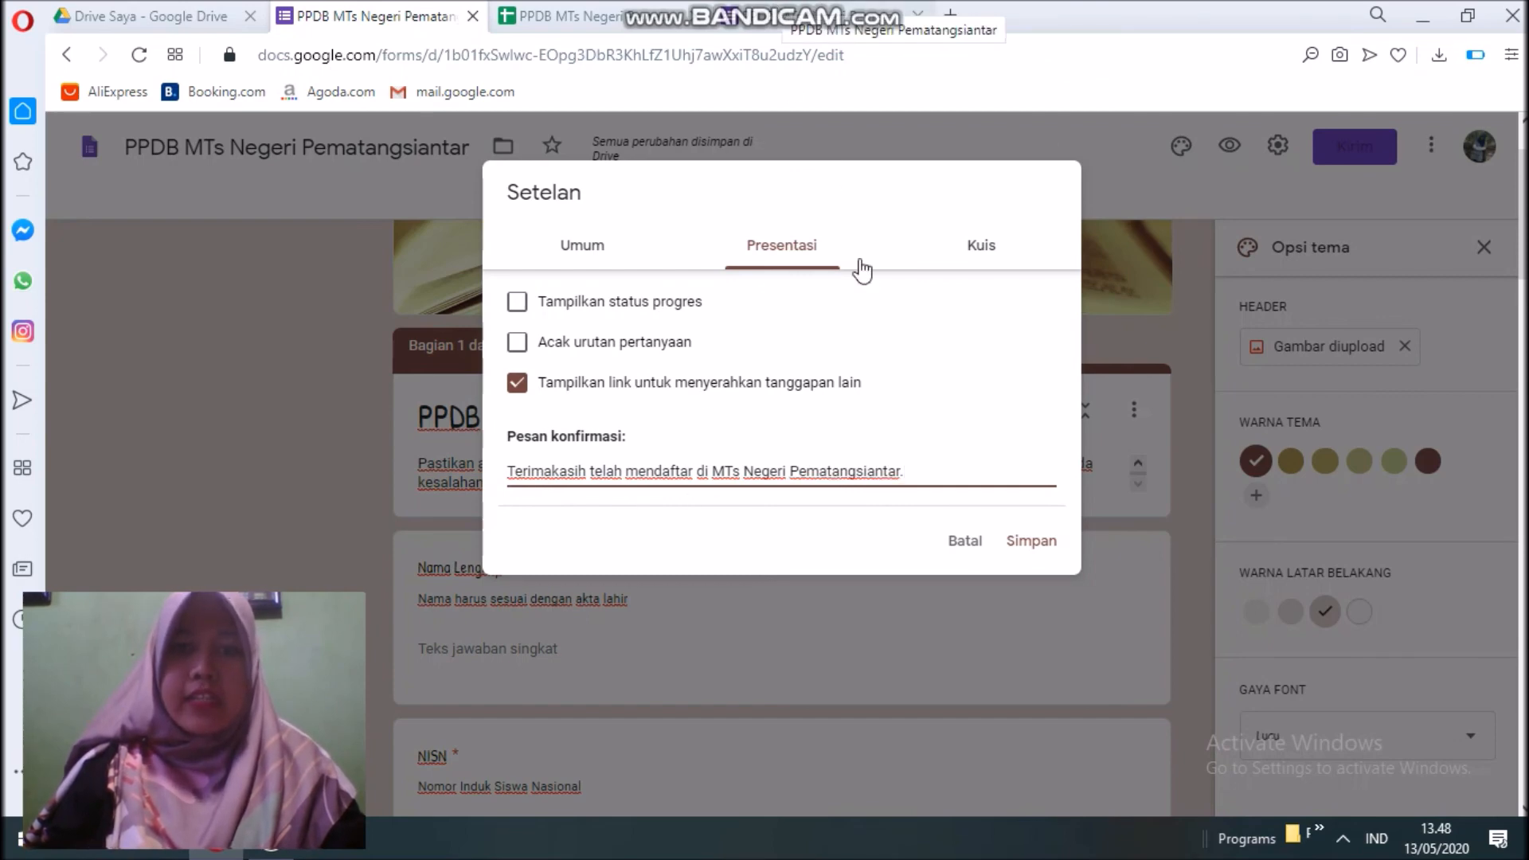
pyautogui.click(1029, 532)
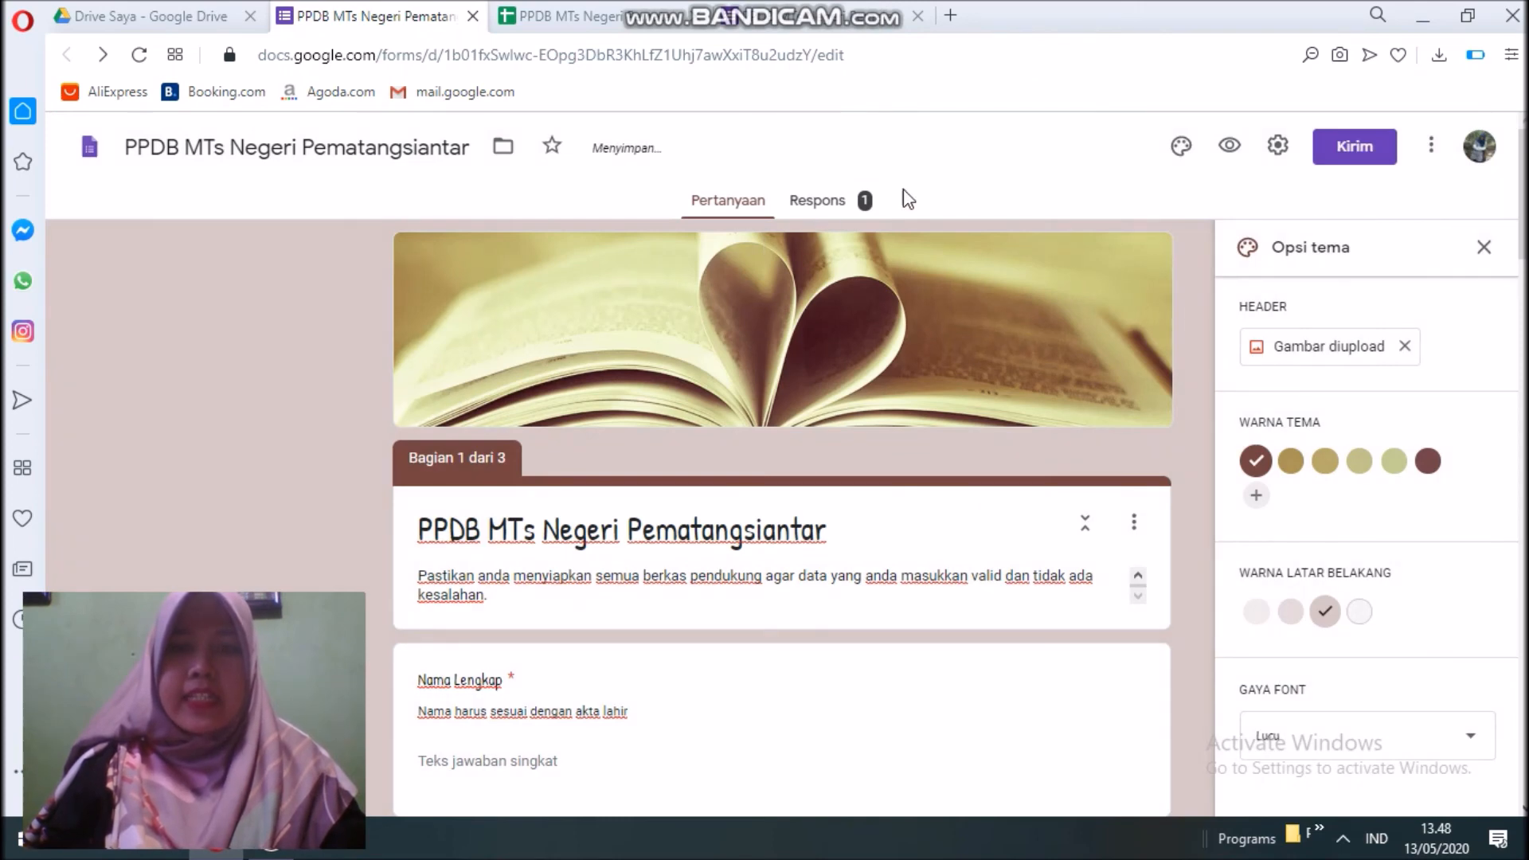
# Review the submitted response in the Respons summary, then go to the linked spreadsheet.
pyautogui.click(826, 195)
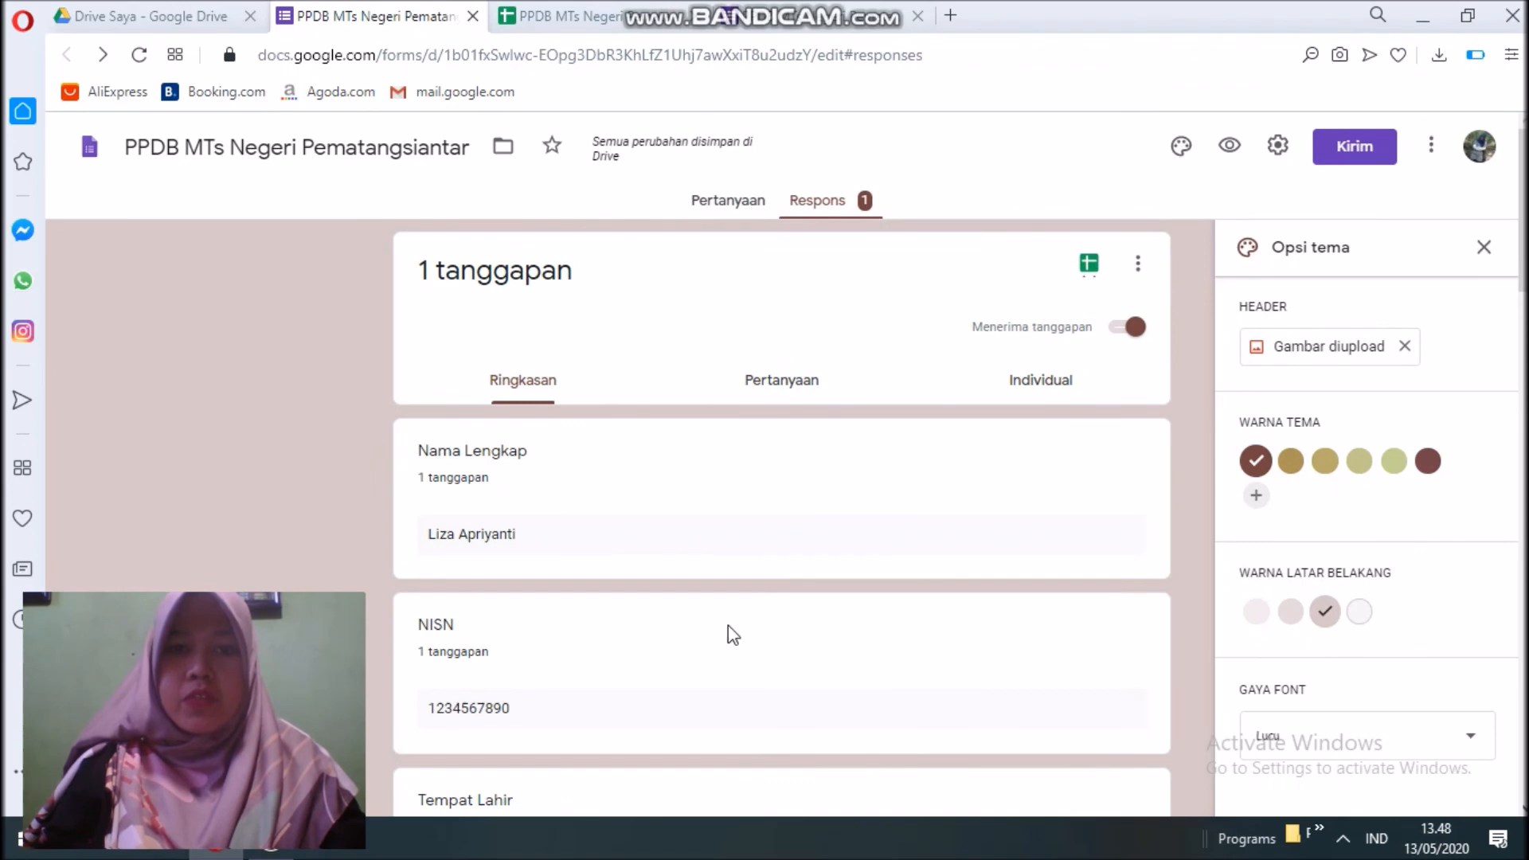
pyautogui.scroll(-10, 649, 546)
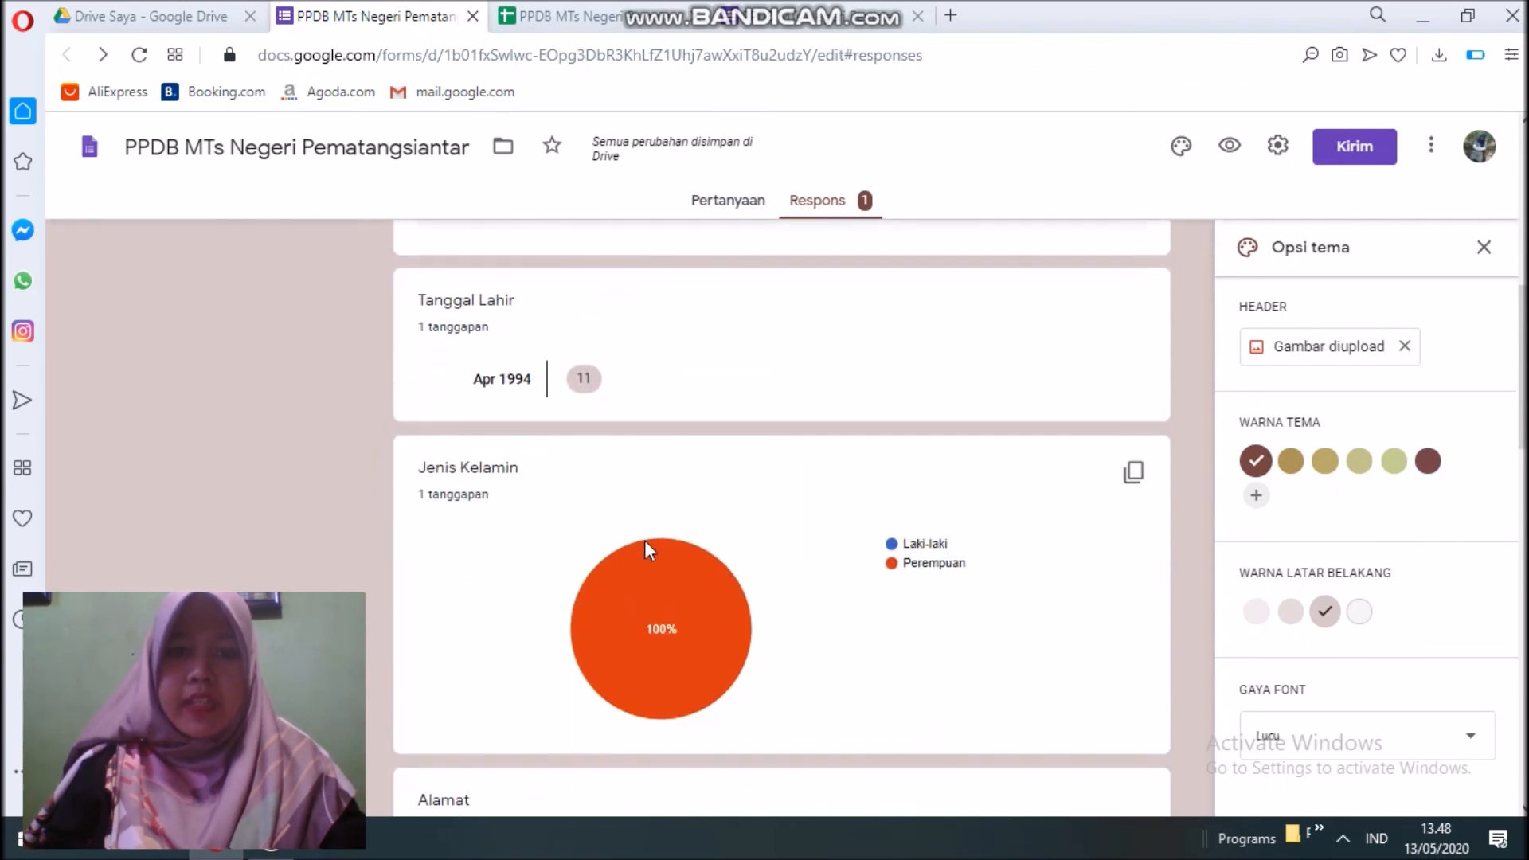
pyautogui.scroll(-4, 647, 549)
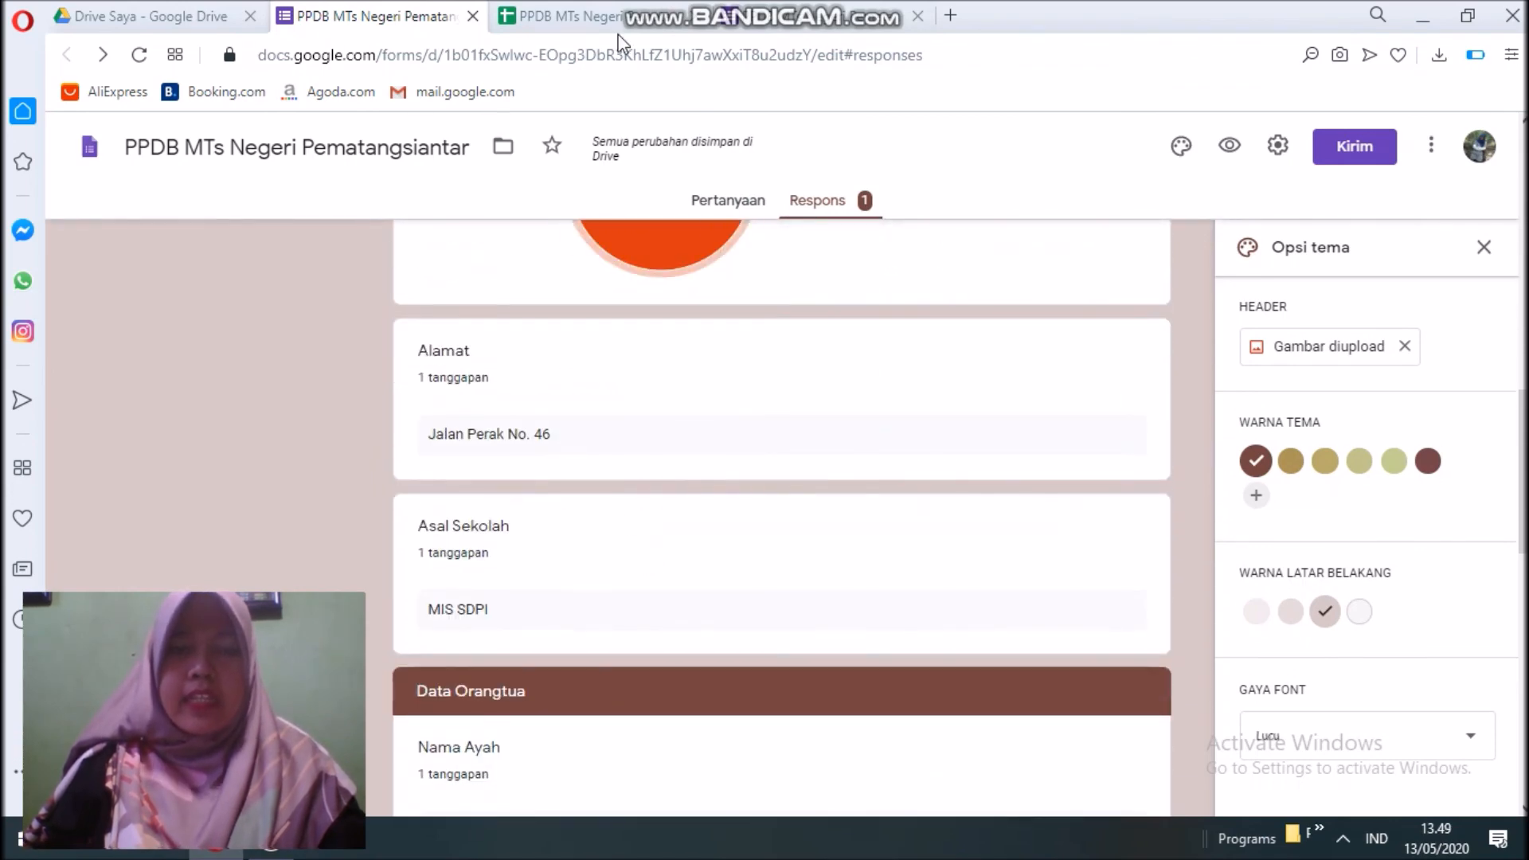
pyautogui.click(619, 26)
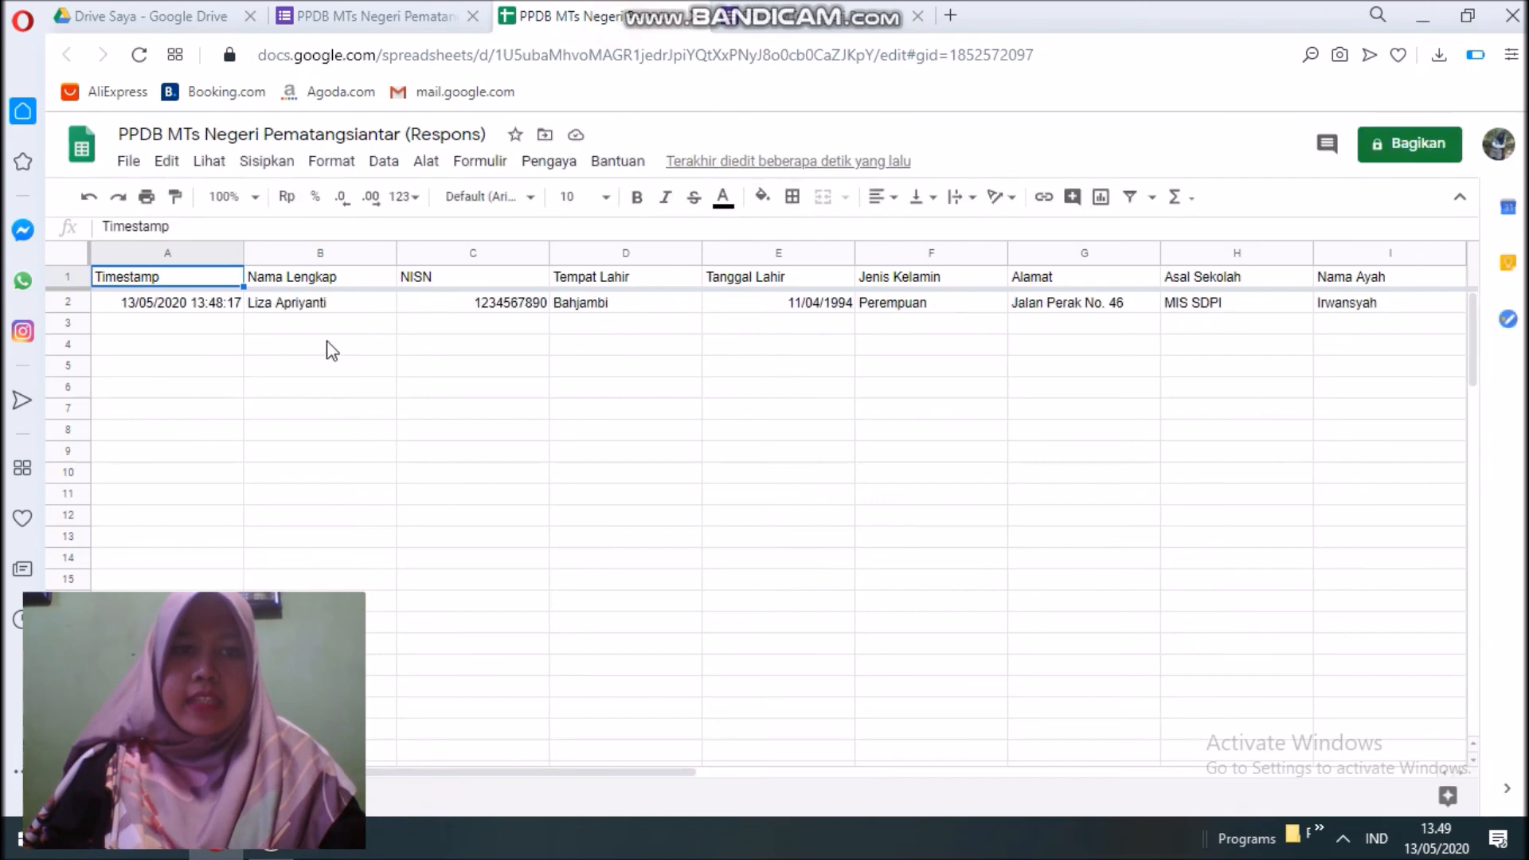
# Check the response row's Foto Siswa and Hasil Scan Raport Drive link columns, then return to My Drive.
pyautogui.click(954, 411)
pyautogui.press('Right')
pyautogui.press('Right')
pyautogui.press('Right')
pyautogui.press('Right')
pyautogui.press('Right')
pyautogui.press('Right')
pyautogui.press('Right')
pyautogui.press('Right')
pyautogui.press('Right')
pyautogui.press('Right')
pyautogui.press('Right')
pyautogui.press('Left')
pyautogui.press('Left')
pyautogui.press('Left')
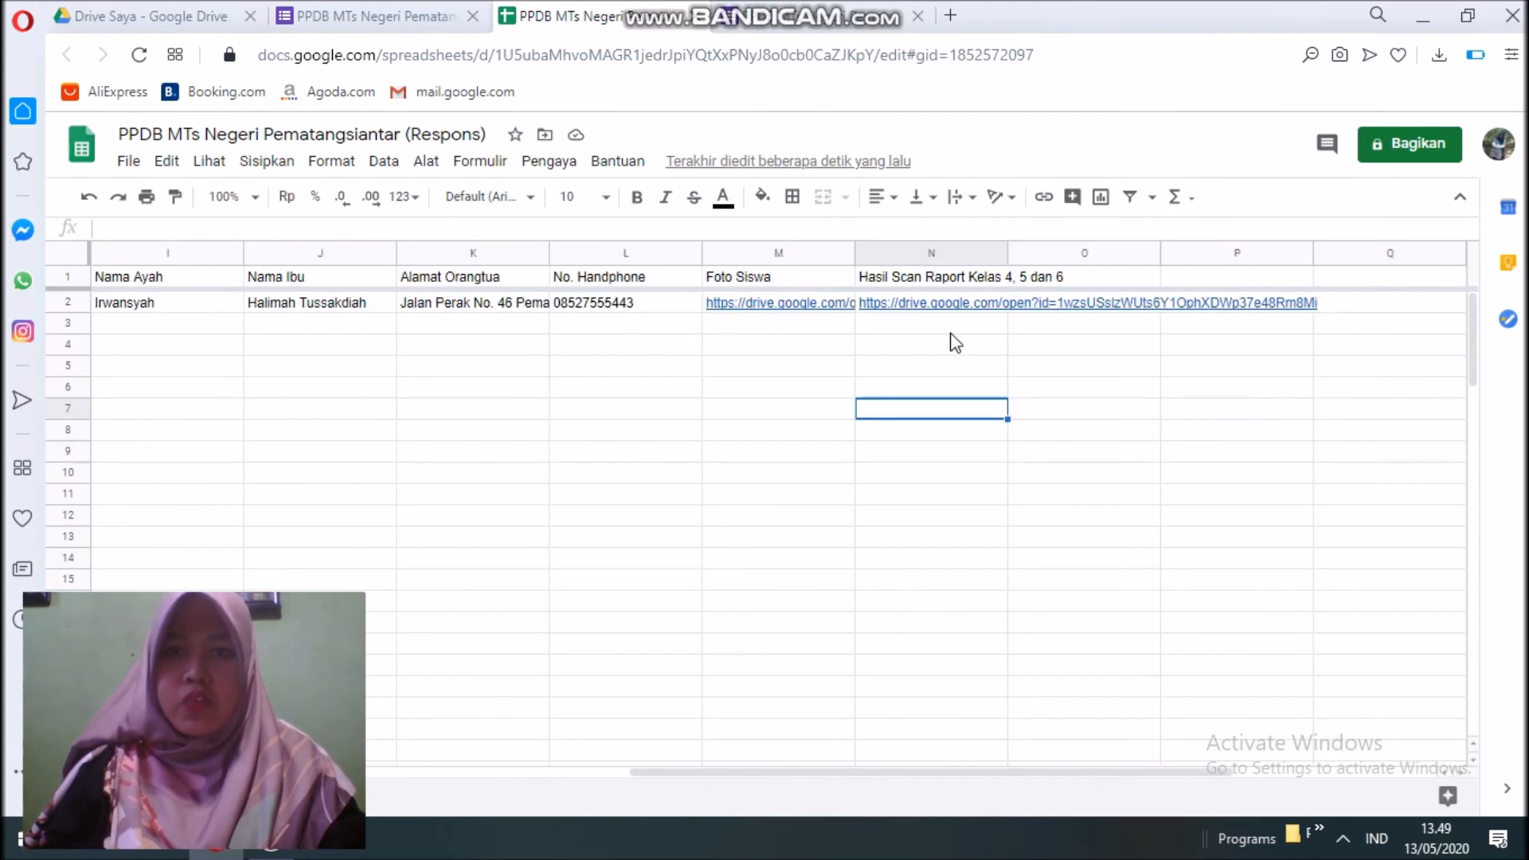
pyautogui.click(175, 13)
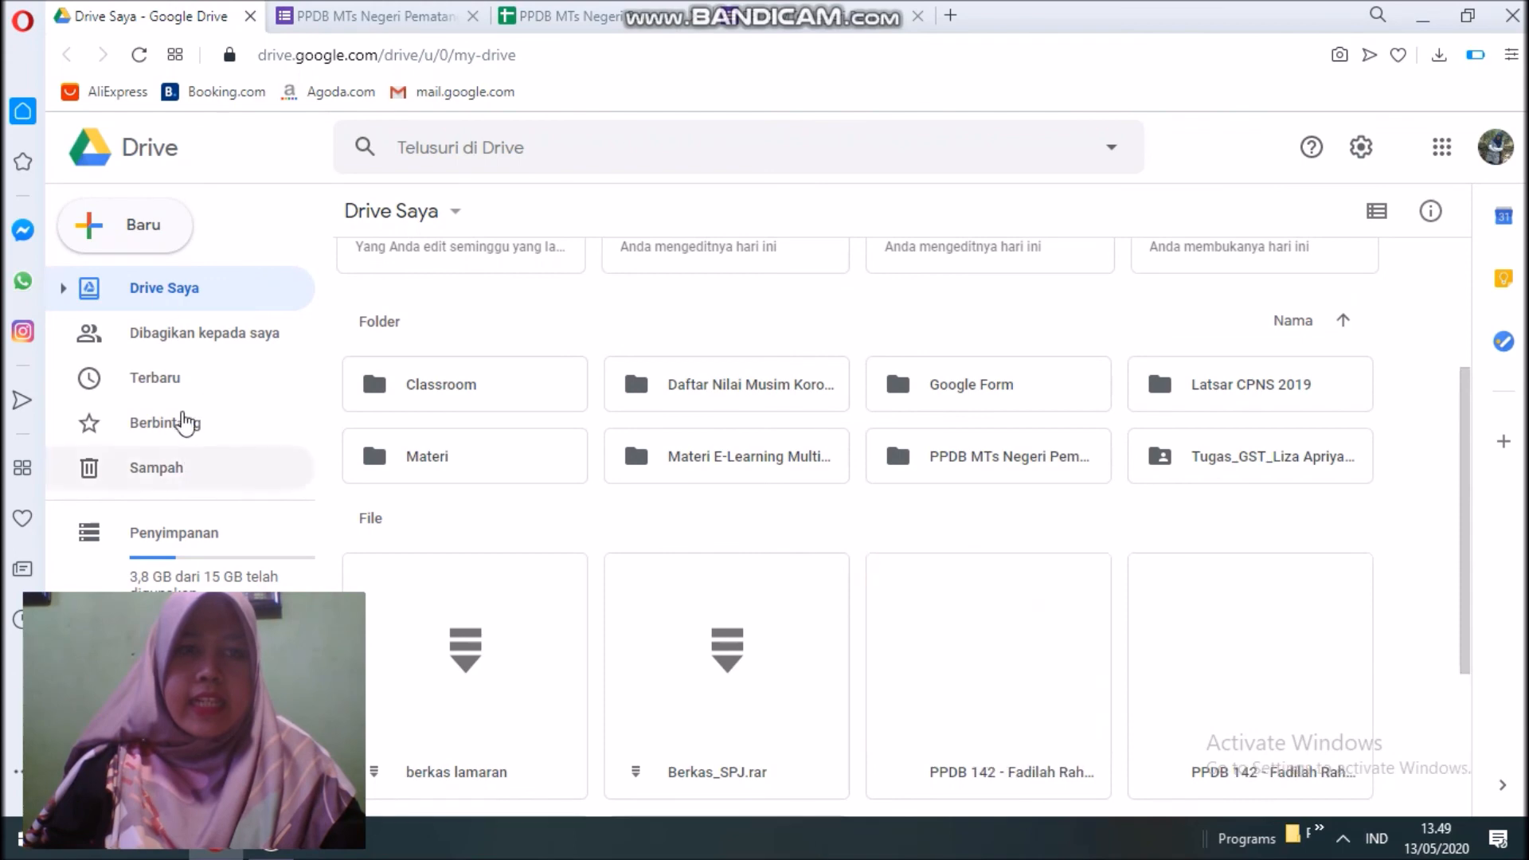
# Locate the uploaded pass photo and report PDF in My Drive's Files section.
pyautogui.scroll(-3, 1165, 761)
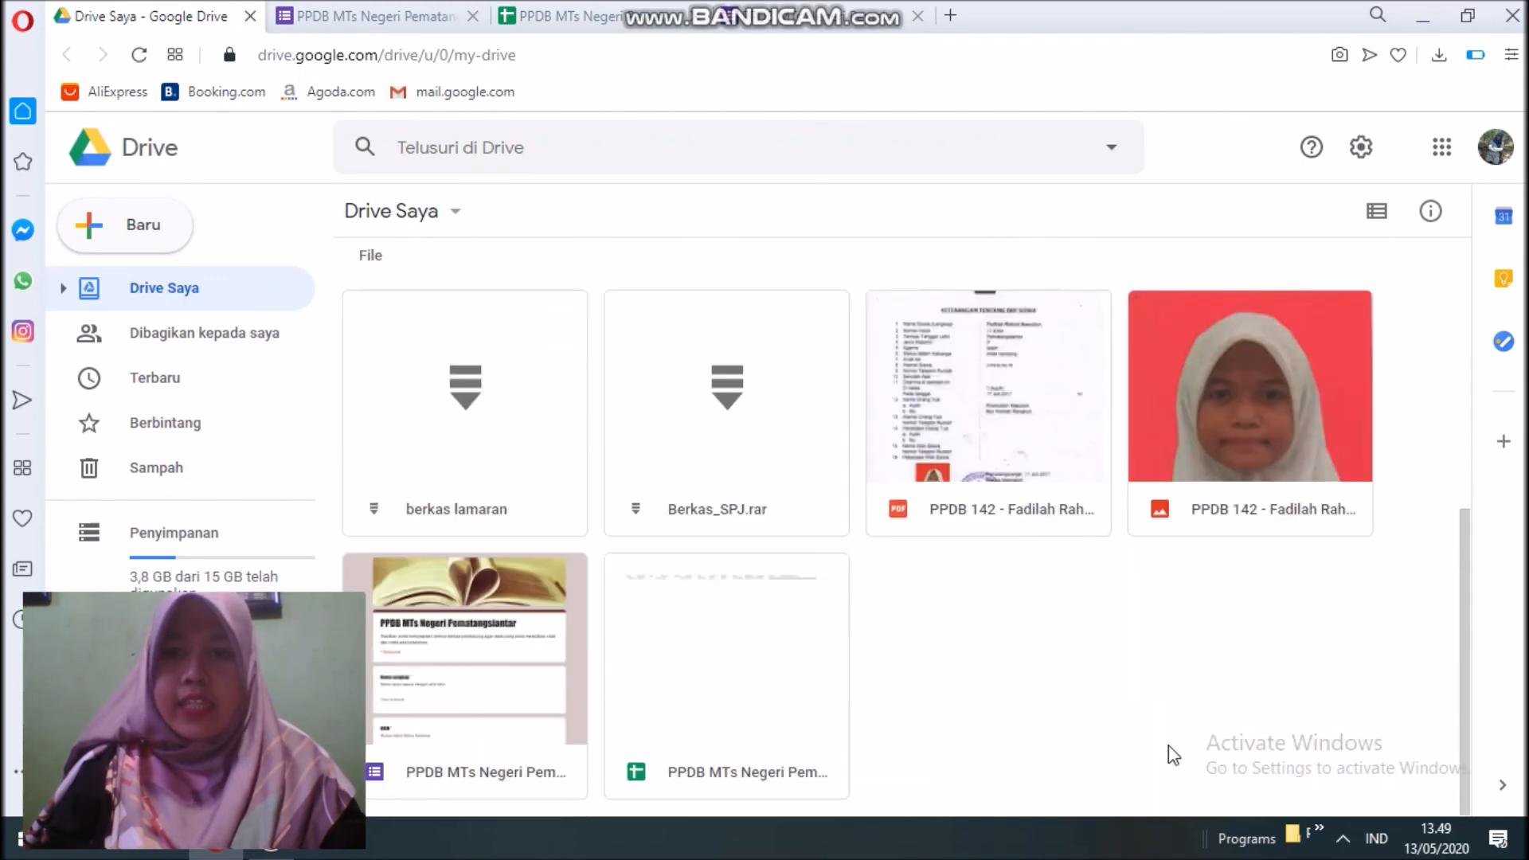
pyautogui.click(1249, 430)
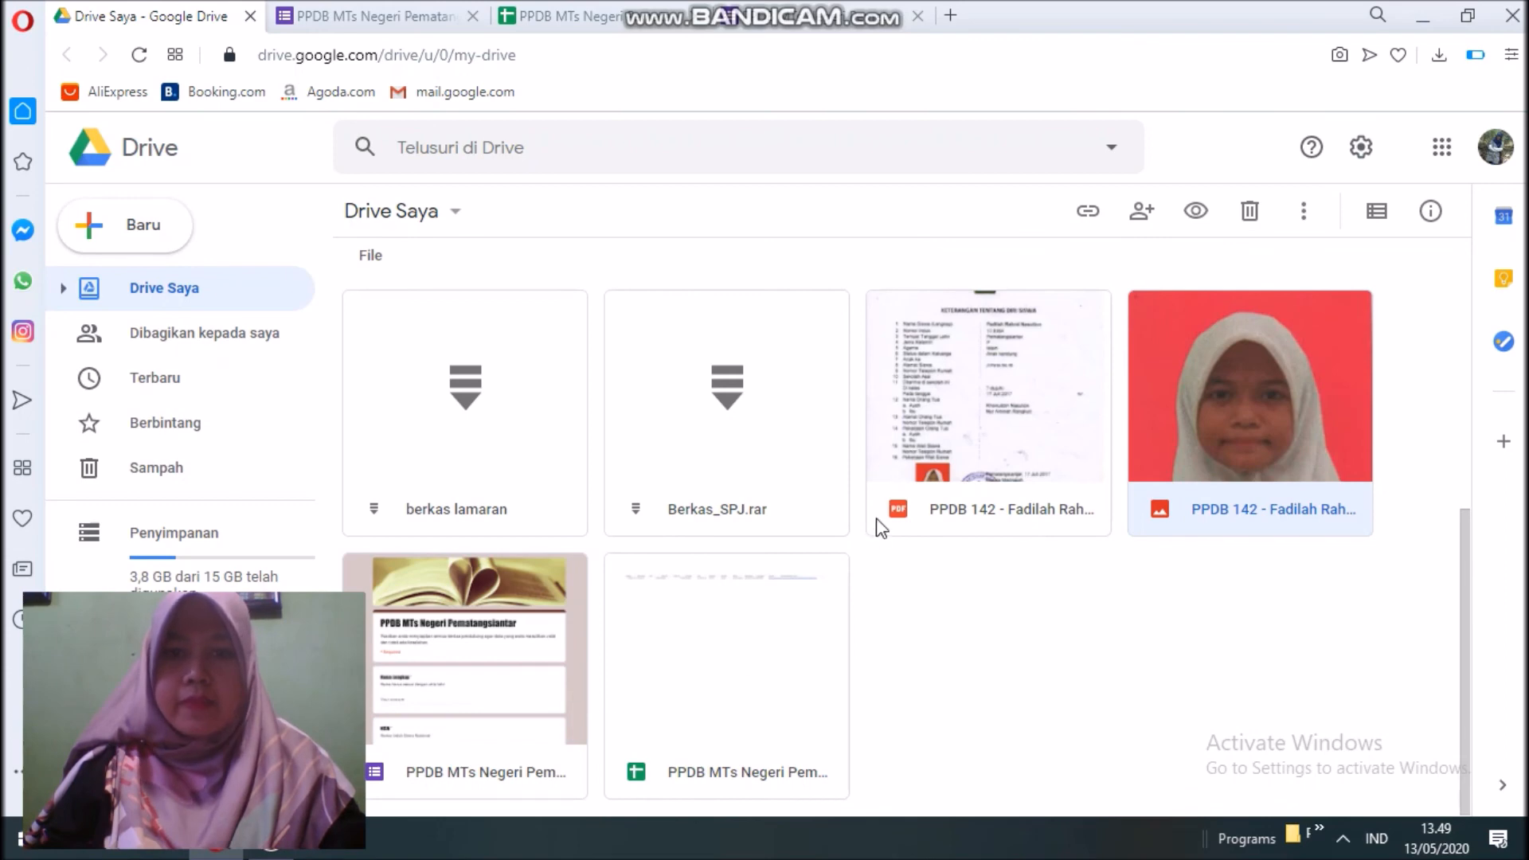
pyautogui.click(954, 421)
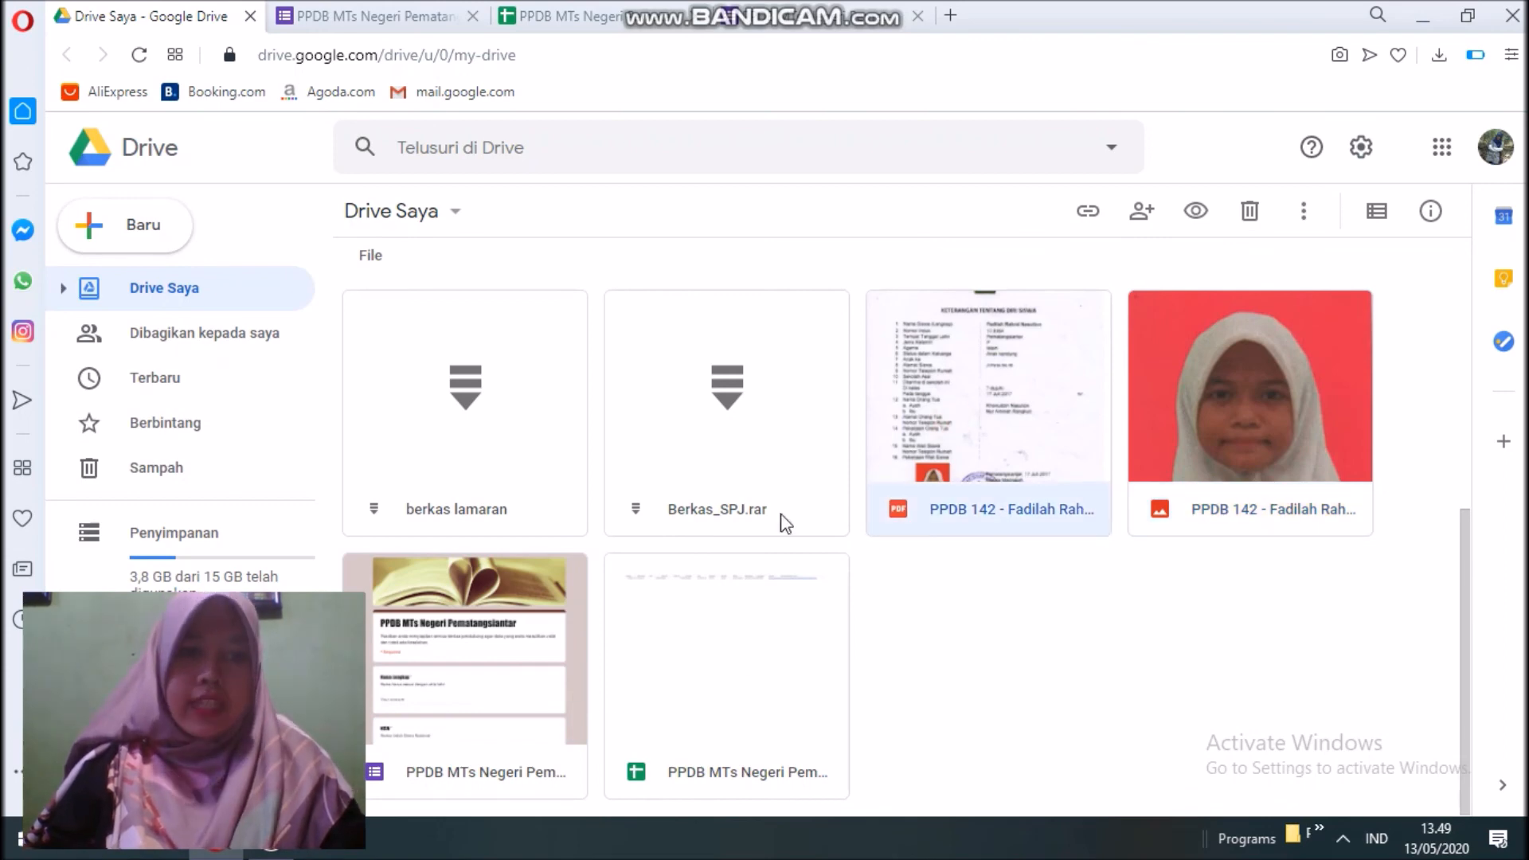